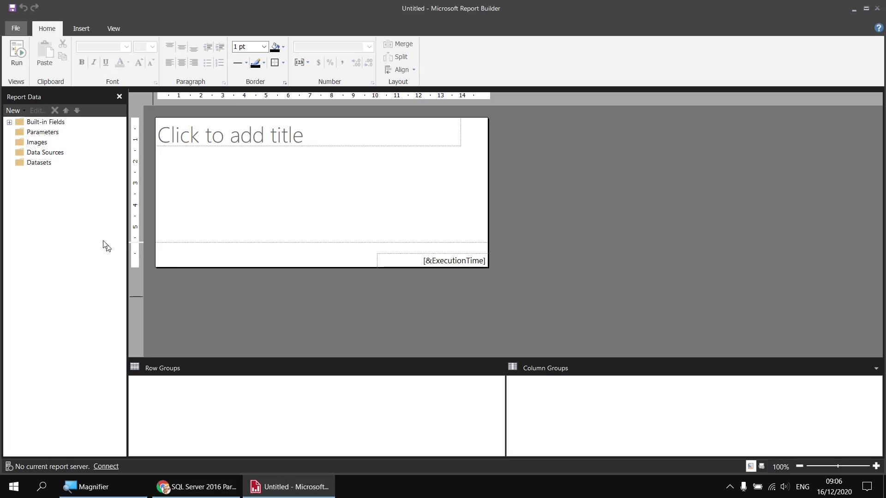
- Add a data source named Movies that uses a Microsoft SQL Server connection embedded in the report
{"action": "right_click", "coordinate": [64, 155]}
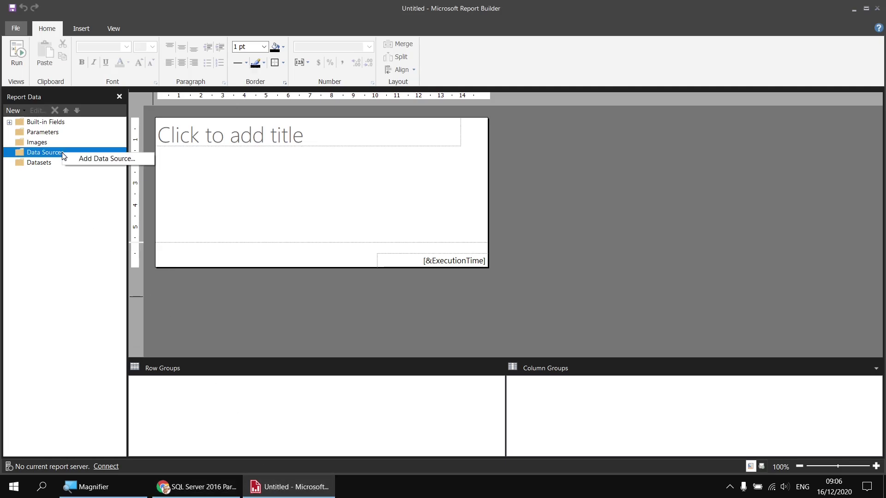
{"action": "left_click", "coordinate": [81, 159]}
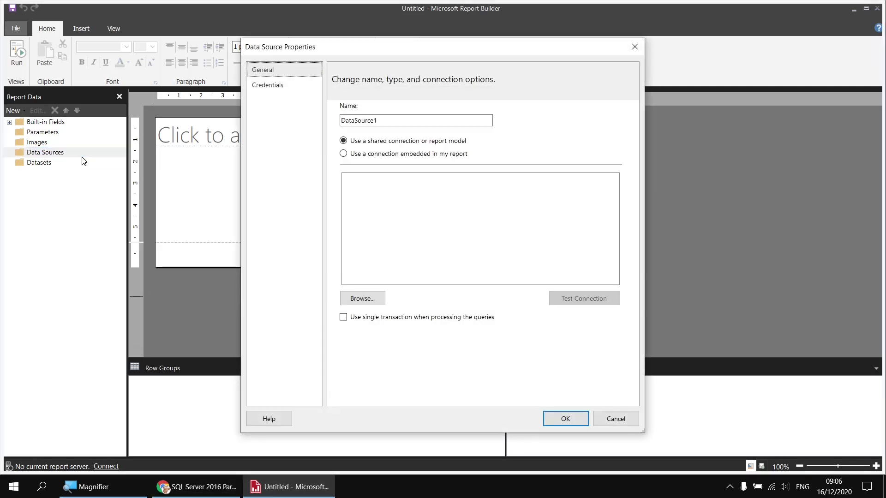
{"action": "left_click", "coordinate": [368, 121]}
{"action": "double_click", "coordinate": [368, 121]}
{"action": "type", "text": "Movies"}
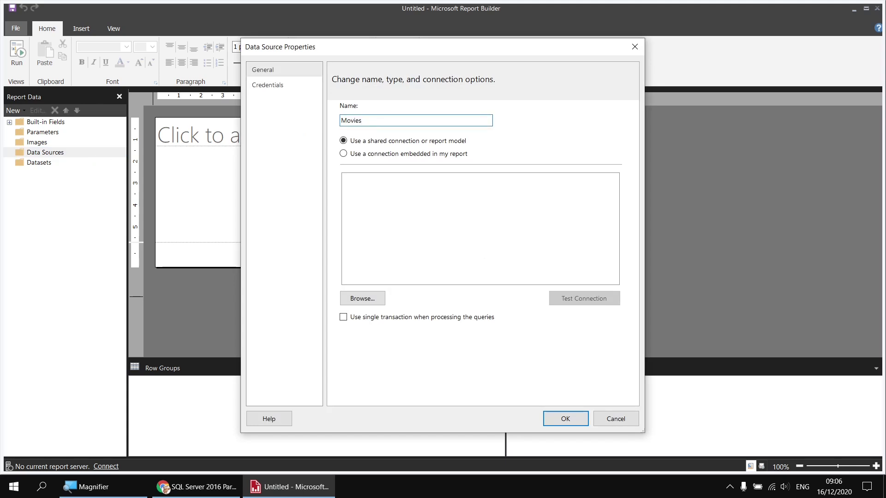
{"action": "left_click", "coordinate": [372, 155]}
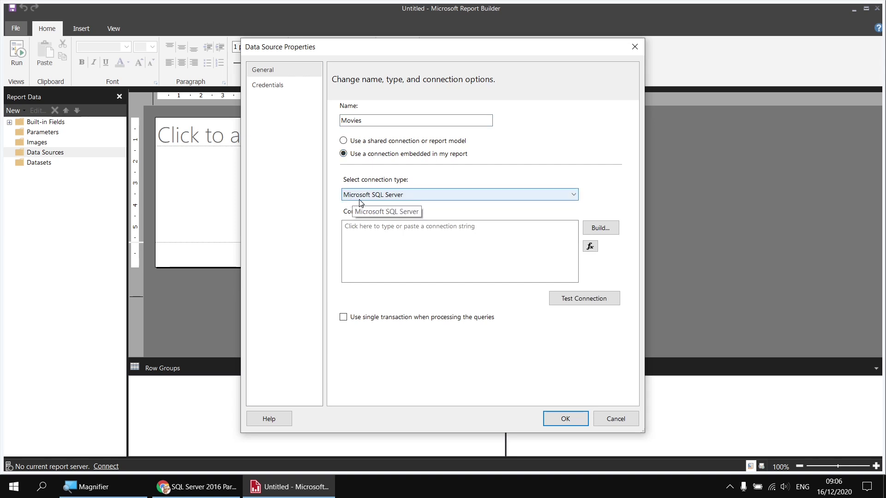
- Build the data source's connection to the Movies database on server .\sql2017 with Windows Authentication, and save the data source
{"action": "left_click", "coordinate": [604, 230]}
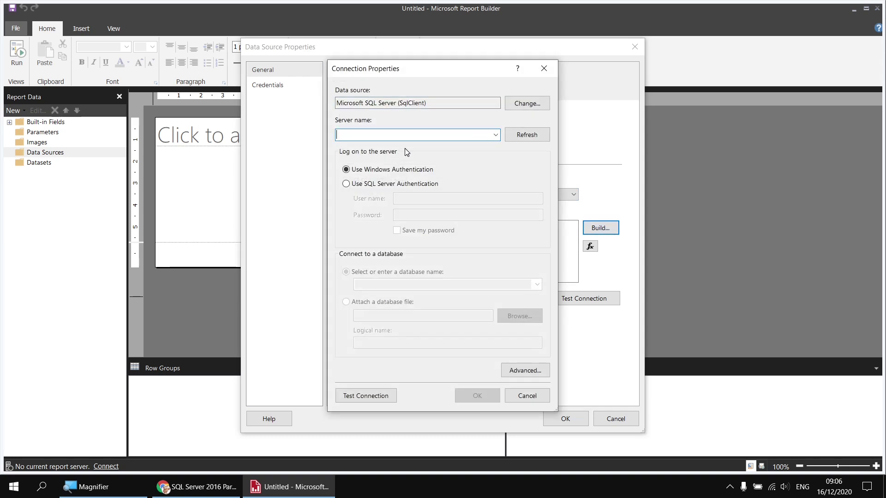
{"action": "type", "text": "."}
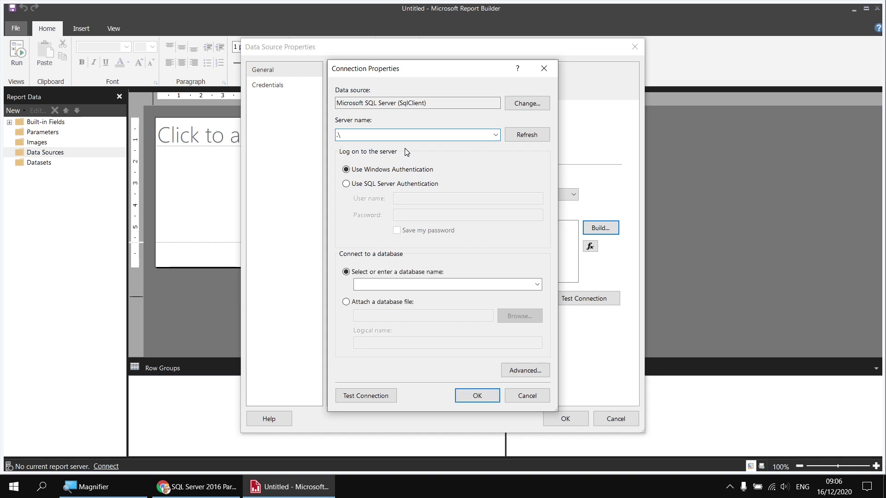
{"action": "type", "text": "\\sql2017"}
{"action": "left_click", "coordinate": [537, 284]}
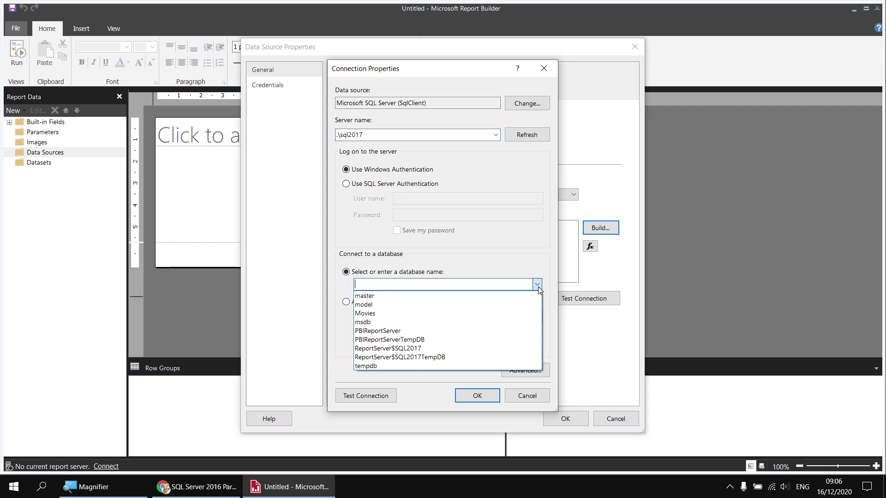
{"action": "left_click", "coordinate": [387, 313]}
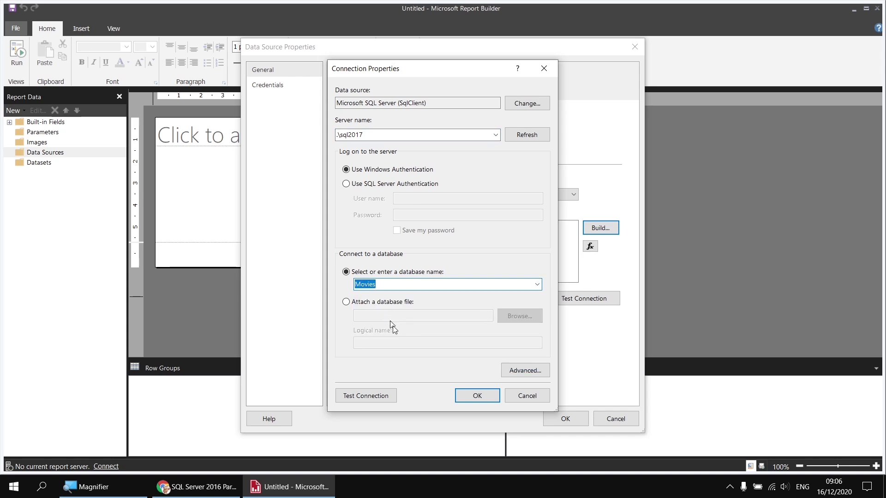
{"action": "left_click", "coordinate": [477, 395]}
{"action": "left_click", "coordinate": [564, 419]}
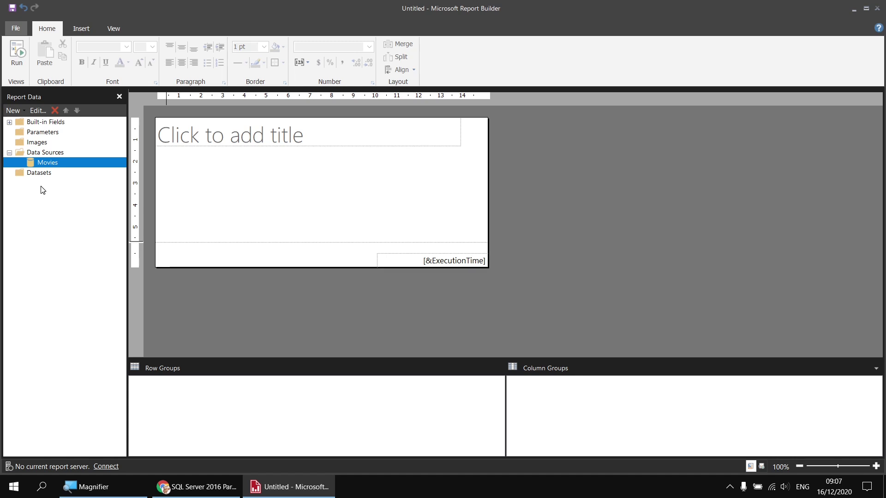
- Add an embedded dataset named Actors based on the Movies data source
{"action": "right_click", "coordinate": [59, 166]}
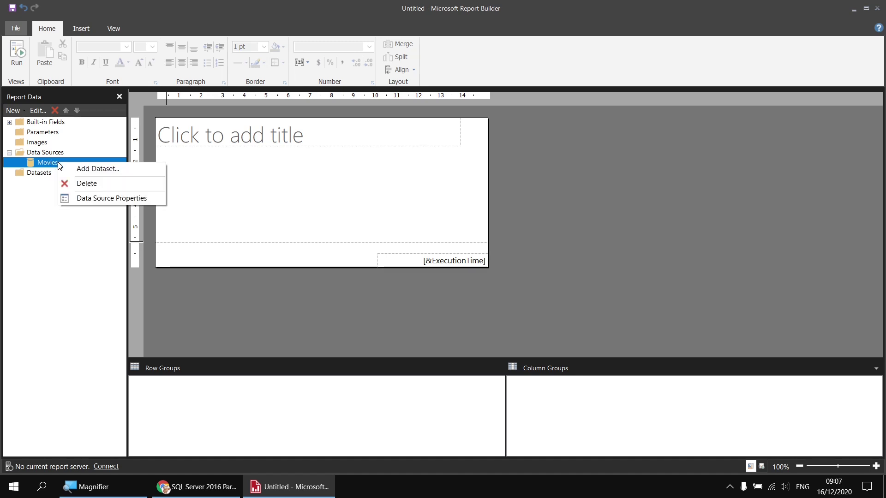
{"action": "left_click", "coordinate": [80, 170]}
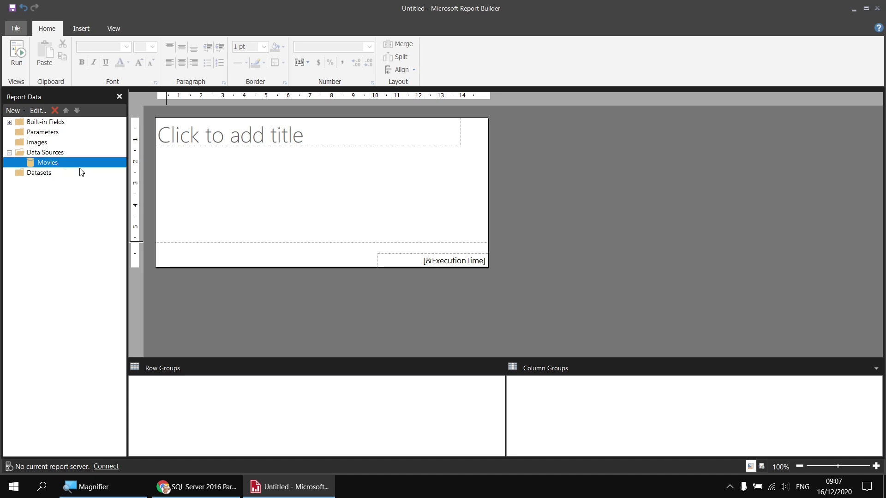
{"action": "double_click", "coordinate": [346, 106]}
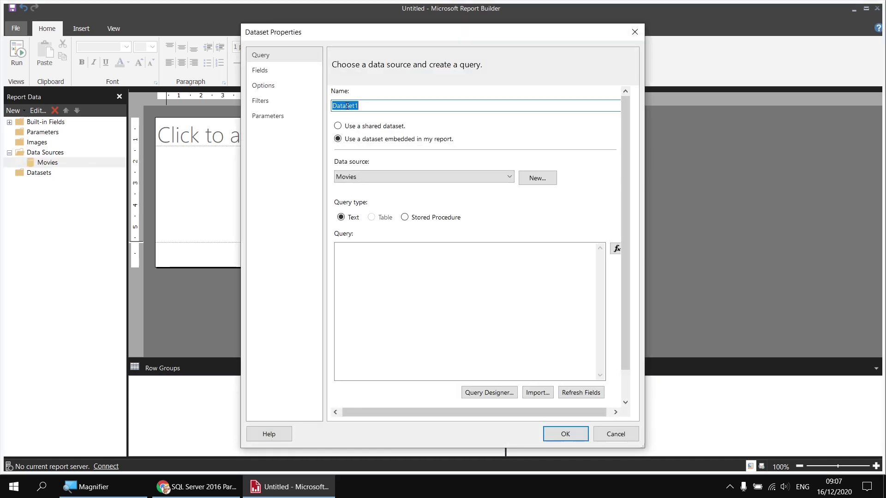
{"action": "type", "text": "Ac"}
- Design the dataset's query with FullName, DoB and DoD from the Actor table, and save the dataset
{"action": "left_click", "coordinate": [476, 393]}
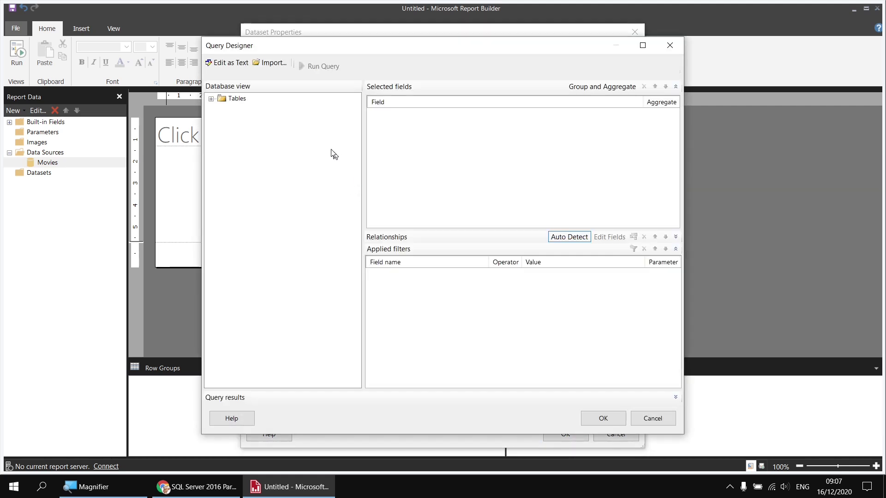
{"action": "left_click", "coordinate": [212, 98]}
{"action": "left_click", "coordinate": [222, 109]}
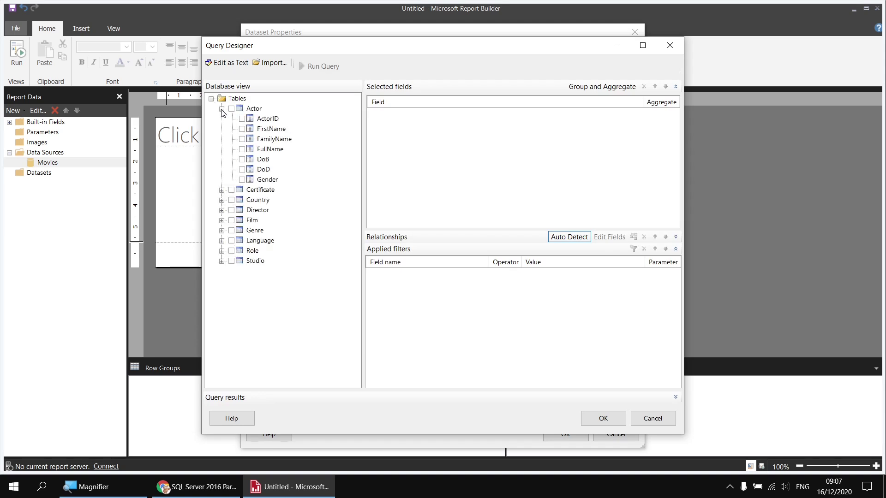
{"action": "left_click", "coordinate": [241, 149]}
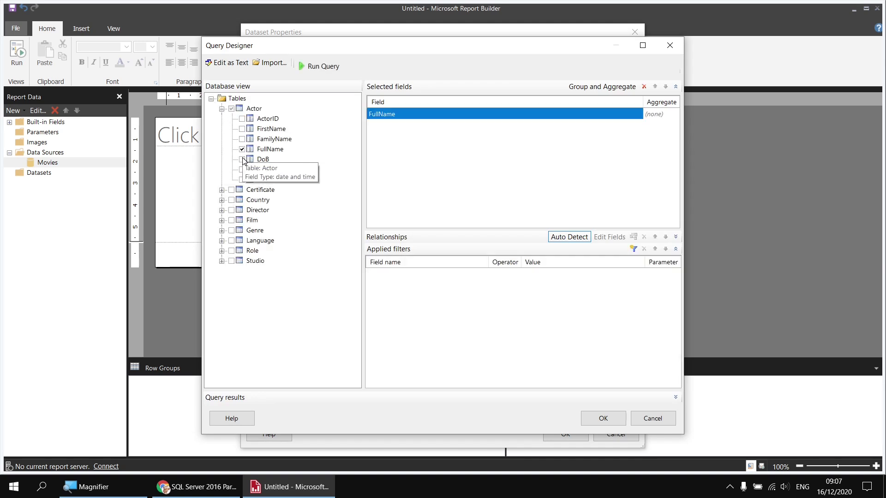
{"action": "left_click", "coordinate": [241, 159]}
{"action": "left_click", "coordinate": [241, 169]}
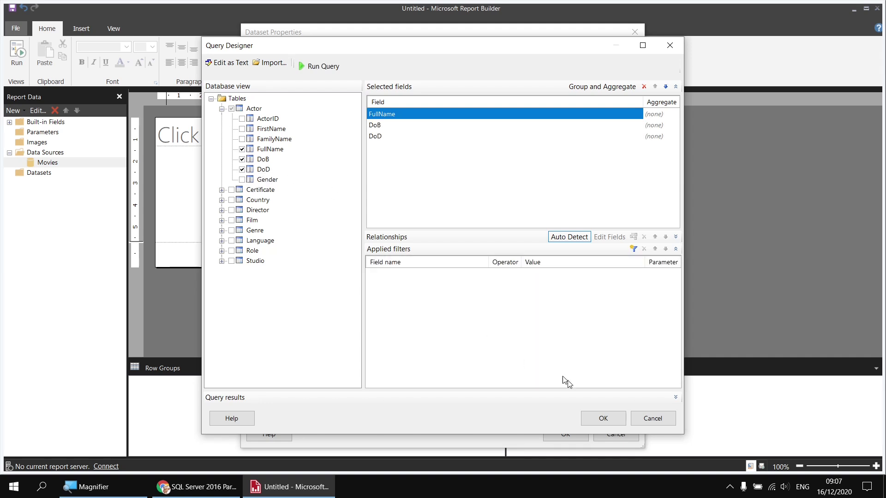
{"action": "left_click", "coordinate": [611, 420]}
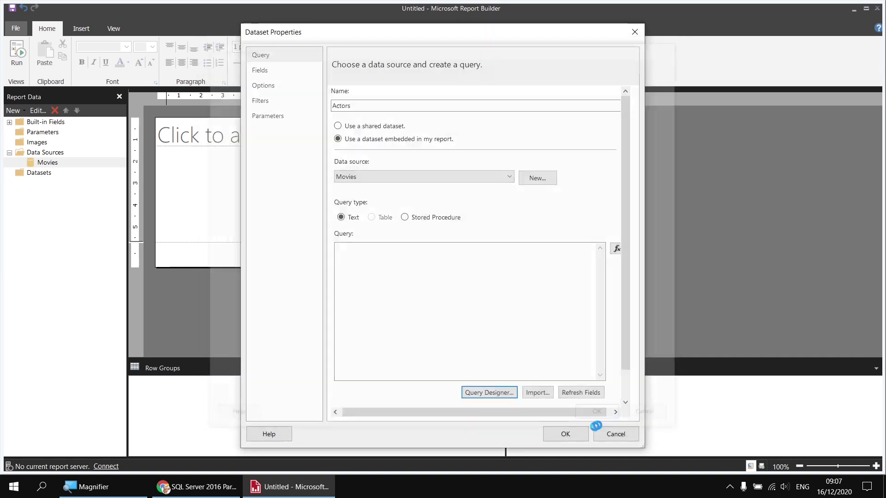
{"action": "left_click", "coordinate": [566, 434]}
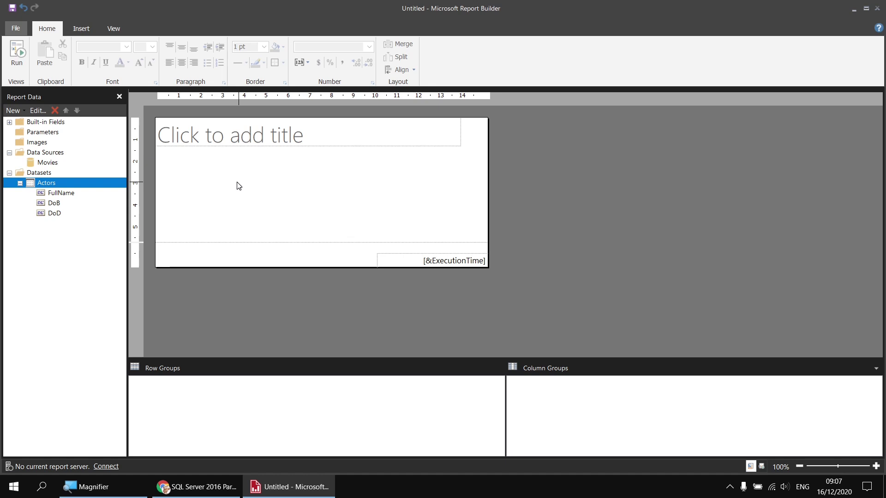
- Delete the report's title text box and remove the page footer
{"action": "left_click_drag", "start_coordinate": [248, 168], "coordinate": [221, 136]}
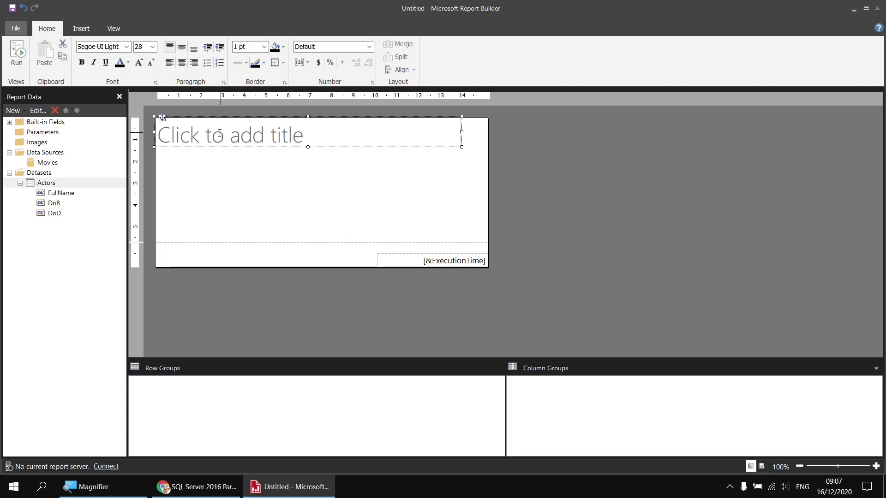
{"action": "key", "text": "Delete"}
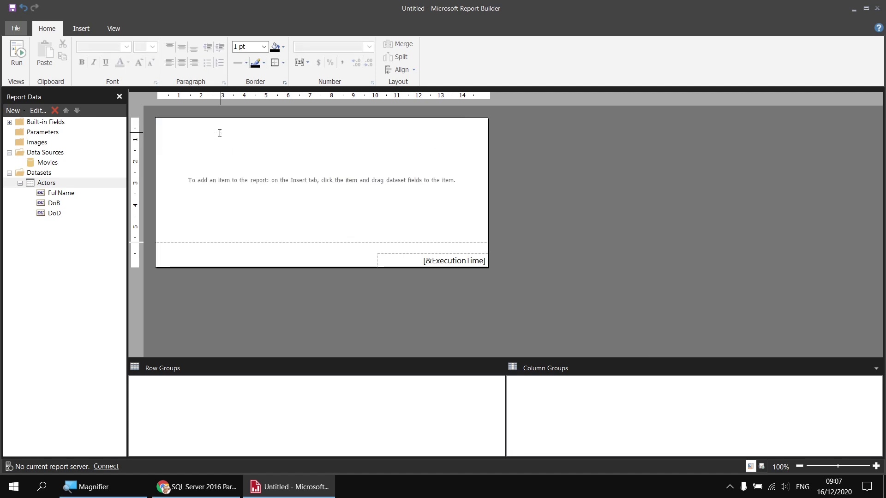
{"action": "right_click", "coordinate": [219, 253]}
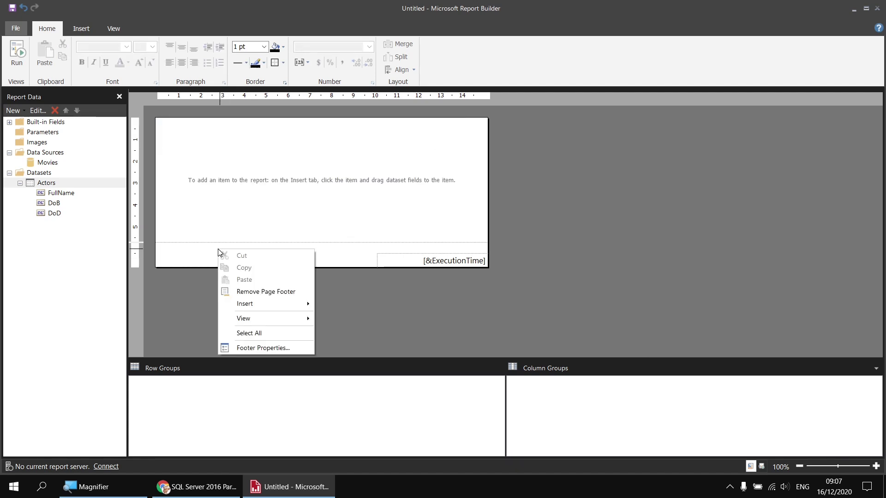
{"action": "left_click", "coordinate": [265, 291]}
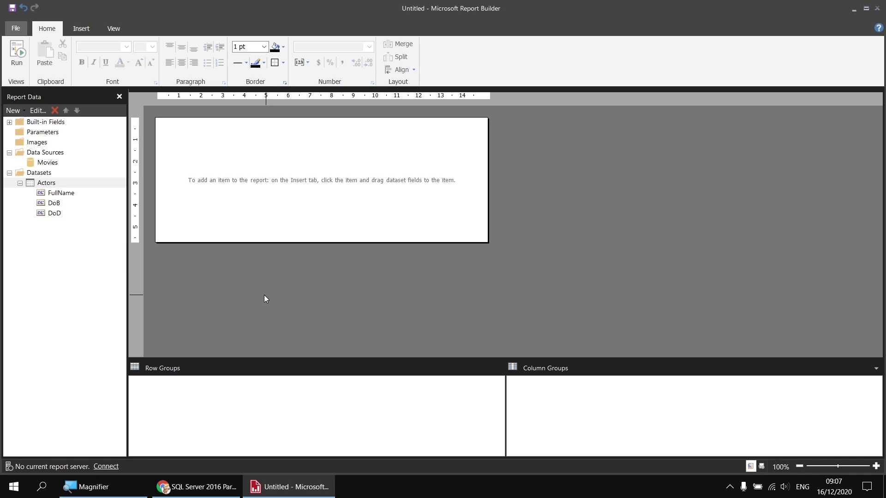
- Insert a table near the top-left corner of the empty report body
{"action": "right_click", "coordinate": [160, 121]}
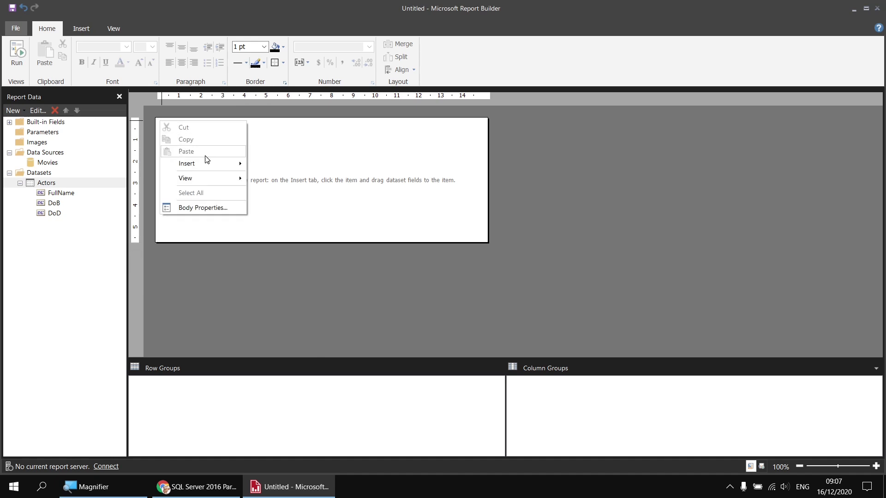
{"action": "mouse_move", "coordinate": [206, 164]}
{"action": "left_click", "coordinate": [272, 192]}
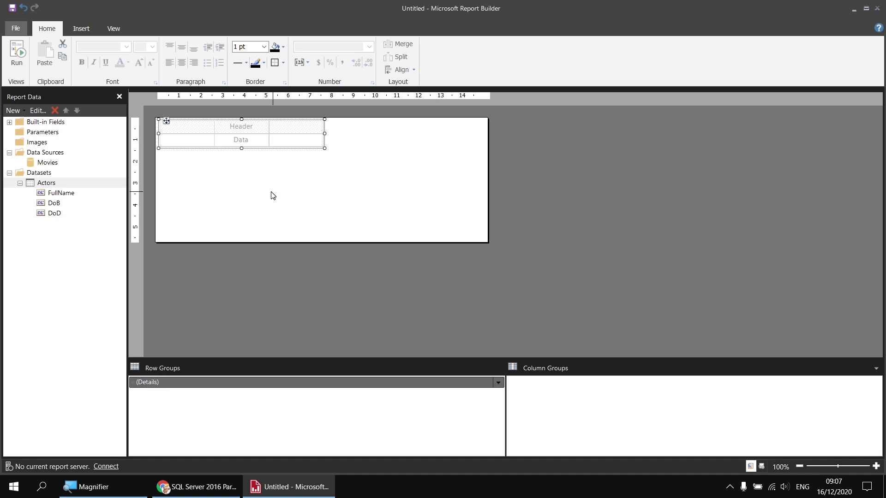
- Assign the FullName, DoB and DoD fields to the table's three data cells in that order
{"action": "left_click", "coordinate": [210, 139]}
{"action": "left_click", "coordinate": [239, 153]}
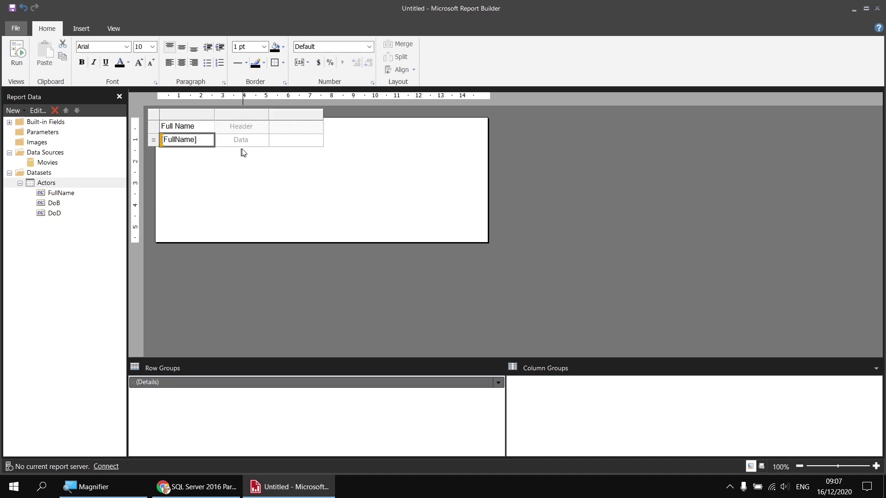
{"action": "left_click", "coordinate": [264, 139]}
{"action": "left_click", "coordinate": [284, 160]}
{"action": "left_click", "coordinate": [317, 138]}
{"action": "left_click", "coordinate": [333, 171]}
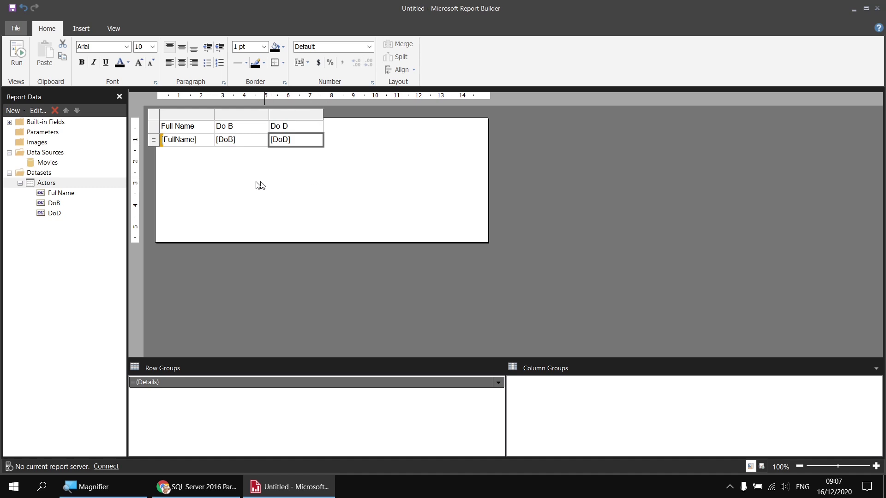
- Change the font of all the table's cells to Arial Black and back to Arial
{"action": "left_click_drag", "start_coordinate": [203, 130], "coordinate": [299, 145]}
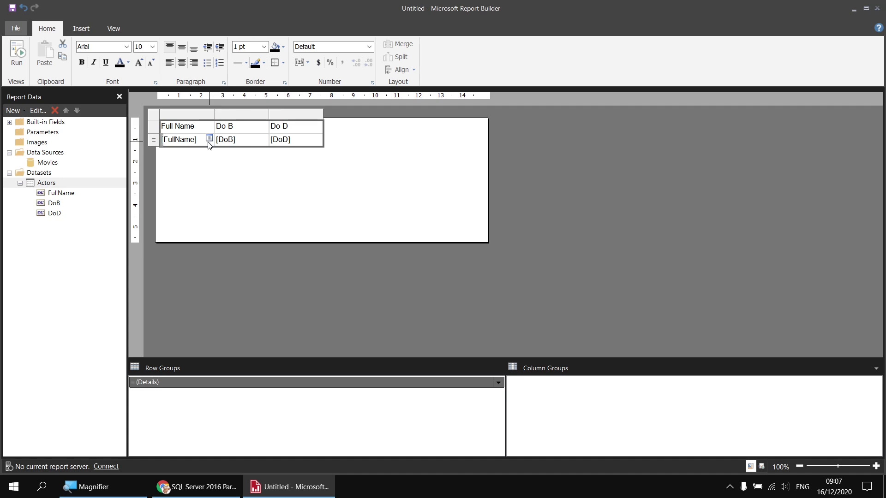
{"action": "left_click", "coordinate": [126, 47]}
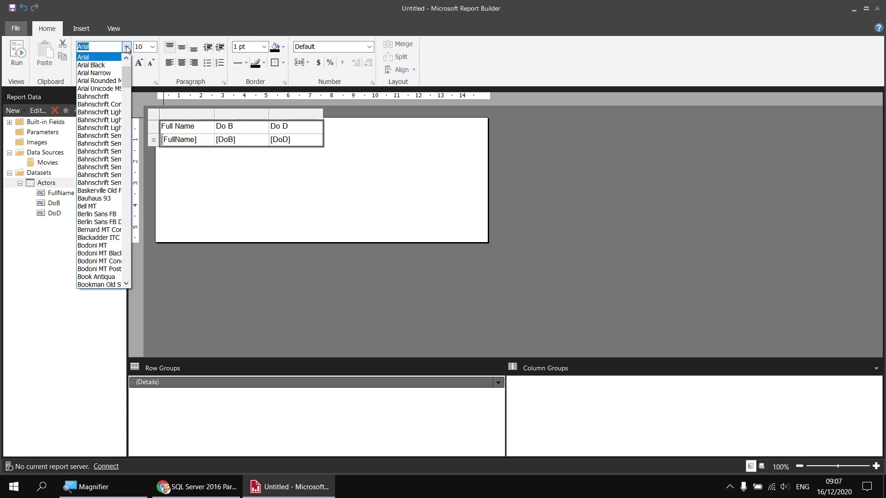
{"action": "key", "text": "Down"}
{"action": "key", "text": "Return"}
{"action": "left_click", "coordinate": [127, 48]}
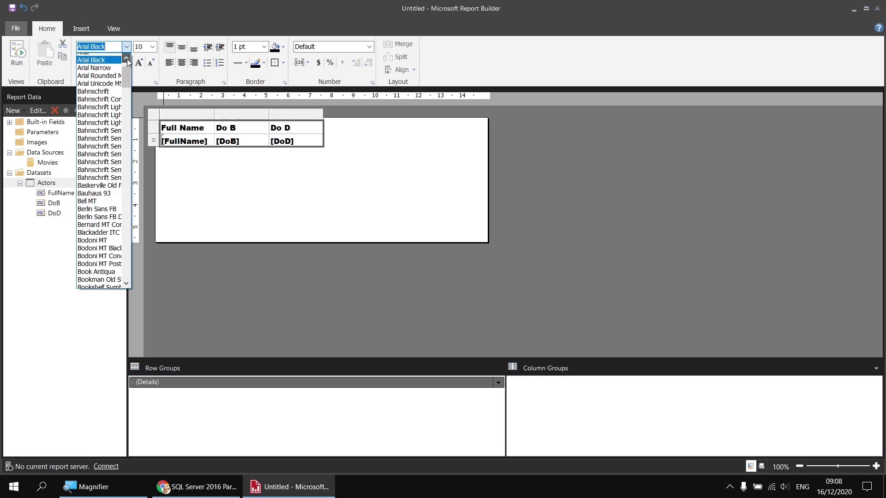
{"action": "left_click", "coordinate": [102, 57]}
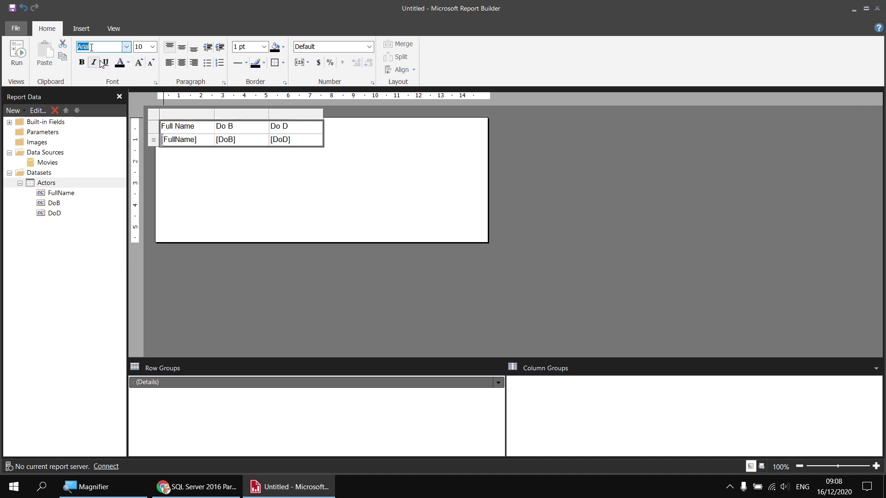
- Fill the table's header row with light steel blue and make its text bold
{"action": "left_click", "coordinate": [155, 131]}
{"action": "left_click", "coordinate": [282, 47]}
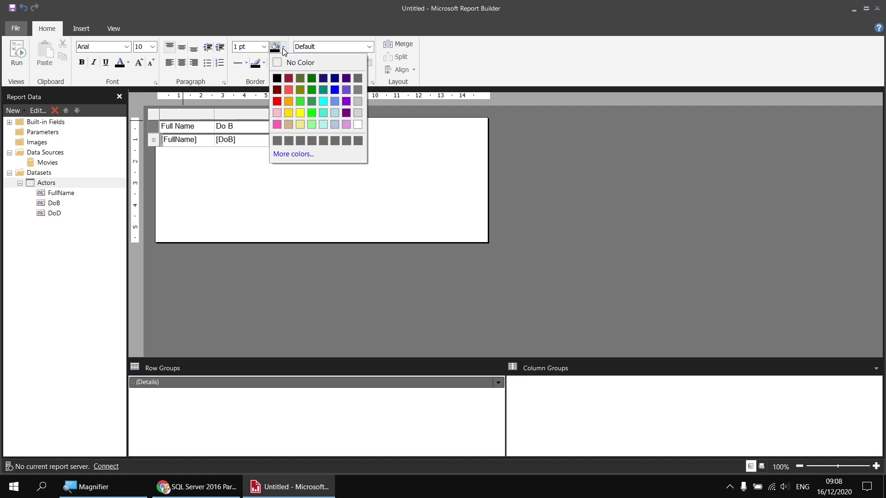
{"action": "left_click", "coordinate": [336, 124]}
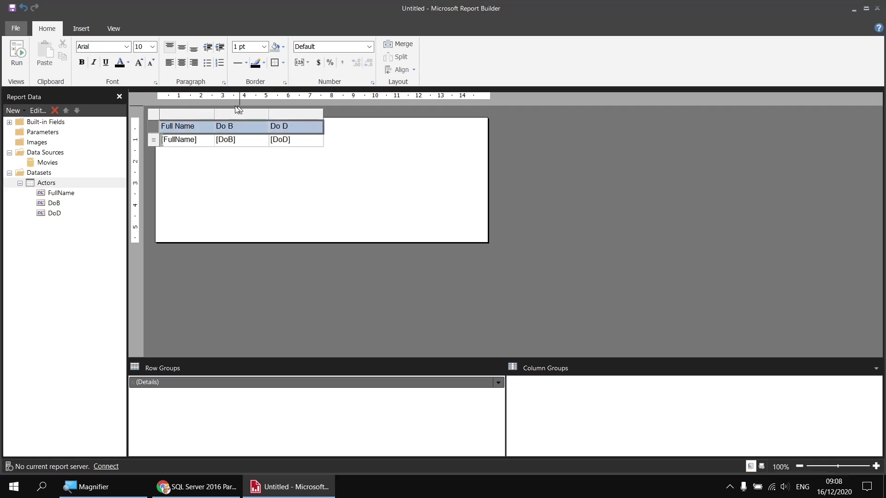
{"action": "left_click", "coordinate": [82, 62]}
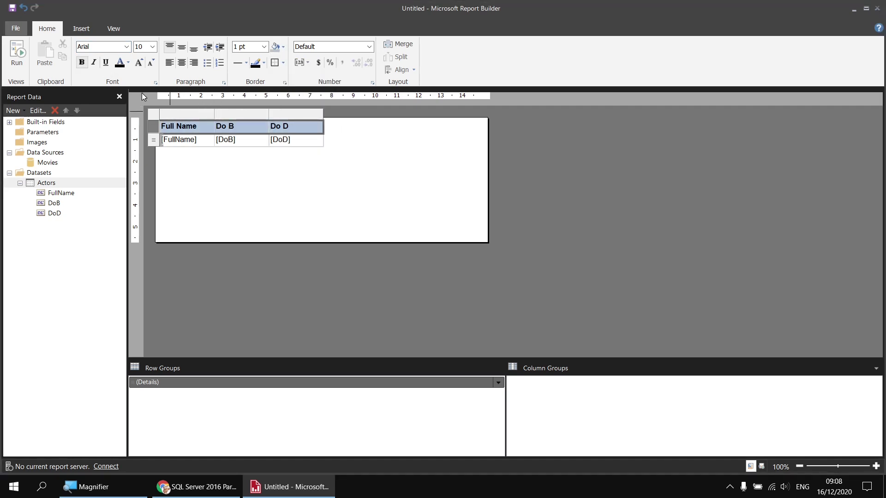
- Widen the Full Name column to about 7.4 cm and move the table into the report body's top-left corner
{"action": "left_click", "coordinate": [214, 115]}
{"action": "left_click_drag", "start_coordinate": [214, 114], "coordinate": [320, 122]}
{"action": "left_click", "coordinate": [155, 116]}
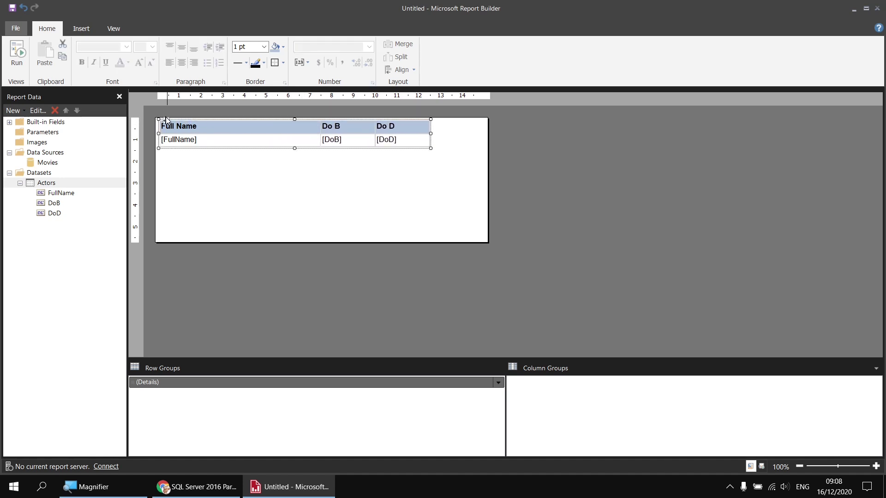
{"action": "left_click_drag", "start_coordinate": [166, 120], "coordinate": [163, 117]}
{"action": "left_click", "coordinate": [231, 127]}
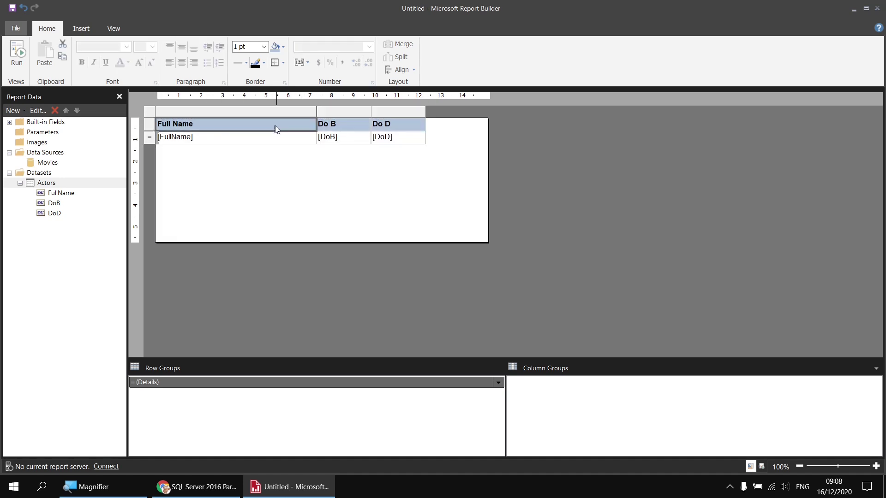
- Narrow the table's Full Name column to about 6.3 cm
{"action": "left_click_drag", "start_coordinate": [317, 115], "coordinate": [293, 115]}
{"action": "left_click", "coordinate": [320, 154]}
- Show the properties of the DoB and DoD data cells and set their number format to dd MMM yyyy
{"action": "left_click", "coordinate": [326, 142]}
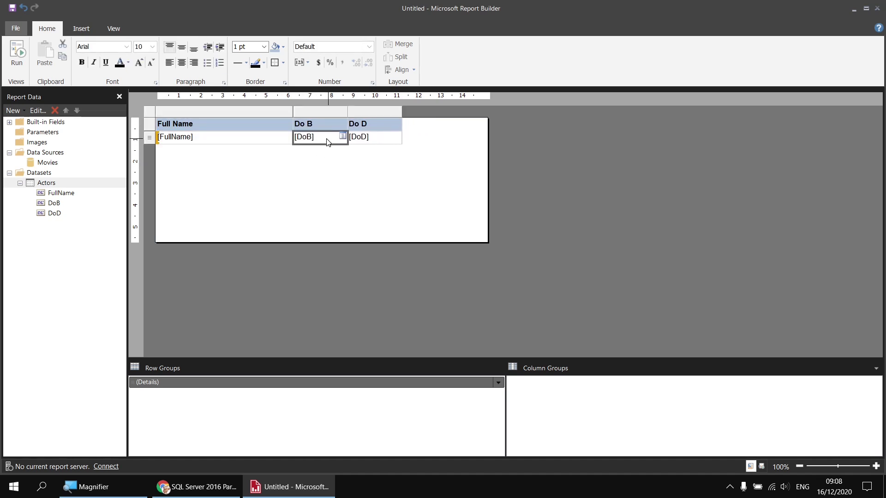
{"action": "left_click_drag", "start_coordinate": [326, 142], "coordinate": [364, 140]}
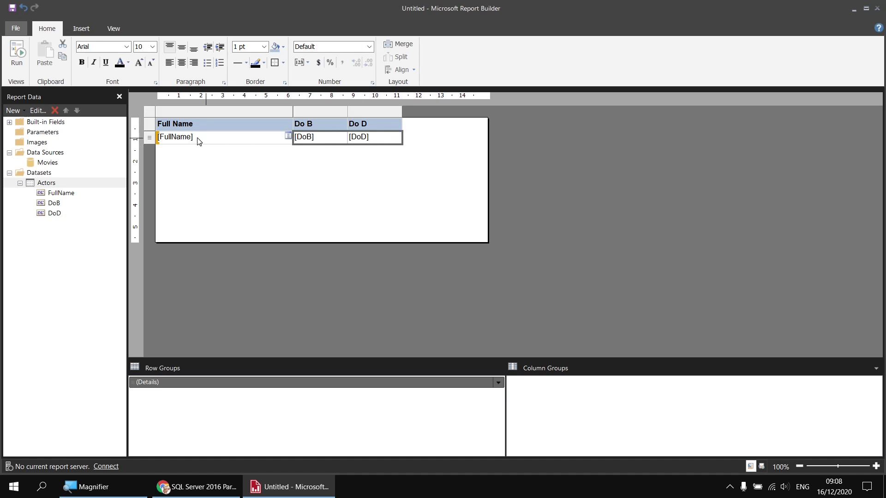
{"action": "left_click", "coordinate": [118, 32]}
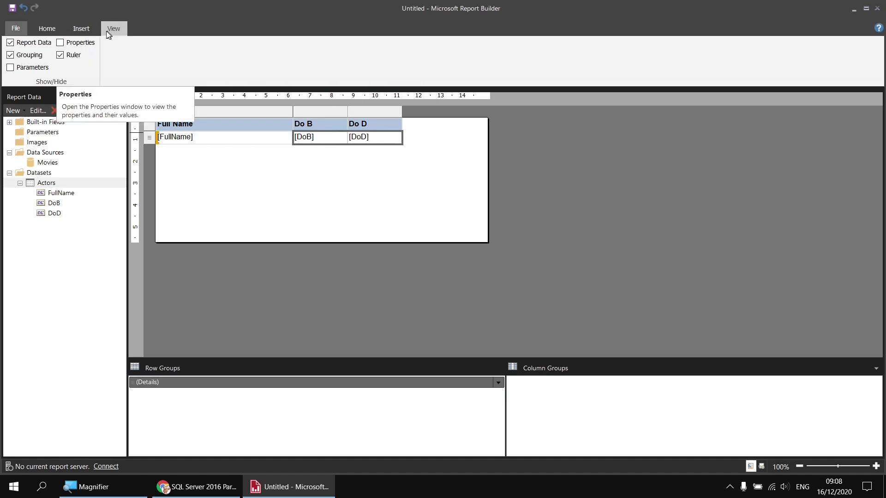
{"action": "left_click", "coordinate": [60, 44]}
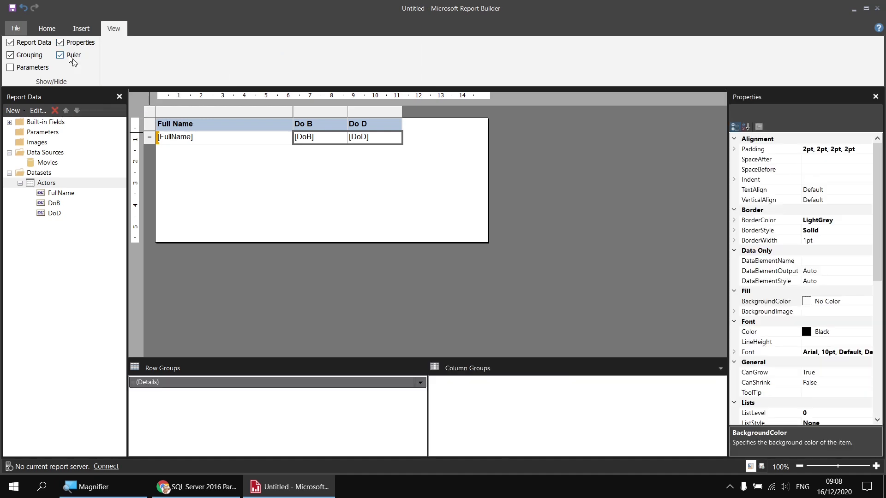
{"action": "scroll", "coordinate": [808, 354], "scroll_direction": "down", "scroll_amount": 3}
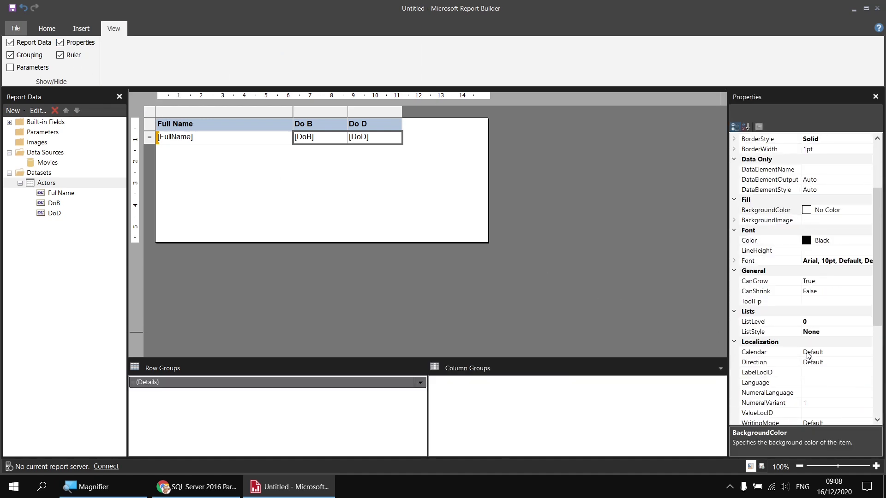
{"action": "scroll", "coordinate": [808, 354], "scroll_direction": "down", "scroll_amount": 3}
{"action": "left_click", "coordinate": [817, 352]}
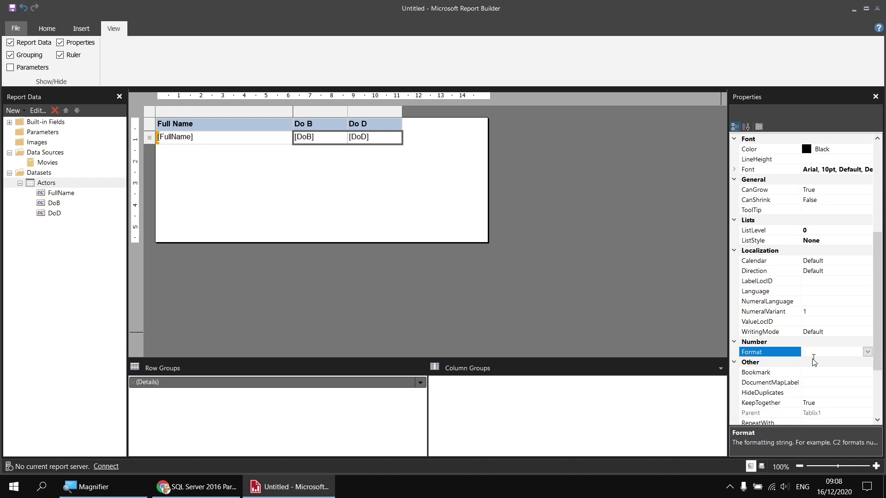
{"action": "type", "text": "dd MMM"}
{"action": "type", "text": "yyy"}
- Run the report to check the formatted dates and return to the design view
{"action": "left_click", "coordinate": [253, 196]}
{"action": "left_click", "coordinate": [47, 29]}
{"action": "left_click", "coordinate": [17, 55]}
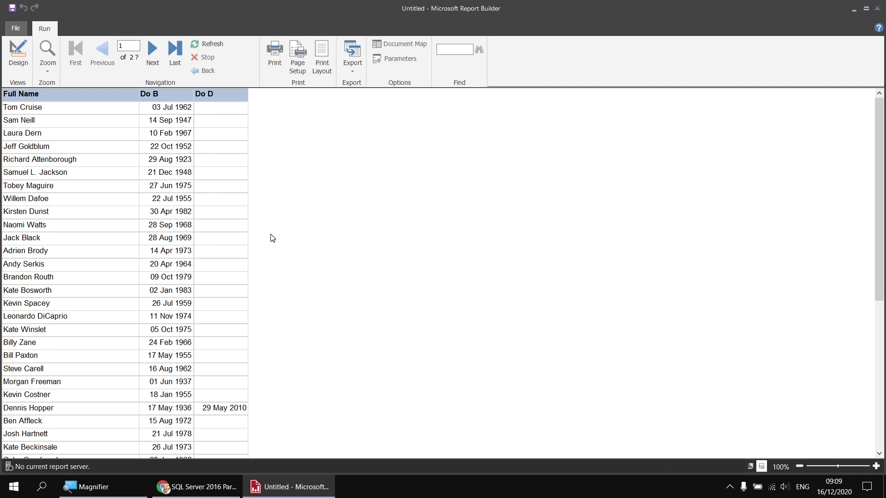
{"action": "left_click", "coordinate": [16, 58]}
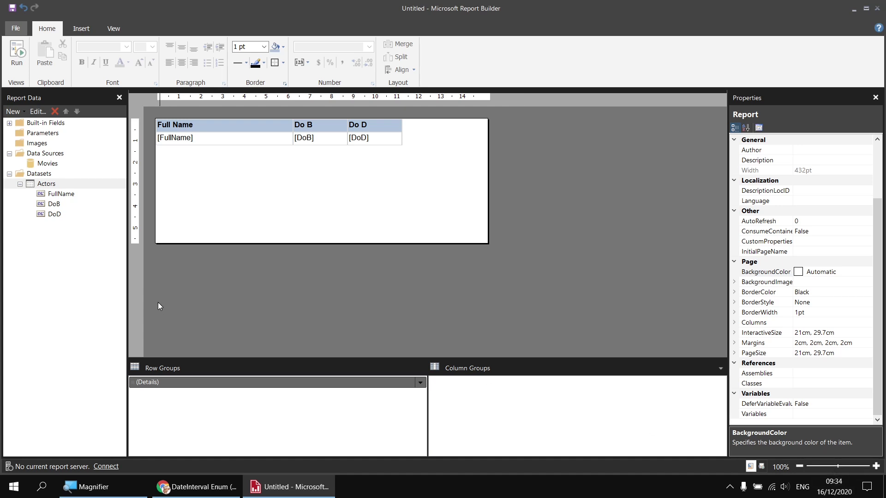
- Add a page header to the report and insert a text box near its upper-left corner
{"action": "right_click", "coordinate": [184, 266]}
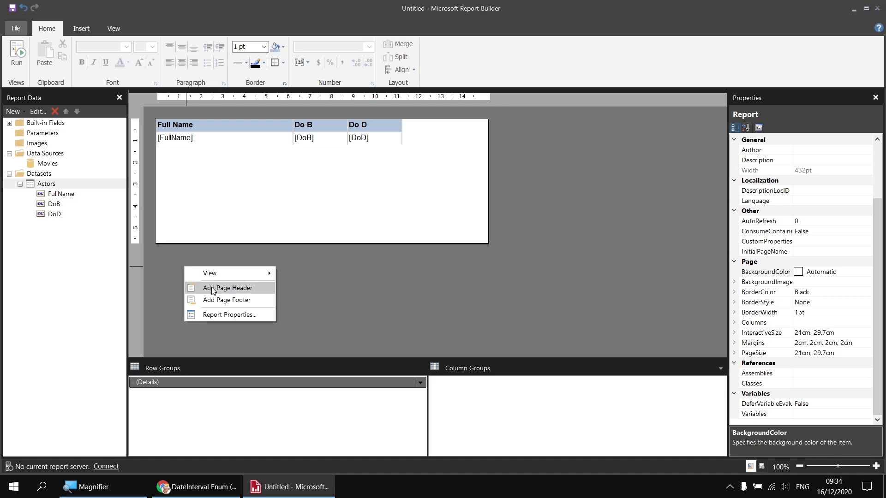
{"action": "left_click", "coordinate": [226, 289]}
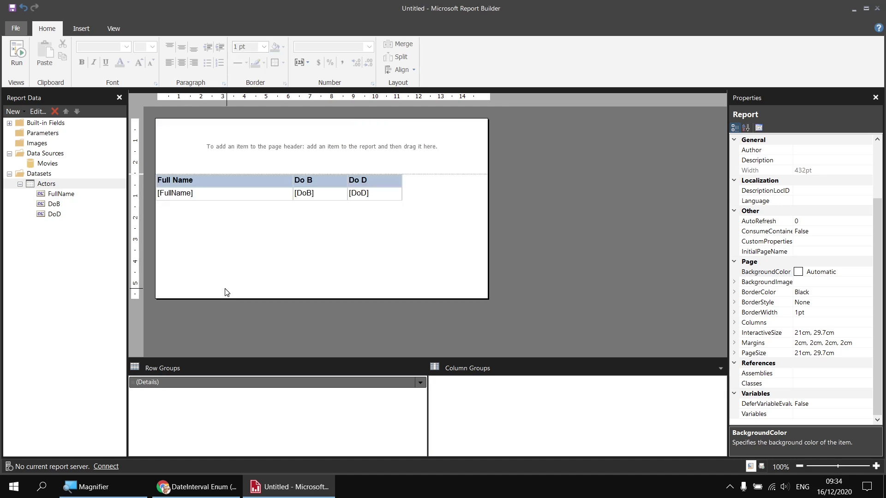
{"action": "right_click", "coordinate": [166, 129]}
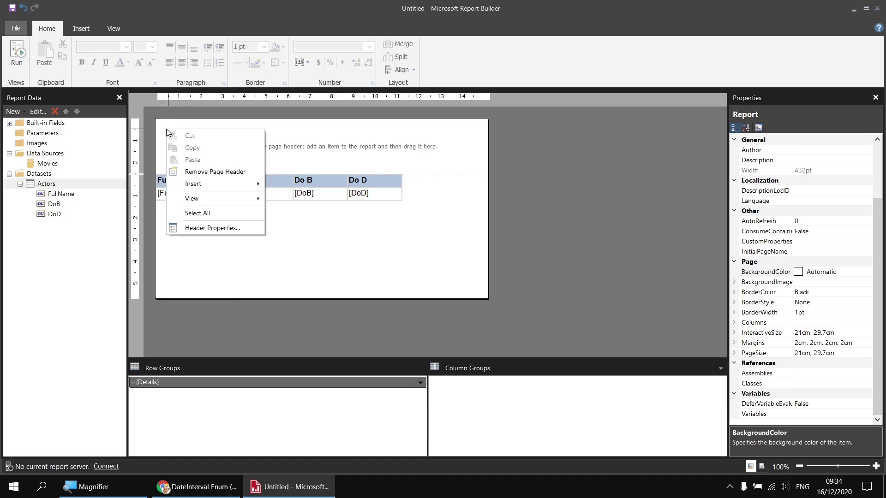
{"action": "mouse_move", "coordinate": [206, 183]}
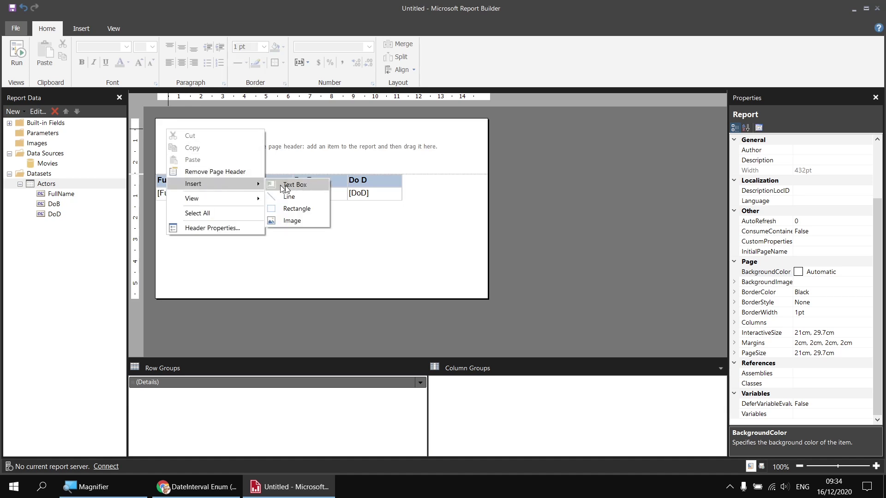
{"action": "left_click", "coordinate": [306, 187]}
- Start an expression for the header text box with the DateDiff function from the Date & Time functions
{"action": "right_click", "coordinate": [208, 137]}
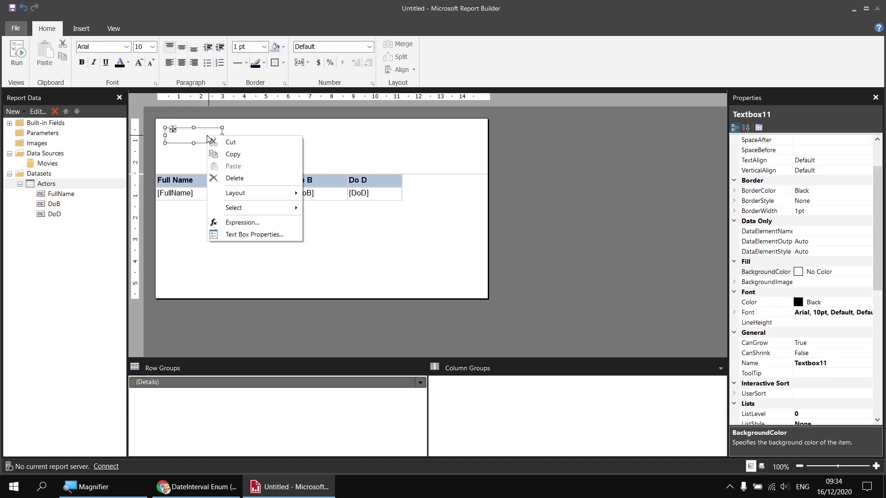
{"action": "left_click", "coordinate": [253, 224]}
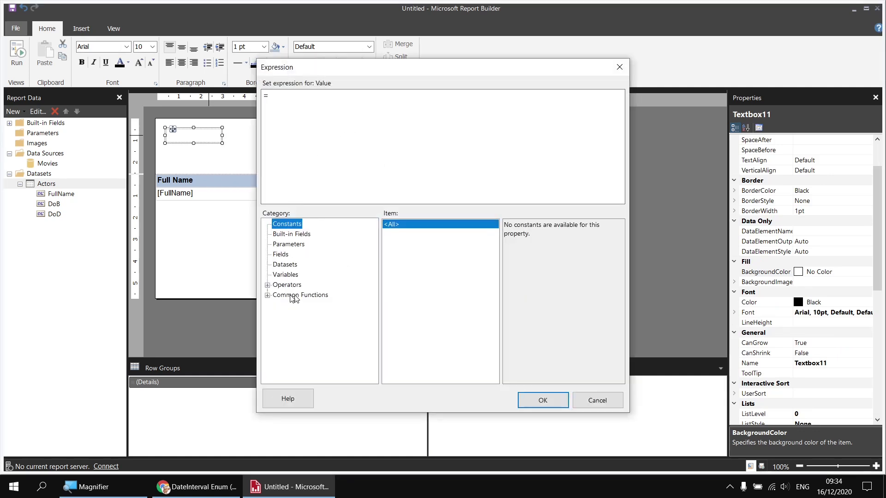
{"action": "left_click", "coordinate": [267, 295]}
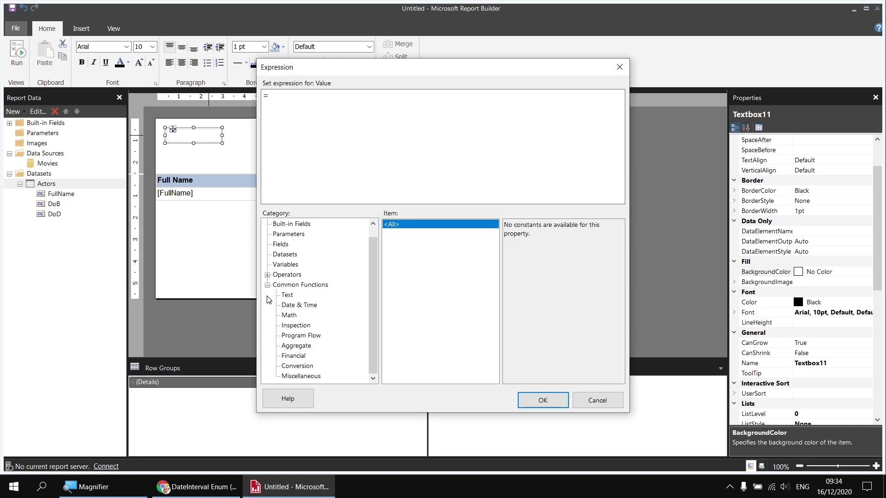
{"action": "left_click", "coordinate": [296, 306]}
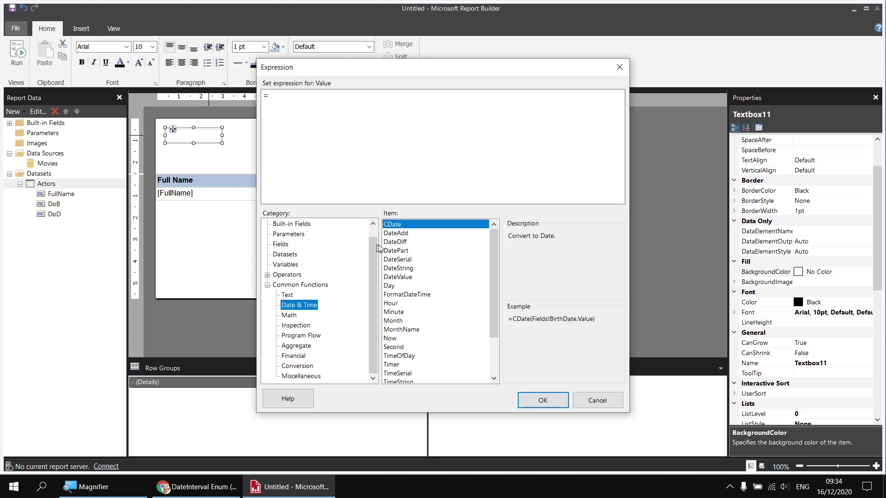
{"action": "left_click", "coordinate": [406, 242]}
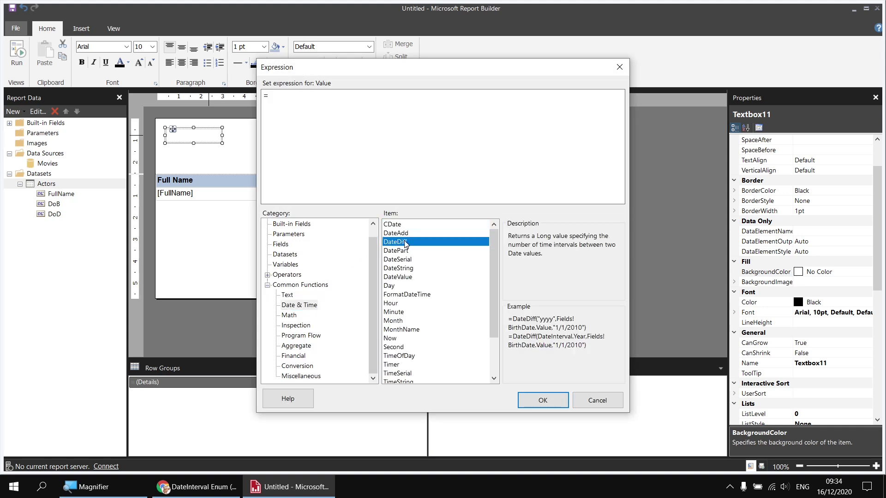
{"action": "double_click", "coordinate": [405, 242]}
- Switch to Chrome, read through the DateInterval Enum fields on the Microsoft Docs page and return to Report Builder
{"action": "left_click", "coordinate": [193, 489]}
{"action": "scroll", "coordinate": [374, 202], "scroll_direction": "up", "scroll_amount": 6}
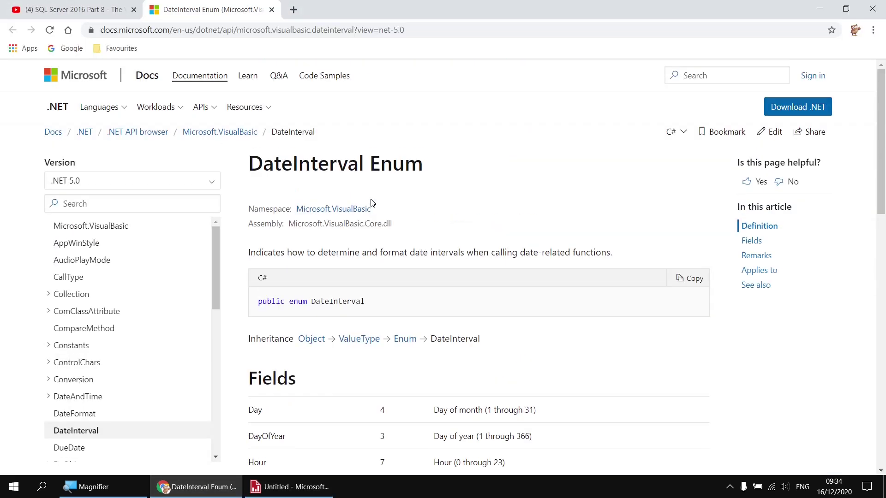
{"action": "scroll", "coordinate": [344, 199], "scroll_direction": "down", "scroll_amount": 5}
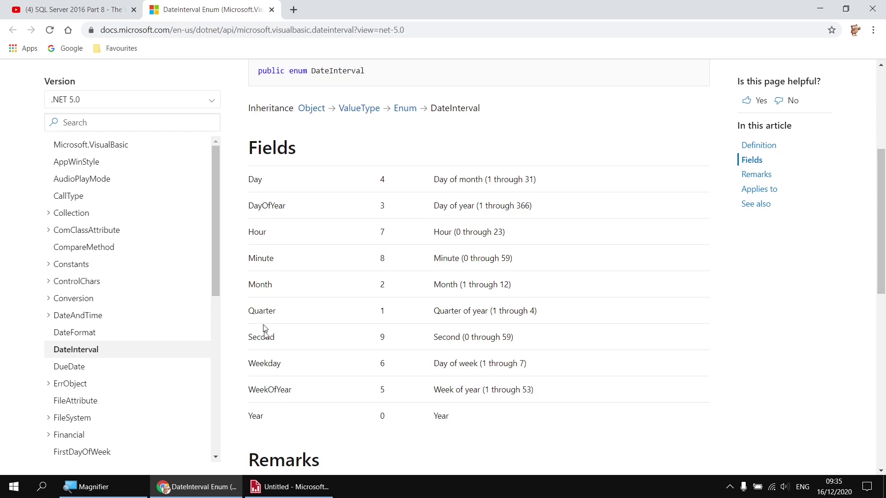
{"action": "left_click", "coordinate": [288, 487]}
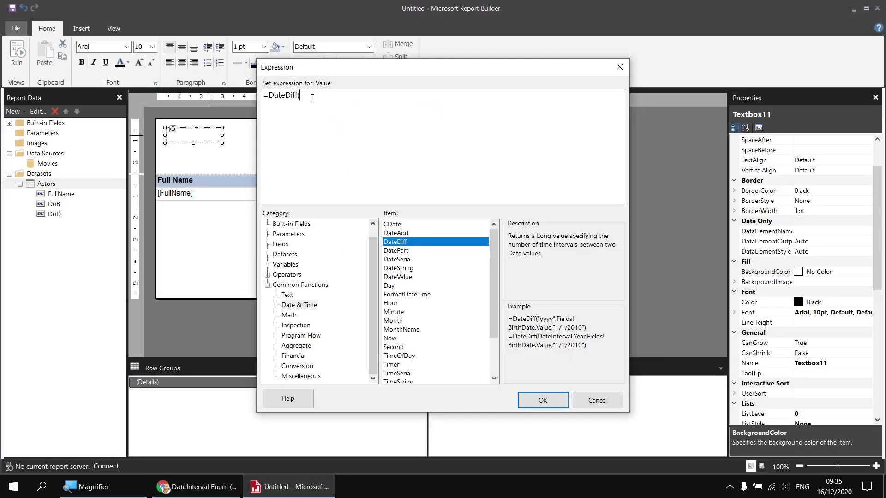
- Enter DateInterval.Day and Today() as the first two arguments of the DateDiff function
{"action": "type", "text": "DateInterval.Day,"}
{"action": "left_click_drag", "start_coordinate": [494, 255], "coordinate": [492, 295]}
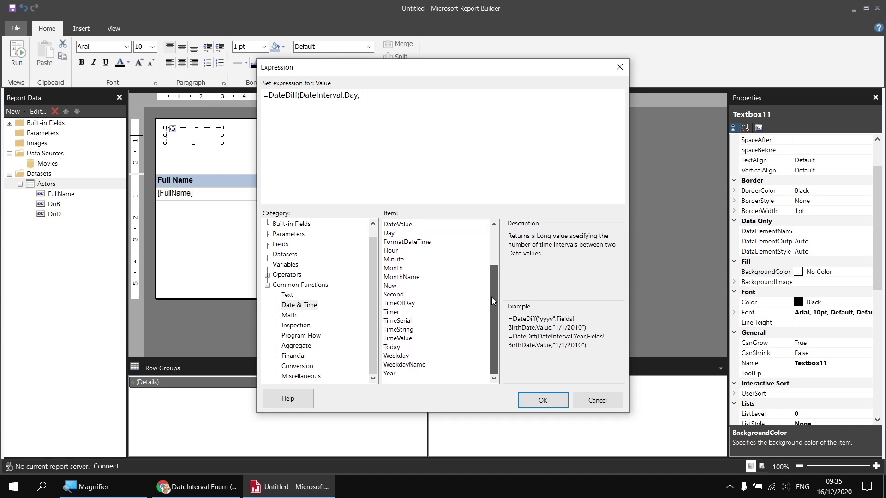
{"action": "left_click", "coordinate": [401, 352]}
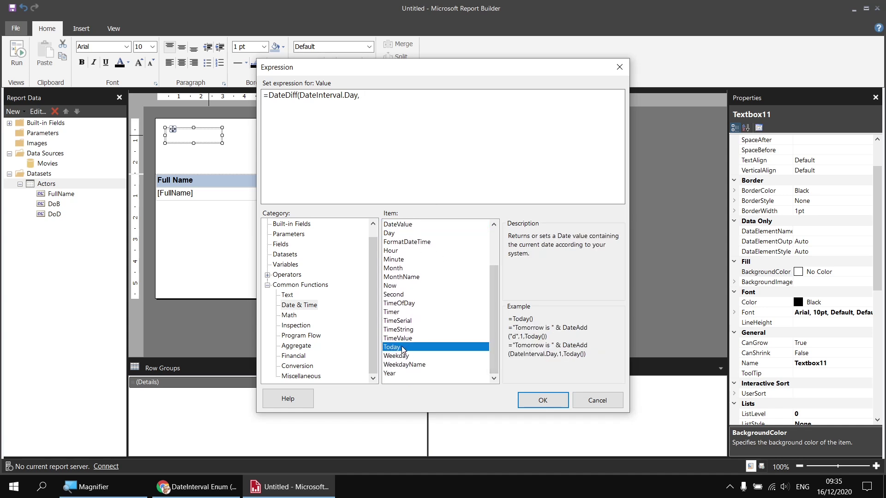
{"action": "double_click", "coordinate": [400, 347]}
{"action": "type", "text": "),"}
- Try DateValue("25 Dec 2020") as the third DateDiff argument and remove it again
{"action": "left_click_drag", "start_coordinate": [492, 300], "coordinate": [495, 257]}
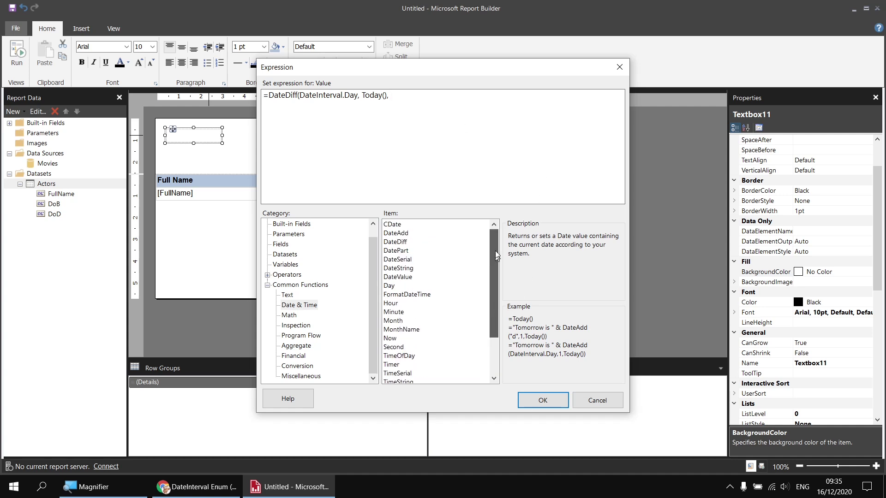
{"action": "left_click", "coordinate": [400, 244]}
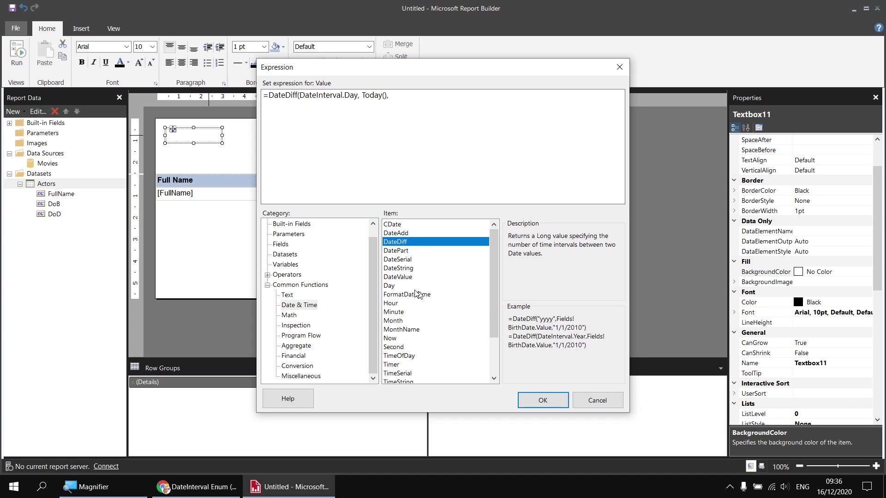
{"action": "left_click", "coordinate": [403, 279]}
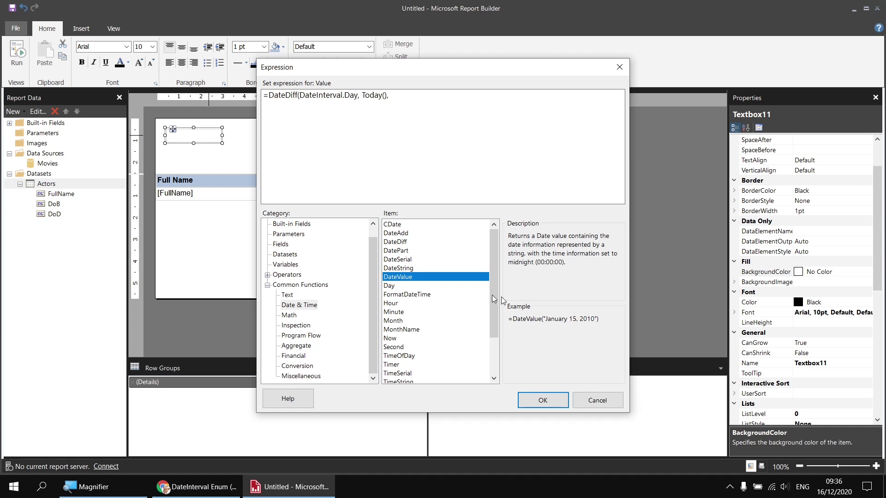
{"action": "double_click", "coordinate": [408, 279]}
{"action": "type", "text": "\"25 Dec 2020"}
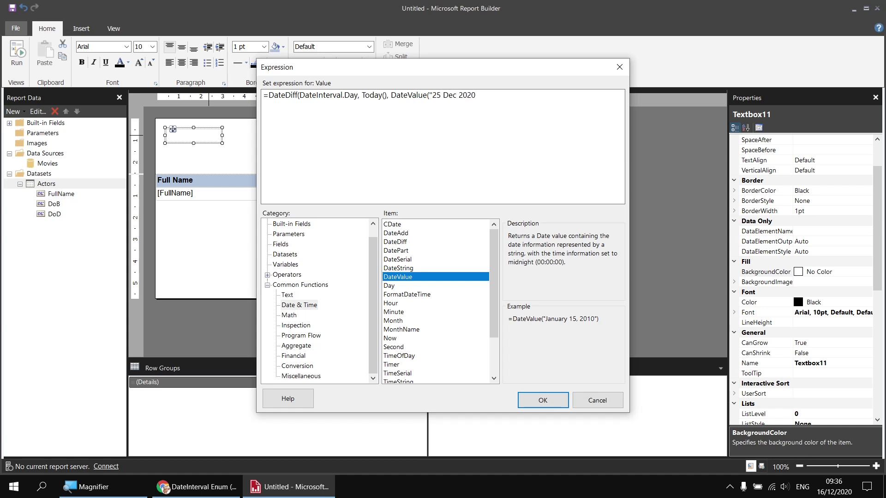
{"action": "type", "text": "\")"}
{"action": "left_click_drag", "start_coordinate": [481, 95], "coordinate": [392, 95]}
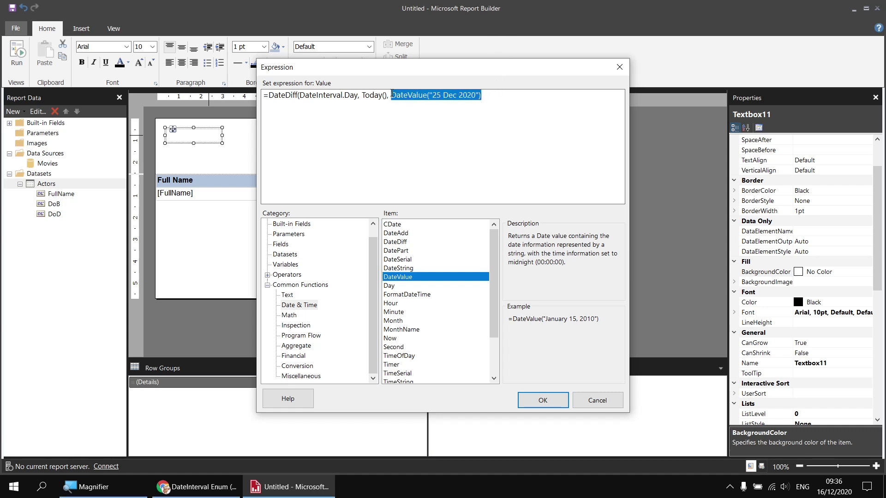
{"action": "key", "text": "Delete"}
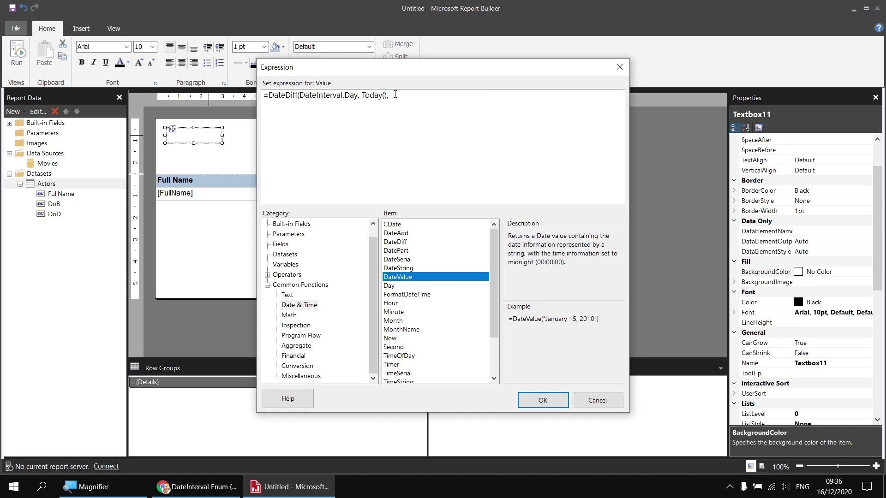
- Complete the DateDiff expression with DateSerial(2020, 12, 25) as its end date and widen the header text box to about 6.8 cm
{"action": "double_click", "coordinate": [398, 261]}
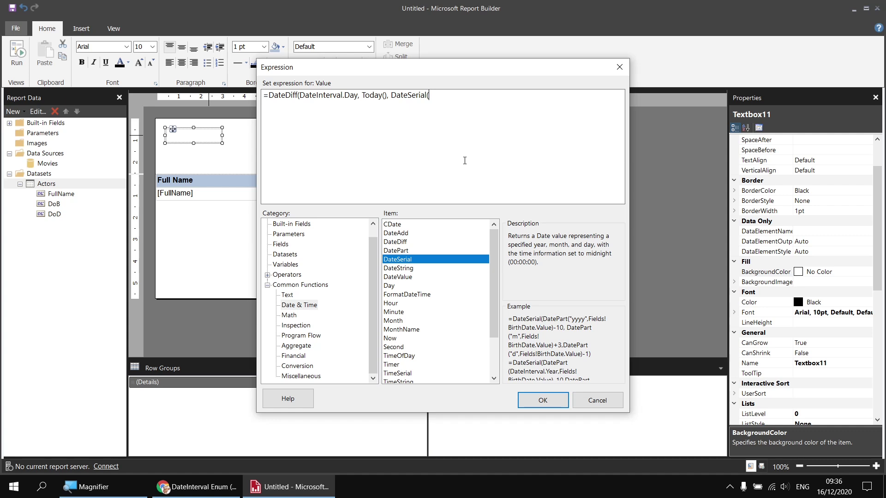
{"action": "type", "text": "2020, 12, 25)"}
{"action": "left_click", "coordinate": [549, 399]}
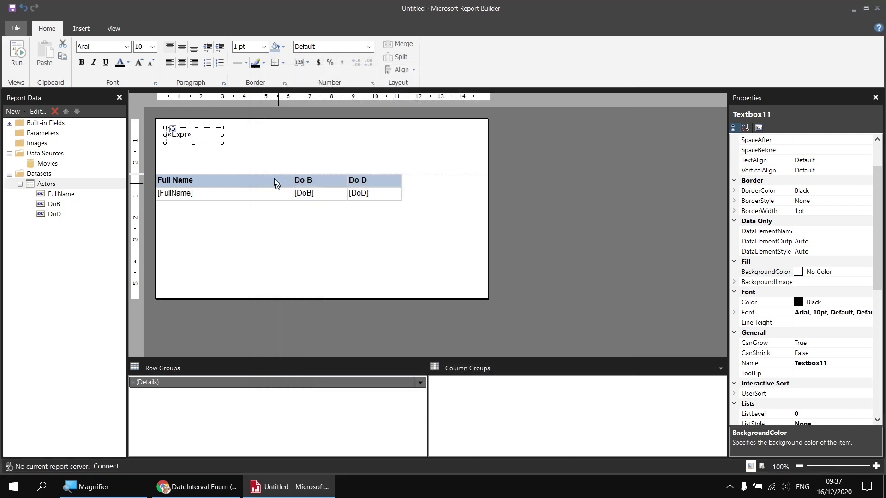
{"action": "left_click_drag", "start_coordinate": [223, 134], "coordinate": [314, 135]}
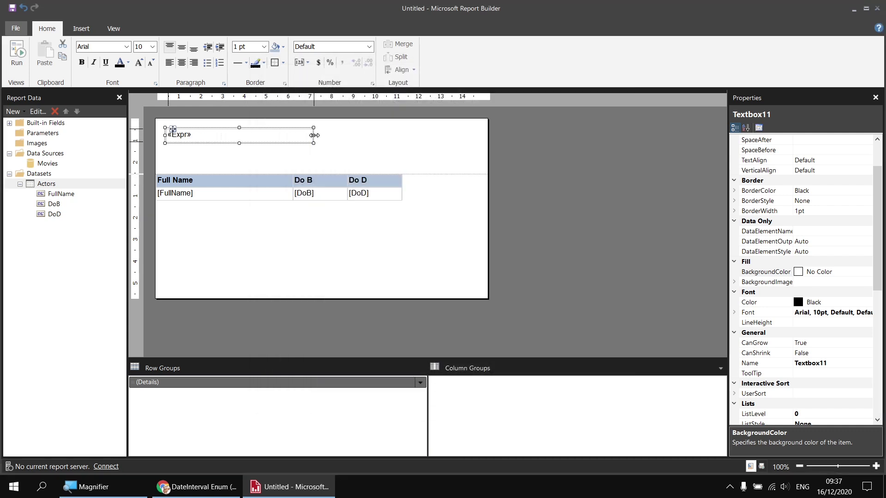
- Change the header text box's font to Bahnschrift Light and back to Arial
{"action": "left_click", "coordinate": [126, 46]}
{"action": "left_click", "coordinate": [115, 46]}
{"action": "left_click", "coordinate": [126, 46]}
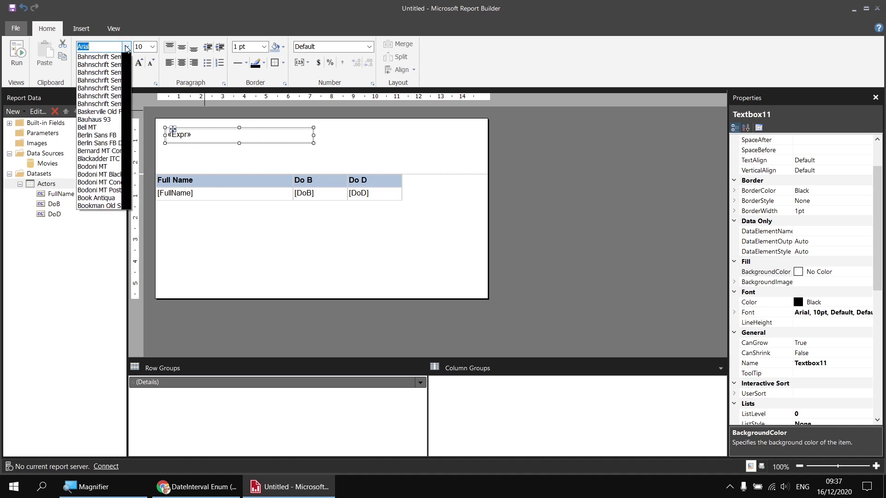
{"action": "left_click", "coordinate": [126, 47]}
{"action": "left_click", "coordinate": [126, 47]}
{"action": "left_click", "coordinate": [96, 113]}
{"action": "left_click", "coordinate": [126, 47]}
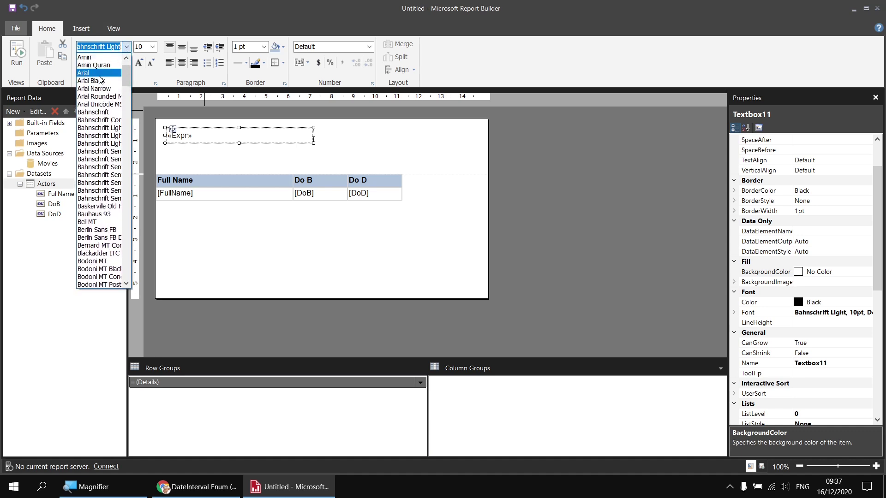
{"action": "left_click", "coordinate": [85, 56]}
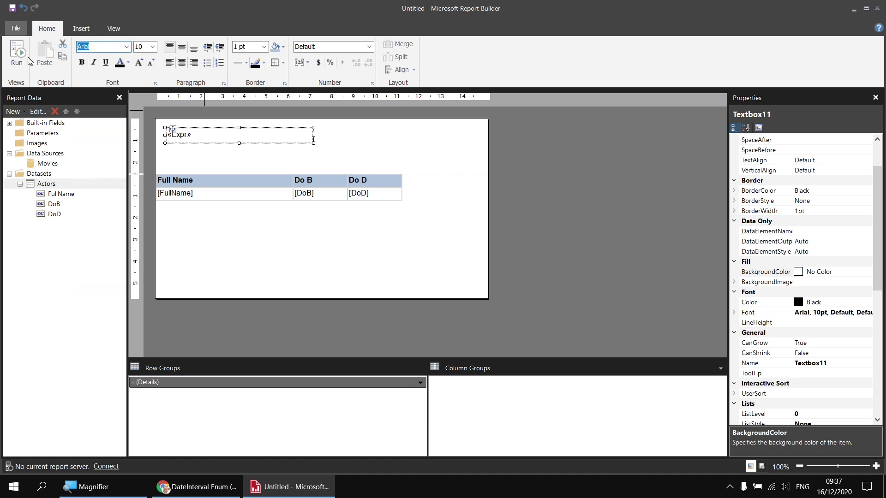
- Run the report to check the day count in the page header
{"action": "left_click", "coordinate": [16, 55]}
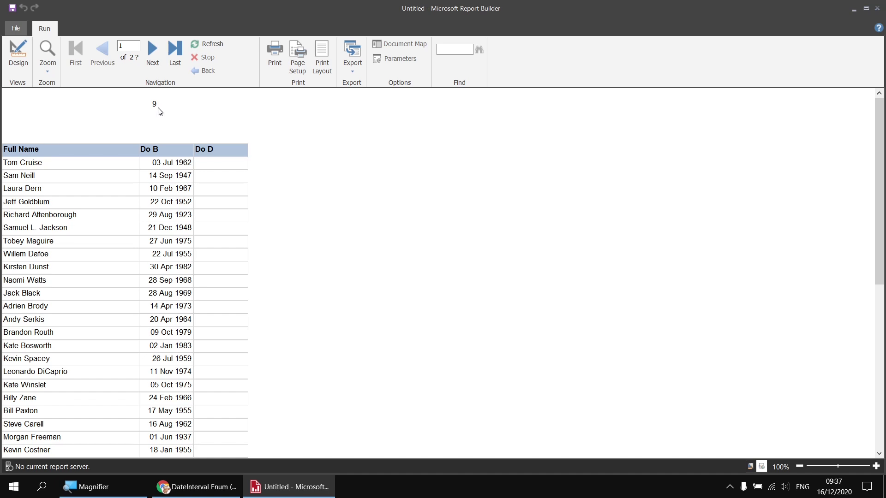
- Add the text "Countdown to Christmas " before the expression in the page header text box and preview the report
{"action": "left_click", "coordinate": [18, 54]}
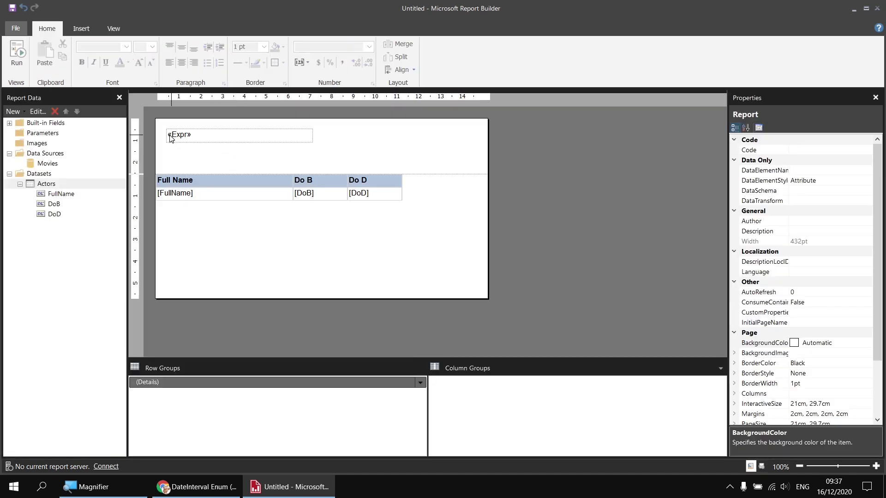
{"action": "left_click", "coordinate": [171, 138]}
{"action": "left_click", "coordinate": [171, 137]}
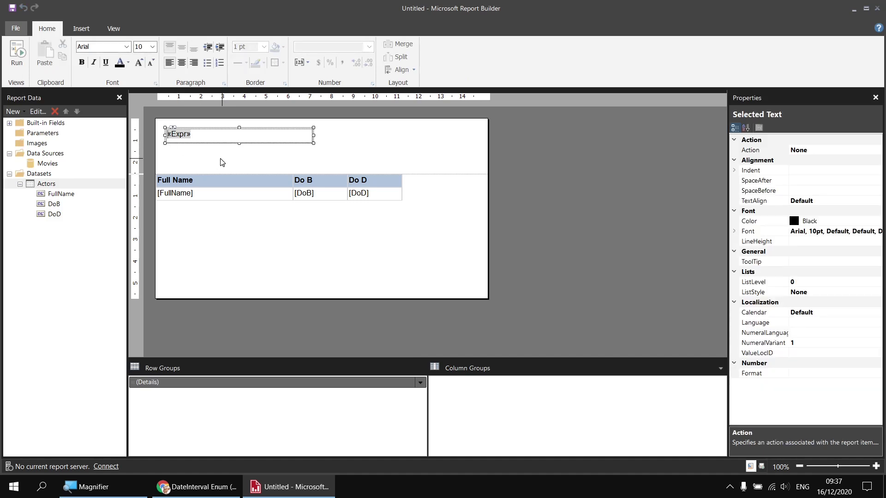
{"action": "type", "text": "Countdown "}
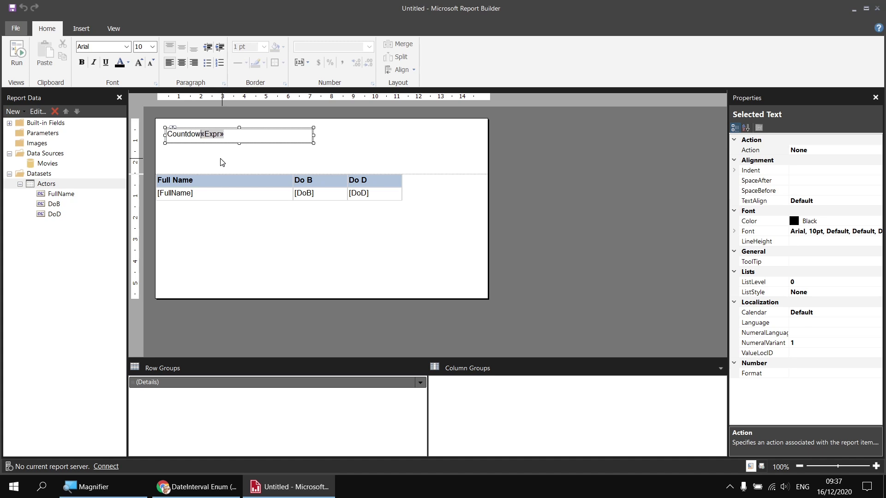
{"action": "type", "text": "to Christma"}
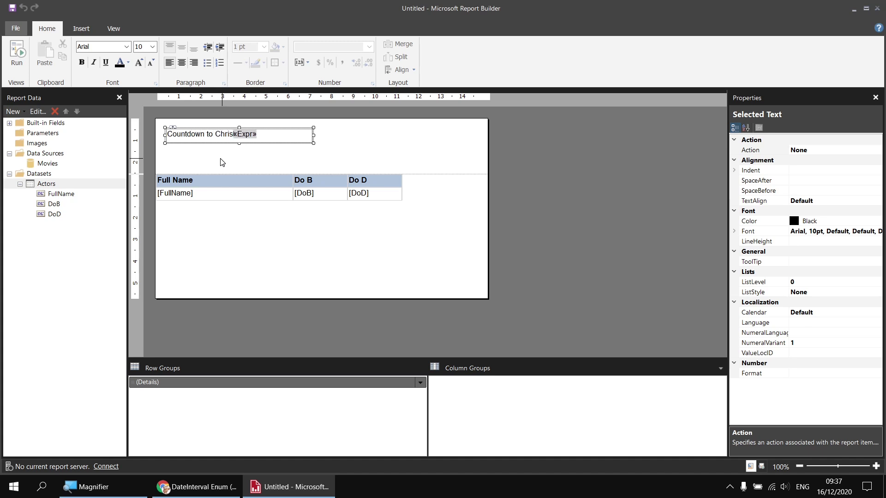
{"action": "type", "text": "s"}
{"action": "left_click", "coordinate": [221, 163]}
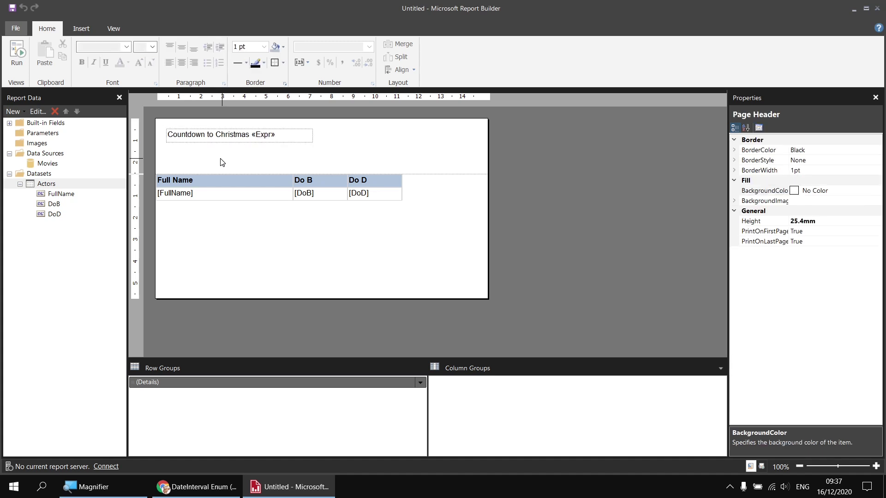
{"action": "left_click", "coordinate": [18, 55]}
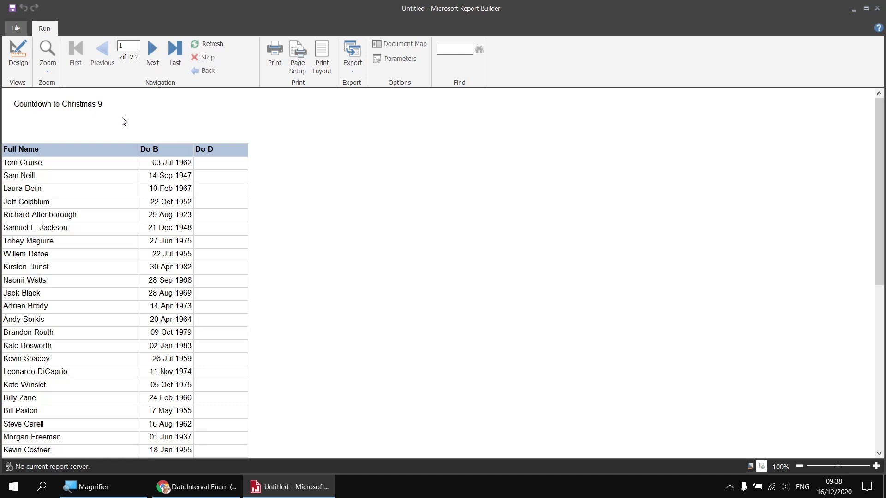
{"action": "left_click", "coordinate": [18, 52]}
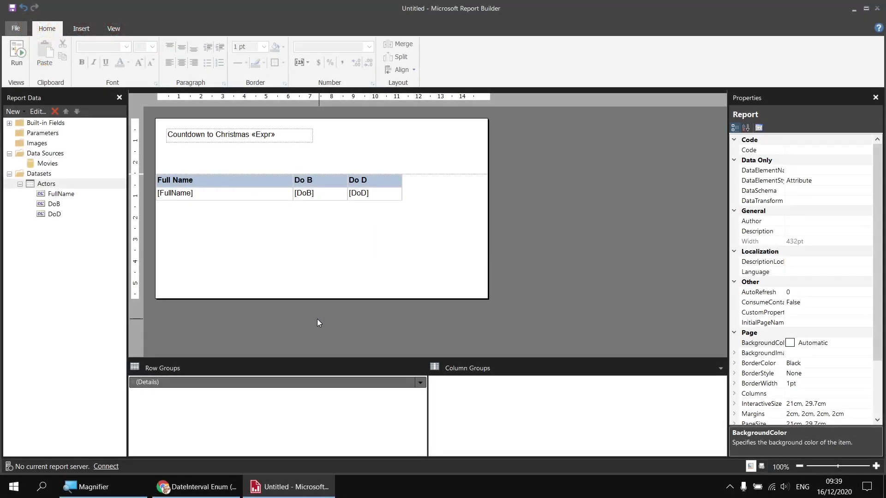
- Add a calculated field named DifferenceInDays to the Actors dataset
{"action": "right_click", "coordinate": [61, 186]}
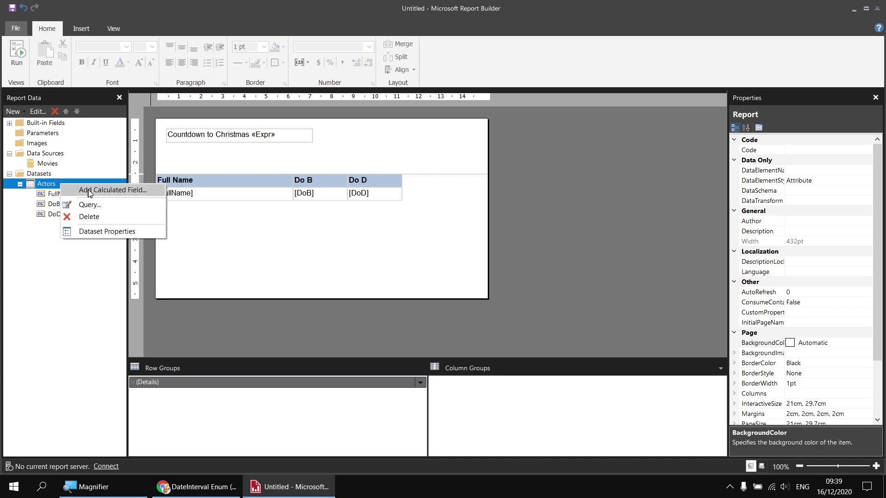
{"action": "left_click", "coordinate": [90, 191]}
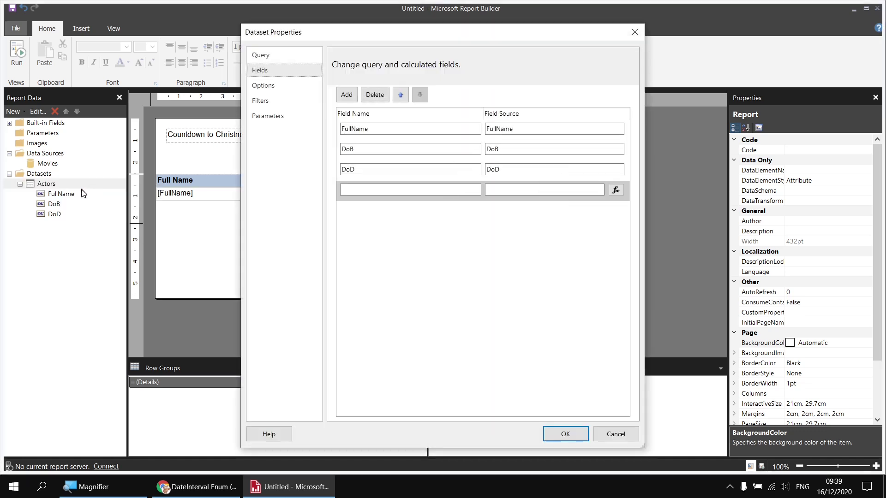
{"action": "left_click", "coordinate": [362, 190]}
{"action": "type", "text": "Differe"}
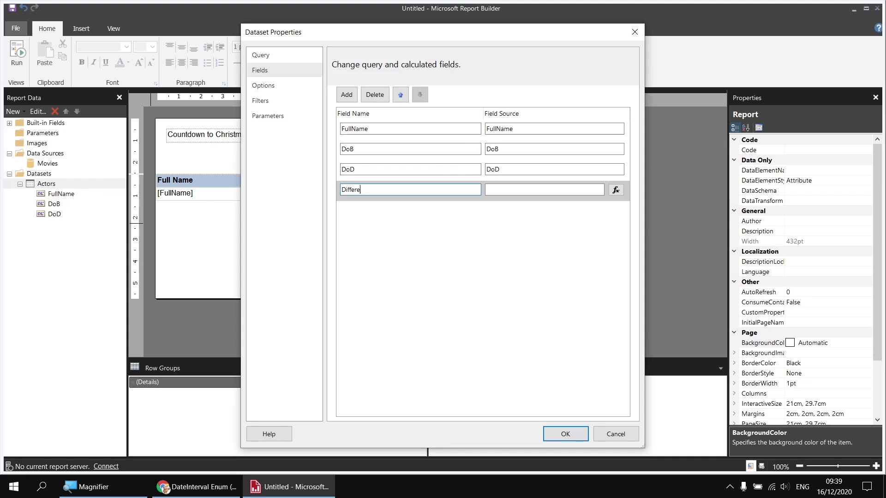
{"action": "type", "text": "nceInDays"}
- Begin the DifferenceInDays expression with DateDiff, using DateInterval.Day as the interval and the DoB field as the start date
{"action": "left_click", "coordinate": [615, 190]}
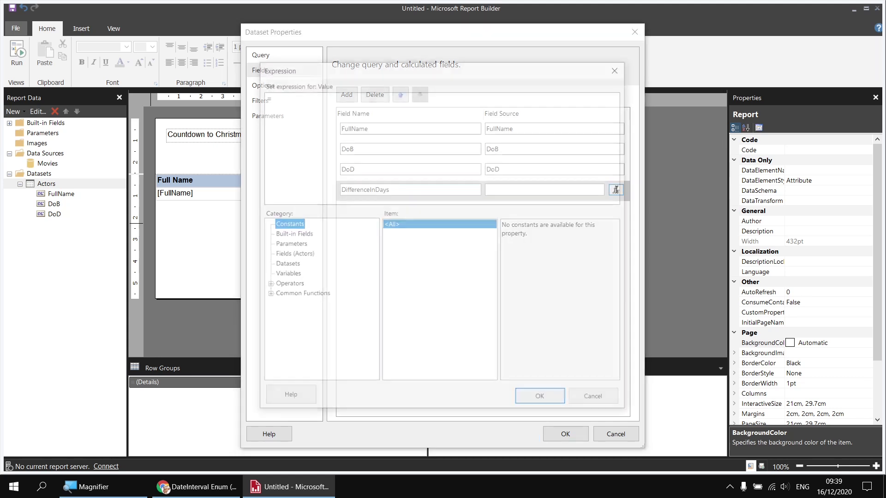
{"action": "left_click", "coordinate": [266, 295]}
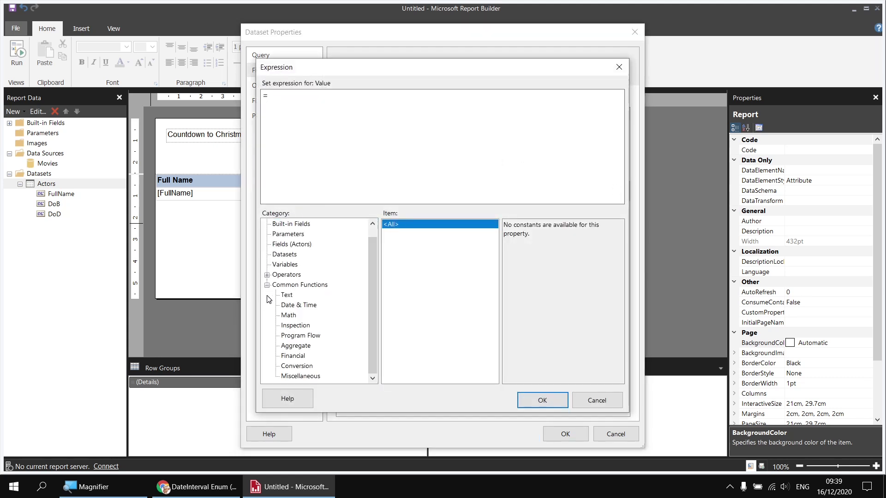
{"action": "left_click", "coordinate": [286, 306]}
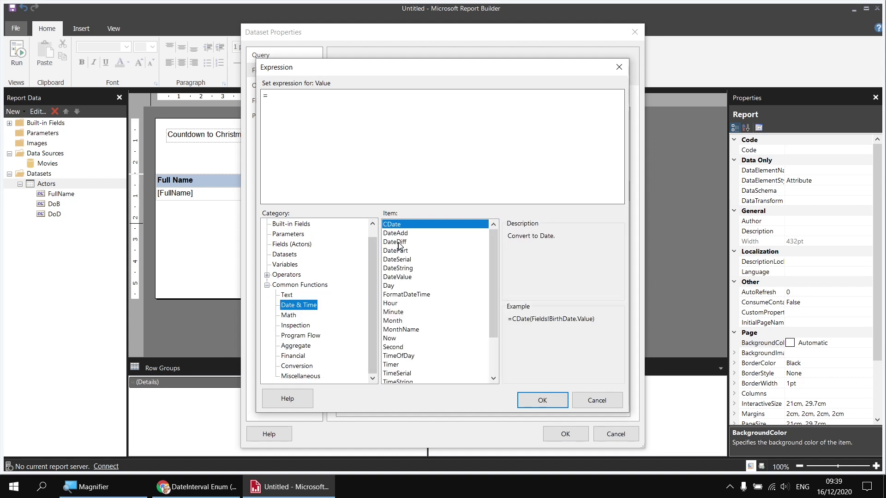
{"action": "double_click", "coordinate": [395, 242]}
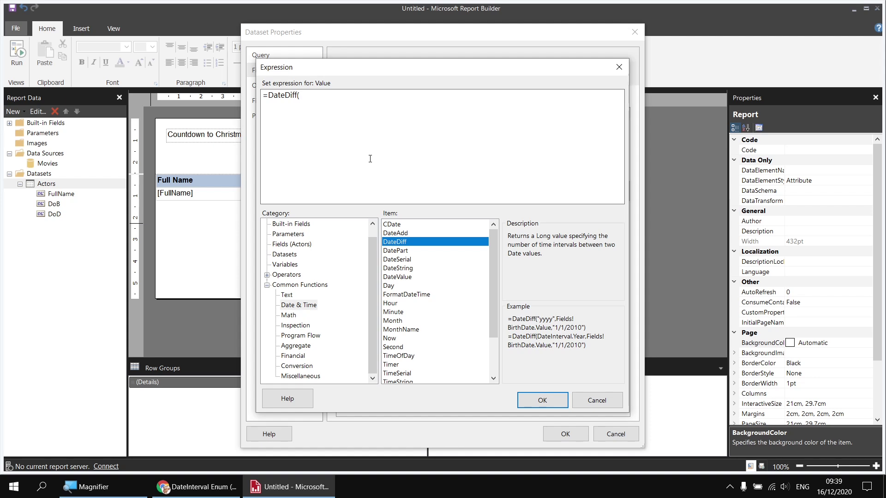
{"action": "type", "text": "DateInterval.Day,"}
{"action": "left_click", "coordinate": [290, 246]}
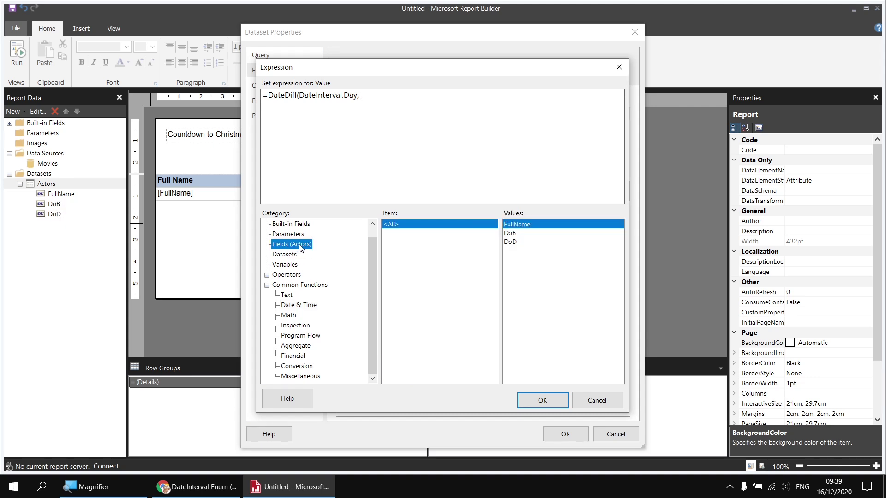
{"action": "double_click", "coordinate": [512, 234]}
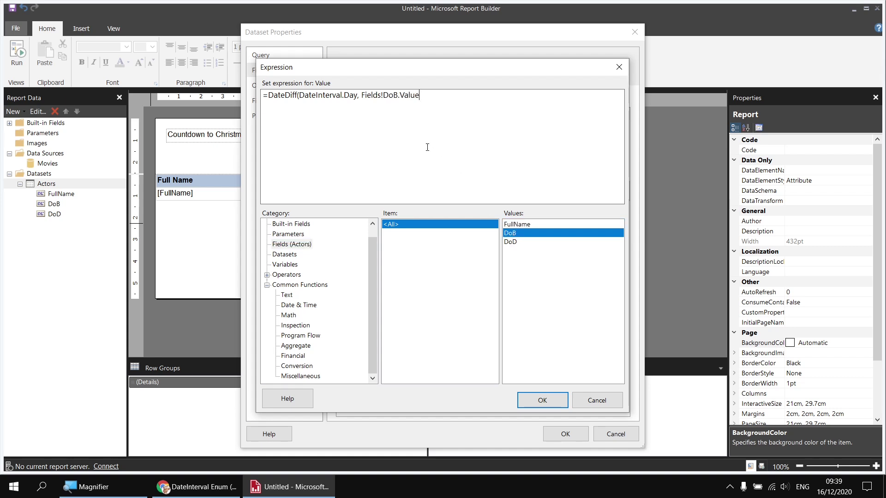
{"action": "type", "text": ","}
- Complete the DateDiff expression with Today() as its end date and save the calculated field in the dataset
{"action": "left_click", "coordinate": [296, 306]}
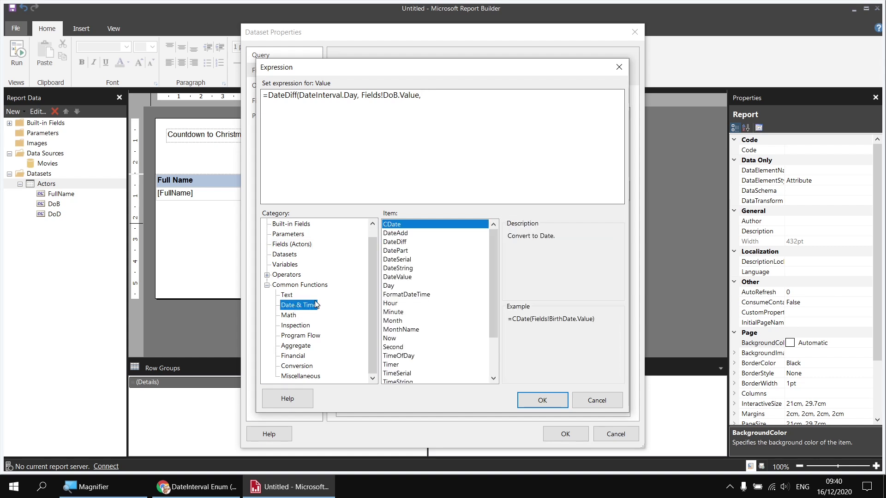
{"action": "left_click_drag", "start_coordinate": [495, 258], "coordinate": [493, 309]}
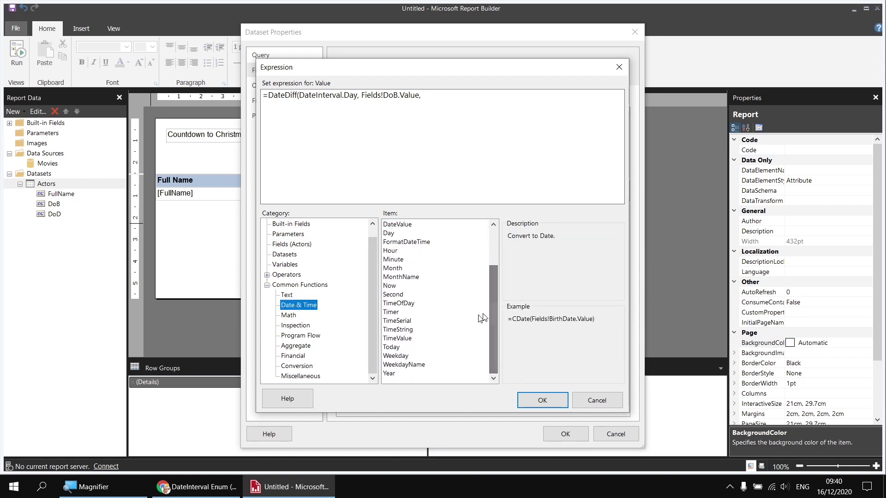
{"action": "double_click", "coordinate": [391, 347]}
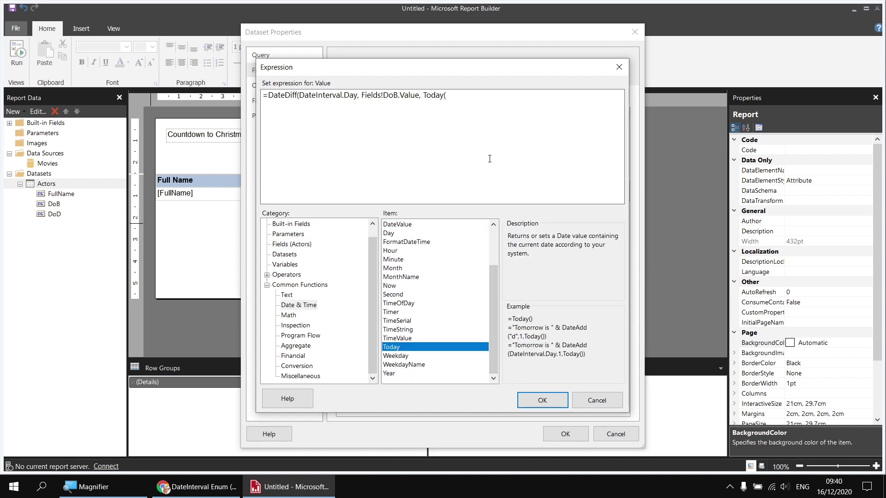
{"action": "type", "text": "))"}
{"action": "left_click", "coordinate": [541, 400]}
{"action": "left_click", "coordinate": [566, 434]}
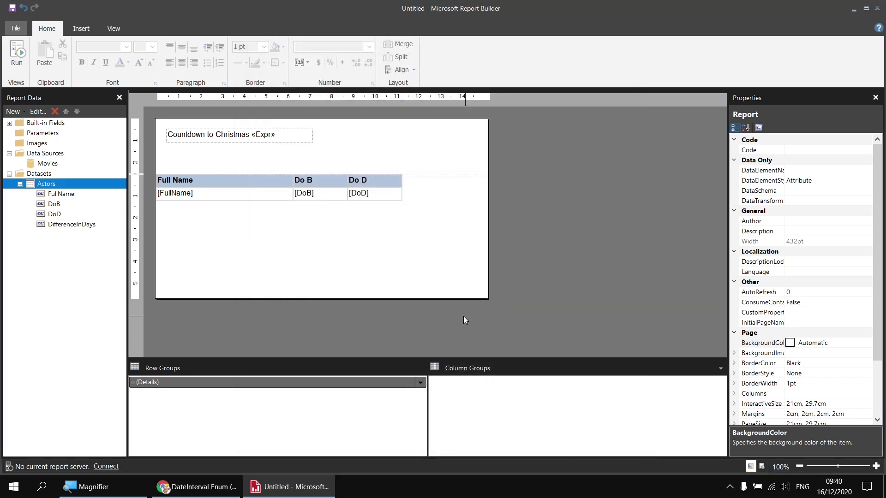
- Add the DifferenceInDays field as a new column after Do D in the table and preview the report
{"action": "left_click", "coordinate": [55, 225]}
{"action": "left_click_drag", "start_coordinate": [55, 224], "coordinate": [403, 194]}
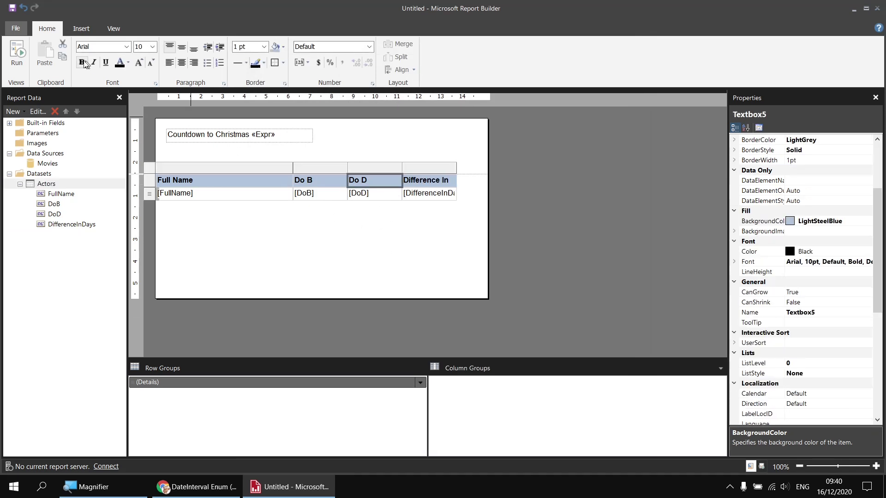
{"action": "left_click", "coordinate": [17, 58]}
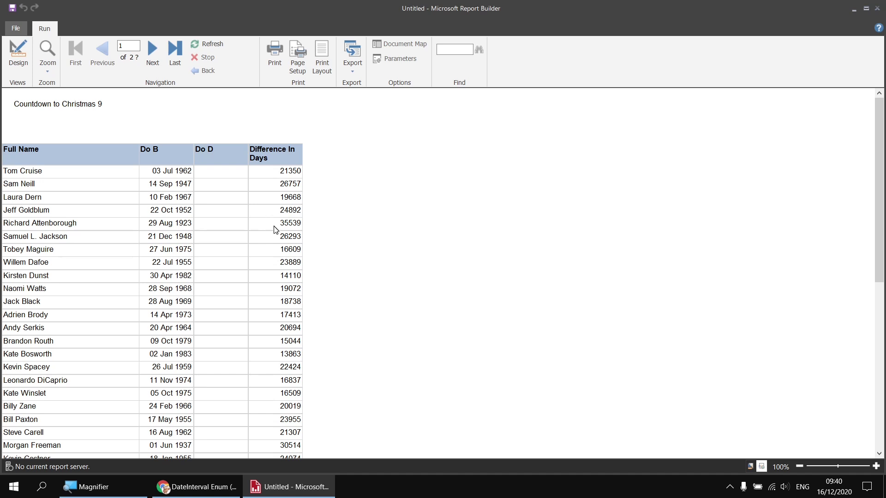
{"action": "left_click", "coordinate": [18, 53]}
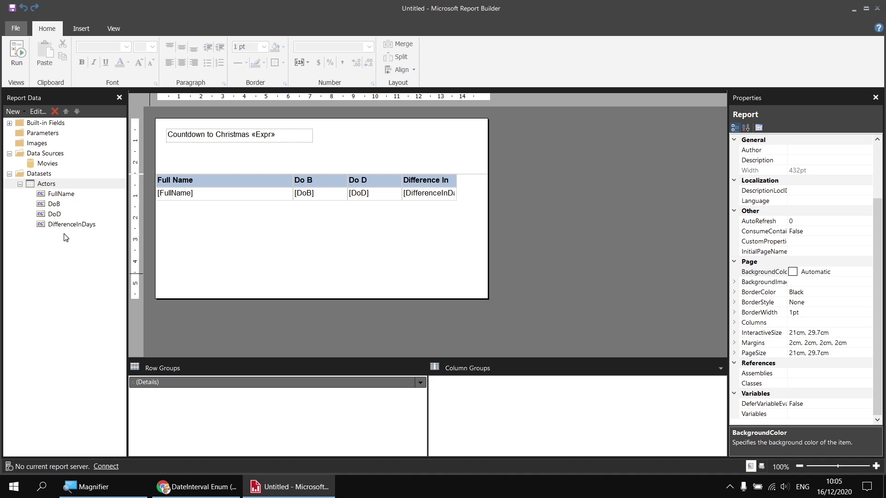
- Extend the Actors dataset query with the column DATEDIFF(DAY, Actor.DoB, GETDATE()) AS DifferenceInDays2 and save it
{"action": "right_click", "coordinate": [60, 184]}
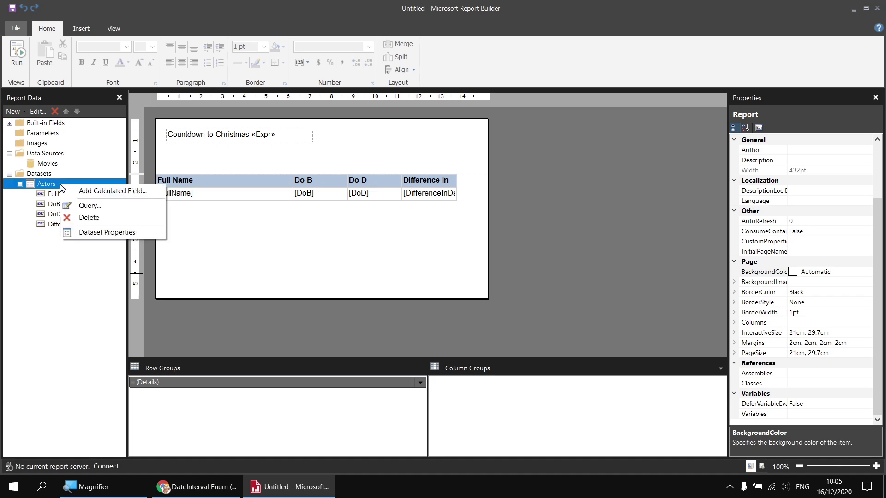
{"action": "left_click", "coordinate": [84, 231]}
{"action": "left_click", "coordinate": [380, 276]}
{"action": "key", "text": "Return"}
{"action": "type", "text": ","}
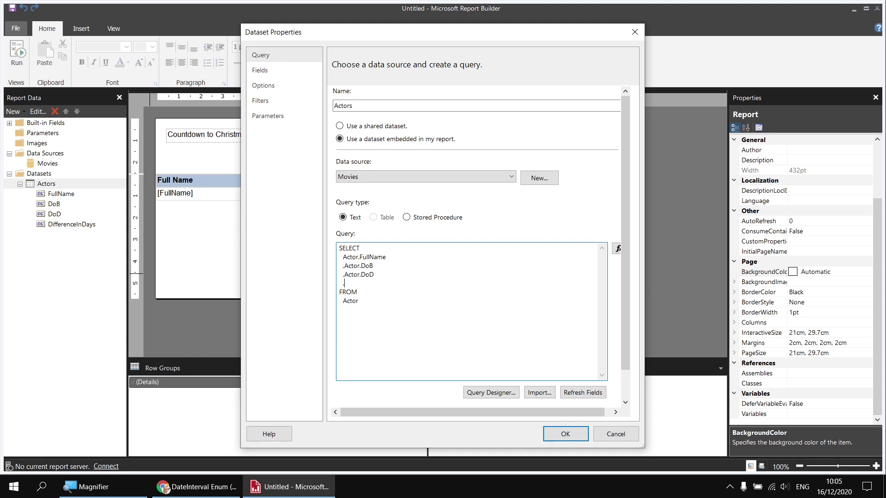
{"action": "type", "text": "DATEDIFF(DAY,  Actor.DoB,GETDATE"}
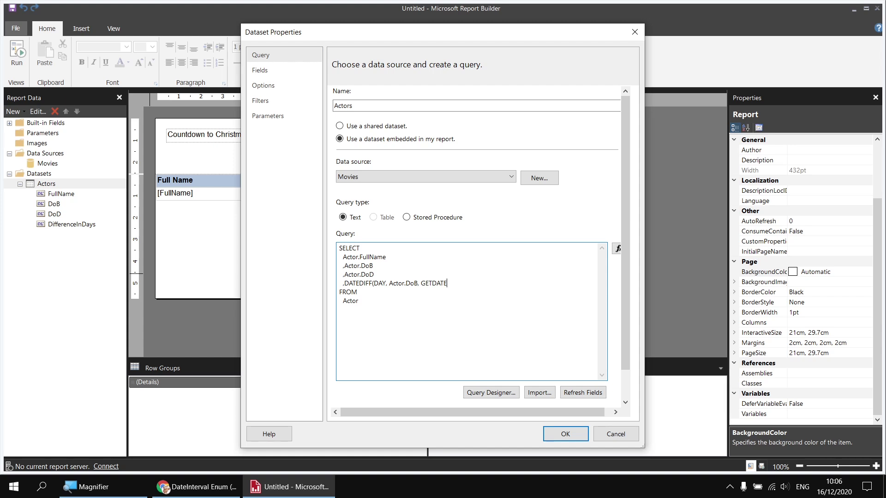
{"action": "type", "text": "("}
{"action": "type", "text": "AS DifferenceInDays2"}
{"action": "left_click", "coordinate": [570, 436]}
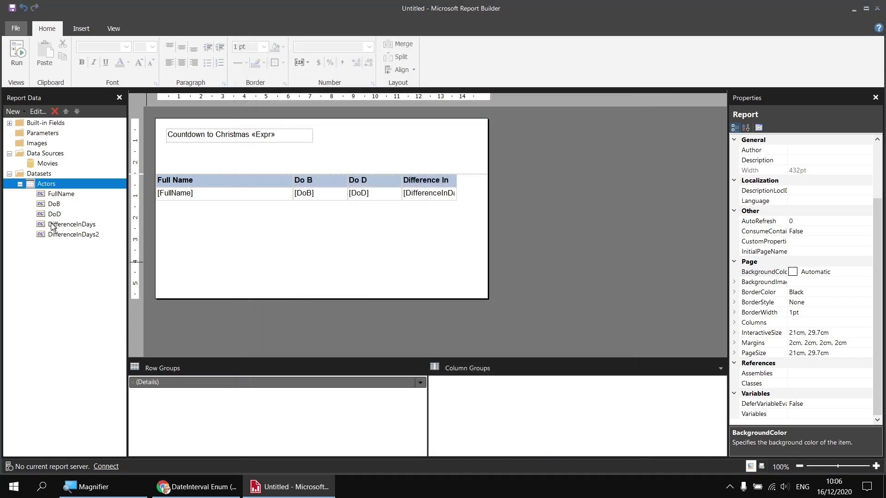
- Add the DifferenceInDays2 field as the table's last column and preview the report to compare both day counts
{"action": "left_click_drag", "start_coordinate": [52, 235], "coordinate": [436, 191]}
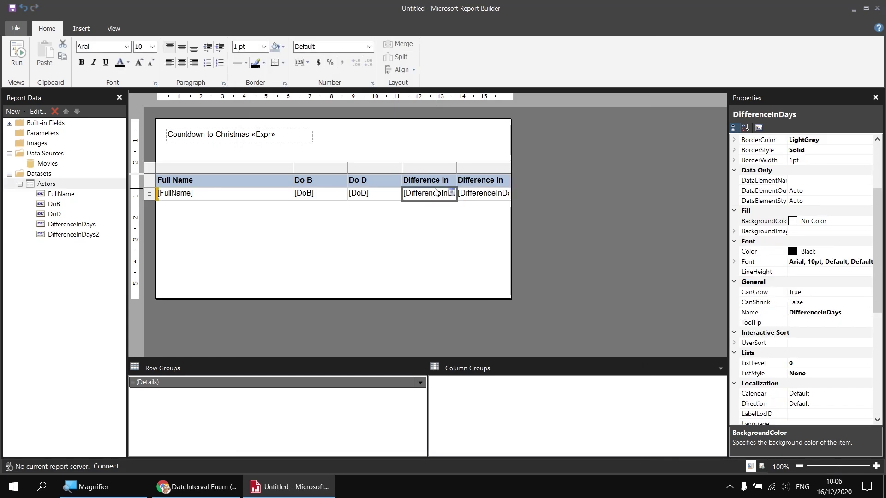
{"action": "left_click", "coordinate": [17, 55]}
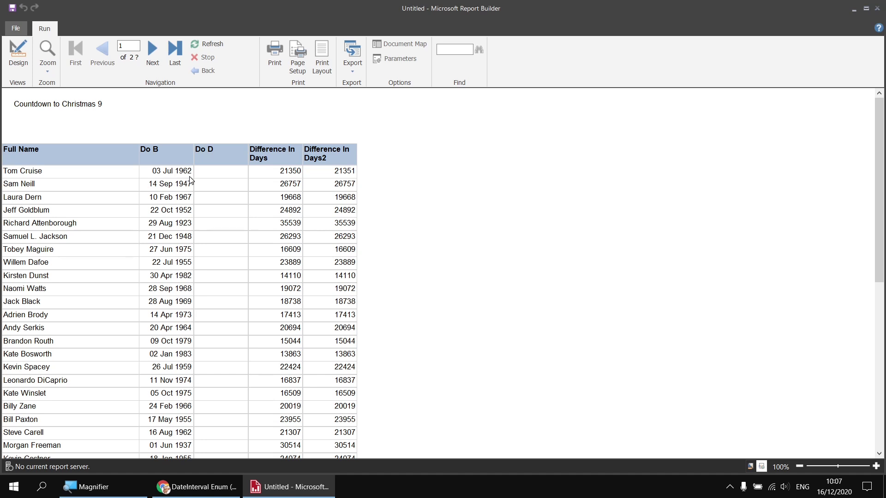
{"action": "left_click", "coordinate": [16, 57]}
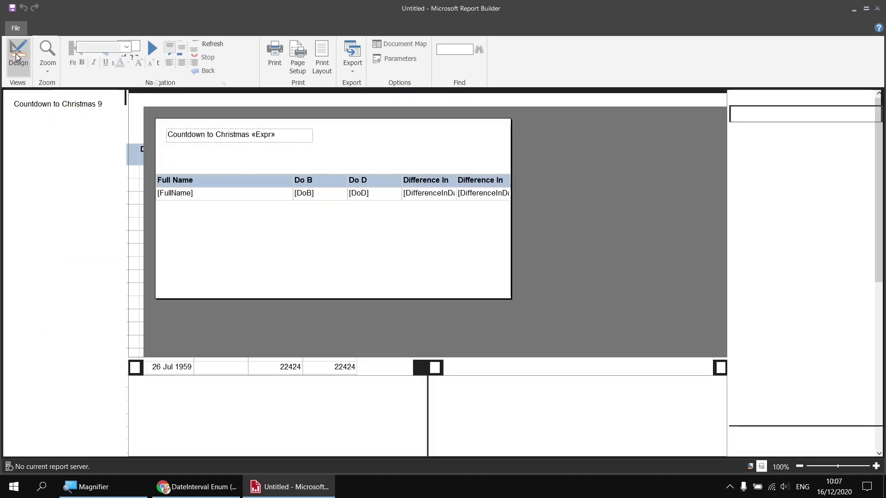
- Set the DoB cell's number format to dd MMM yyyy HH:mm:ss and preview the report to check the birth times
{"action": "left_click", "coordinate": [327, 197]}
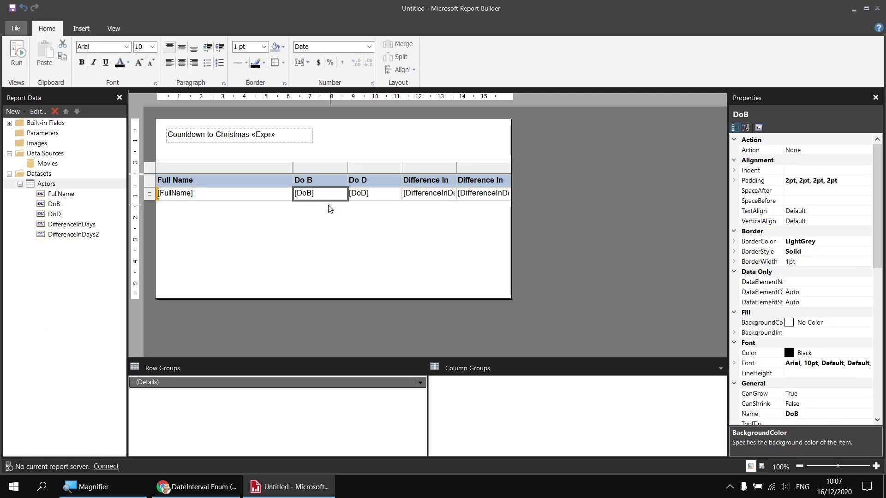
{"action": "scroll", "coordinate": [840, 321], "scroll_direction": "down", "scroll_amount": 6}
{"action": "scroll", "coordinate": [837, 321], "scroll_direction": "down", "scroll_amount": 3}
{"action": "left_click", "coordinate": [840, 313]}
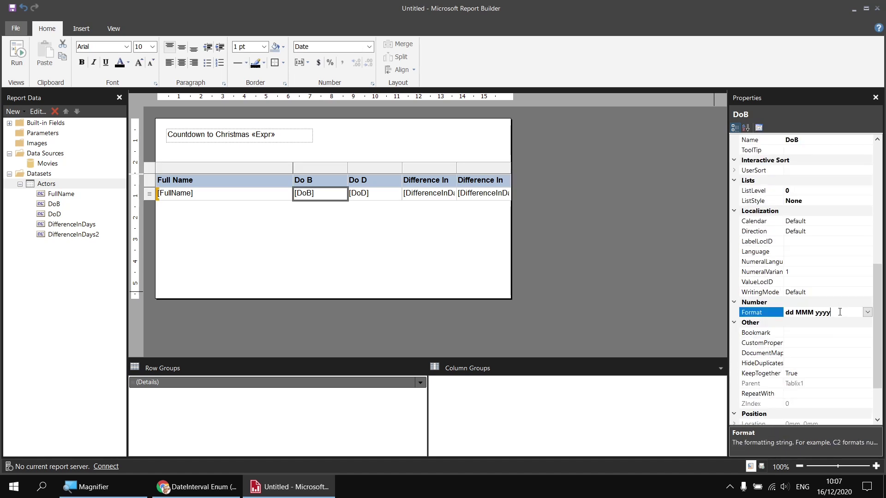
{"action": "type", "text": "HH:mm:ss"}
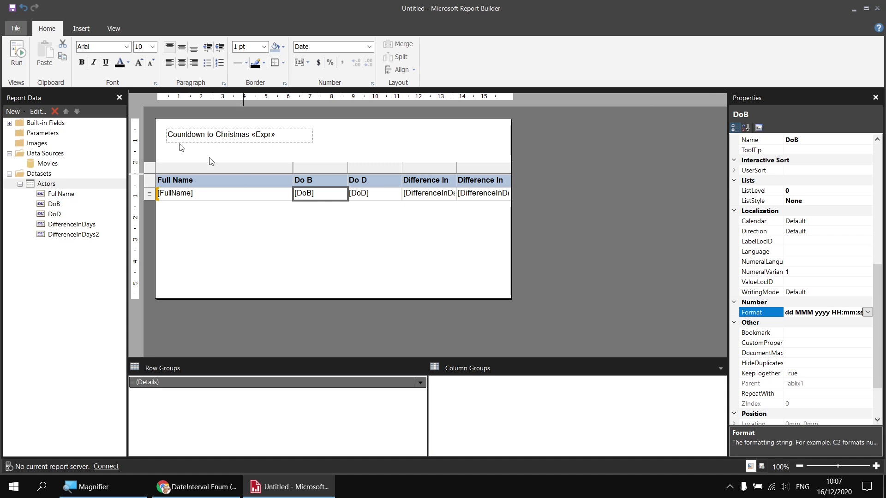
{"action": "left_click", "coordinate": [18, 54]}
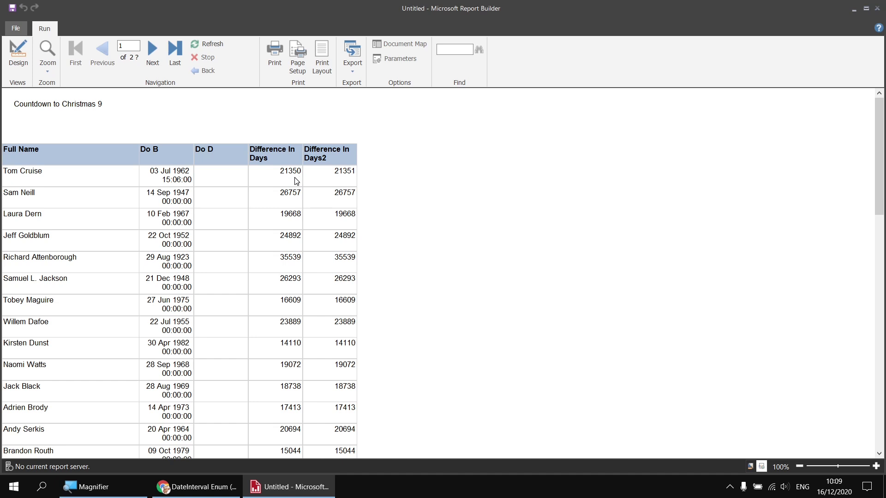
{"action": "left_click", "coordinate": [17, 52]}
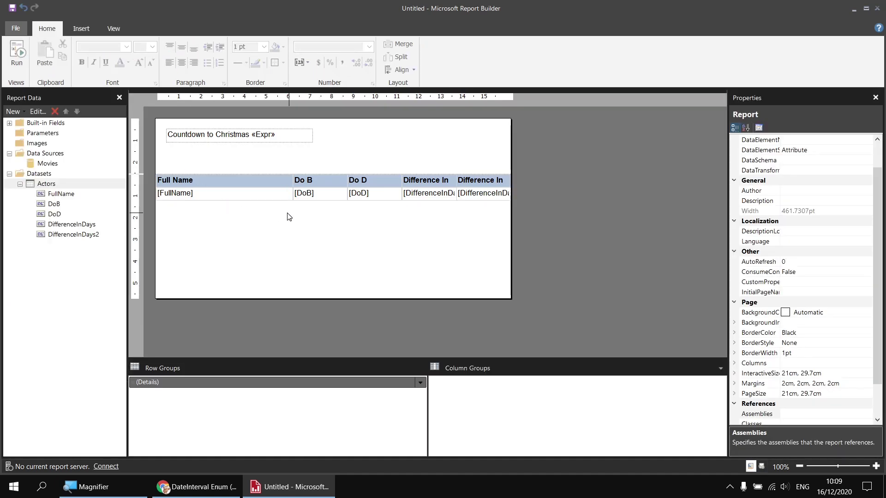
- Open the DifferenceInDays field's expression and read the descriptions of the DateValue and DateSerial functions
{"action": "right_click", "coordinate": [91, 226]}
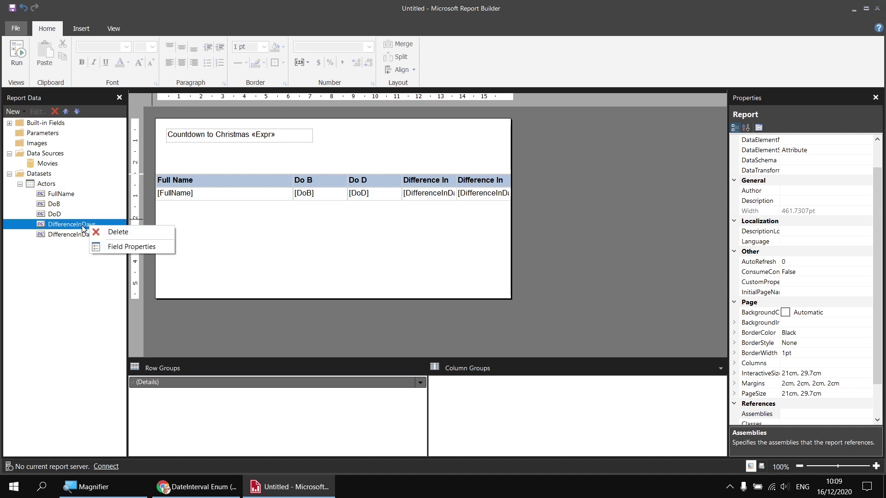
{"action": "left_click", "coordinate": [116, 248]}
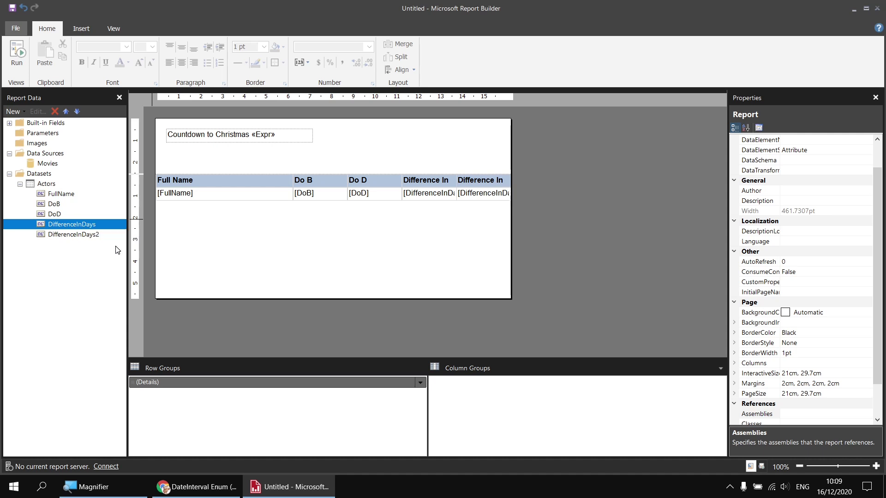
{"action": "left_click", "coordinate": [616, 190]}
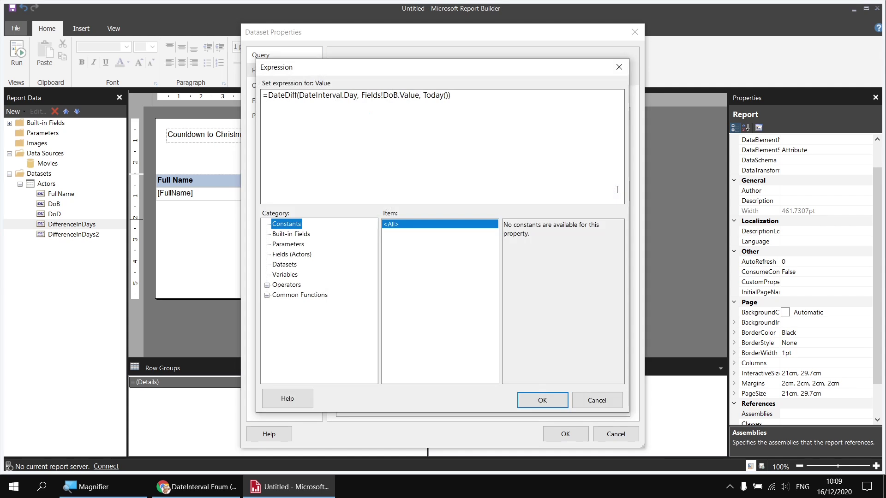
{"action": "left_click_drag", "start_coordinate": [359, 96], "coordinate": [420, 96]}
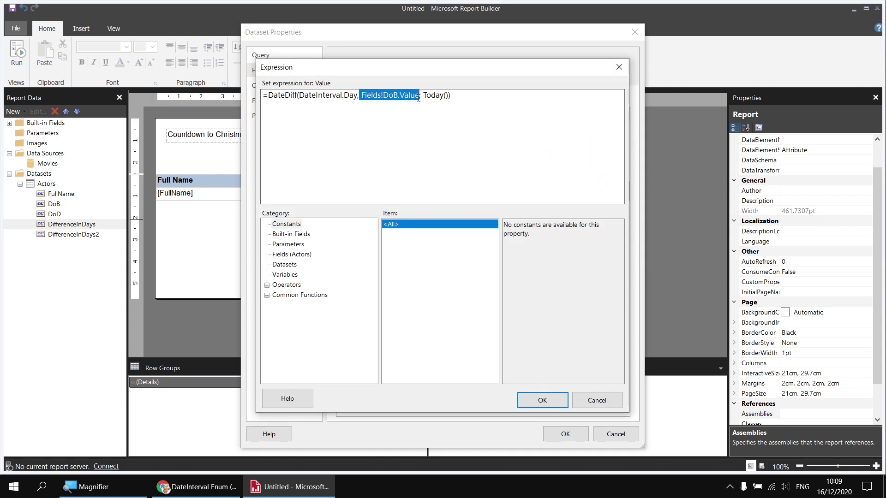
{"action": "left_click", "coordinate": [390, 95]}
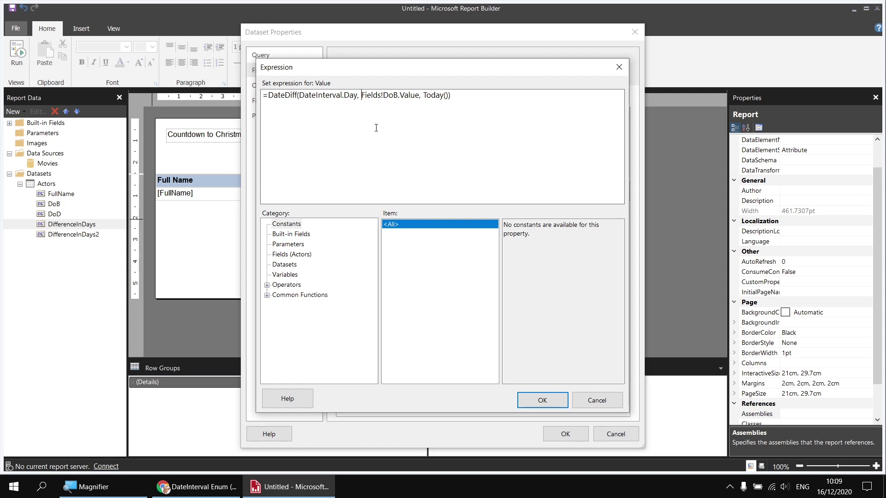
{"action": "left_click", "coordinate": [267, 295]}
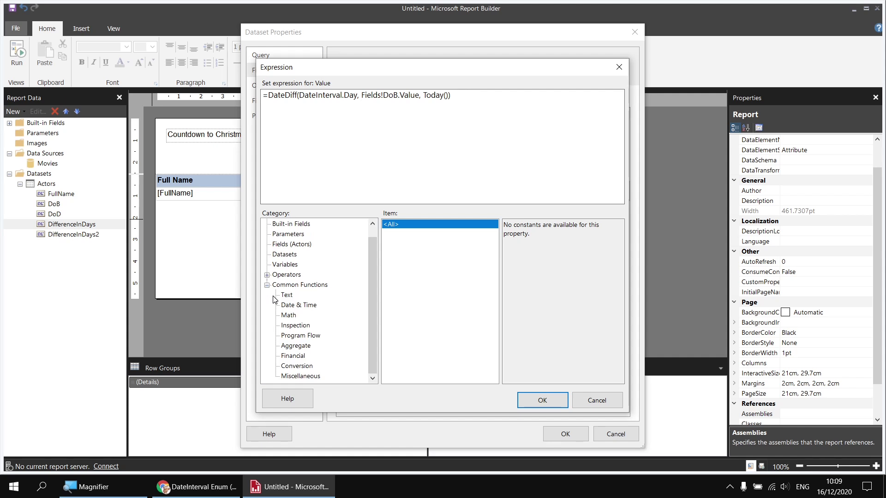
{"action": "left_click", "coordinate": [294, 307]}
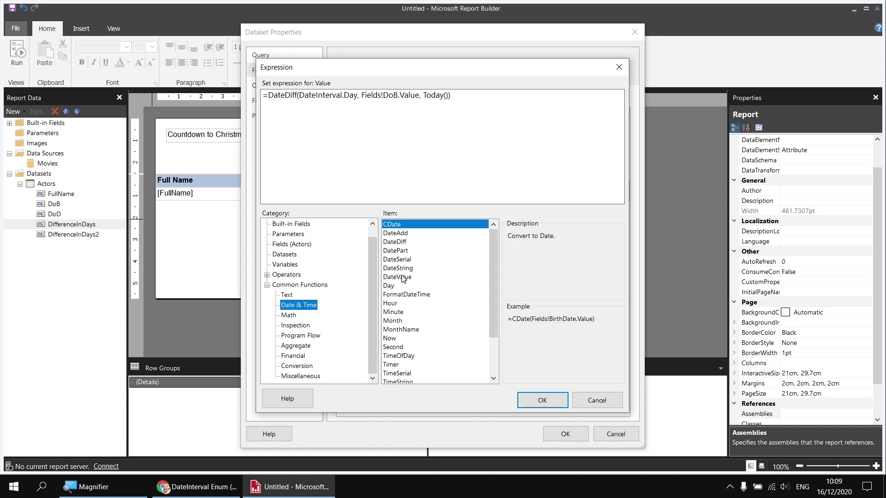
{"action": "left_click", "coordinate": [399, 277]}
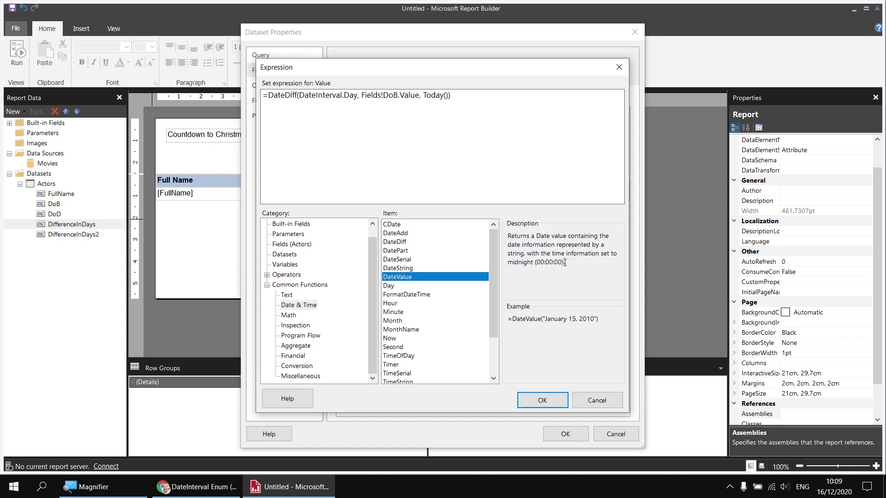
{"action": "left_click", "coordinate": [408, 260]}
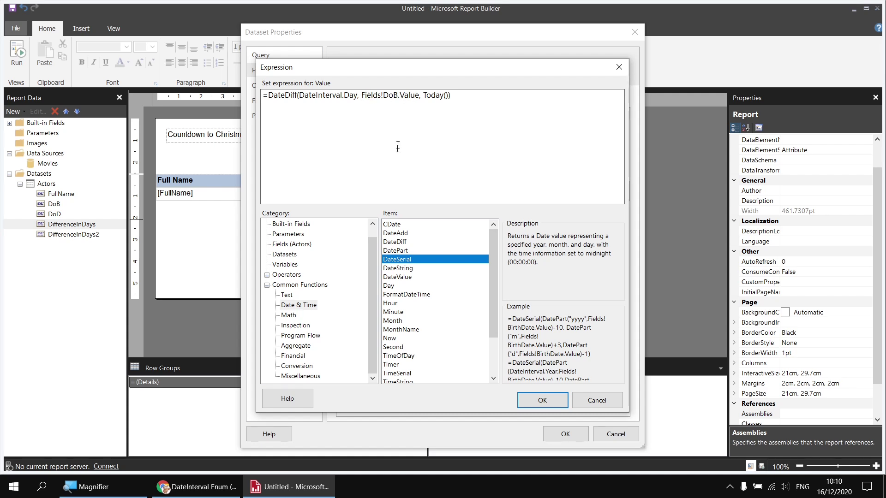
{"action": "left_click", "coordinate": [410, 278]}
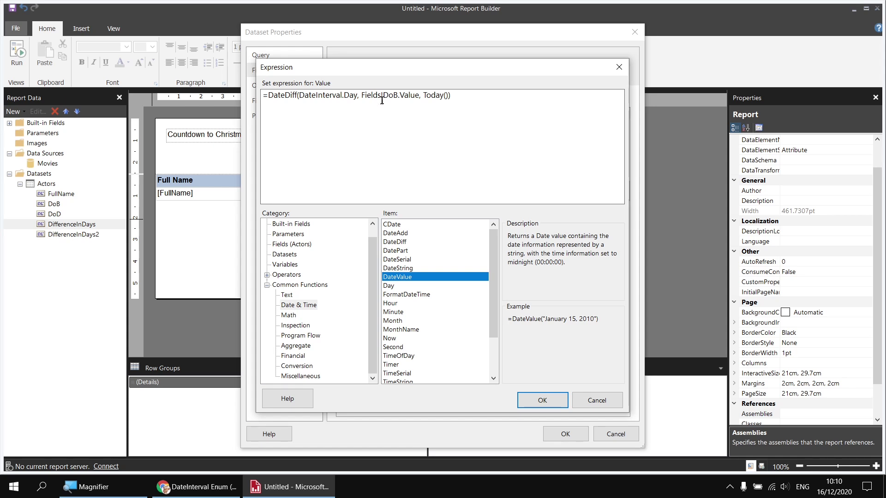
- Wrap Fields!DoB.Value in DateValue() within the DifferenceInDays expression, save the dataset and preview the report
{"action": "double_click", "coordinate": [402, 278]}
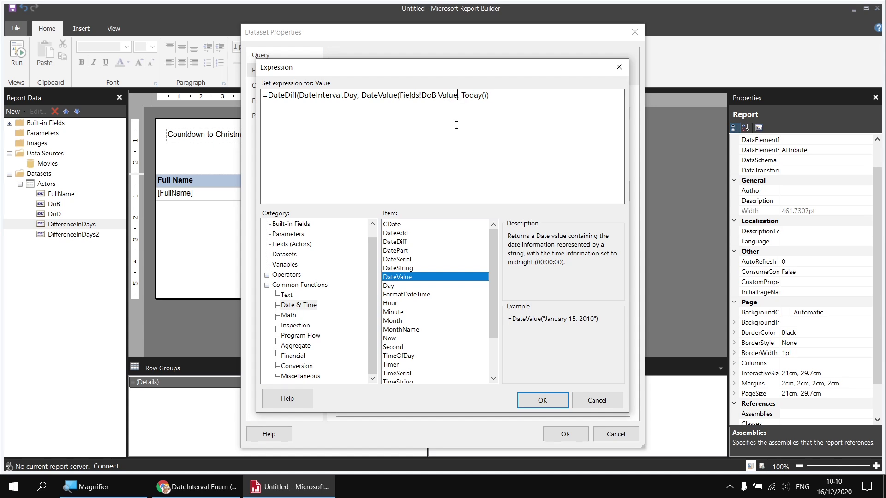
{"action": "type", "text": ")"}
{"action": "left_click", "coordinate": [544, 400]}
{"action": "left_click", "coordinate": [565, 433]}
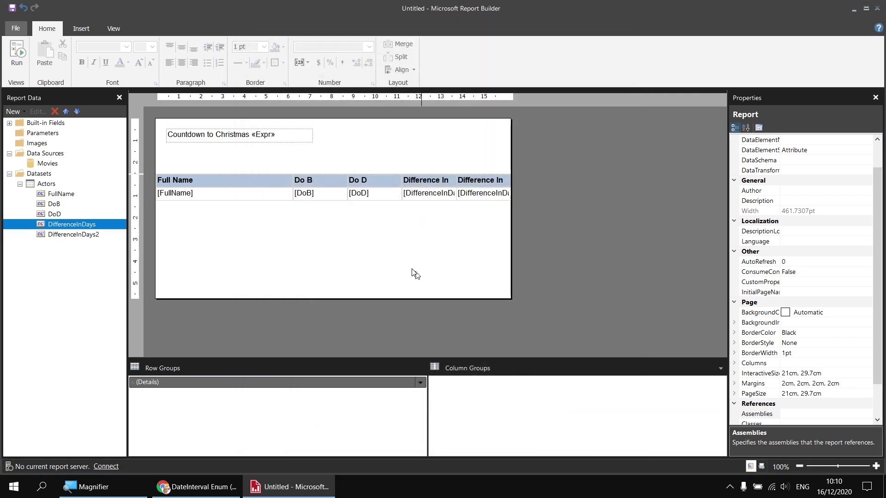
{"action": "left_click", "coordinate": [13, 52]}
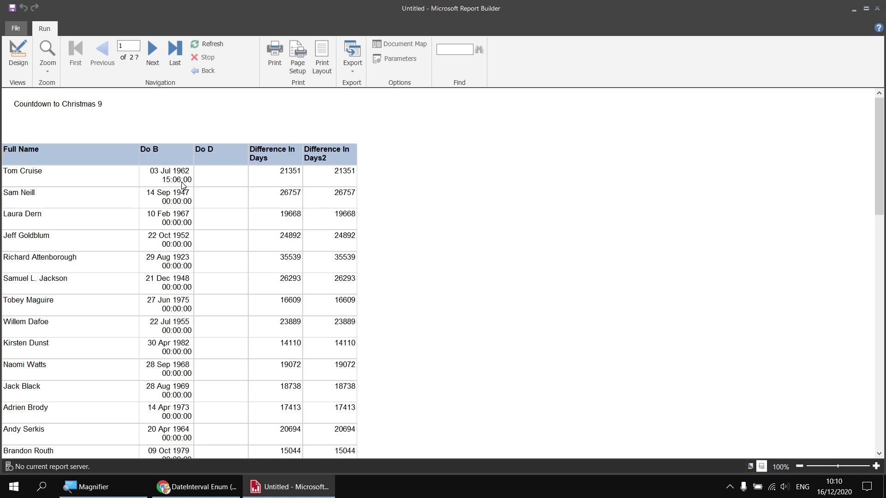
- Remove the HH:mm:ss time part from the DoB cell's number format, leaving dd MMM yyyy, and preview the report
{"action": "left_click", "coordinate": [20, 58]}
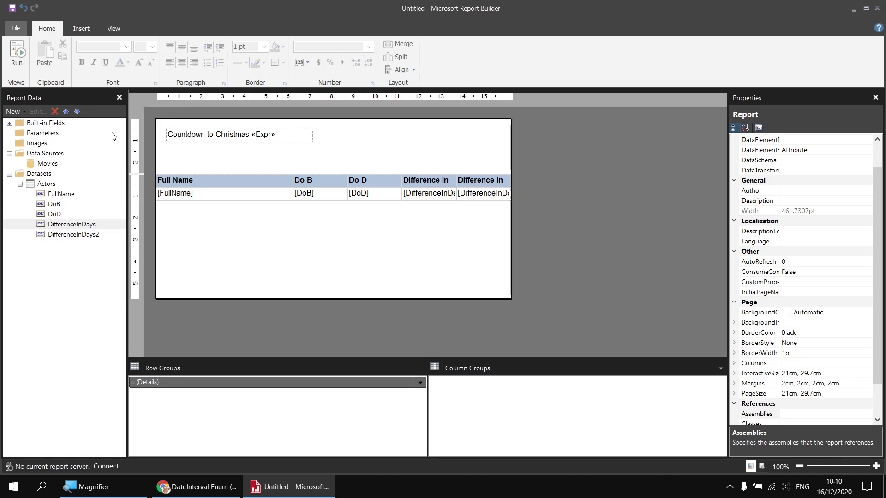
{"action": "left_click", "coordinate": [326, 197]}
{"action": "scroll", "coordinate": [825, 318], "scroll_direction": "down", "scroll_amount": 8}
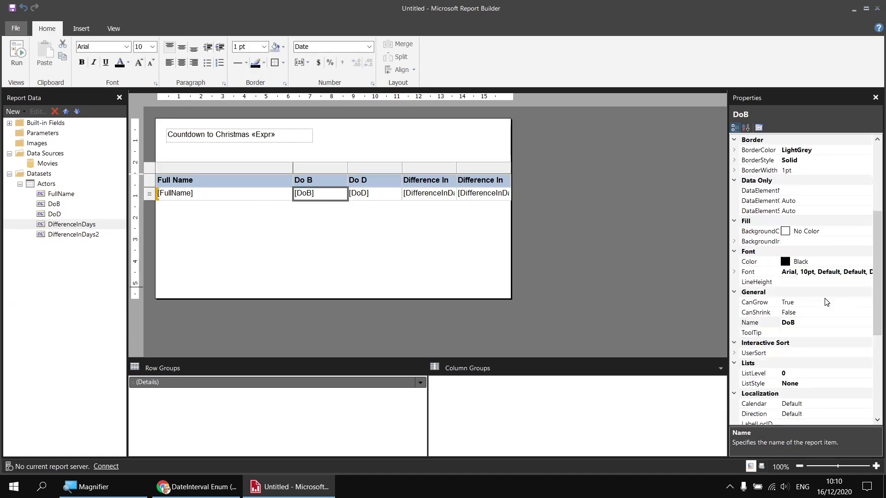
{"action": "left_click", "coordinate": [861, 312]}
{"action": "left_click_drag", "start_coordinate": [861, 313], "coordinate": [829, 314]}
{"action": "key", "text": "BackSpace"}
{"action": "key", "text": "F5"}
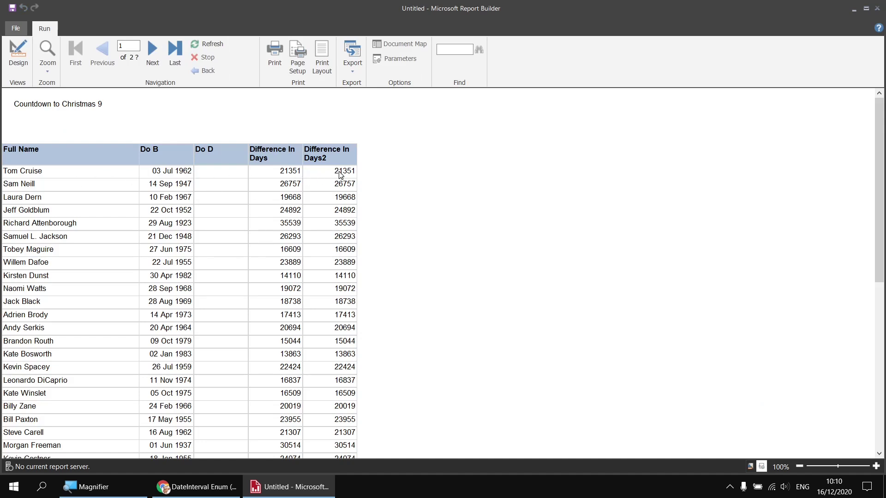
- Run the report again and look down the Do D column for actors with a date of death
{"action": "left_click", "coordinate": [18, 52]}
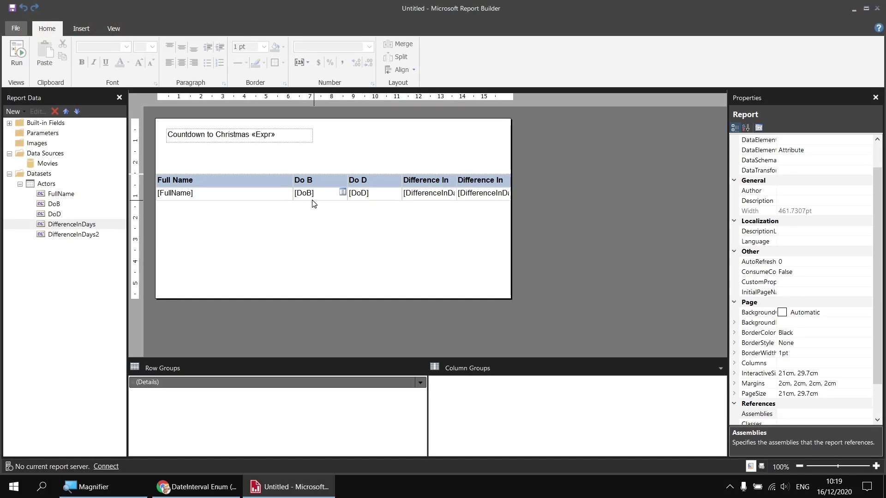
{"action": "left_click", "coordinate": [19, 63]}
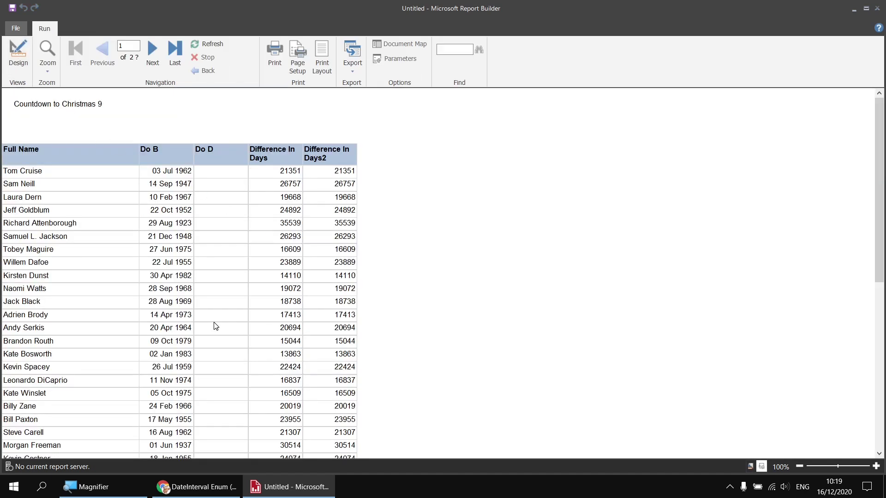
{"action": "scroll", "coordinate": [217, 324], "scroll_direction": "down", "scroll_amount": 3}
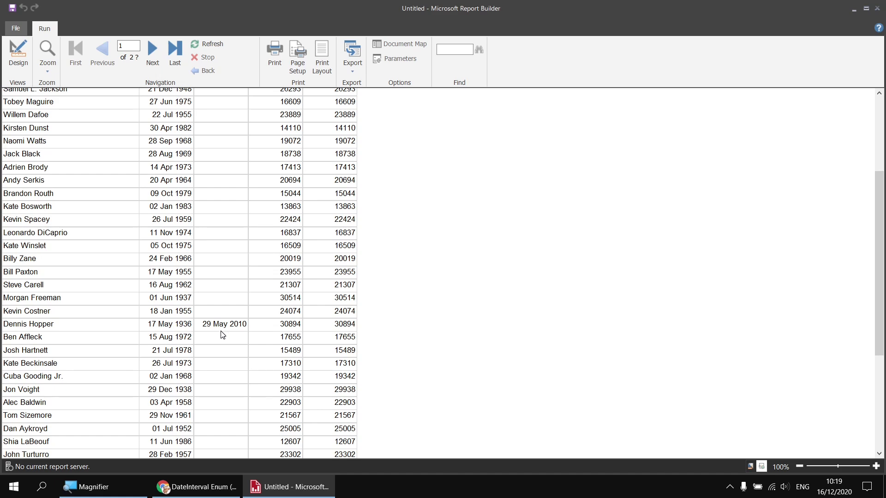
{"action": "scroll", "coordinate": [222, 335], "scroll_direction": "up", "scroll_amount": 5}
{"action": "left_click", "coordinate": [18, 53]}
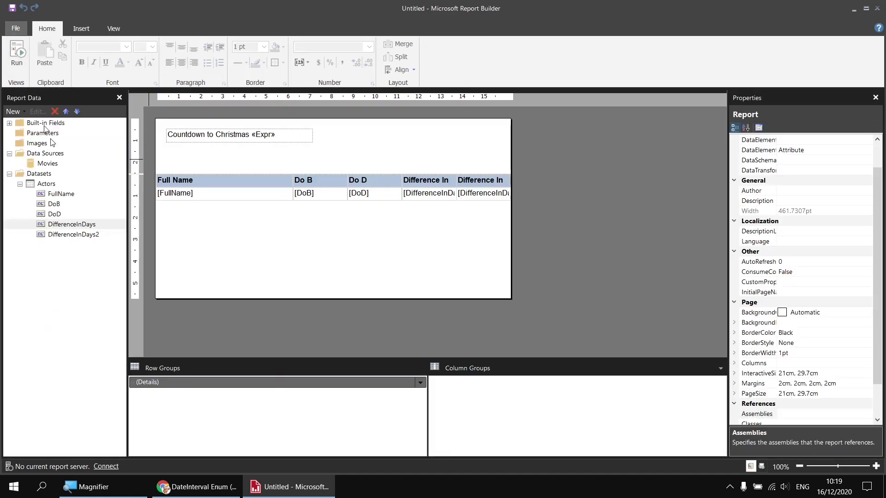
- Replace Today() with Fields!DoD.Value in the DifferenceInDays expression, save the dataset and preview the day counts for living and deceased actors
{"action": "right_click", "coordinate": [98, 226]}
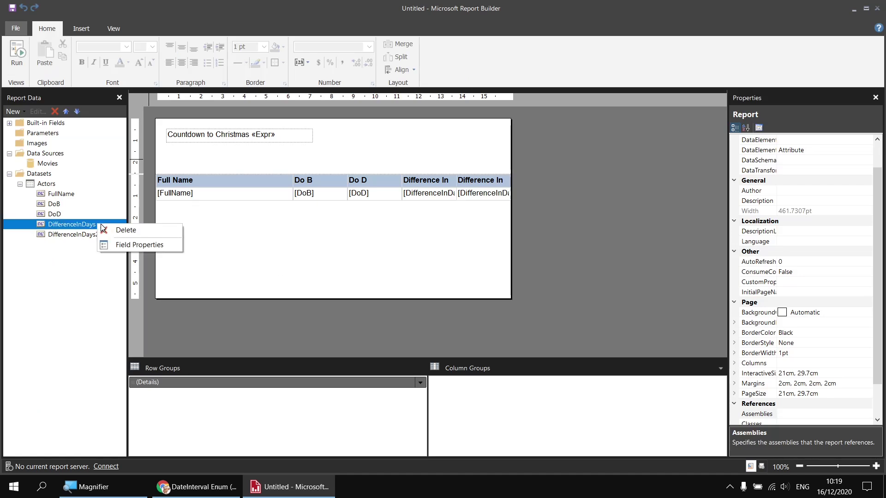
{"action": "left_click", "coordinate": [156, 246]}
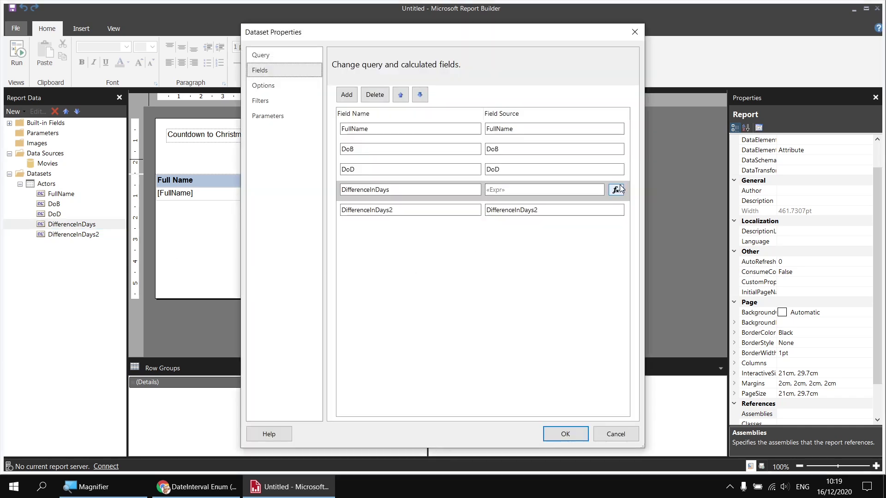
{"action": "left_click", "coordinate": [616, 190]}
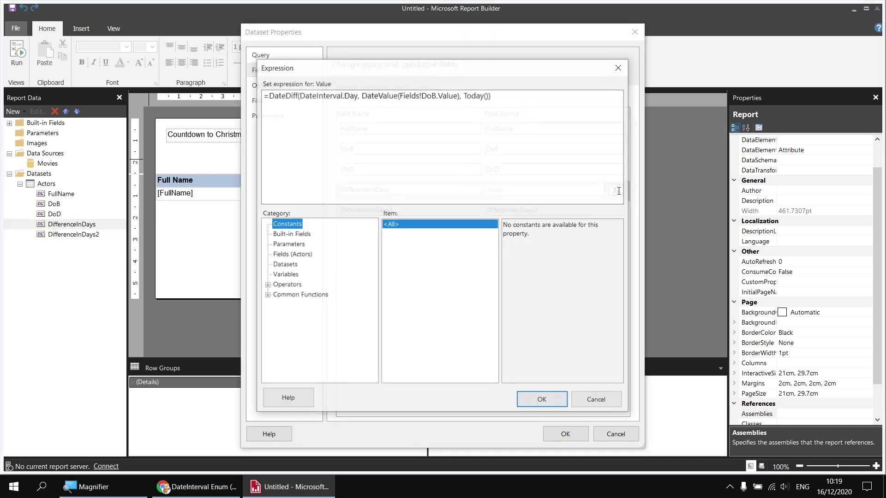
{"action": "mouse_move", "coordinate": [475, 95]}
{"action": "left_mouse_down"}
{"action": "mouse_move", "coordinate": [466, 95]}
{"action": "mouse_move", "coordinate": [489, 98]}
{"action": "left_mouse_up"}
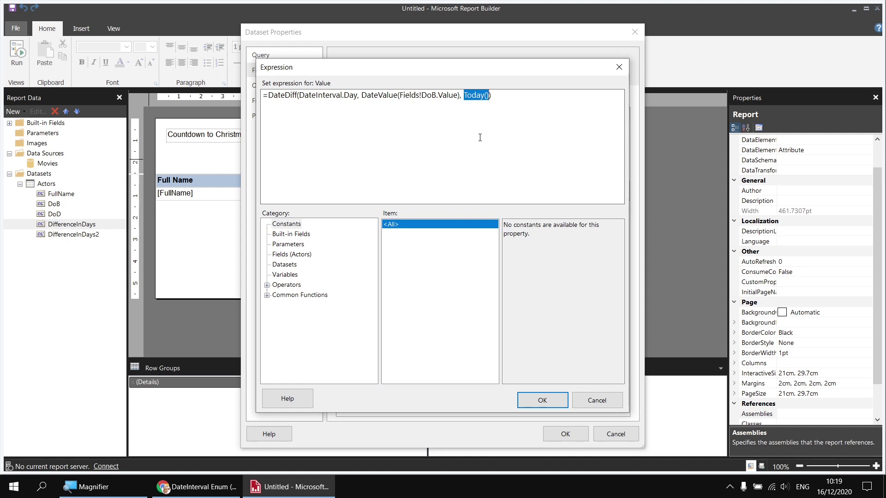
{"action": "key", "text": "Delete"}
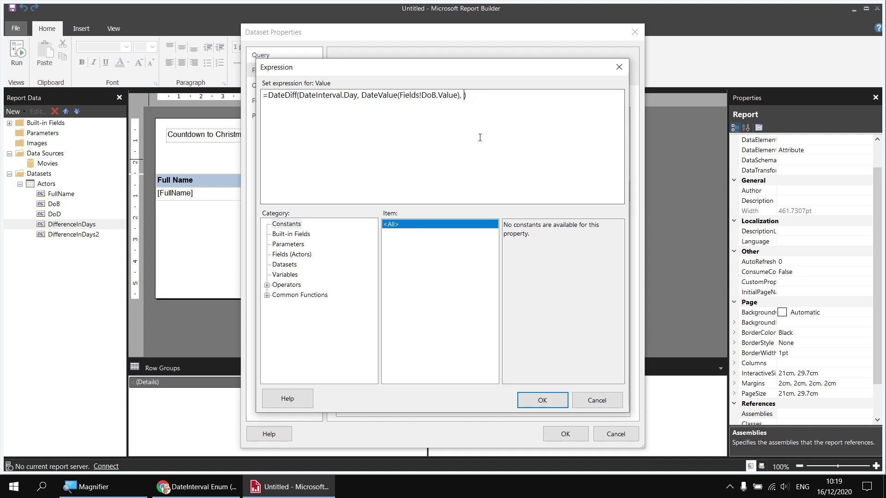
{"action": "left_click", "coordinate": [295, 256]}
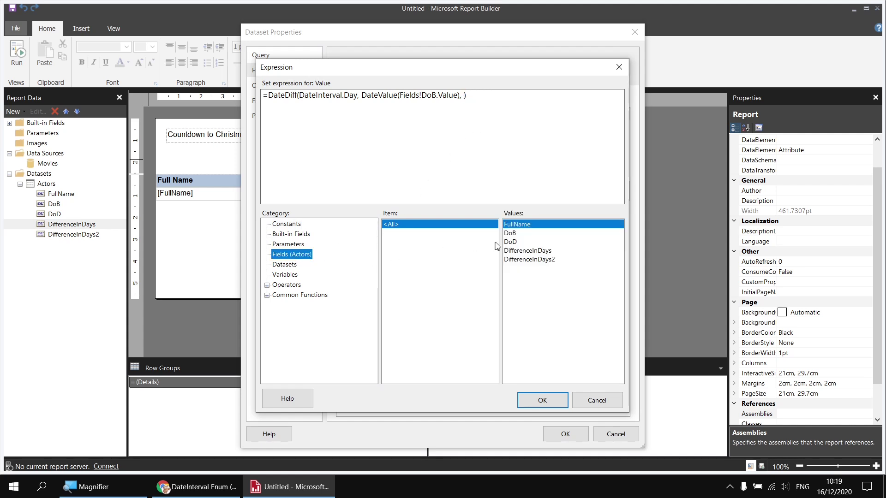
{"action": "double_click", "coordinate": [512, 243]}
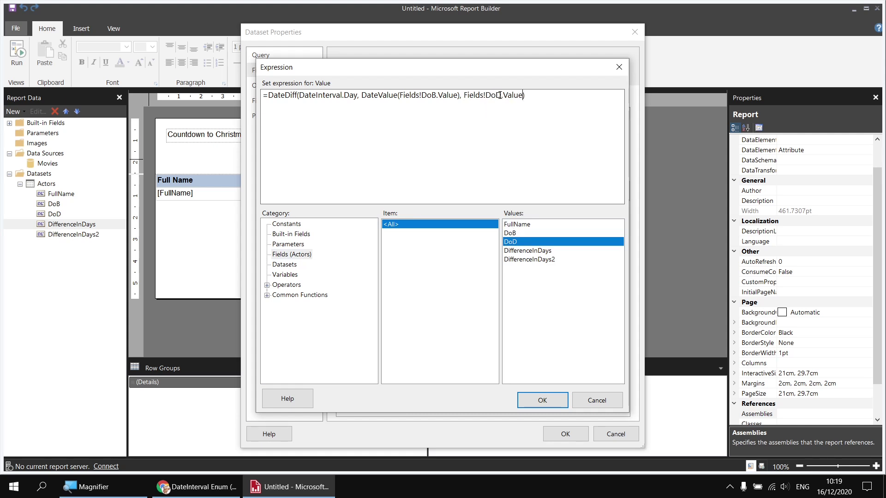
{"action": "left_click", "coordinate": [541, 398]}
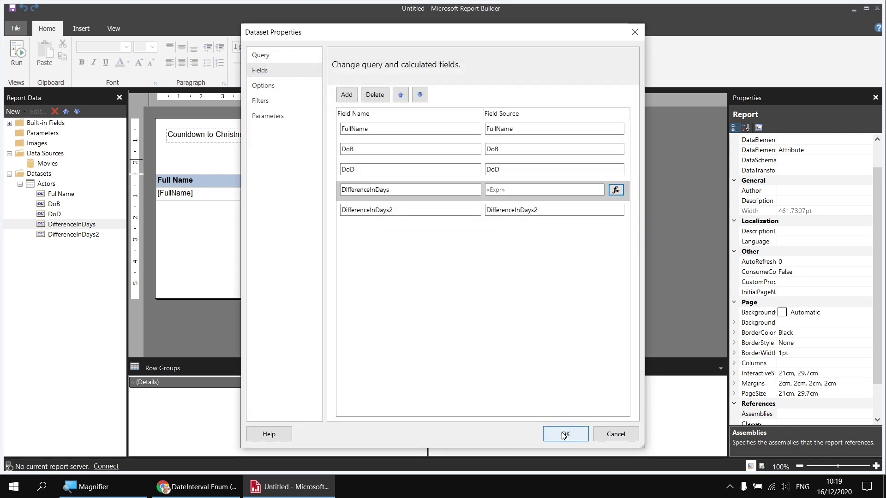
{"action": "left_click", "coordinate": [566, 434]}
{"action": "key", "text": "F5"}
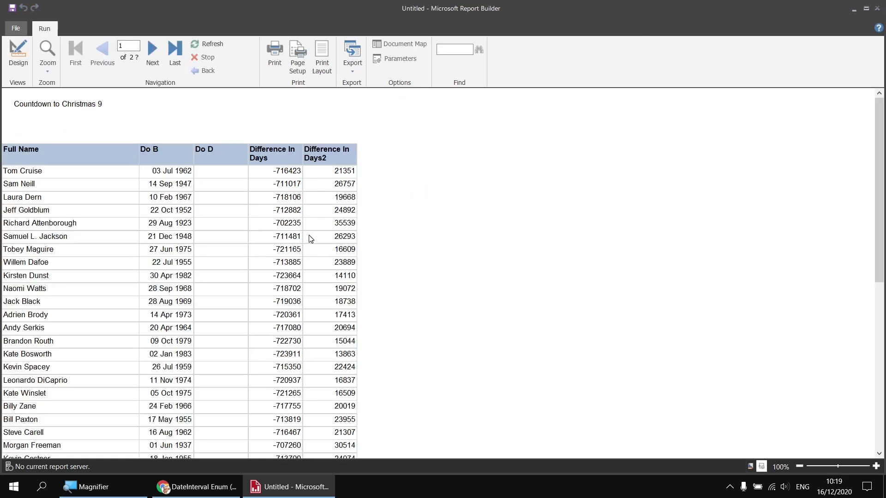
{"action": "scroll", "coordinate": [310, 239], "scroll_direction": "down", "scroll_amount": 2}
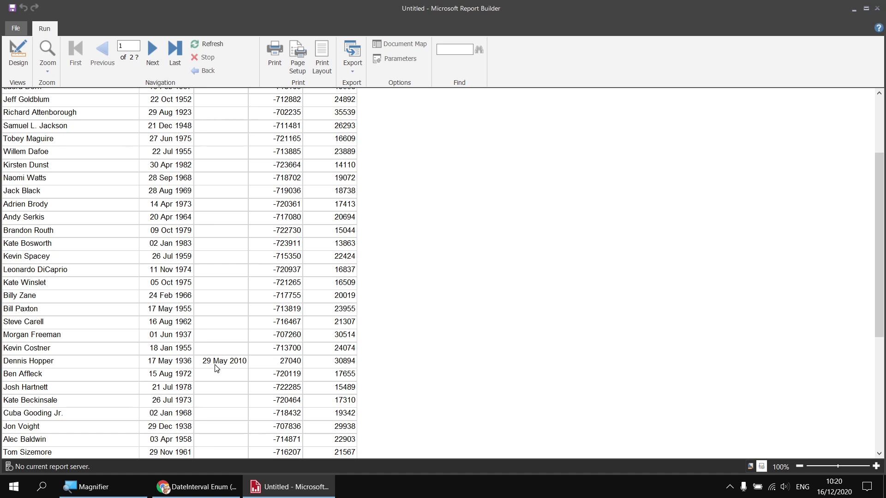
- Reopen the DifferenceInDays field's expression in design view and split the DateDiff arguments onto separate lines
{"action": "left_click", "coordinate": [18, 51]}
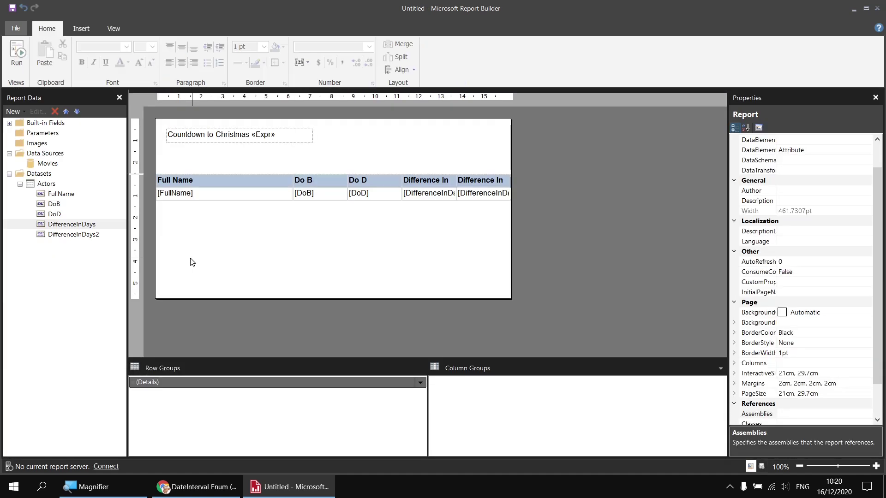
{"action": "right_click", "coordinate": [87, 224]}
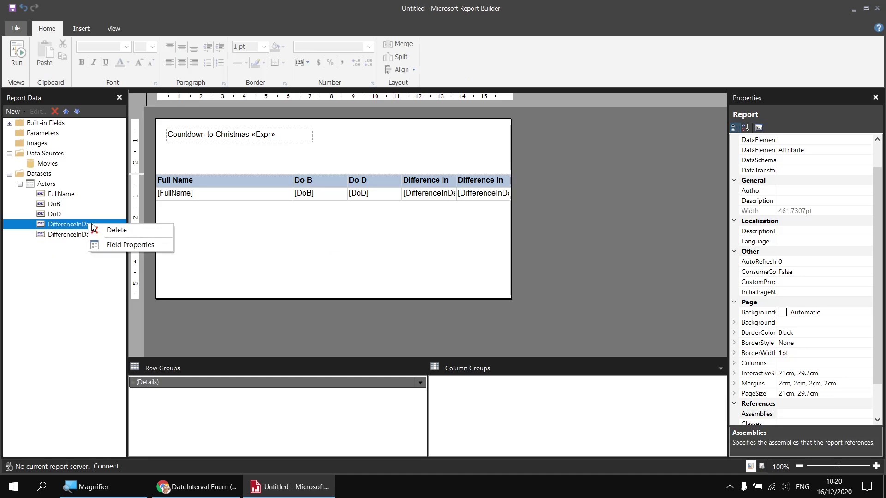
{"action": "left_click", "coordinate": [114, 246]}
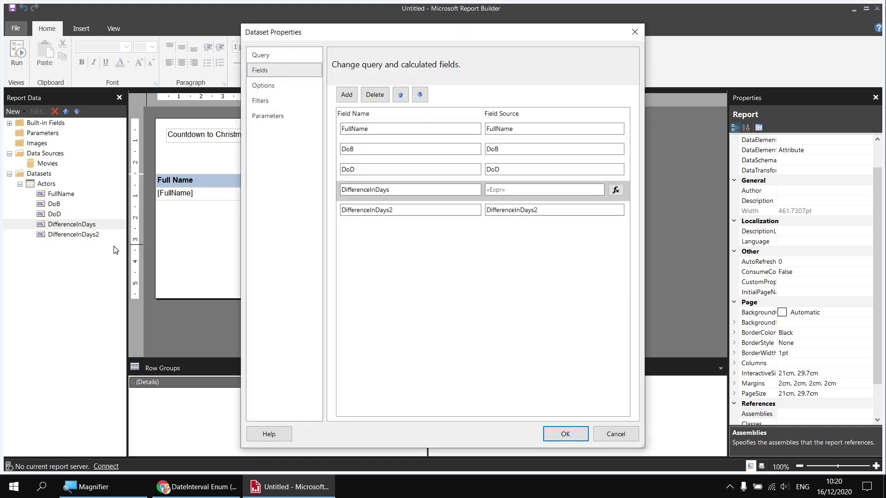
{"action": "left_click", "coordinate": [615, 190]}
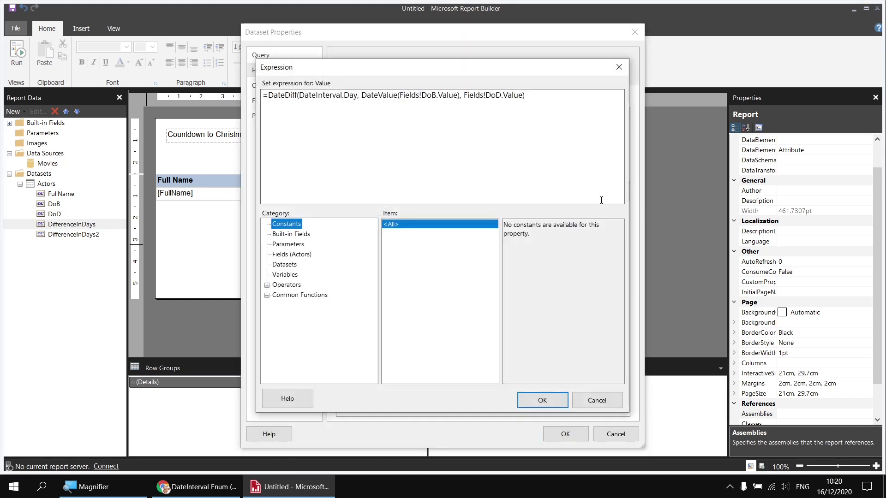
{"action": "left_click", "coordinate": [301, 95]}
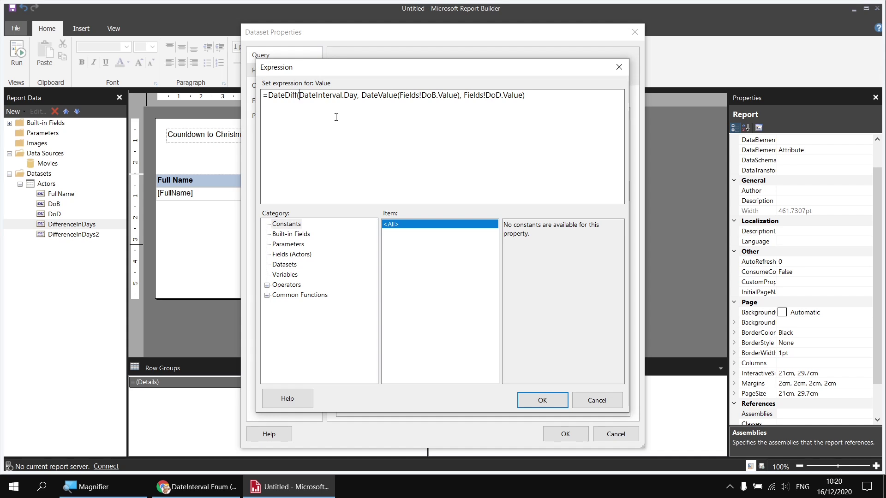
{"action": "key", "text": "Return"}
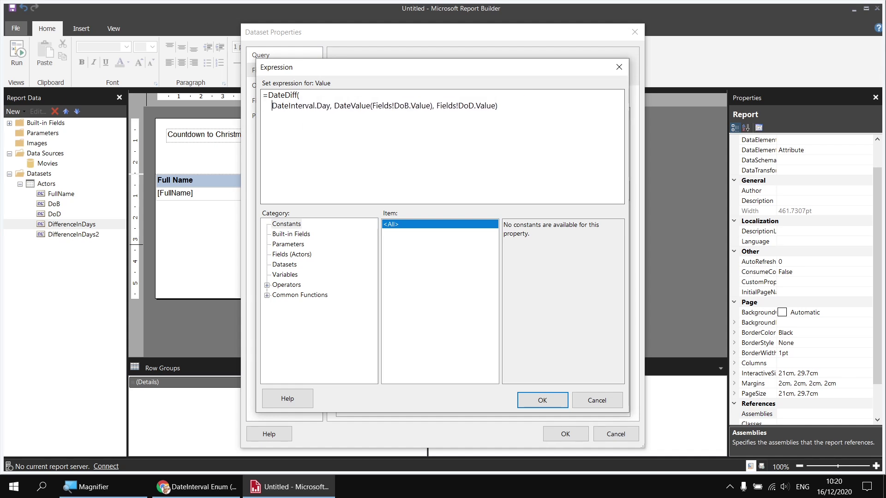
{"action": "left_click", "coordinate": [335, 105]}
{"action": "key", "text": "Return"}
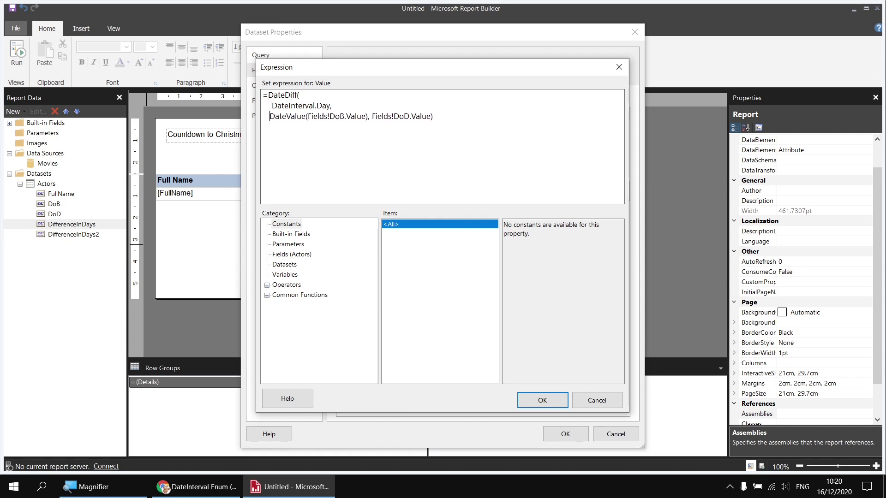
{"action": "left_click", "coordinate": [374, 116]}
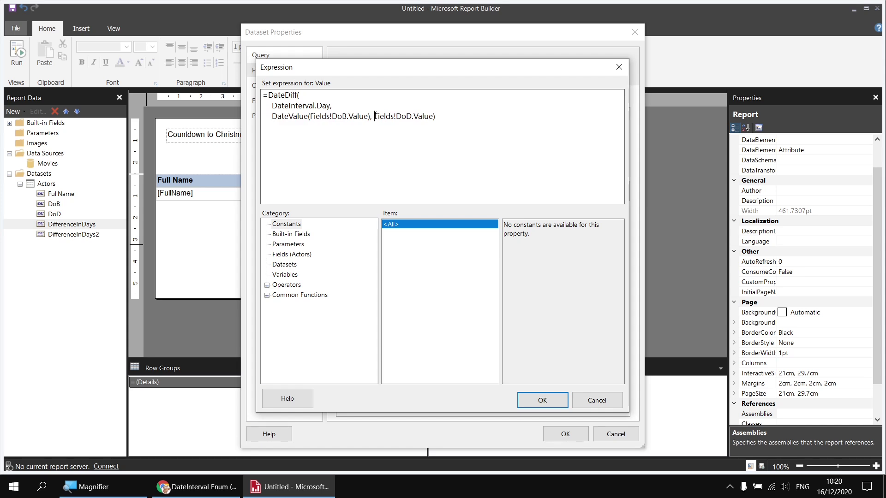
{"action": "key", "text": "Return"}
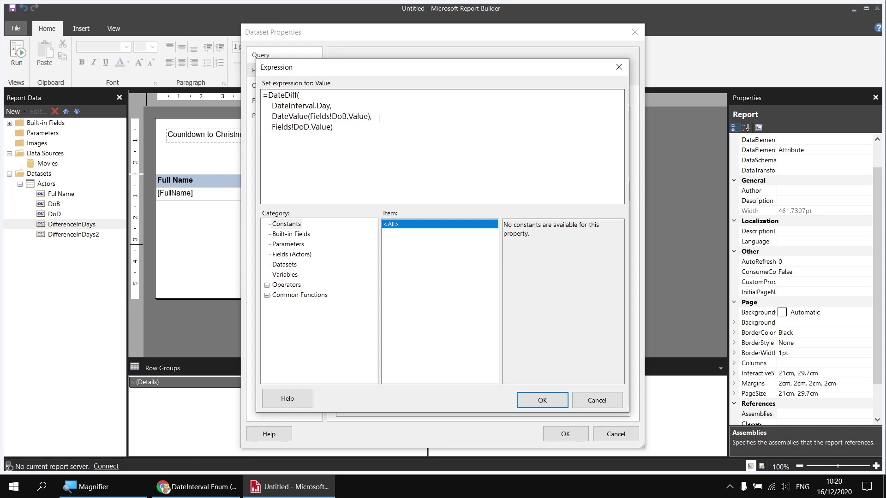
- Insert the IIf and IsNothing functions before Fields!DoD.Value, so the last DateDiff argument begins IIf(IsNothing(Fields!DoD.Value)
{"action": "left_click_drag", "start_coordinate": [272, 127], "coordinate": [322, 137]}
{"action": "left_click", "coordinate": [272, 128]}
{"action": "left_click", "coordinate": [267, 295]}
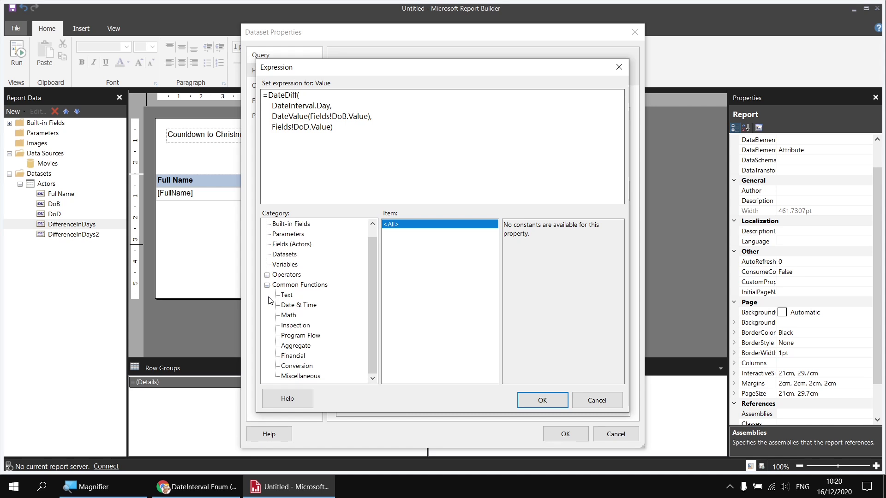
{"action": "left_click", "coordinate": [300, 336]}
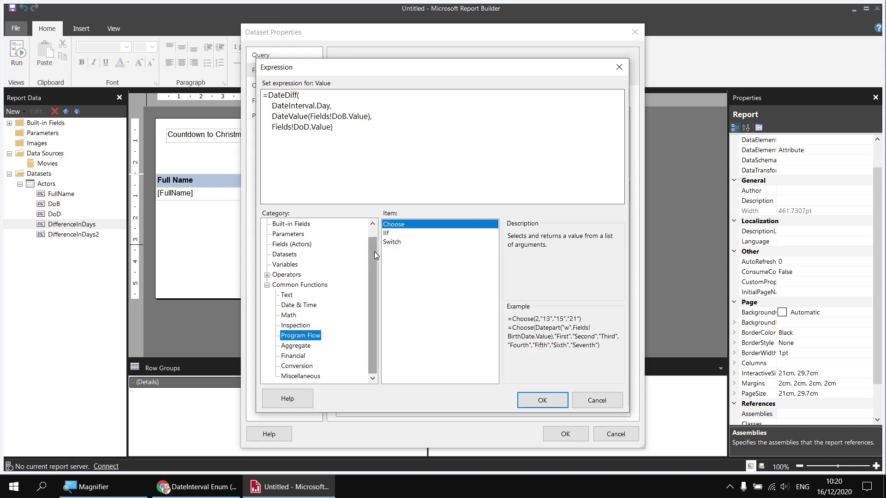
{"action": "double_click", "coordinate": [387, 234]}
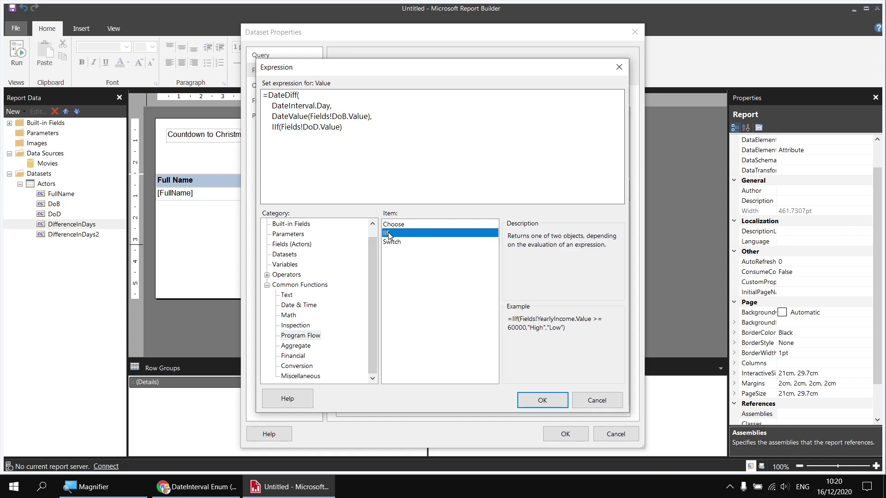
{"action": "left_click", "coordinate": [304, 325]}
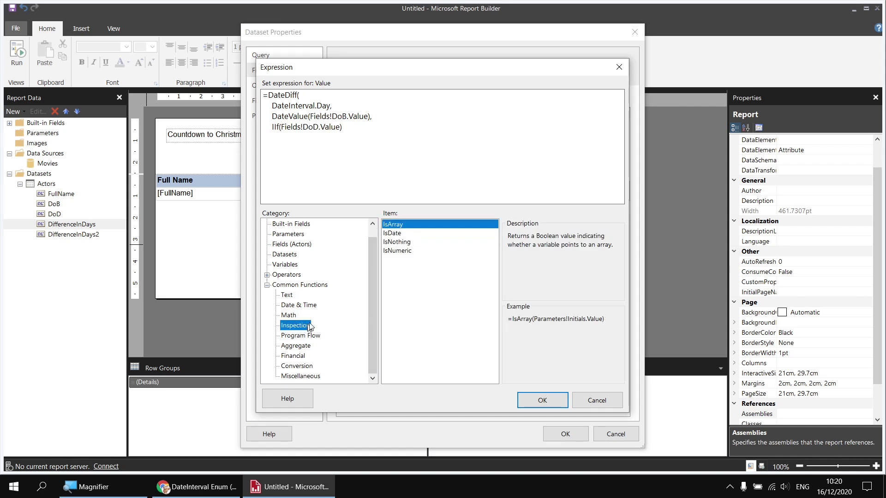
{"action": "double_click", "coordinate": [397, 243]}
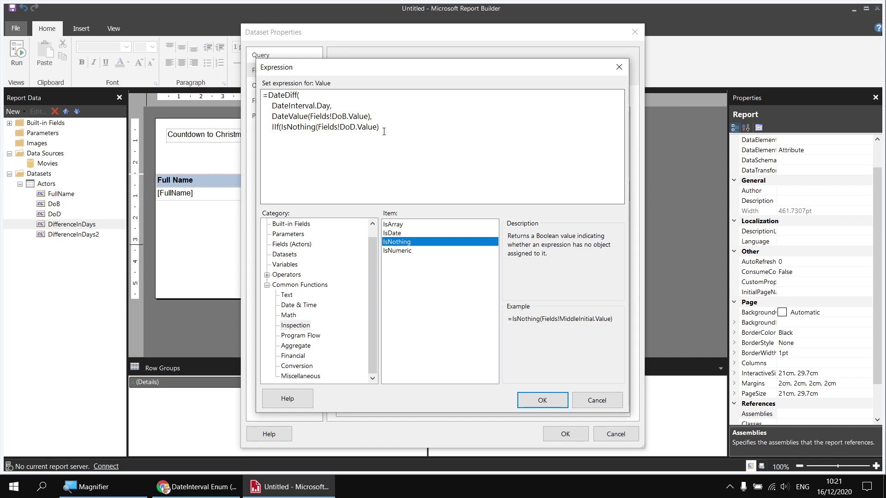
- Complete the IIf with Today() as the true result and Fields!DoD.Value as the false result, closing the brackets
{"action": "type", "text": ","}
{"action": "left_click", "coordinate": [308, 306]}
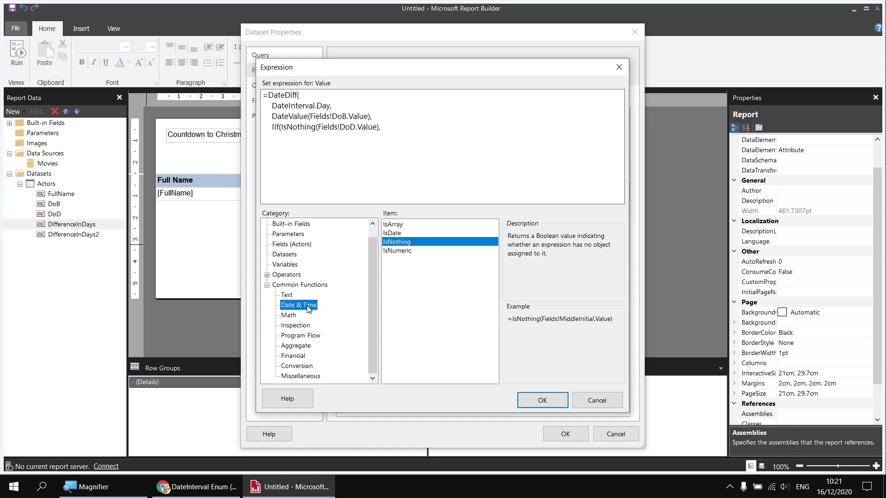
{"action": "left_click_drag", "start_coordinate": [492, 257], "coordinate": [494, 298]}
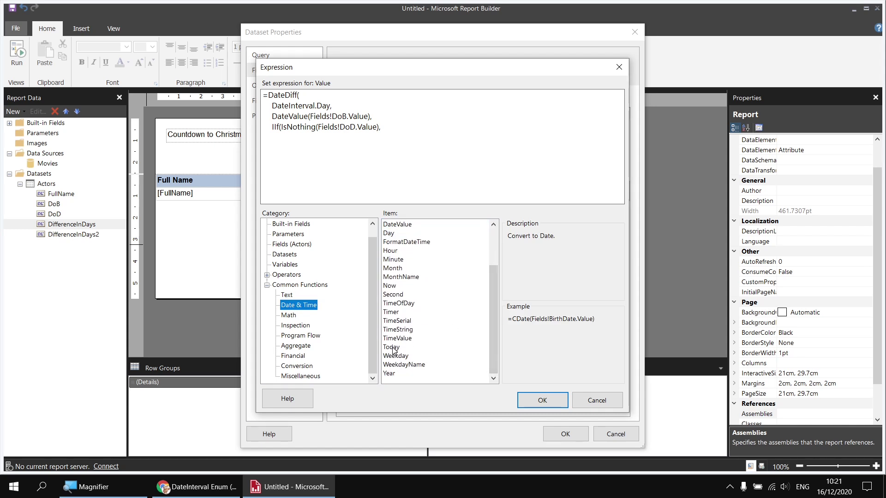
{"action": "double_click", "coordinate": [393, 350]}
{"action": "type", "text": ")"}
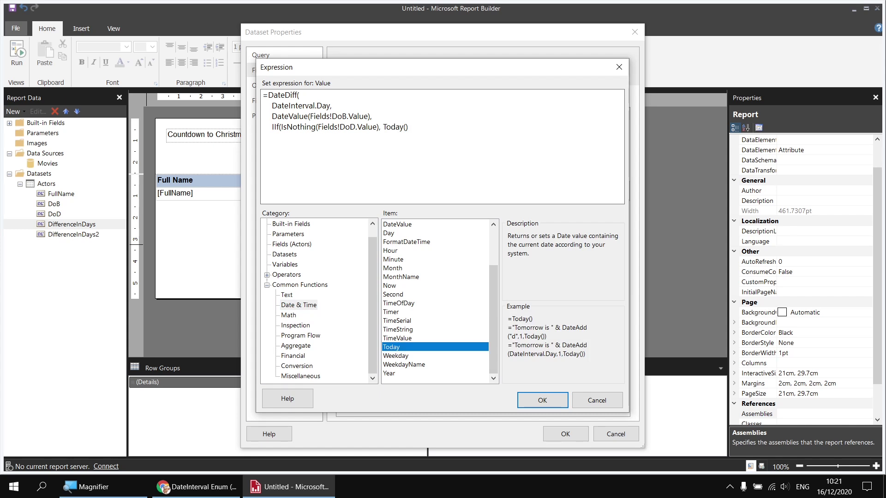
{"action": "type", "text": ","}
{"action": "left_click", "coordinate": [297, 245]}
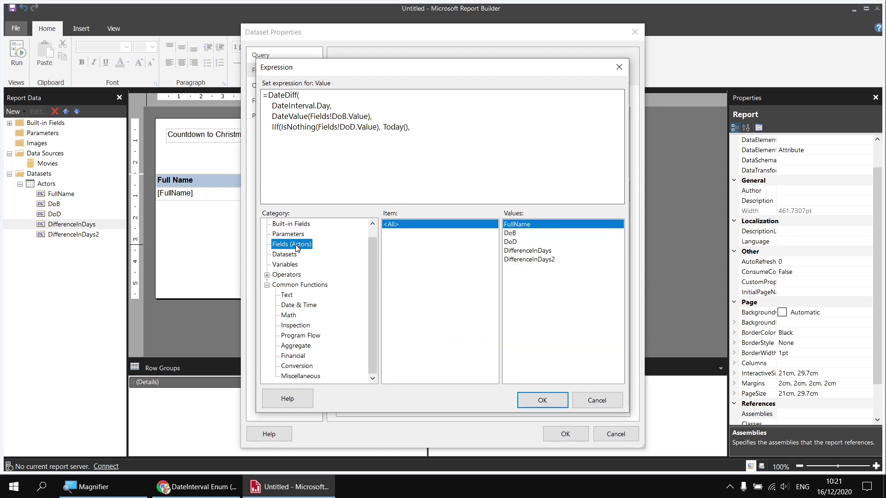
{"action": "double_click", "coordinate": [513, 244]}
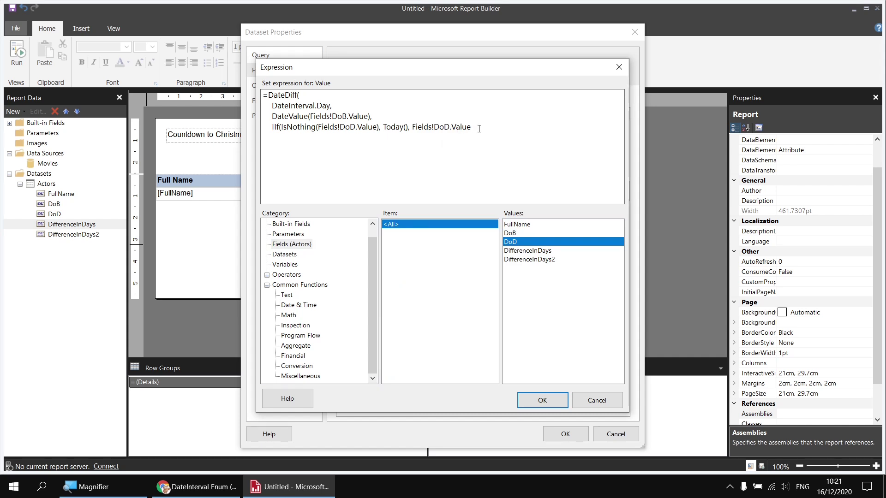
{"action": "left_click", "coordinate": [279, 127]}
{"action": "type", "text": "))"}
- Save the expression and dataset, then preview the report down to the actor with a date of death
{"action": "left_click", "coordinate": [541, 401]}
{"action": "left_click", "coordinate": [563, 435]}
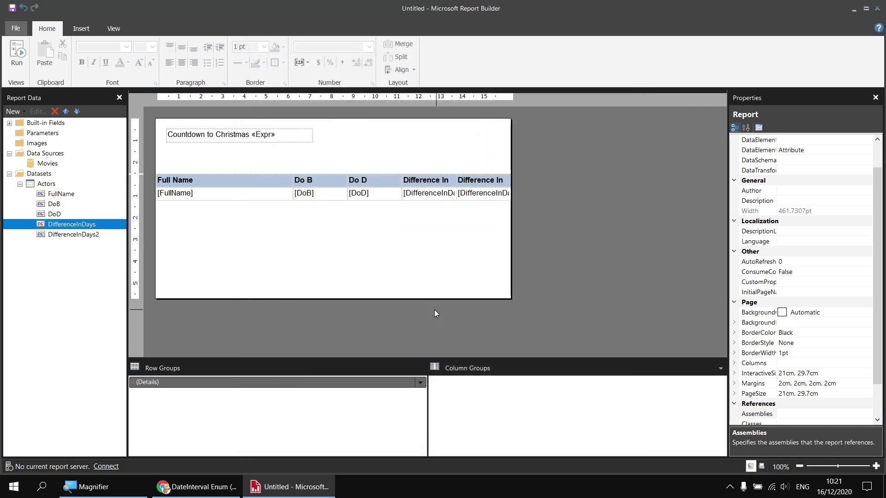
{"action": "left_click", "coordinate": [17, 53]}
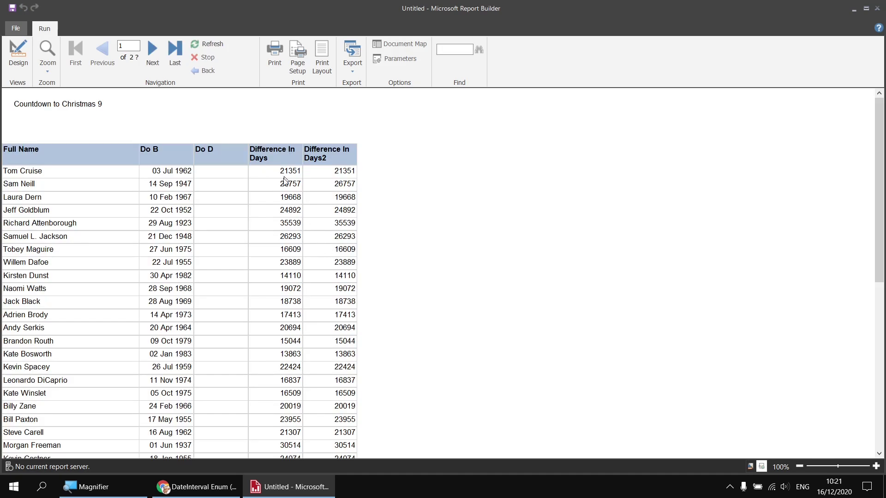
{"action": "scroll", "coordinate": [286, 175], "scroll_direction": "down", "scroll_amount": 6}
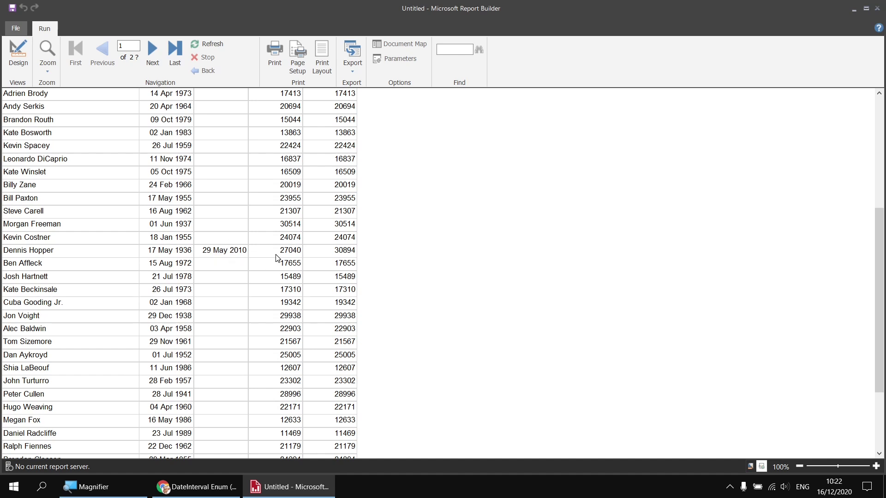
- In the Actors dataset query, replace the DATEDIFF end date with ISNULL(Actor.DoD, GETDATE()) for DifferenceInDays2
{"action": "left_click", "coordinate": [18, 54]}
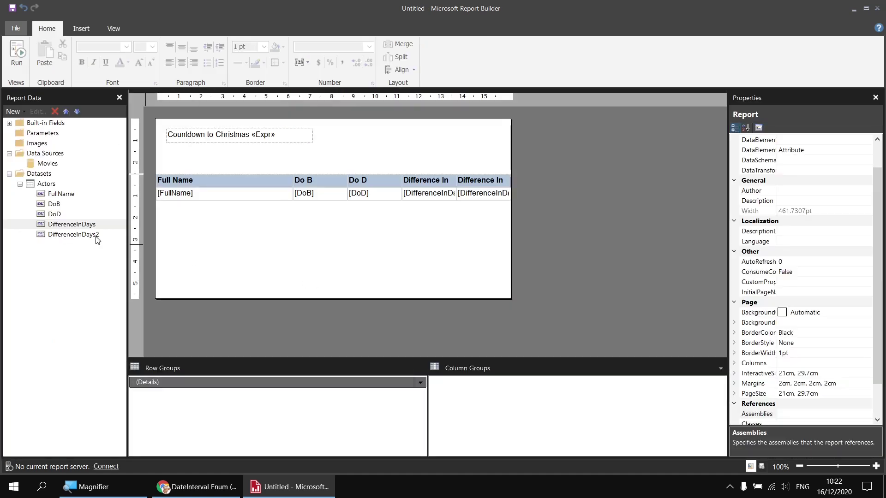
{"action": "right_click", "coordinate": [51, 184]}
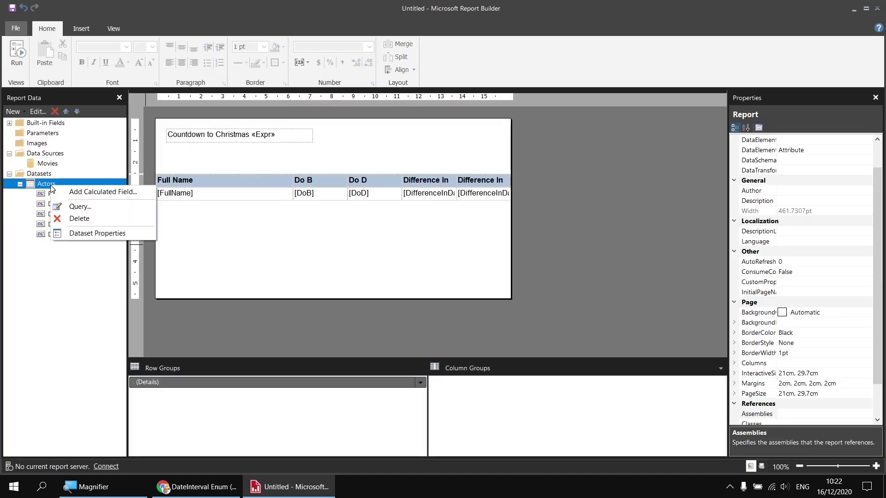
{"action": "left_click", "coordinate": [97, 233]}
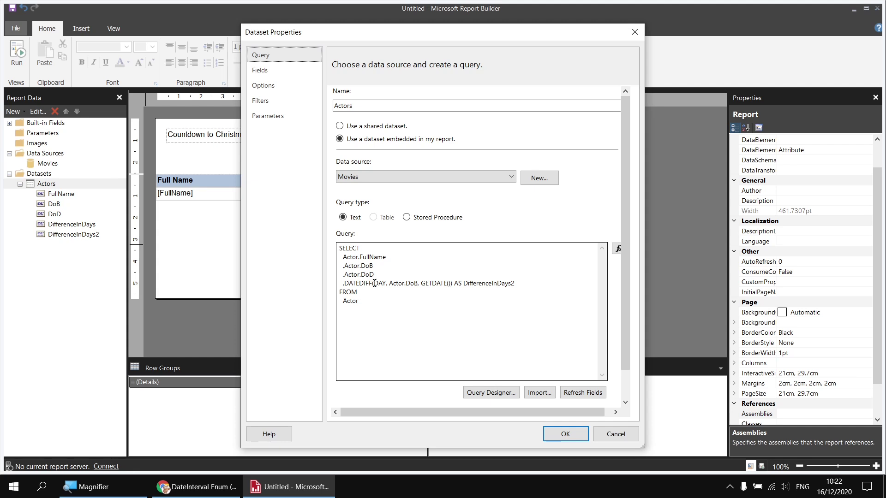
{"action": "left_click_drag", "start_coordinate": [422, 283], "coordinate": [450, 284]}
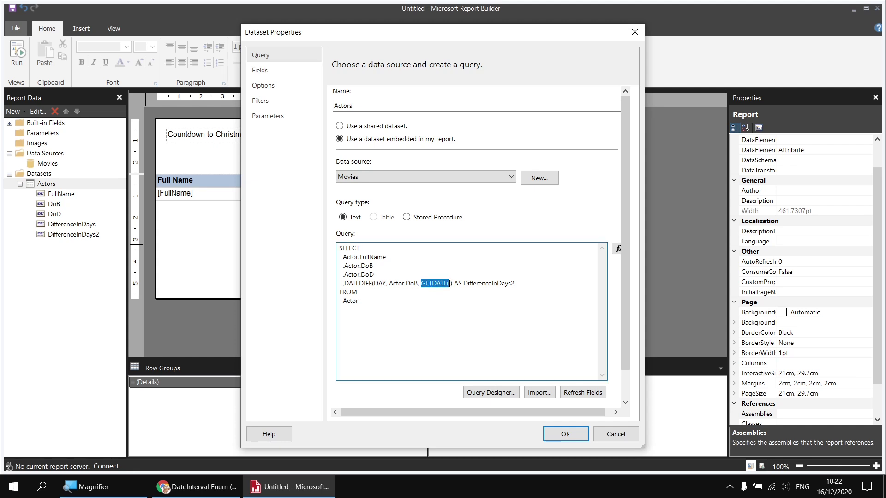
{"action": "left_click", "coordinate": [423, 286]}
{"action": "type", "text": "ISNULL"}
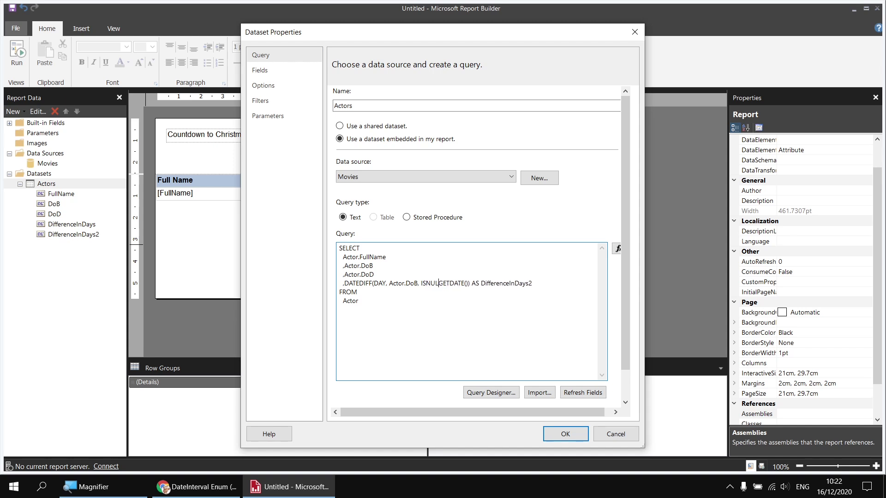
{"action": "type", "text": "(Actor.DoD"}
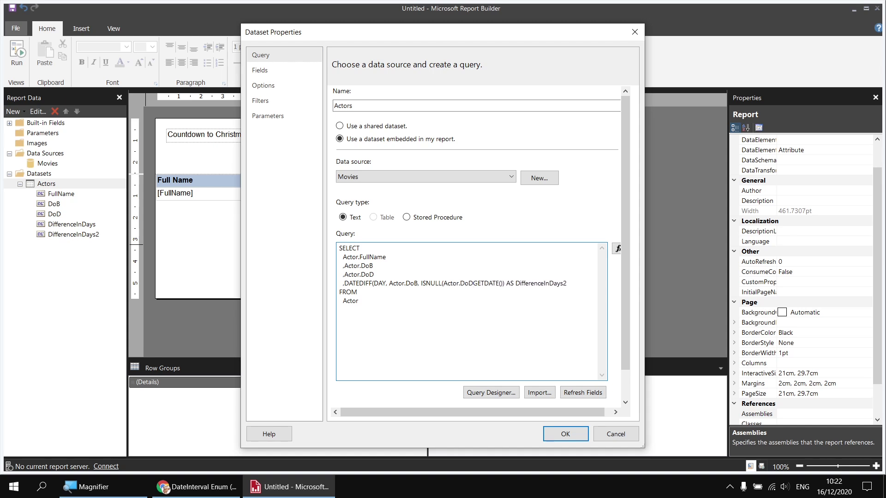
{"action": "type", "text": ", GETDATE("}
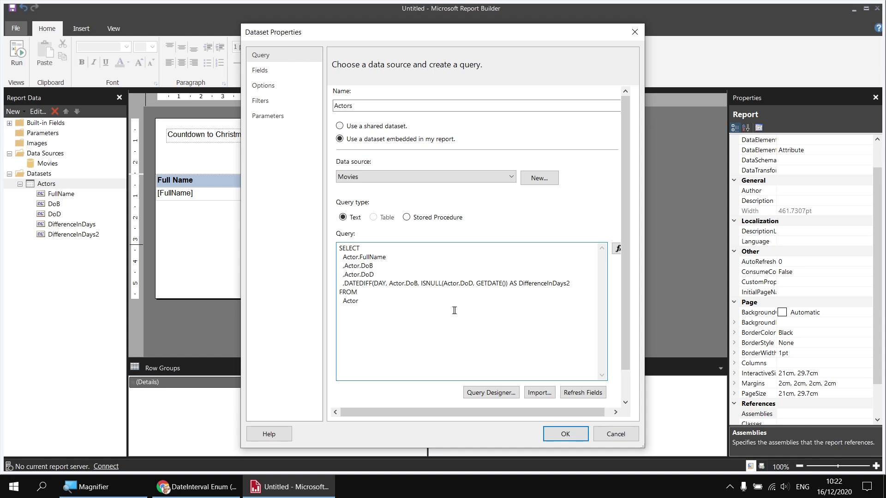
{"action": "type", "text": ")"}
- Magnify the query and examine the ISNULL arguments Actor.DoD and GETDATE()
{"action": "key", "text": "super+plus"}
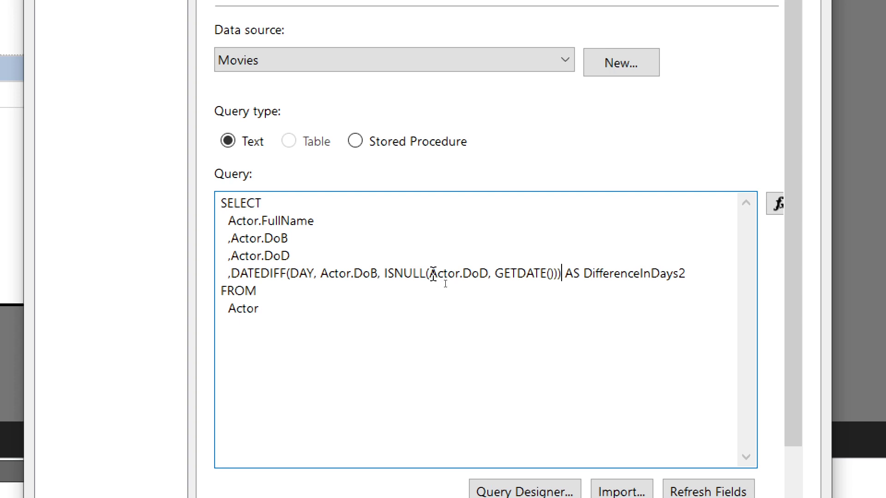
{"action": "left_click", "coordinate": [429, 273]}
{"action": "left_click_drag", "start_coordinate": [429, 274], "coordinate": [485, 283]}
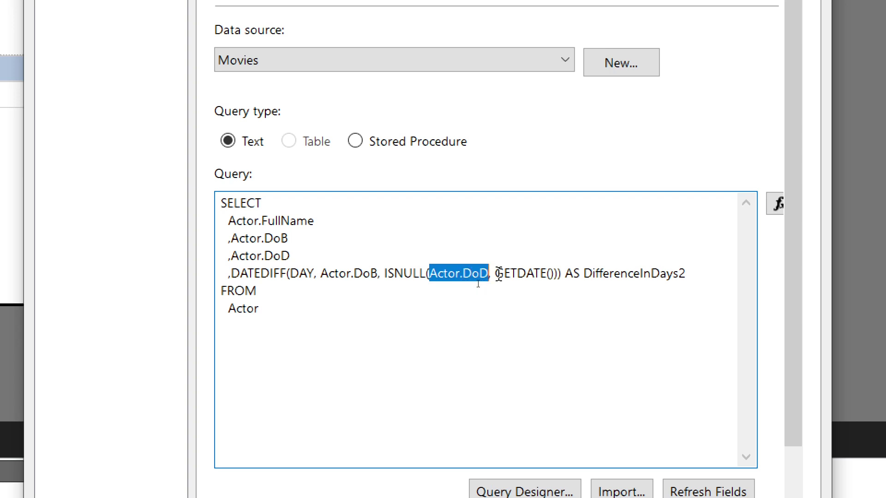
{"action": "left_click_drag", "start_coordinate": [495, 274], "coordinate": [554, 279]}
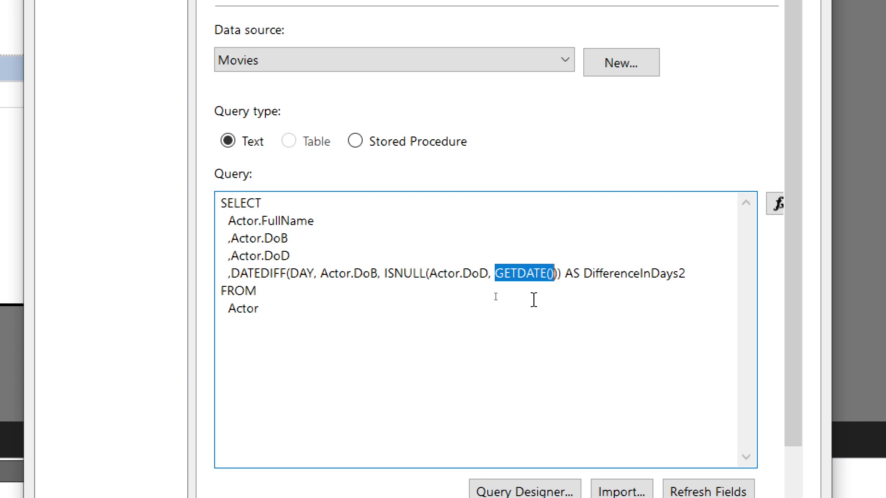
{"action": "key", "text": "super+Escape"}
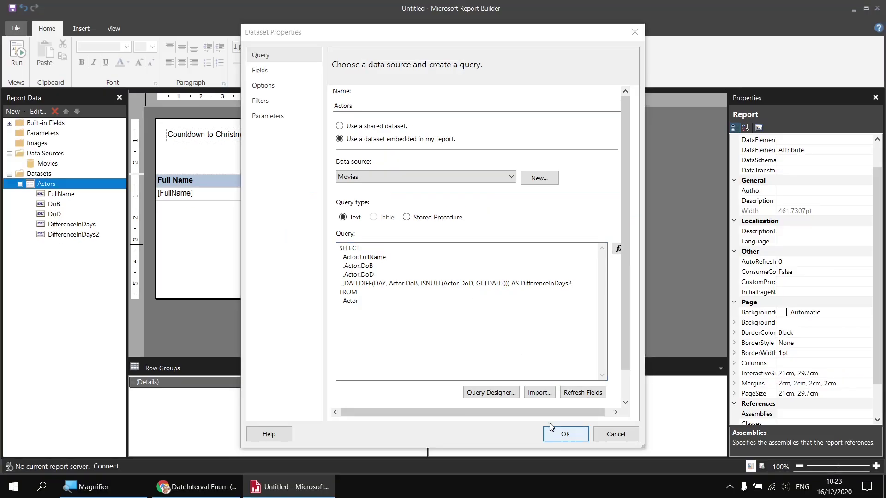
- Save the dataset query and preview the report to compare both day-difference columns for the deceased actor
{"action": "left_click", "coordinate": [557, 435]}
{"action": "left_click", "coordinate": [16, 55]}
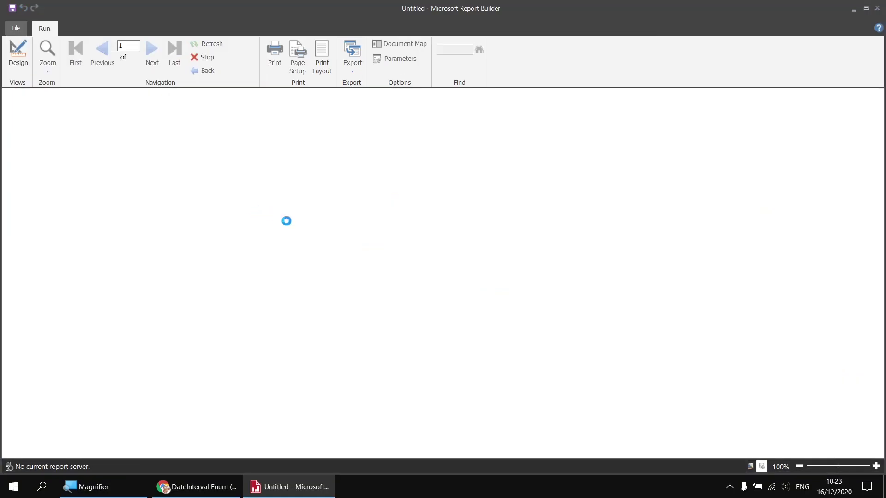
{"action": "scroll", "coordinate": [342, 238], "scroll_direction": "down", "scroll_amount": 5}
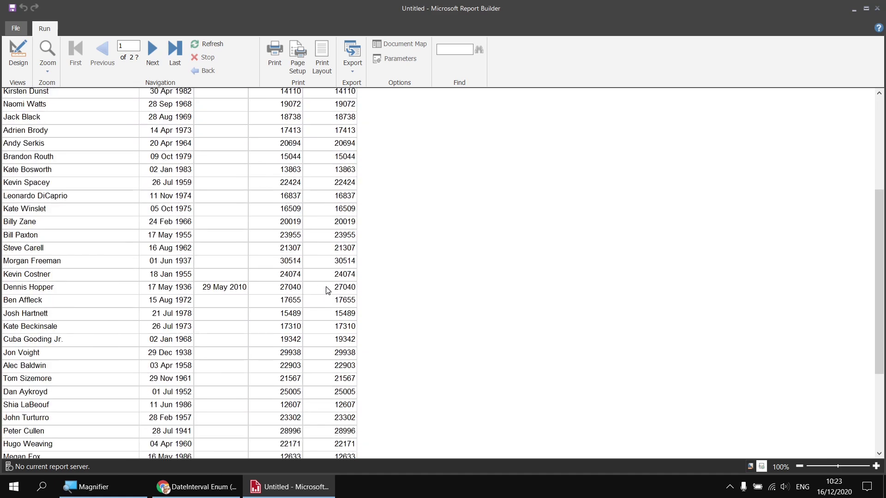
- Return to the report design and add a calculated field named EndDate to the Actors dataset
{"action": "scroll", "coordinate": [323, 289], "scroll_direction": "up", "scroll_amount": 5}
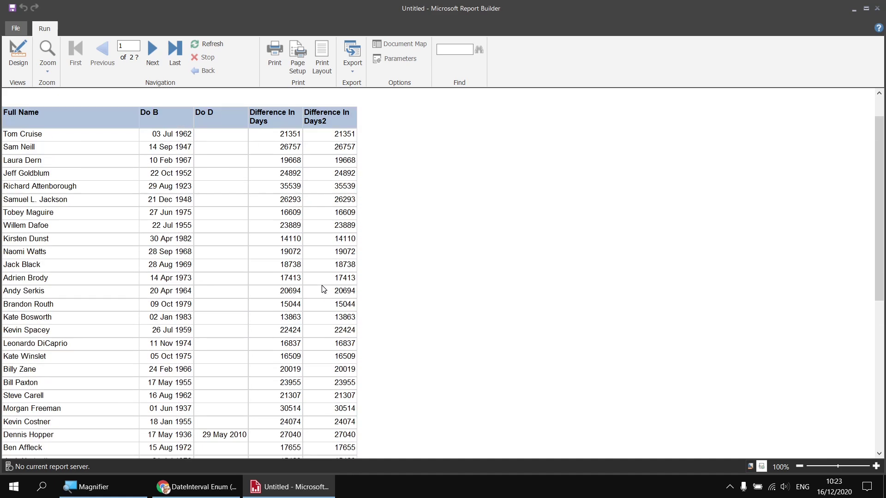
{"action": "left_click", "coordinate": [23, 57]}
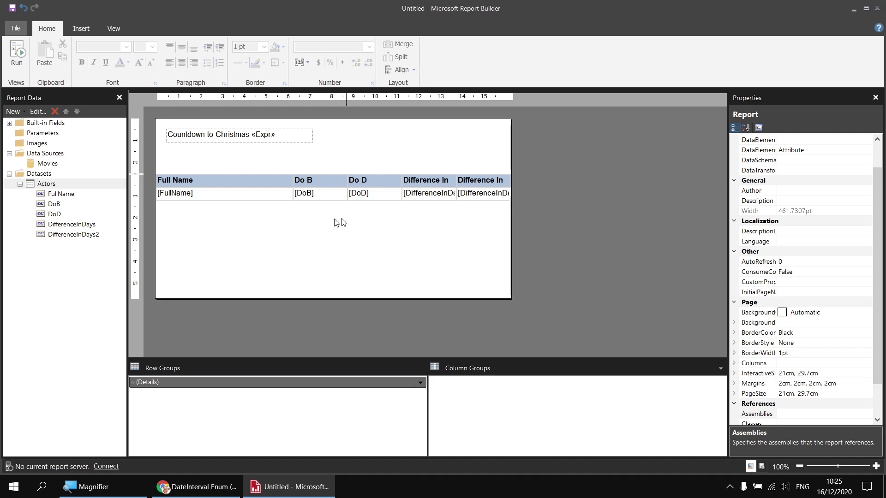
{"action": "right_click", "coordinate": [53, 185]}
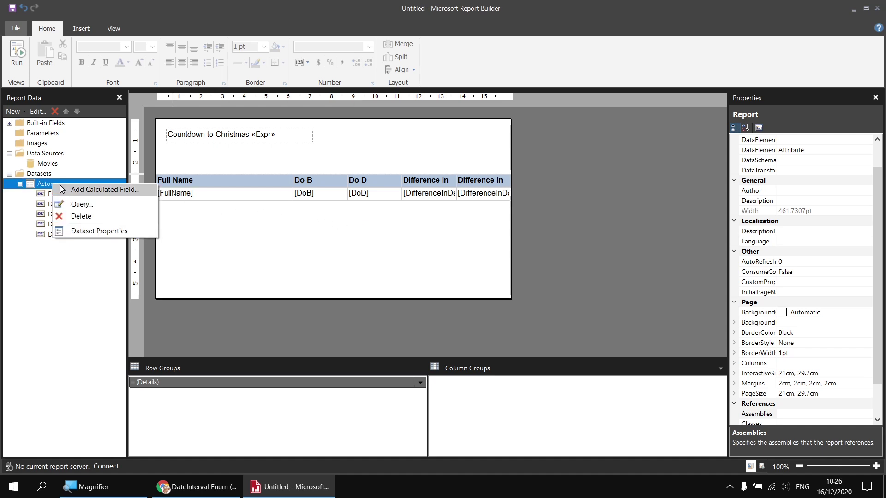
{"action": "left_click", "coordinate": [84, 193]}
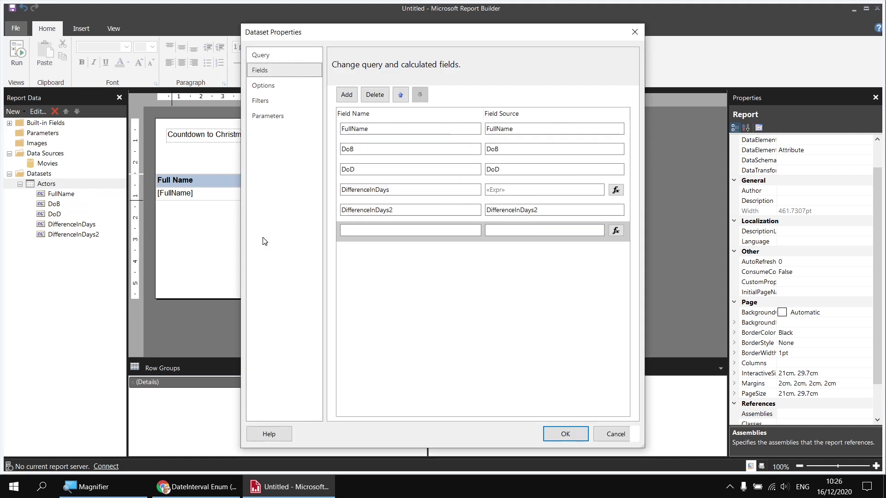
{"action": "left_click", "coordinate": [356, 231]}
{"action": "type", "text": "EndDate"}
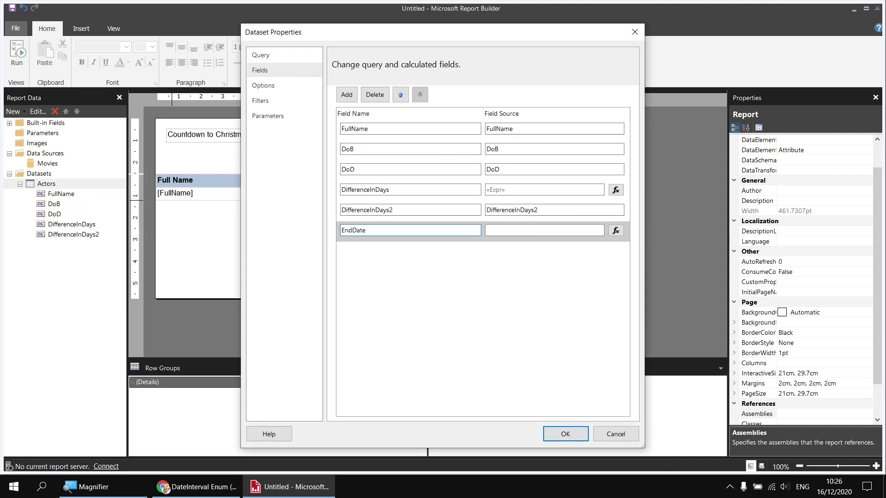
- Begin the EndDate field's expression with =IIf(IsNothing(Fields!DoD.Value), as the condition
{"action": "left_click", "coordinate": [616, 230]}
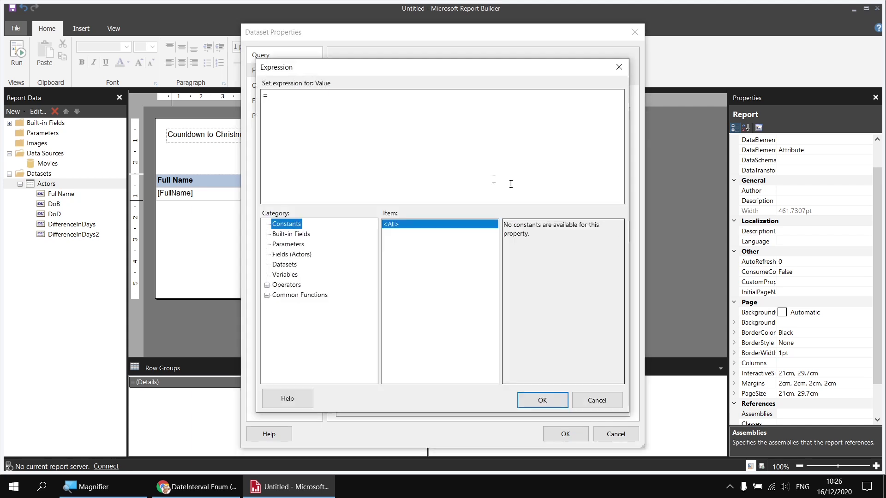
{"action": "left_click", "coordinate": [266, 295]}
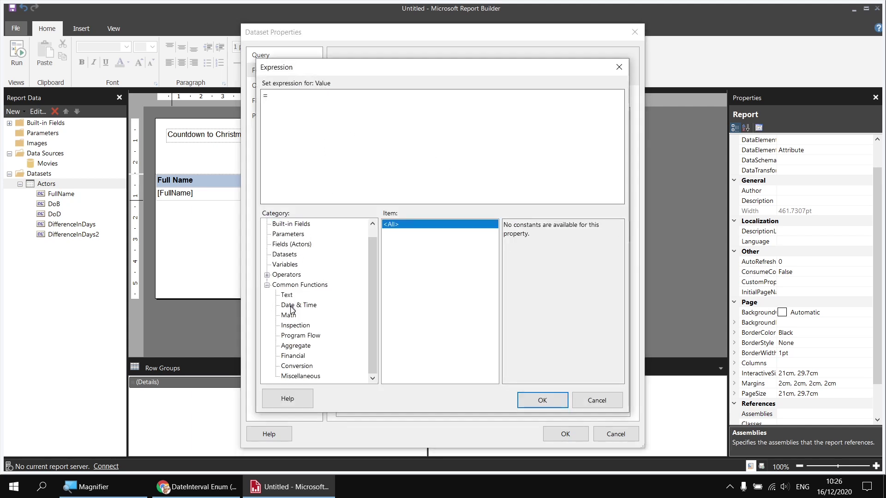
{"action": "left_click", "coordinate": [300, 335]}
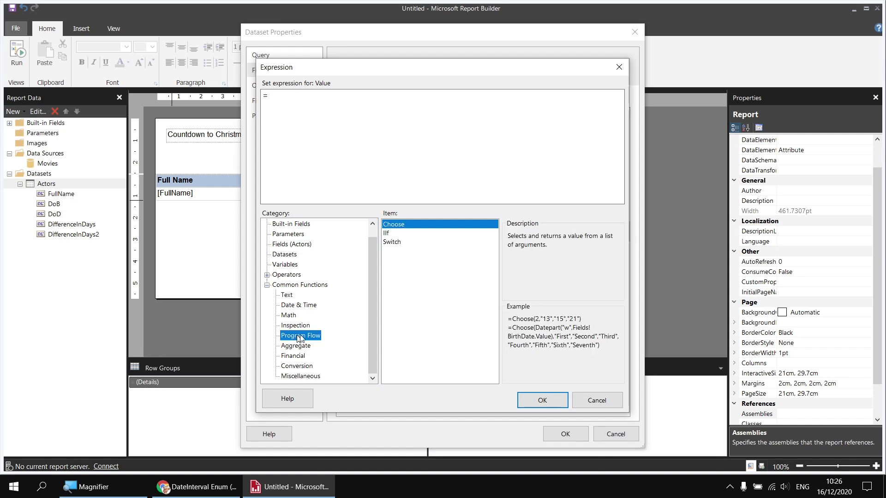
{"action": "double_click", "coordinate": [389, 234]}
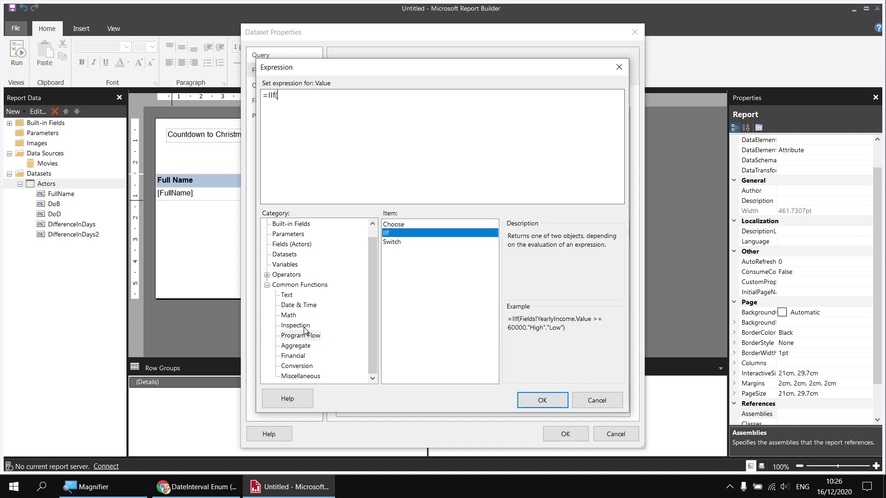
{"action": "left_click", "coordinate": [304, 329]}
{"action": "left_click", "coordinate": [399, 245]}
{"action": "double_click", "coordinate": [399, 245]}
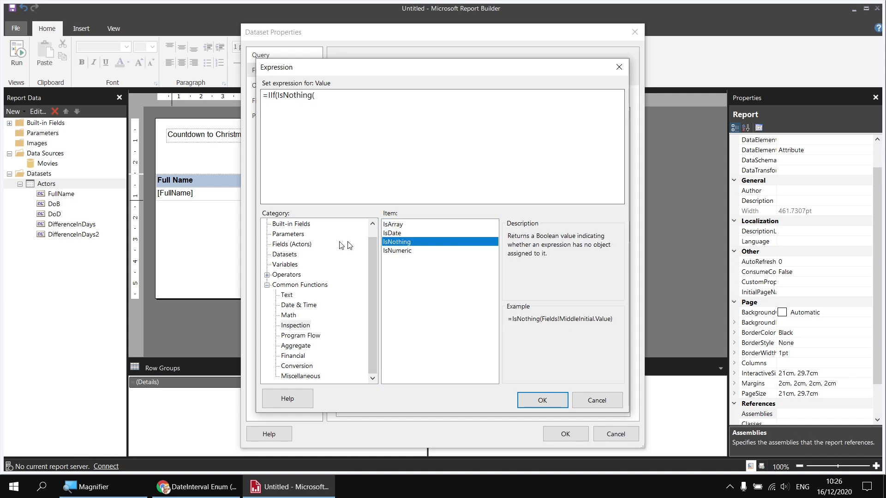
{"action": "left_click", "coordinate": [289, 245]}
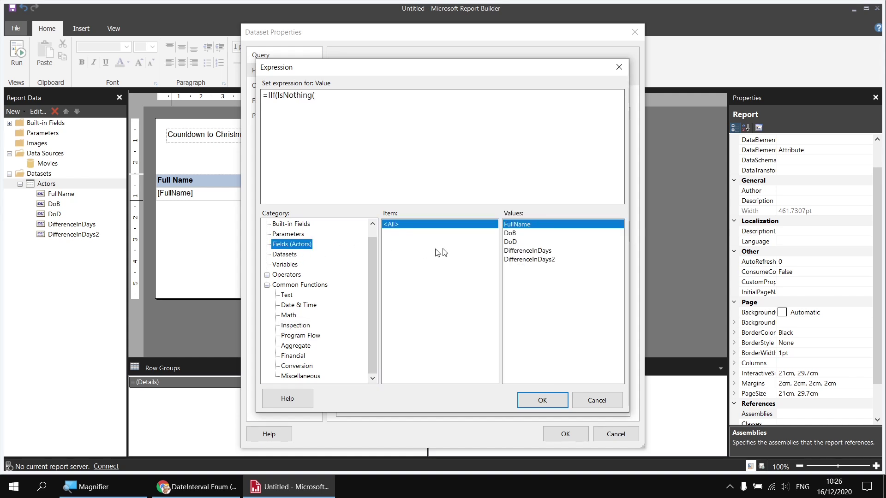
{"action": "double_click", "coordinate": [510, 242]}
{"action": "type", "text": "),"}
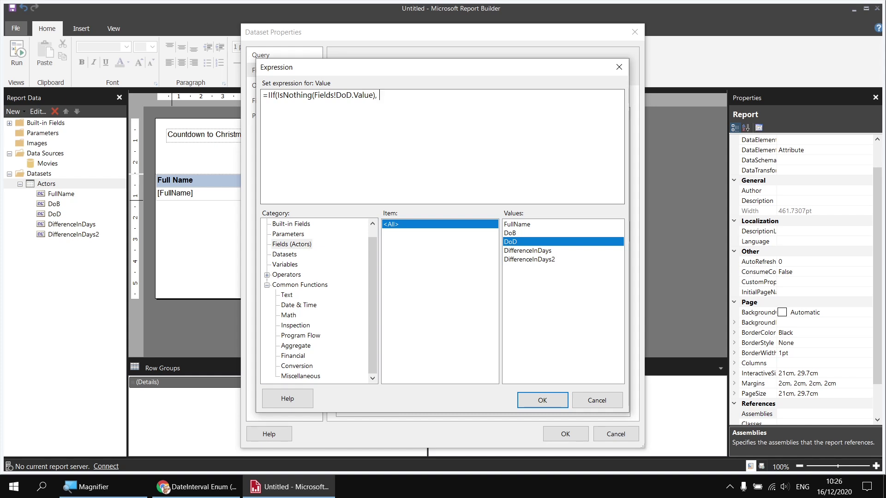
- Complete the IIf expression with Today() and Fields!DoD.Value as its two results, and save the EndDate field in the dataset
{"action": "left_click", "coordinate": [297, 306]}
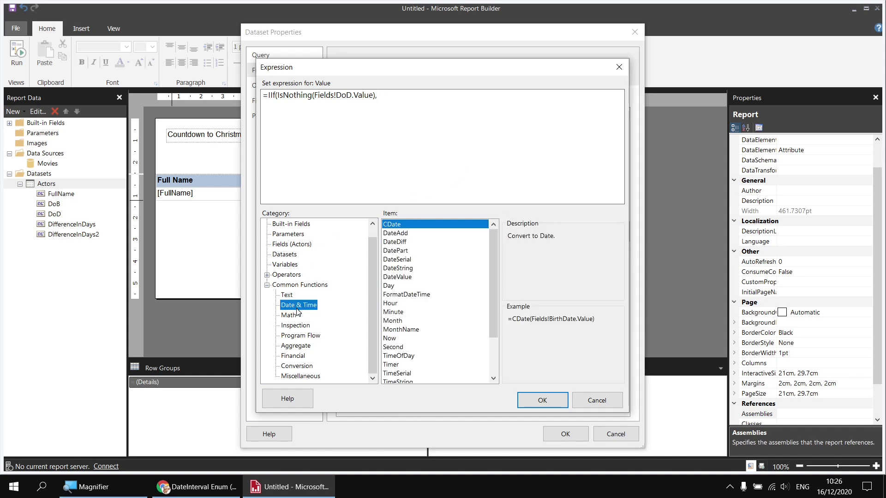
{"action": "scroll", "coordinate": [418, 329], "scroll_direction": "down", "scroll_amount": 2}
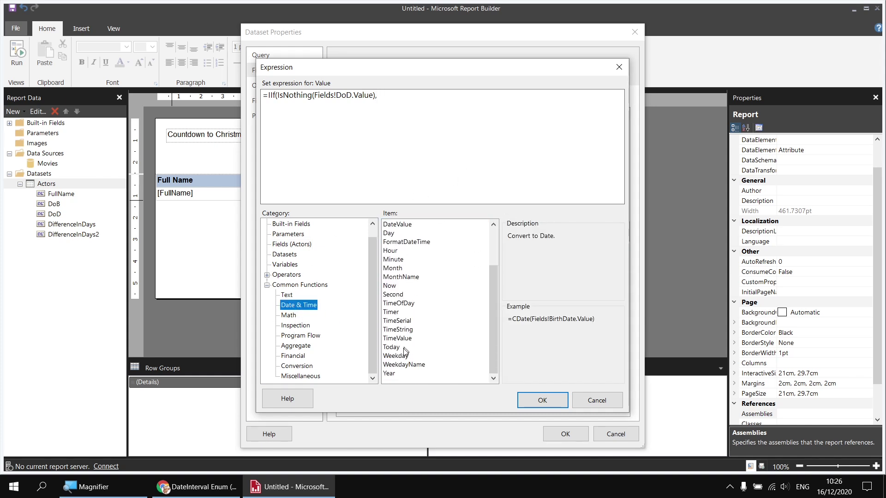
{"action": "double_click", "coordinate": [396, 347]}
{"action": "type", "text": "),"}
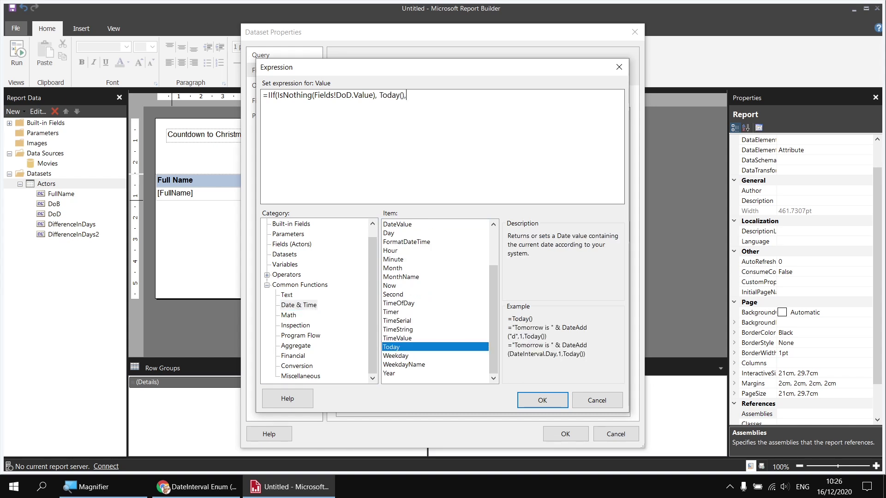
{"action": "left_click", "coordinate": [280, 246]}
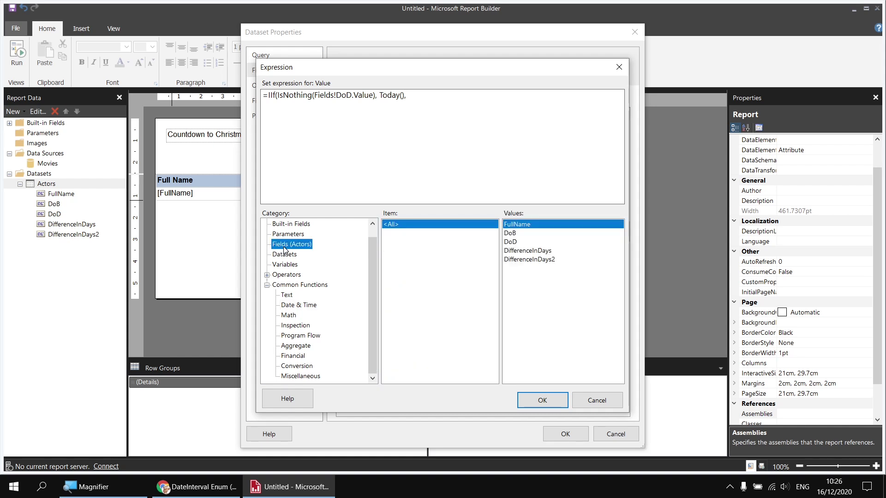
{"action": "double_click", "coordinate": [511, 241]}
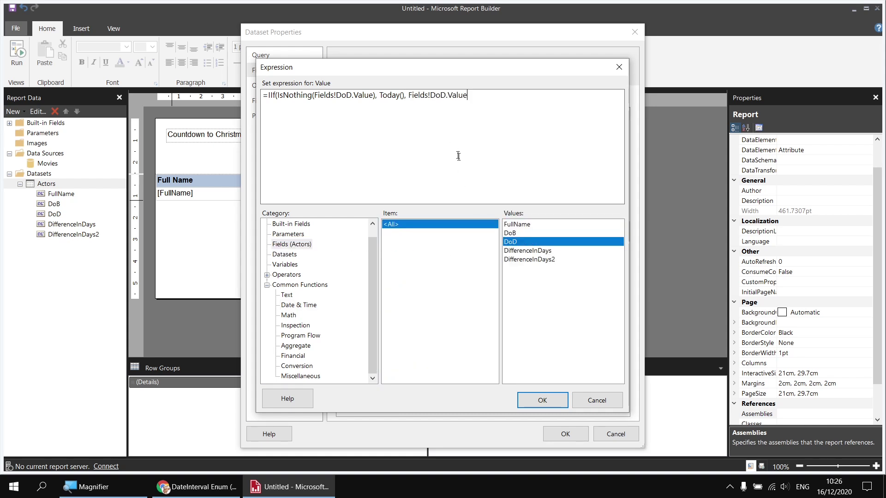
{"action": "type", "text": ")"}
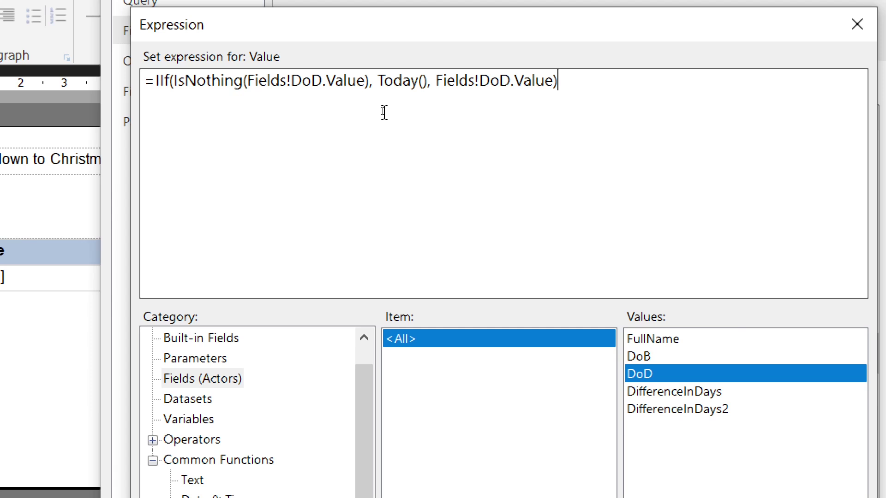
{"action": "key", "text": "super+minus"}
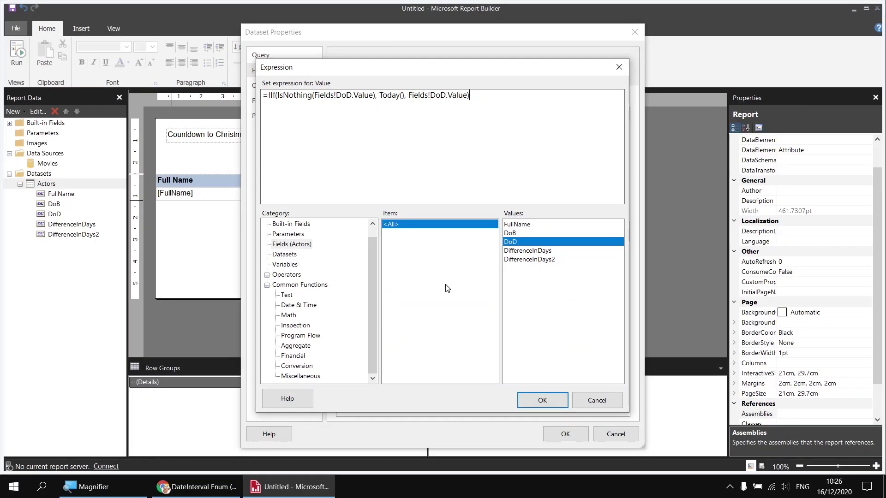
{"action": "left_click", "coordinate": [537, 401]}
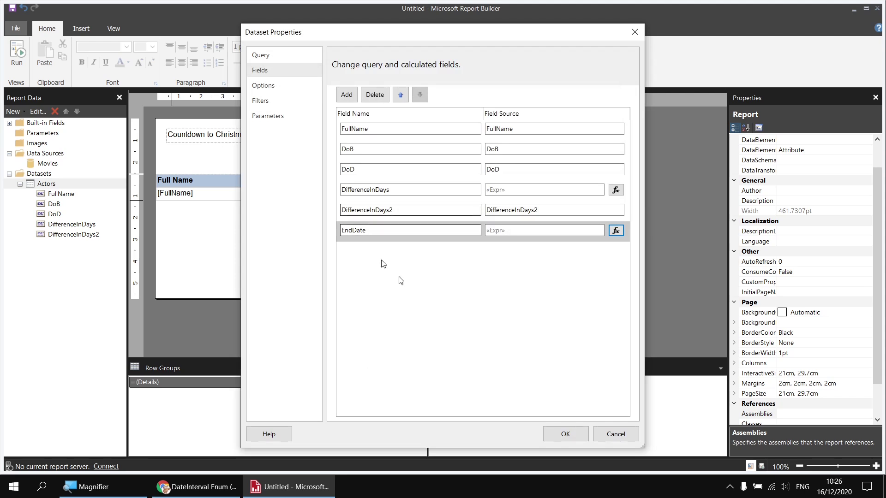
{"action": "left_click", "coordinate": [565, 435]}
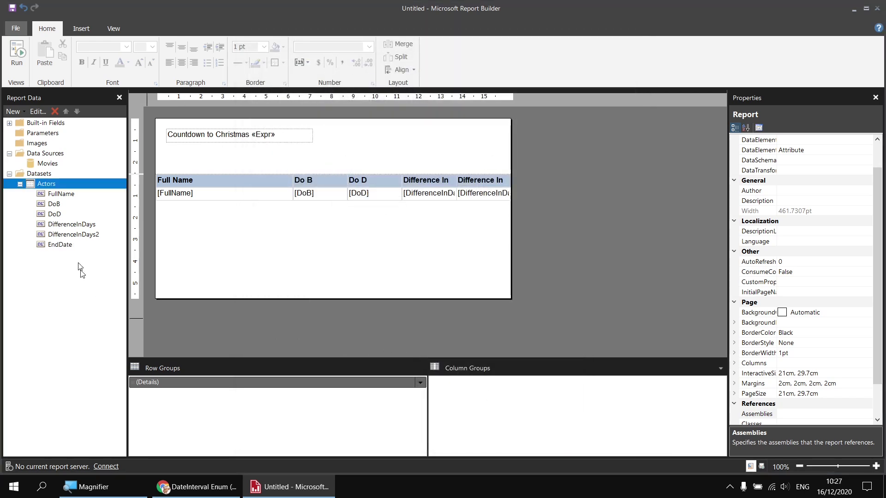
- Add ISNULL(Actor.DoD, GETDATE()) AS EndDate2 as a new column in the Actors dataset query and save it
{"action": "right_click", "coordinate": [51, 183]}
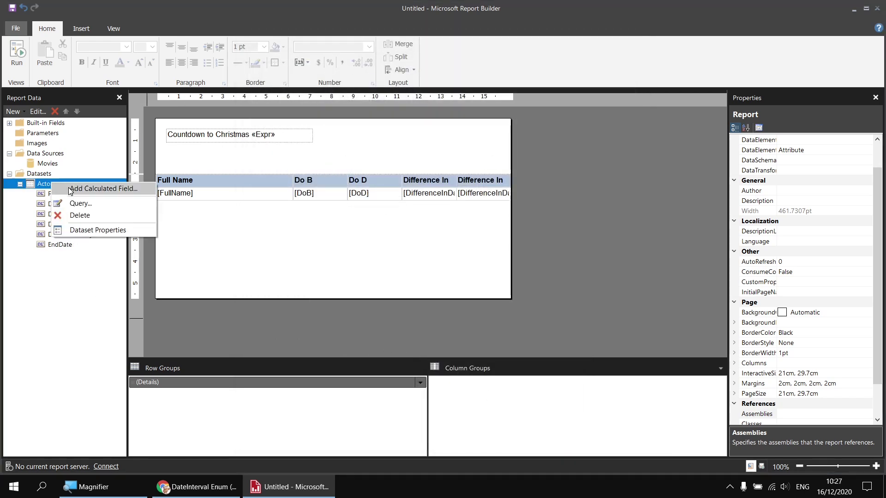
{"action": "left_click", "coordinate": [109, 232]}
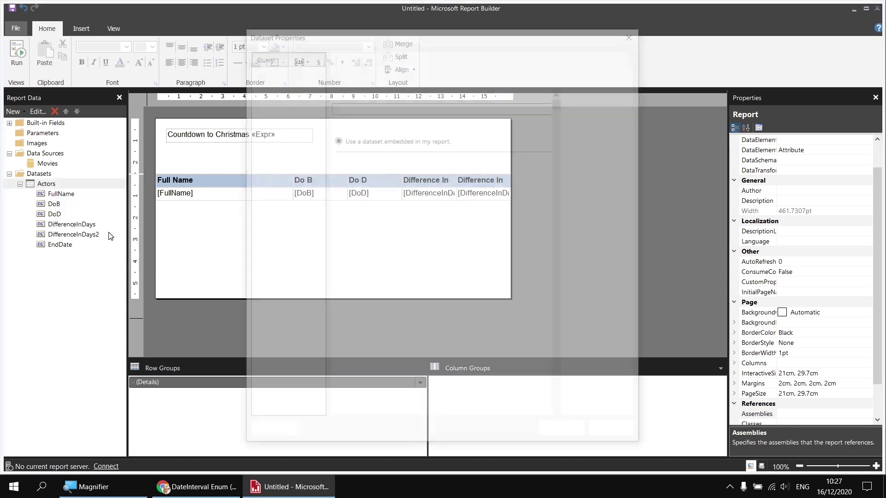
{"action": "left_click", "coordinate": [572, 283]}
{"action": "key", "text": "Return"}
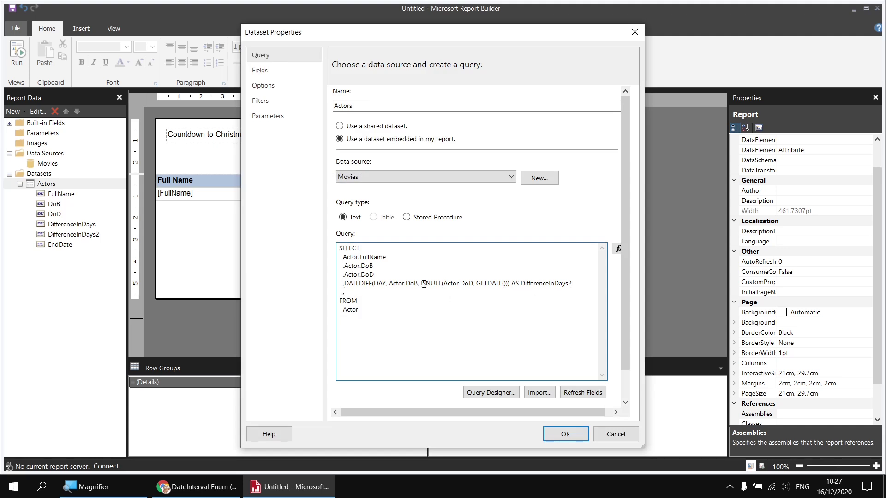
{"action": "left_click_drag", "start_coordinate": [421, 283], "coordinate": [508, 285]}
{"action": "key", "text": "ctrl+c"}
{"action": "left_click", "coordinate": [374, 291]}
{"action": "key", "text": "ctrl+v"}
{"action": "type", "text": "AS EndDat"}
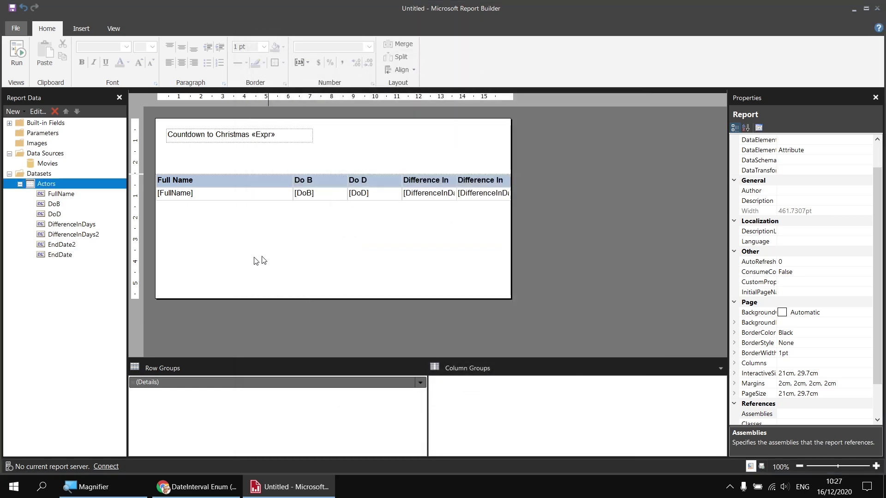
- Insert EndDate as a table column after DoD and preview the report to check living and deceased actors' end dates
{"action": "left_click_drag", "start_coordinate": [55, 254], "coordinate": [399, 184]}
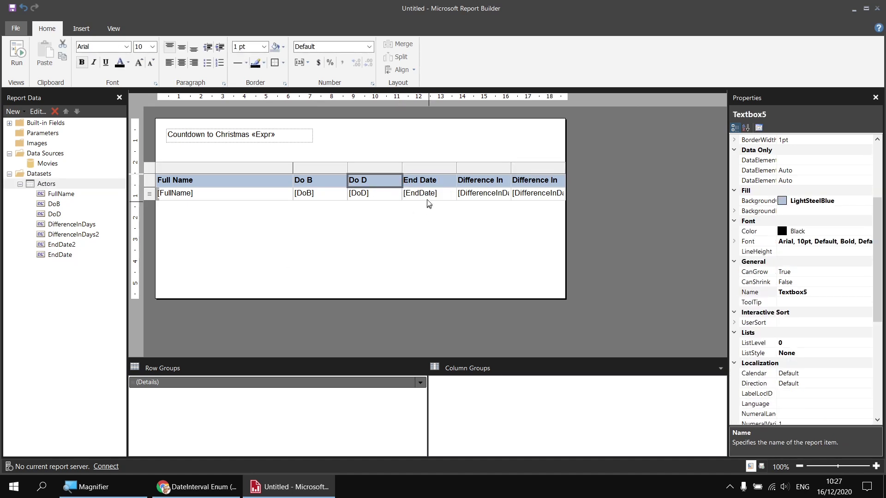
{"action": "left_click", "coordinate": [17, 54]}
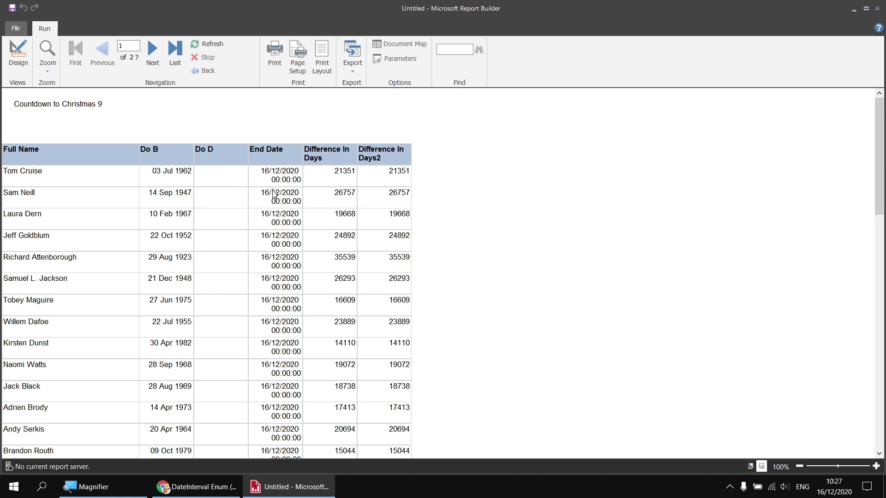
{"action": "scroll", "coordinate": [275, 186], "scroll_direction": "down", "scroll_amount": 10}
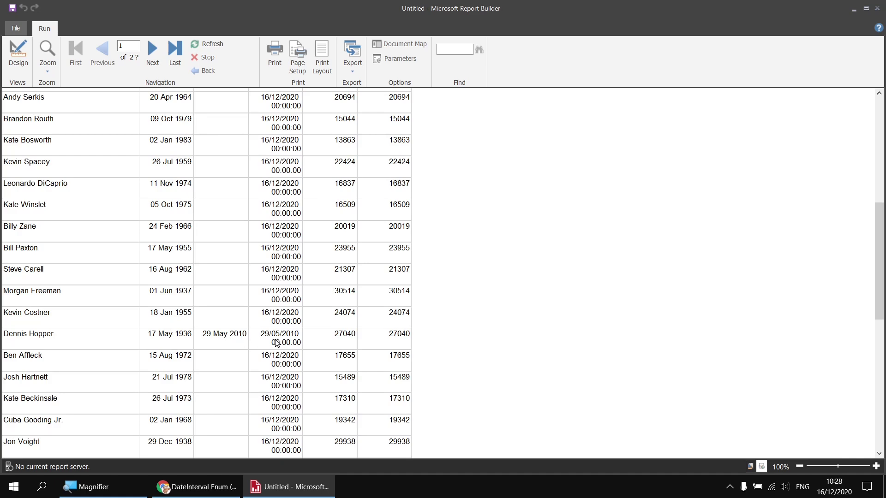
{"action": "scroll", "coordinate": [275, 343], "scroll_direction": "up", "scroll_amount": 10}
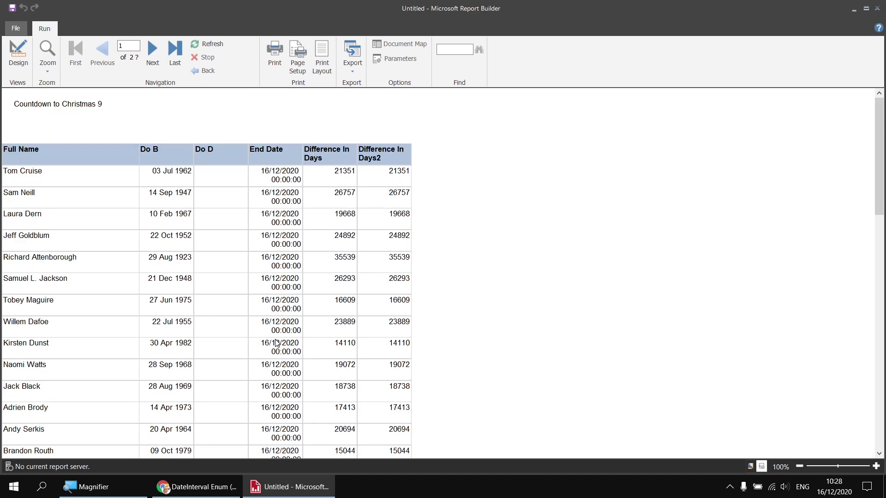
- Return to the report design and add a calculated field named DifferenceInYears to the Actors dataset
{"action": "left_click", "coordinate": [18, 53]}
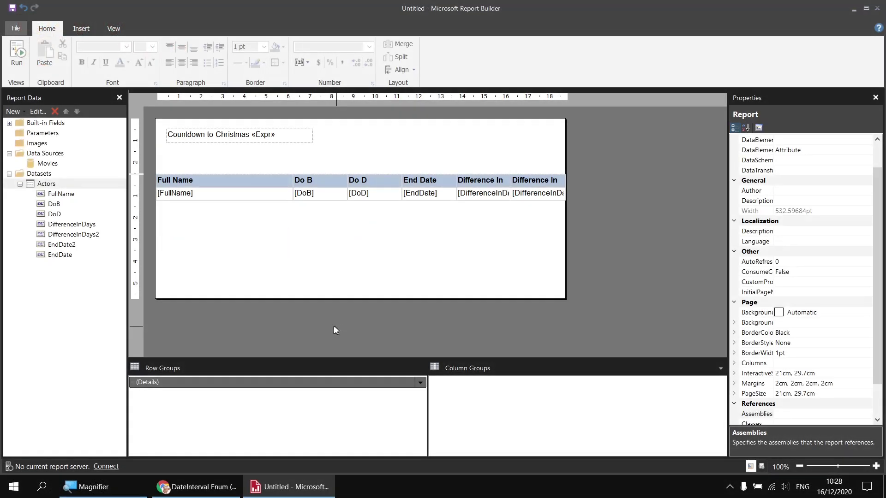
{"action": "right_click", "coordinate": [52, 186]}
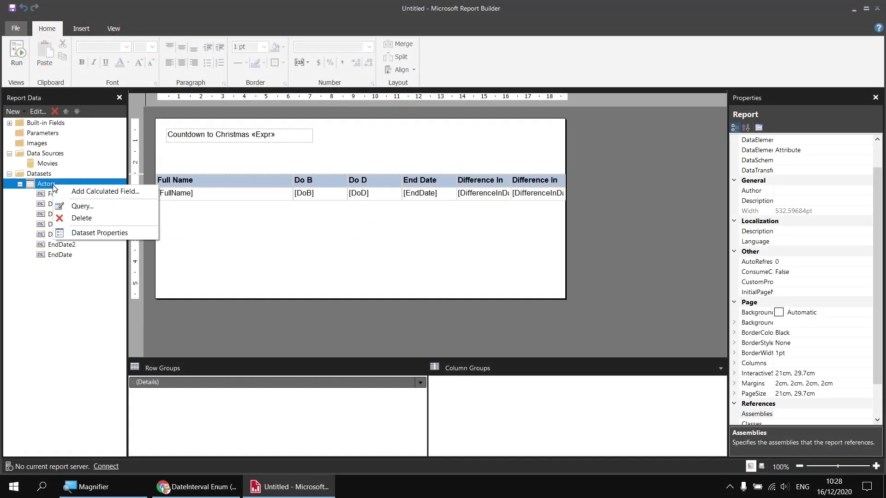
{"action": "left_click", "coordinate": [79, 192]}
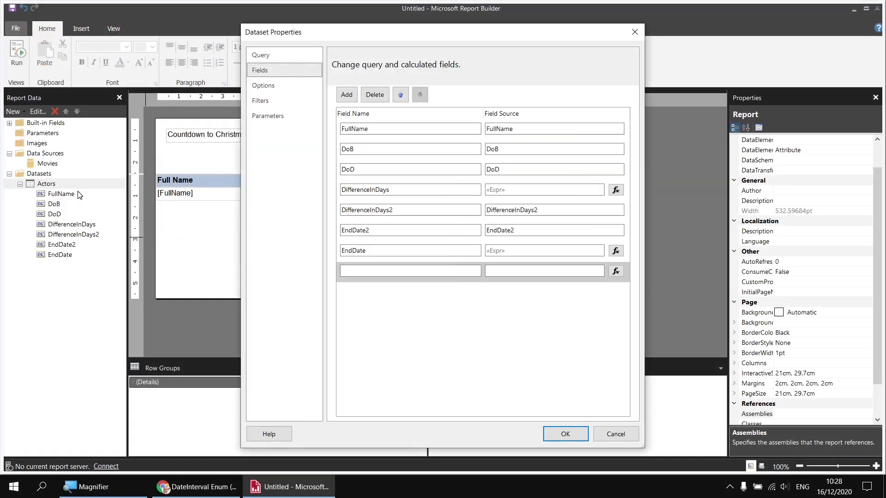
{"action": "left_click", "coordinate": [356, 270]}
{"action": "left_click", "coordinate": [355, 270]}
{"action": "type", "text": "DifferenceInyers"}
{"action": "key", "text": "BackSpace"}
{"action": "key", "text": "BackSpace"}
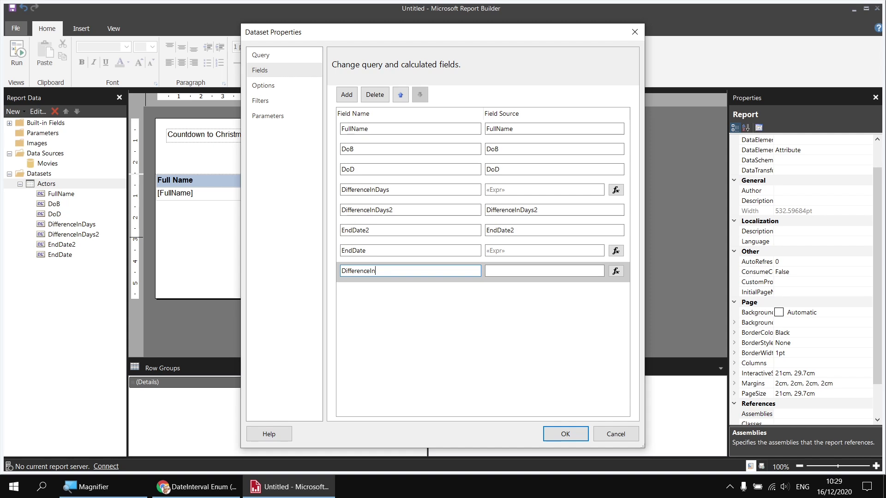
{"action": "type", "text": "Years"}
- Begin the DifferenceInYears field's expression with the DateDiff function, using DateInterval.Year as its interval
{"action": "left_click", "coordinate": [616, 272]}
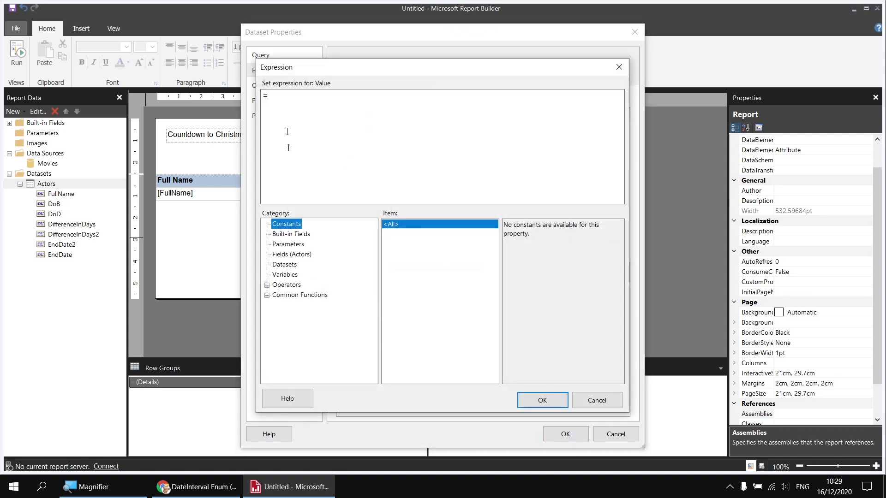
{"action": "left_click", "coordinate": [266, 295]}
{"action": "left_click", "coordinate": [295, 307]}
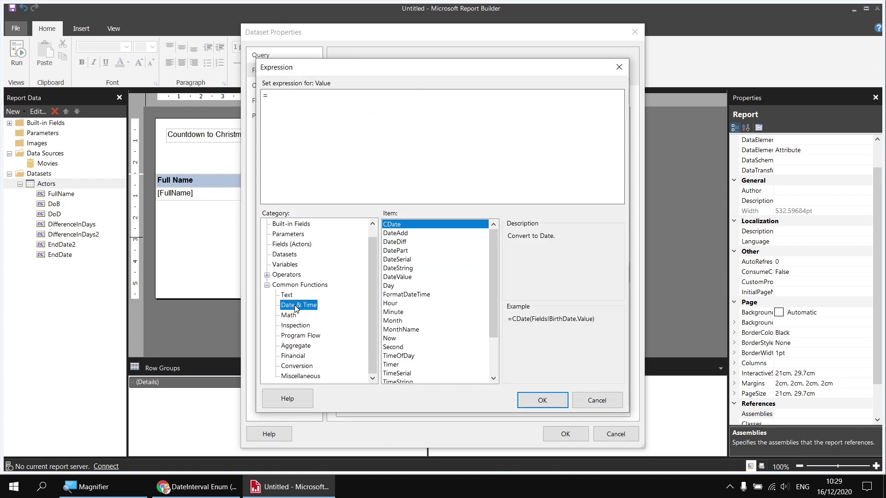
{"action": "double_click", "coordinate": [400, 243]}
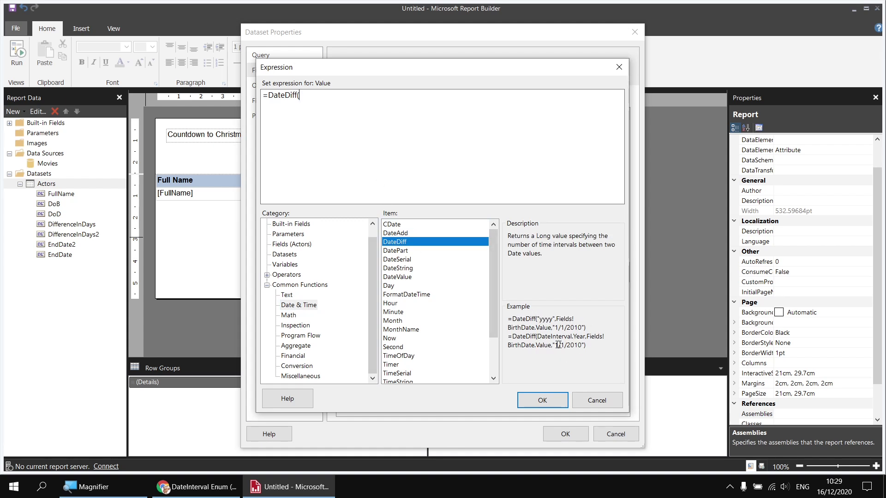
{"action": "type", "text": "DateInterval.Year"}
{"action": "key", "text": "BackSpace"}
{"action": "key", "text": "BackSpace"}
{"action": "type", "text": "ar"}
- Complete the DateDiff expression with Fields!DoB.Value and Fields!EndDate.Value, and save the DifferenceInYears field in the dataset
{"action": "left_click", "coordinate": [291, 245]}
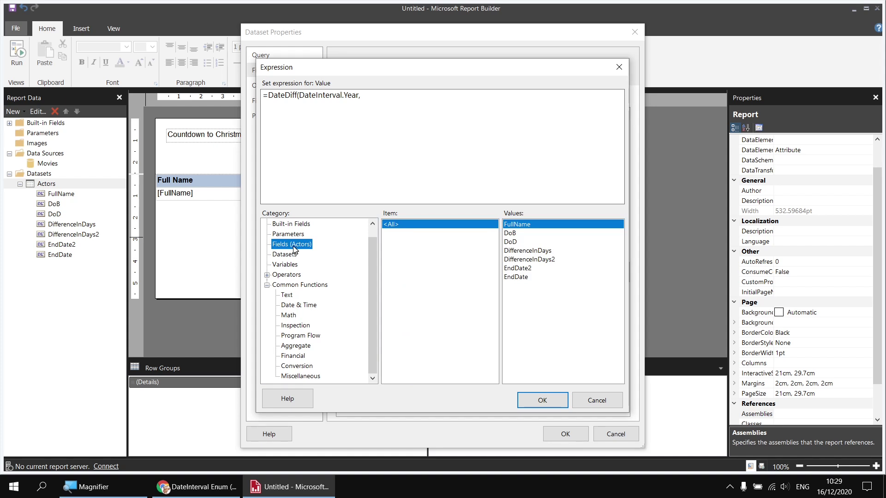
{"action": "left_click", "coordinate": [512, 233]}
{"action": "double_click", "coordinate": [510, 234]}
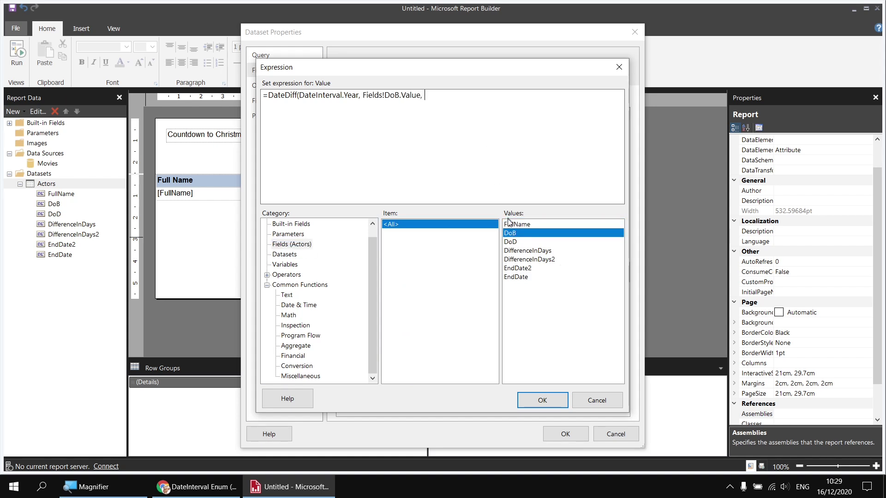
{"action": "double_click", "coordinate": [519, 277]}
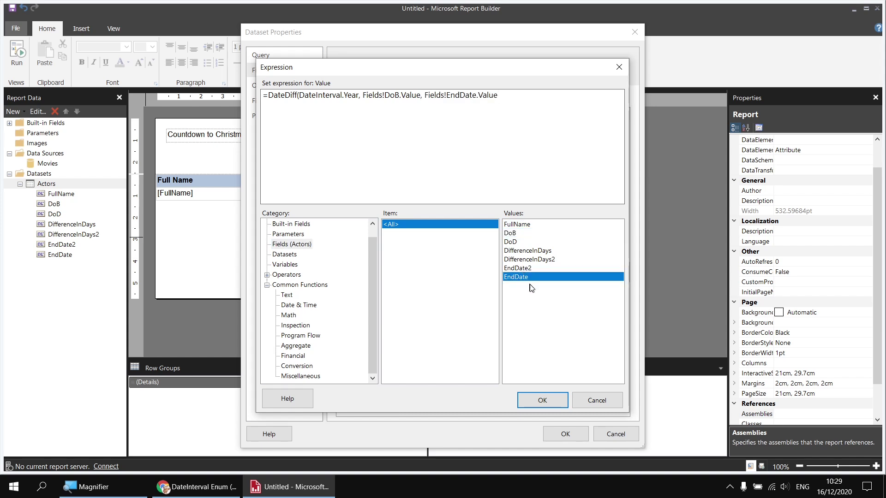
{"action": "type", "text": ")"}
{"action": "left_click", "coordinate": [543, 400]}
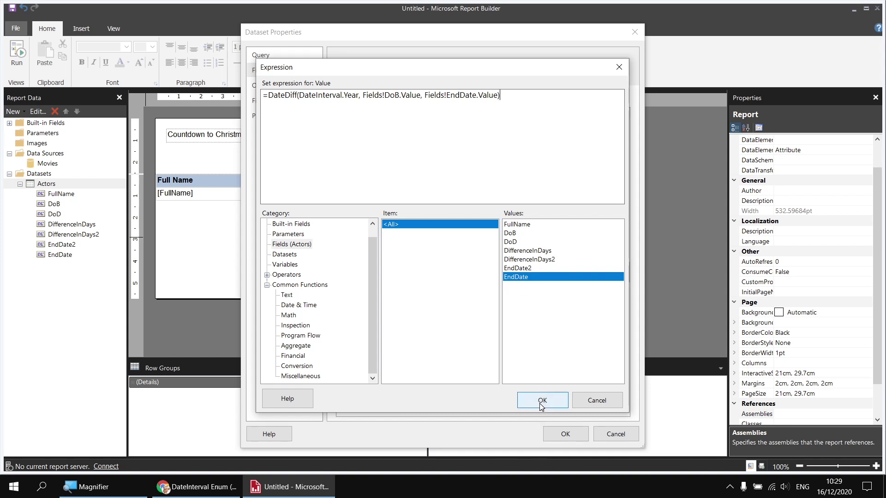
{"action": "left_click", "coordinate": [566, 435]}
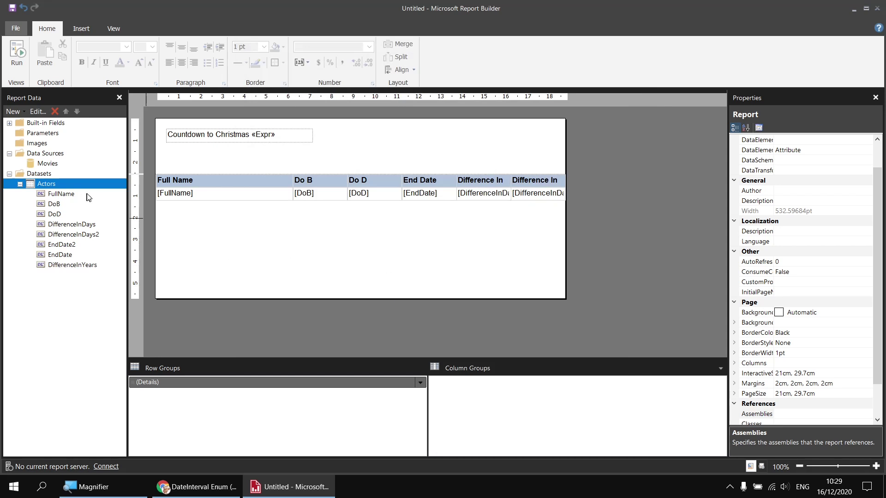
- Add DATEDIFF(YEAR, Actor.DoB, ISNULL(Actor.DoD, GETDATE())) AS DifferenceInYears2 as a new column in the Actors dataset query and save it
{"action": "right_click", "coordinate": [55, 184]}
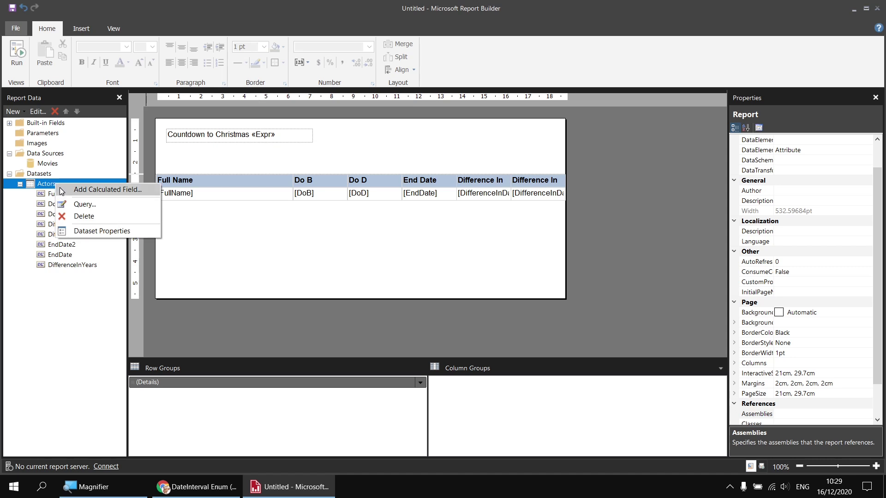
{"action": "left_click", "coordinate": [109, 232]}
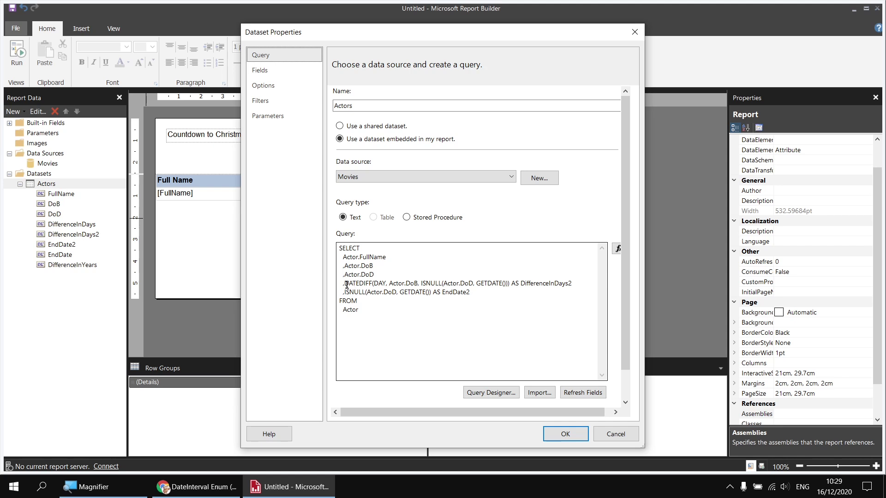
{"action": "left_click_drag", "start_coordinate": [343, 283], "coordinate": [556, 283]}
{"action": "key", "text": "ctrl+c"}
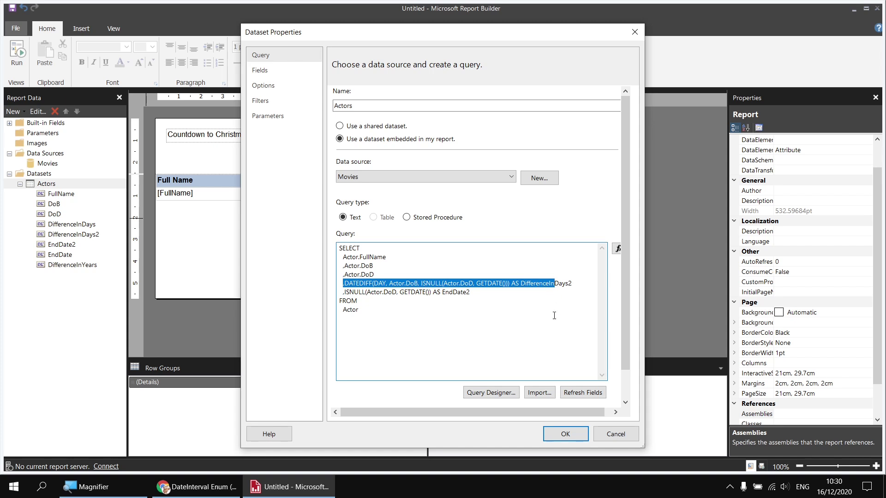
{"action": "left_click", "coordinate": [492, 293]}
{"action": "key", "text": "Return"}
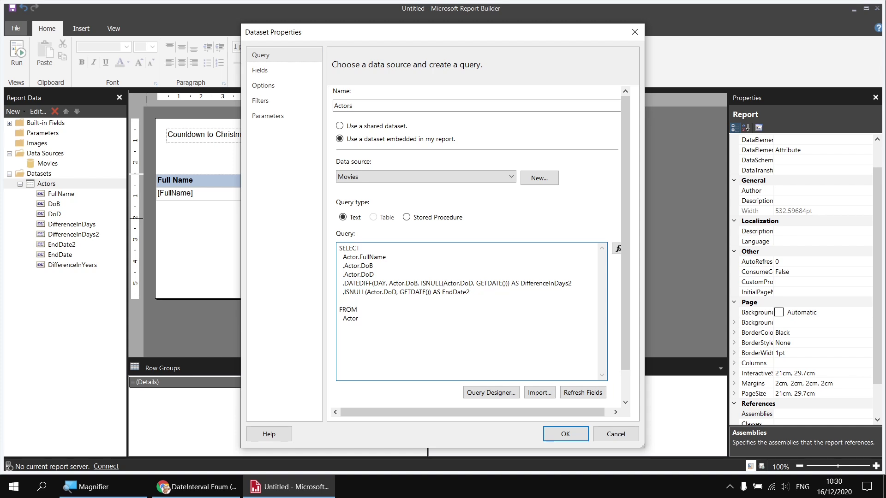
{"action": "key", "text": "ctrl+v"}
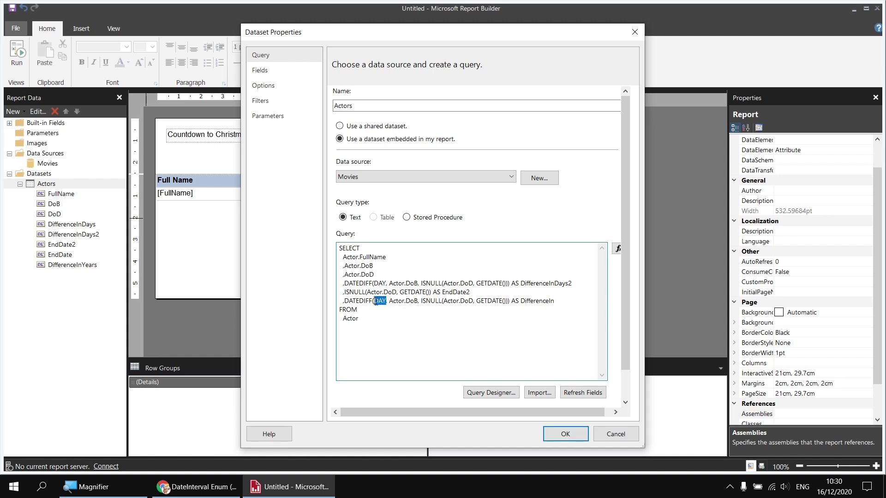
{"action": "type", "text": "YEAR"}
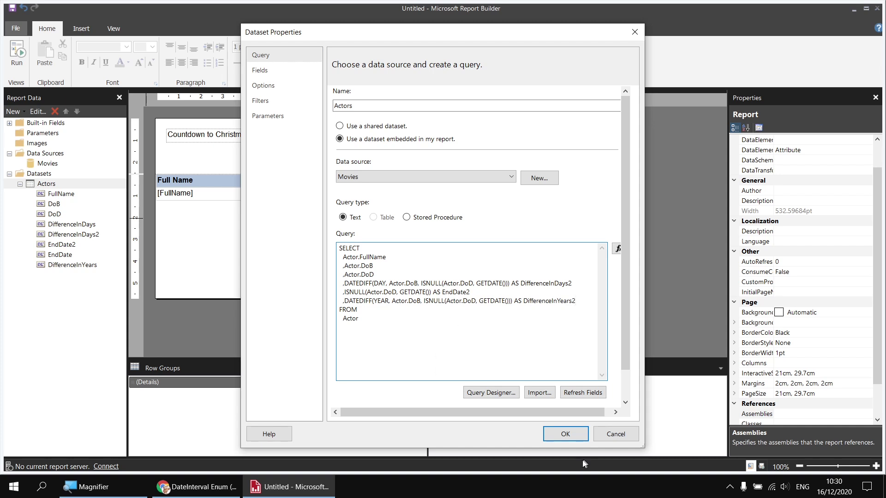
{"action": "left_click", "coordinate": [566, 436]}
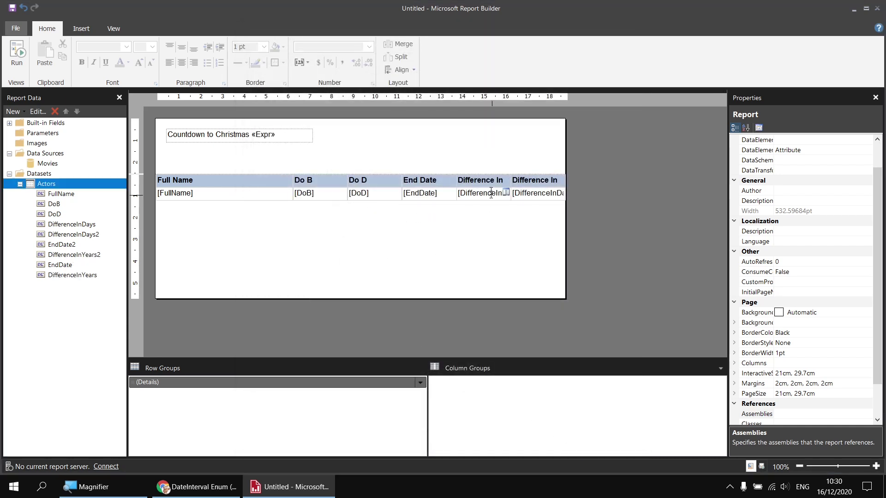
- Delete the DifferenceInDays and DifferenceInDays2 columns from the actors table
{"action": "left_click", "coordinate": [484, 196]}
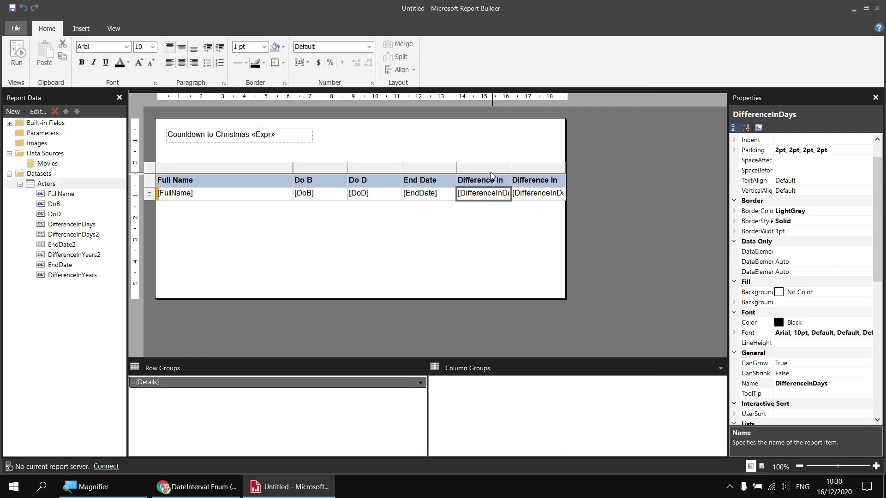
{"action": "left_click_drag", "start_coordinate": [488, 171], "coordinate": [528, 171]}
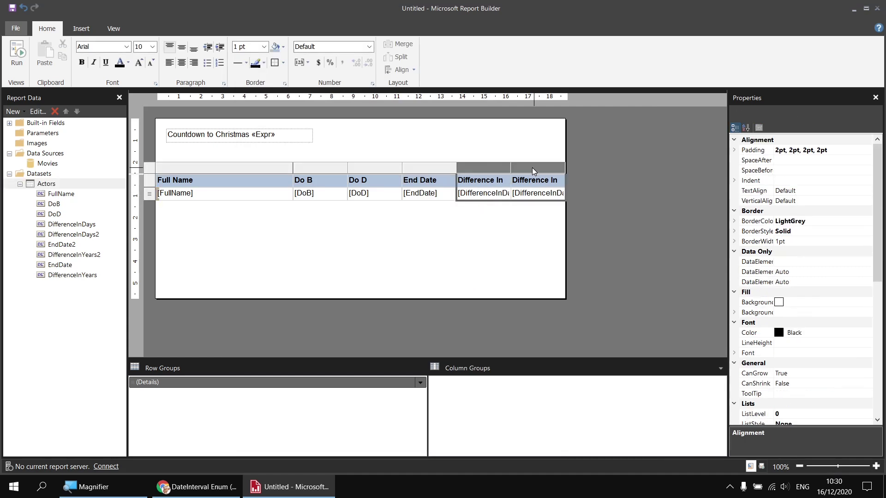
{"action": "right_click", "coordinate": [534, 171]}
{"action": "left_click", "coordinate": [546, 187]}
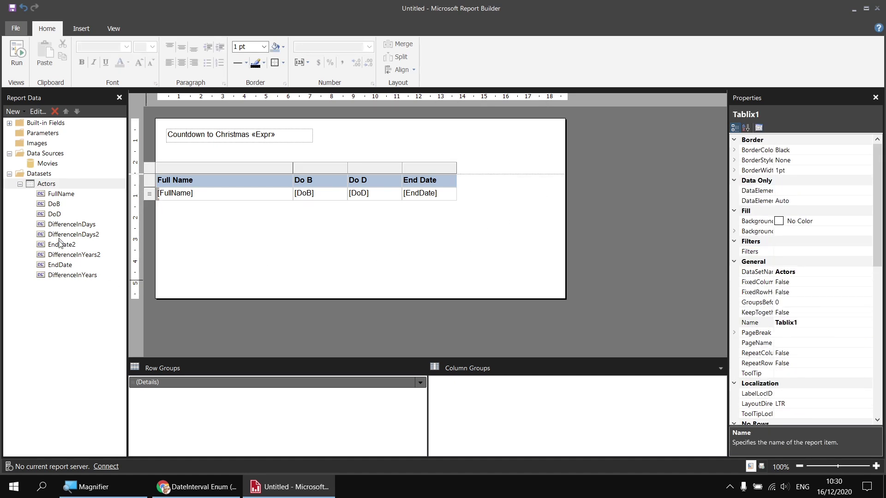
- Insert DifferenceInYears and DifferenceInYears2 as table columns after EndDate and preview the report to compare their values
{"action": "left_click_drag", "start_coordinate": [59, 263], "coordinate": [441, 186]}
{"action": "left_click_drag", "start_coordinate": [76, 256], "coordinate": [490, 187]}
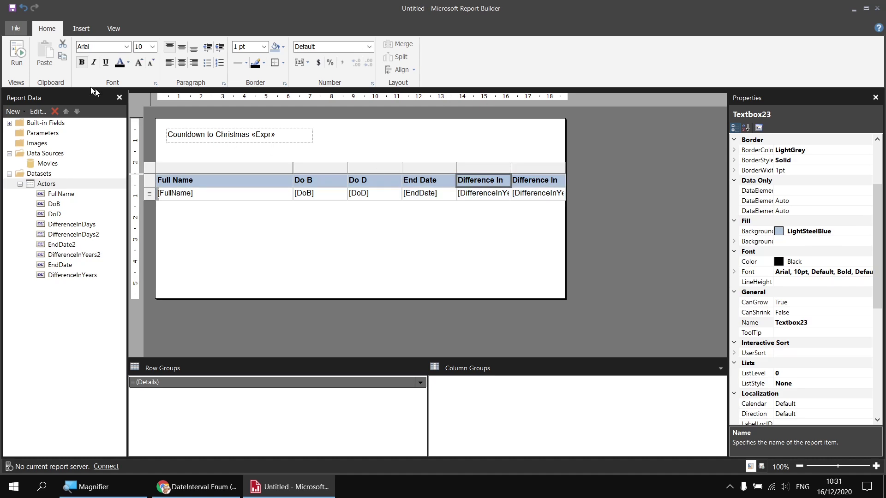
{"action": "left_click", "coordinate": [17, 52]}
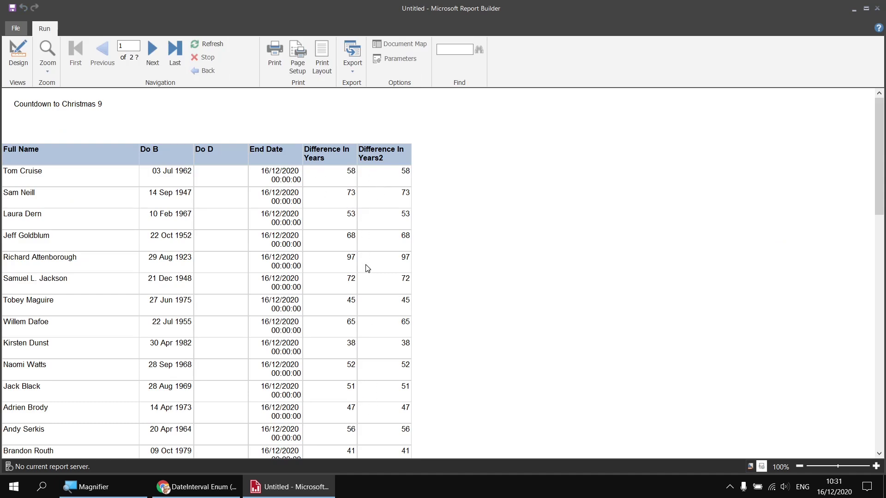
- Return to the report design and add a sorting level in the actors table's Tablix properties
{"action": "left_click", "coordinate": [18, 55]}
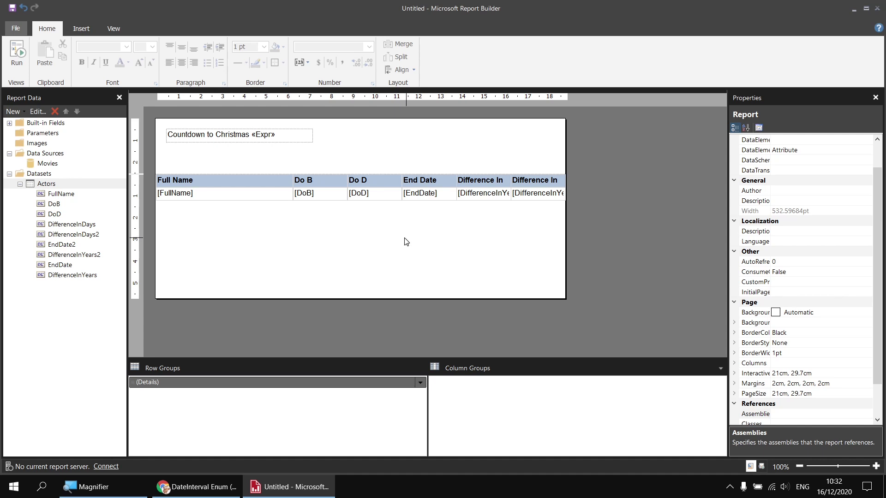
{"action": "left_click", "coordinate": [214, 193]}
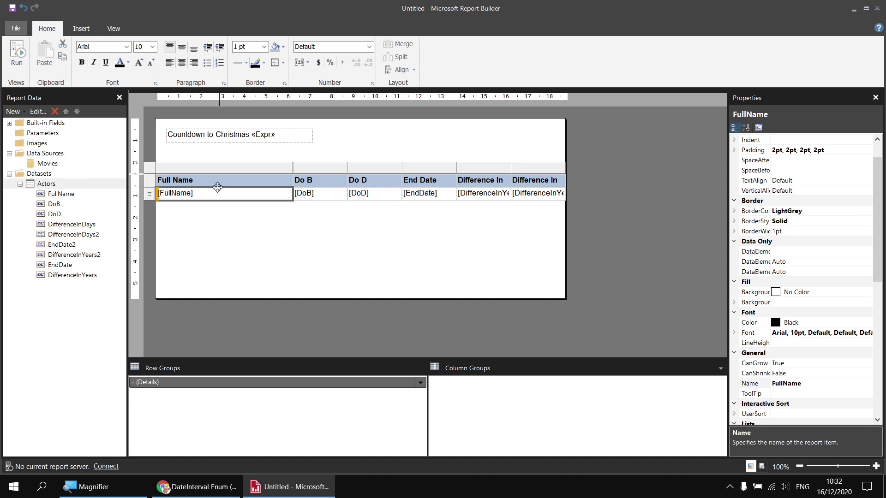
{"action": "left_click", "coordinate": [223, 184]}
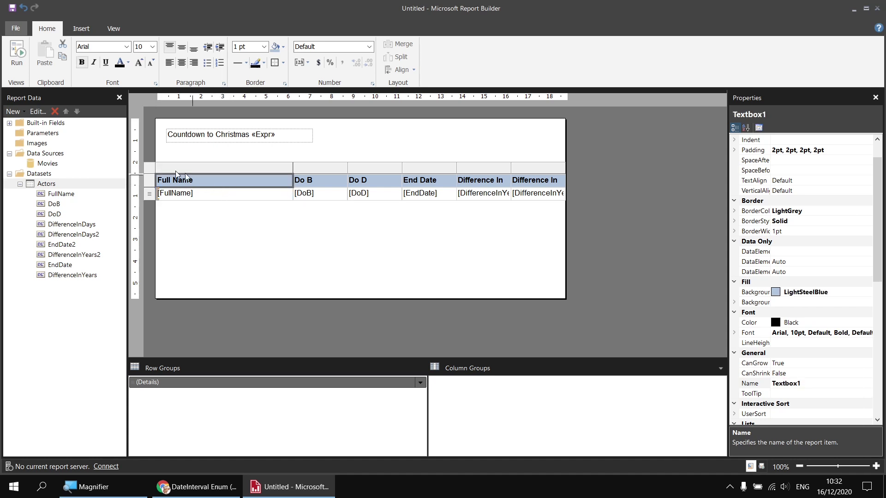
{"action": "right_click", "coordinate": [148, 168]}
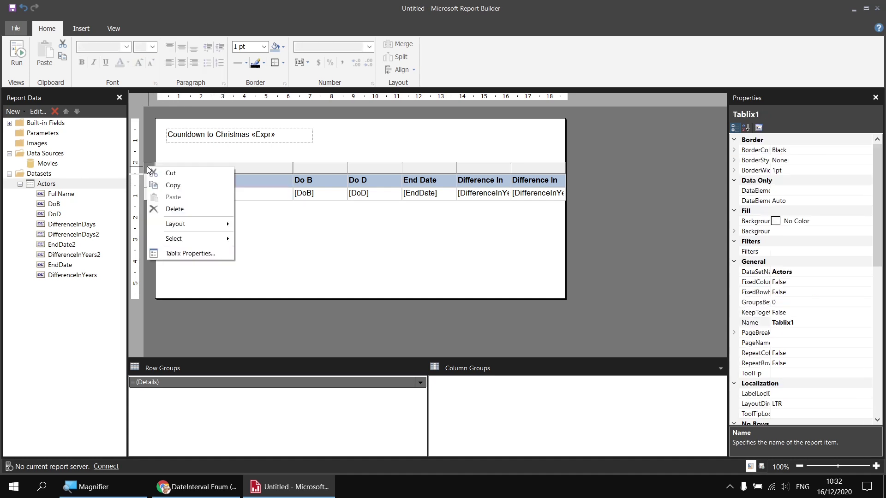
{"action": "left_click", "coordinate": [196, 254]}
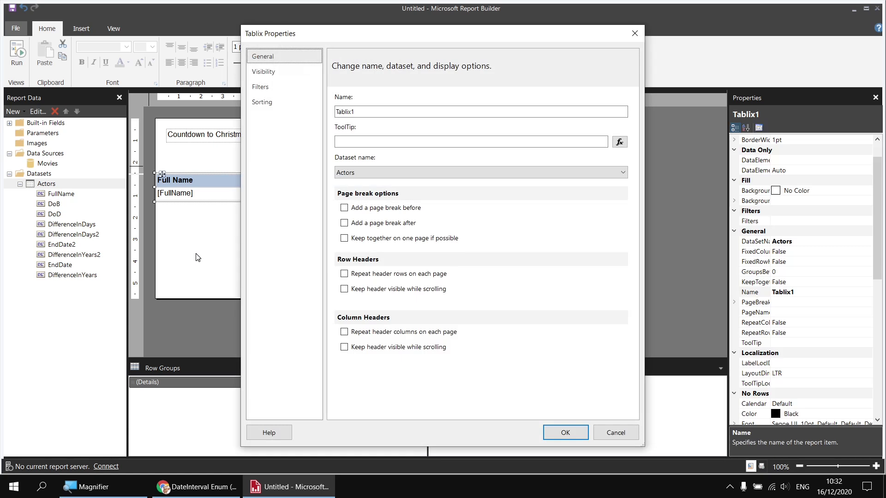
{"action": "left_click", "coordinate": [263, 102]}
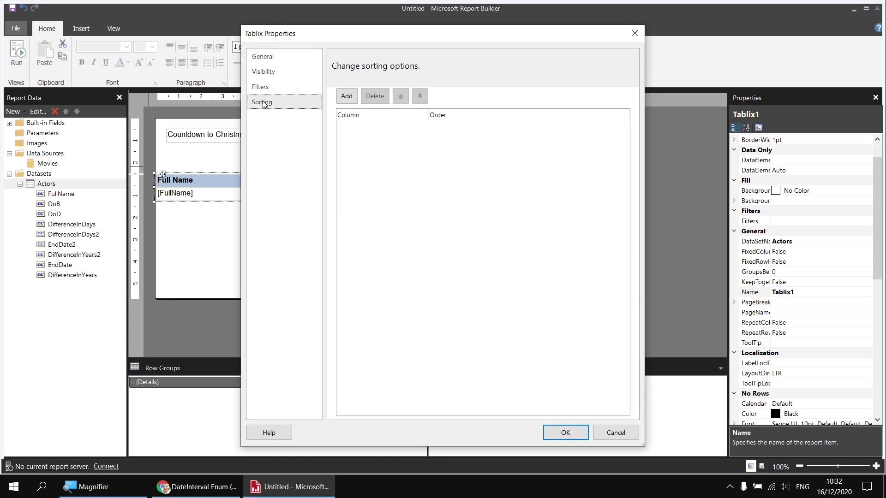
{"action": "left_click", "coordinate": [348, 97]}
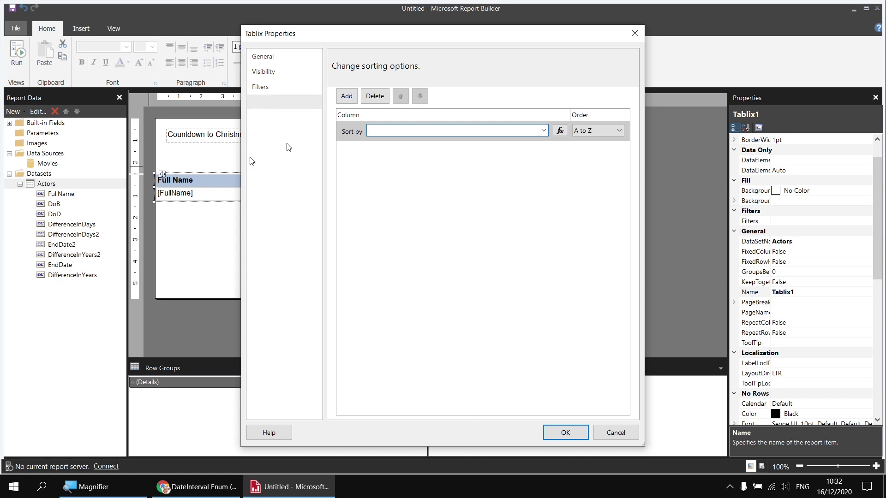
- Set the first sorting level to the expression =Month(Fields!DoB.Value) in Z to A order
{"action": "left_click", "coordinate": [544, 130]}
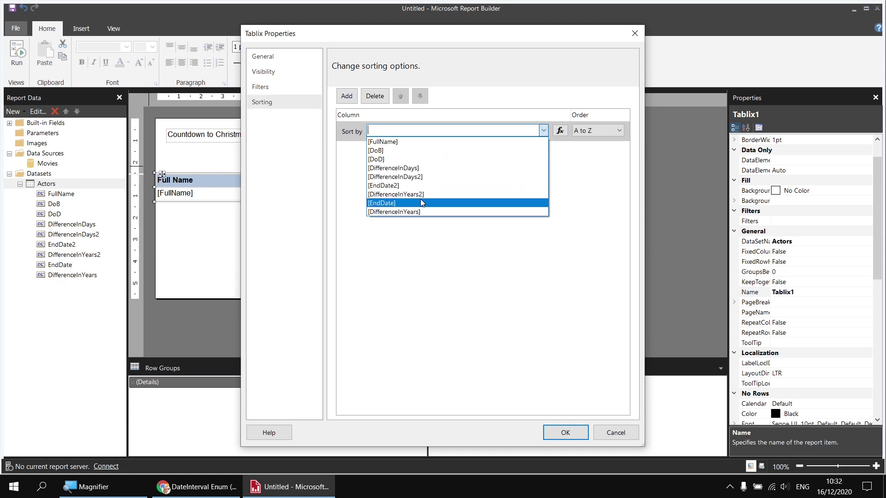
{"action": "left_click", "coordinate": [560, 132]}
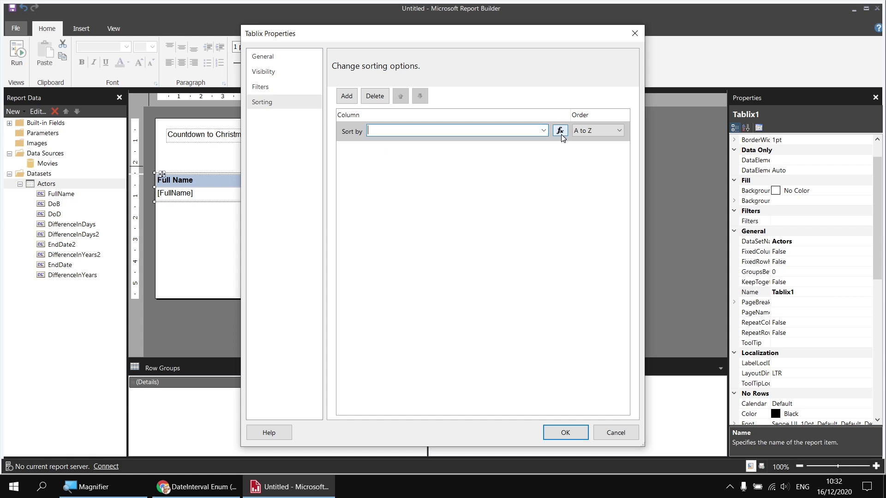
{"action": "left_click", "coordinate": [560, 131]}
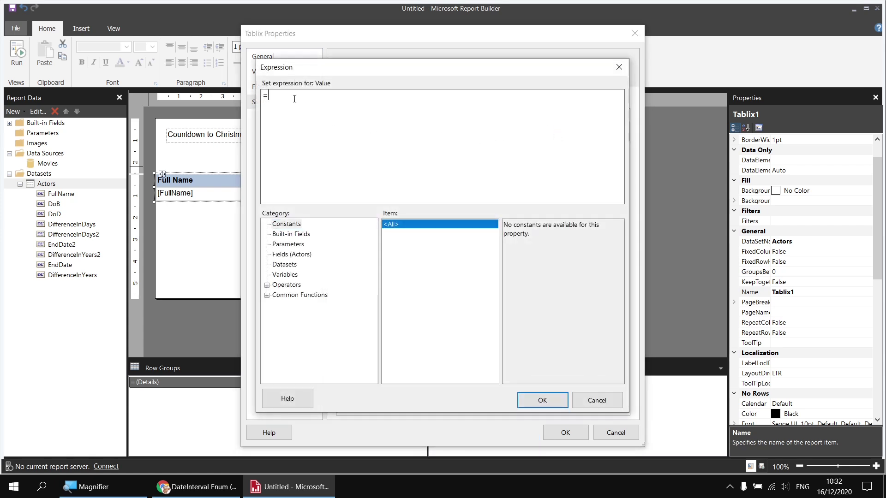
{"action": "type", "text": "Month("}
{"action": "left_click", "coordinate": [282, 254]}
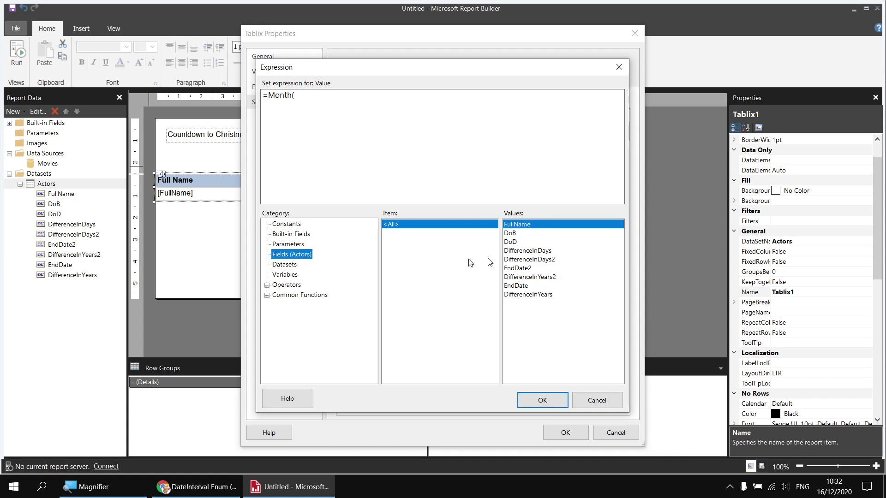
{"action": "double_click", "coordinate": [513, 233]}
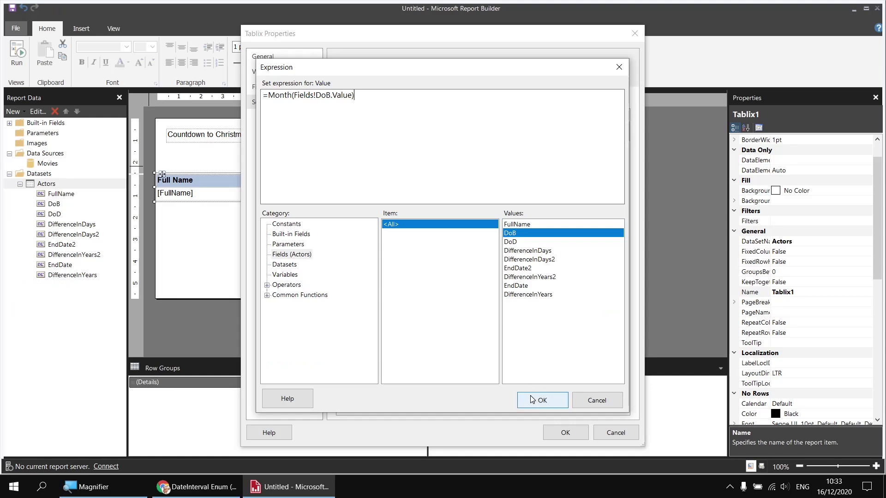
{"action": "left_click", "coordinate": [531, 342]}
{"action": "left_click", "coordinate": [582, 132]}
{"action": "left_click", "coordinate": [590, 155]}
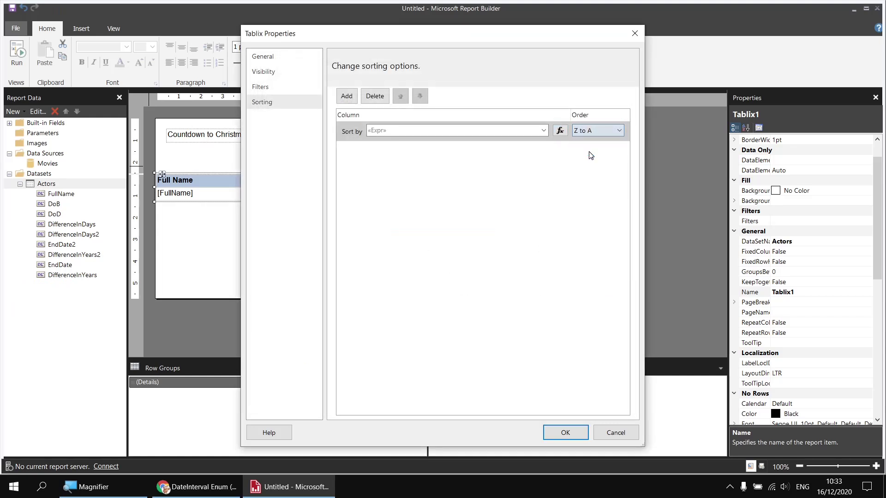
- Add a second sorting level with the expression =Day(Fields!DoB.Value) in Z to A order
{"action": "left_click", "coordinate": [347, 96]}
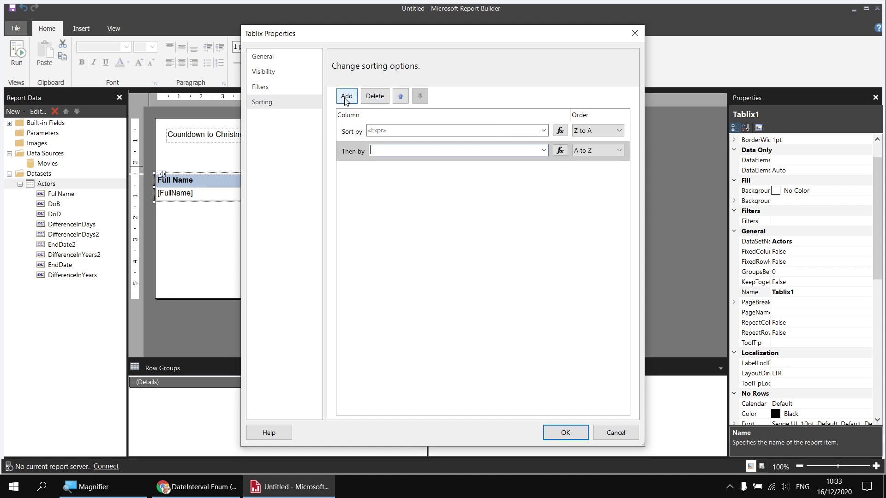
{"action": "left_click", "coordinate": [561, 151]}
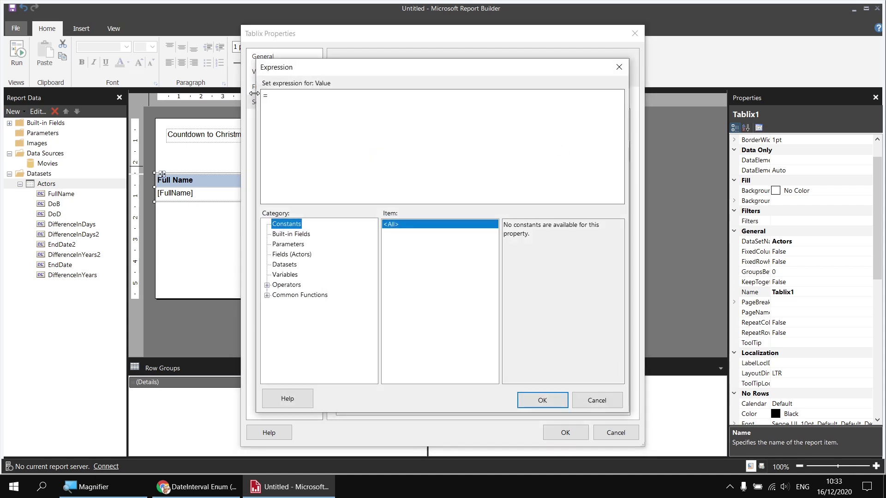
{"action": "type", "text": "Day("}
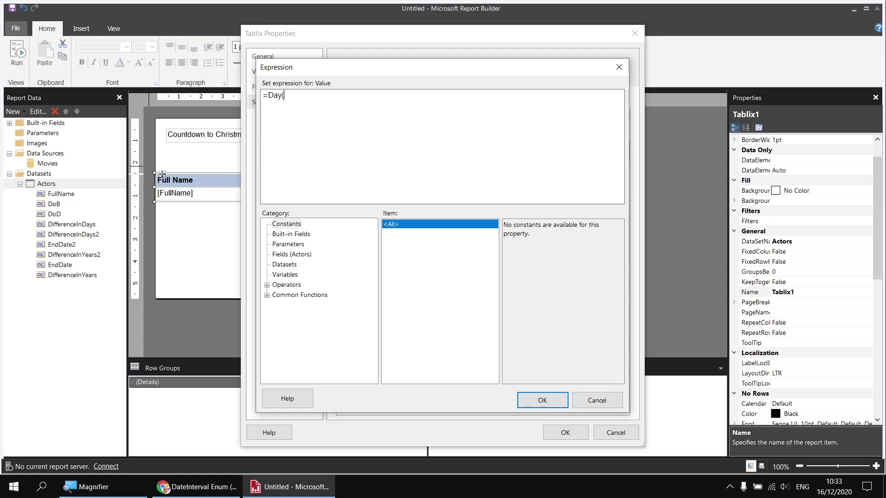
{"action": "left_click", "coordinate": [307, 256]}
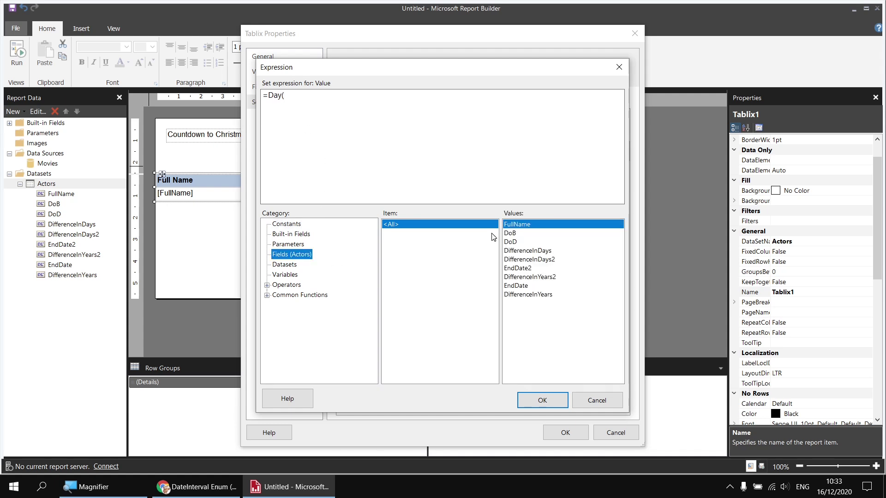
{"action": "double_click", "coordinate": [510, 234]}
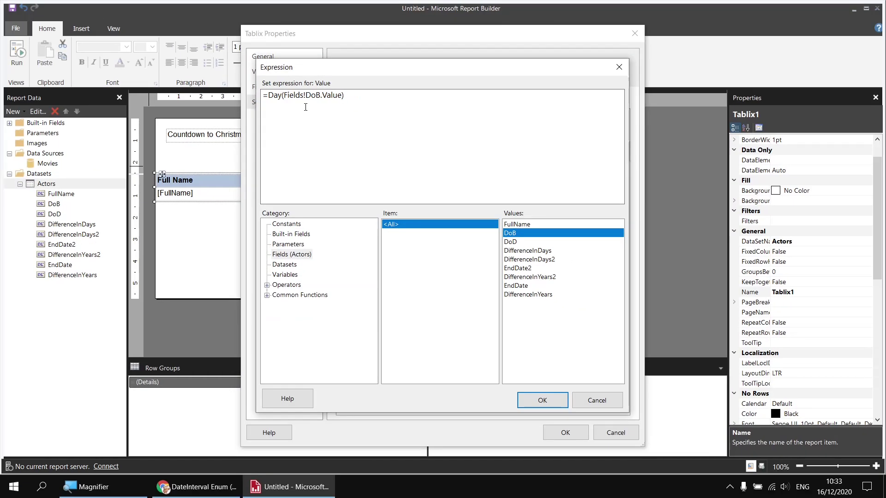
{"action": "left_click", "coordinate": [537, 398]}
{"action": "left_click", "coordinate": [618, 150]}
{"action": "left_click", "coordinate": [590, 170]}
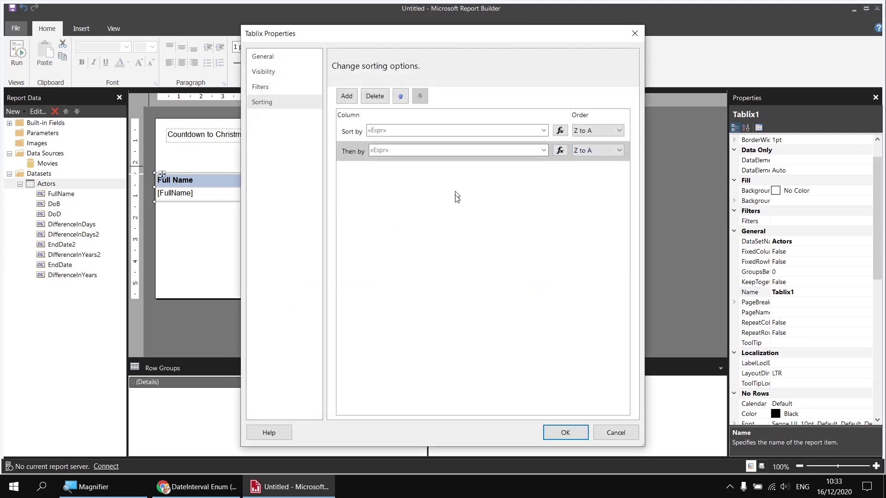
- Add a third sort level to the table using the expression =Year(Fields!DoB.Value), ordered Z to A
{"action": "left_click", "coordinate": [347, 97]}
{"action": "left_click", "coordinate": [560, 170]}
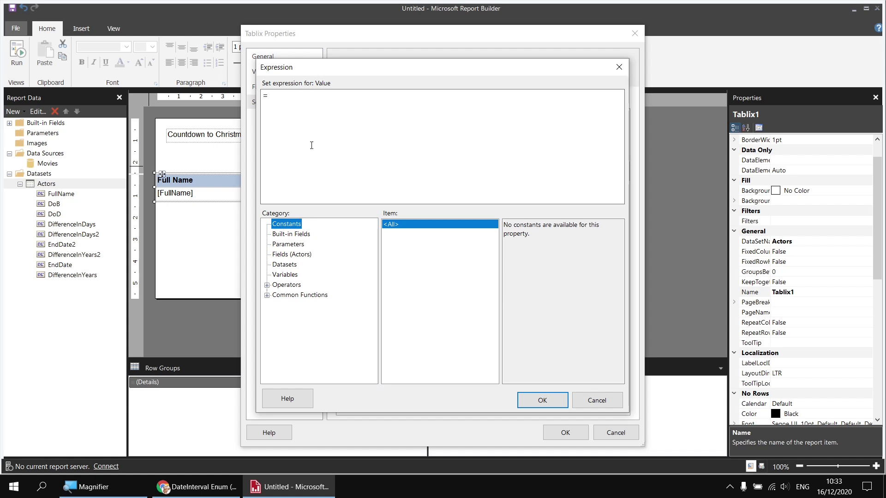
{"action": "left_click", "coordinate": [311, 146]}
{"action": "type", "text": "Year("}
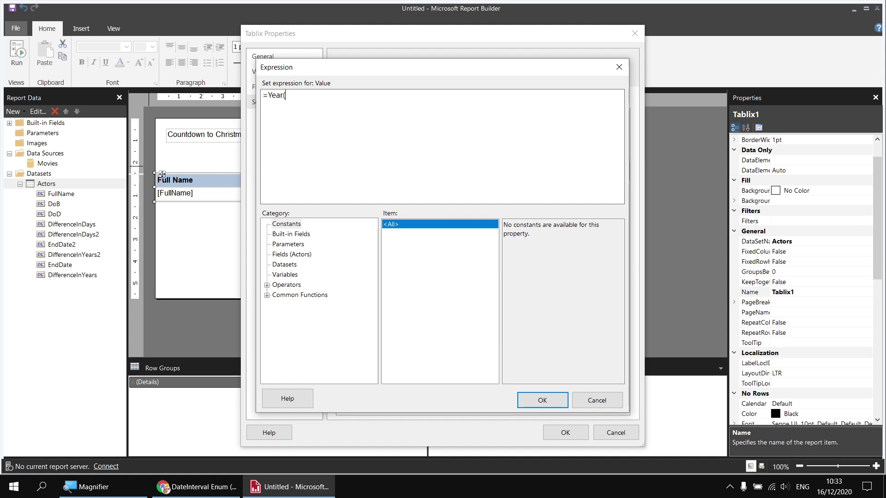
{"action": "left_click", "coordinate": [291, 254]}
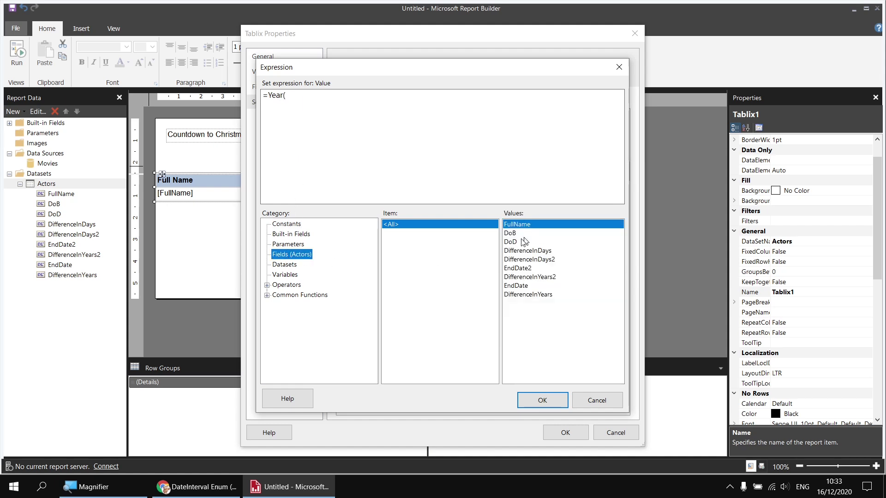
{"action": "double_click", "coordinate": [510, 234]}
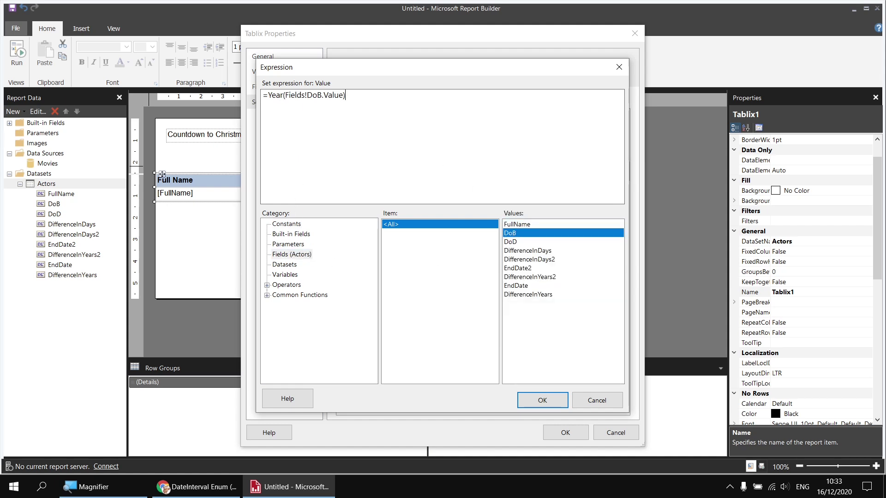
{"action": "left_click", "coordinate": [542, 400]}
{"action": "left_click", "coordinate": [589, 176]}
{"action": "left_click", "coordinate": [587, 189]}
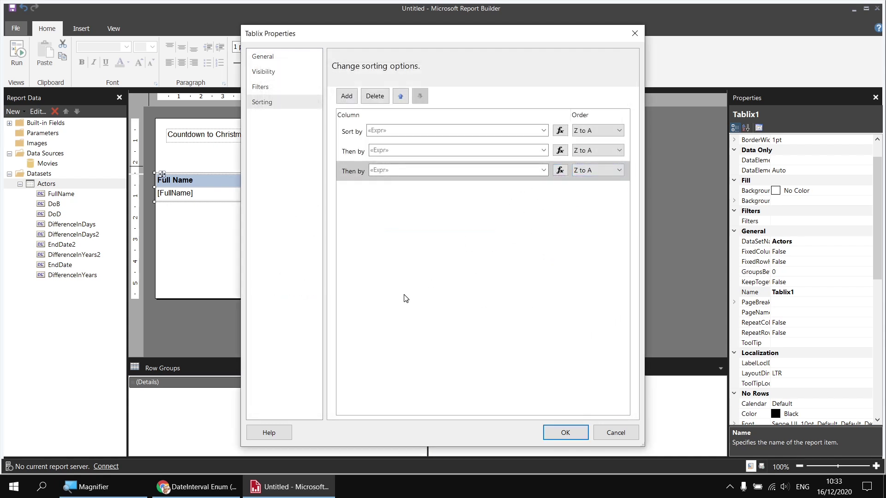
{"action": "left_click", "coordinate": [565, 432]}
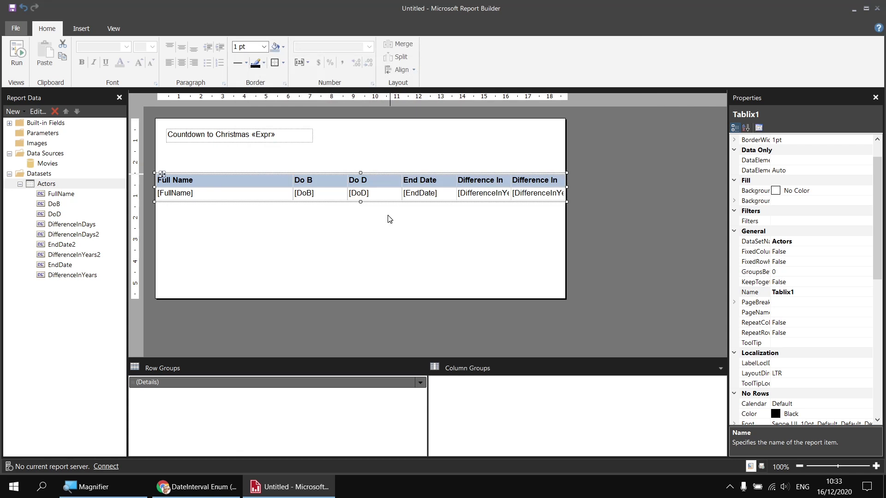
- Delete the Do D column from the table
{"action": "left_click", "coordinate": [379, 181]}
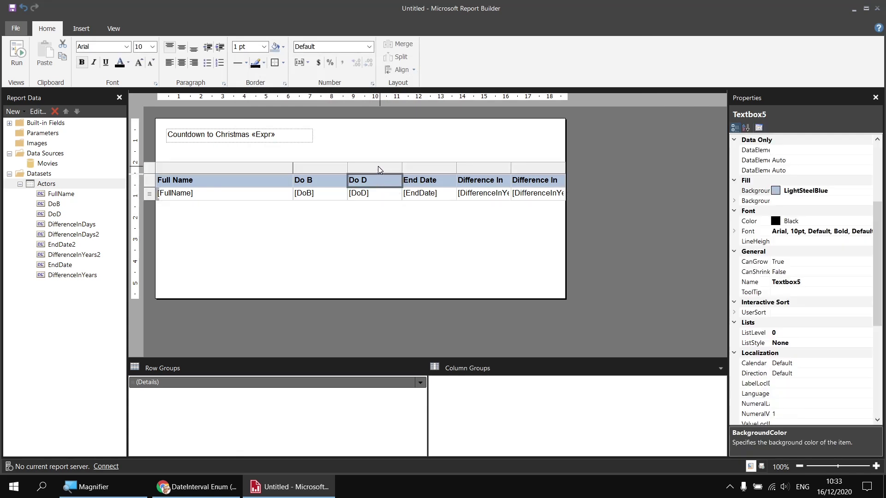
{"action": "left_click", "coordinate": [379, 169]}
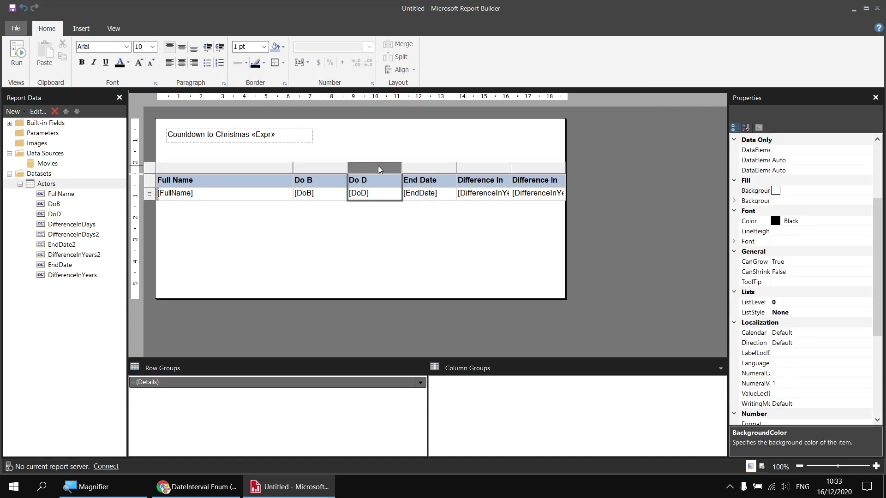
{"action": "right_click", "coordinate": [379, 170]}
{"action": "left_click", "coordinate": [390, 183]}
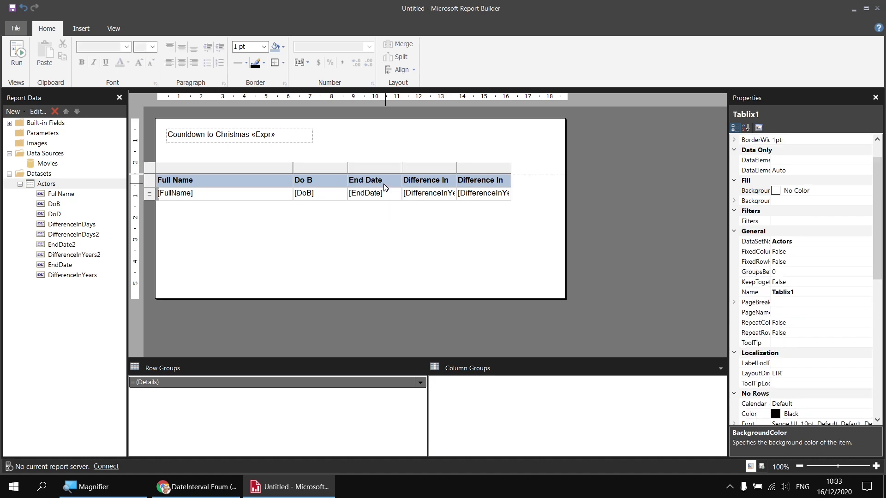
- Set the number format of the EndDate detail cell to dd MMM yyyy
{"action": "left_click", "coordinate": [363, 198]}
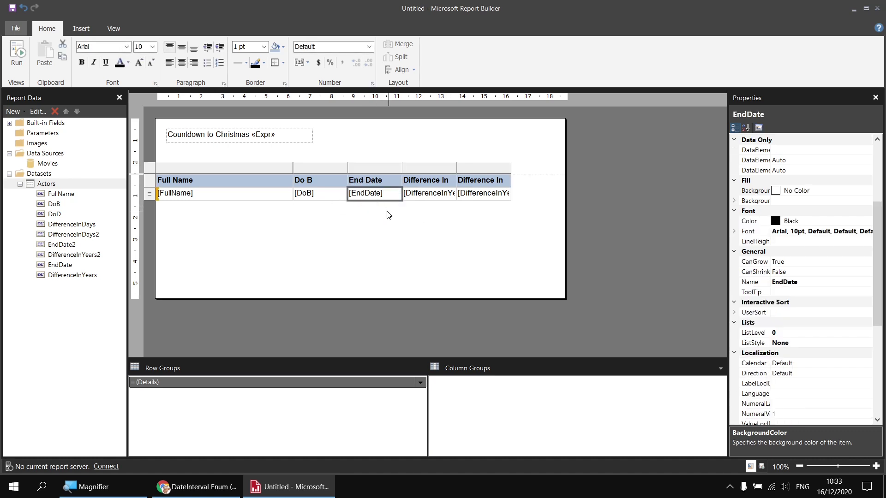
{"action": "scroll", "coordinate": [814, 371], "scroll_direction": "down", "scroll_amount": 3}
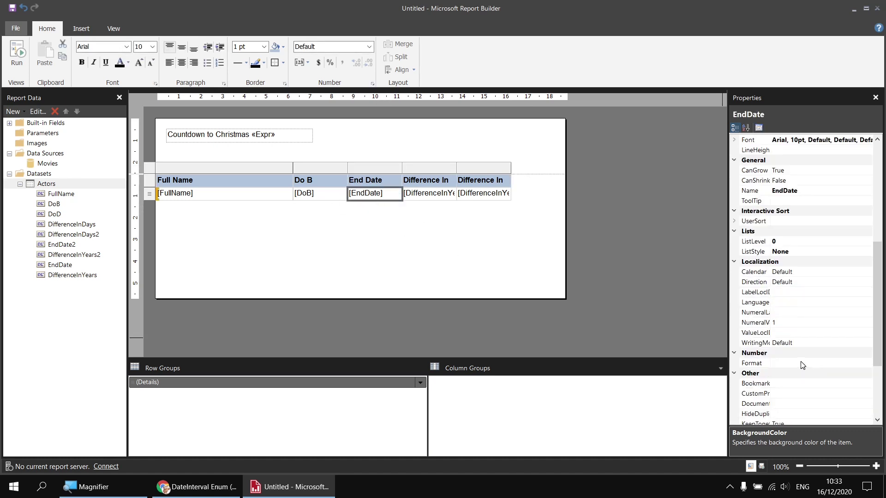
{"action": "left_click", "coordinate": [801, 363]}
{"action": "type", "text": "dd MMM yyyy"}
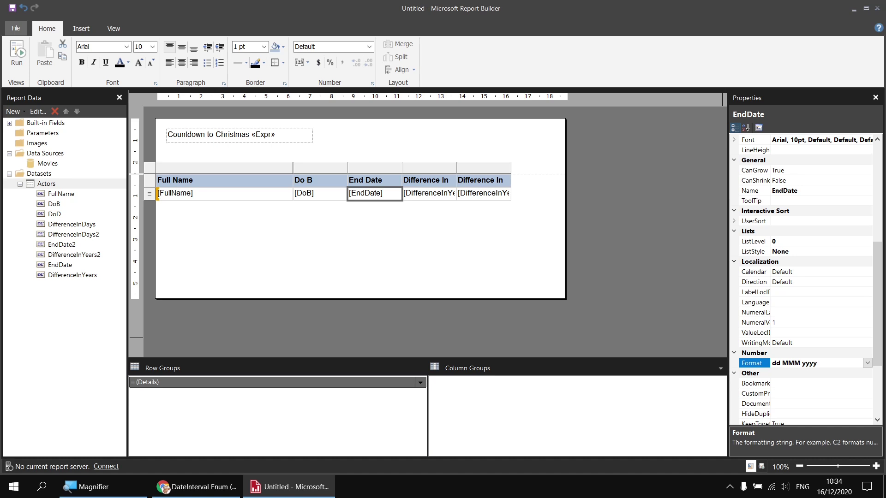
- Run the report and compare the birth dates, end dates and both year-difference columns across its pages, then return to the design
{"action": "left_click", "coordinate": [19, 59]}
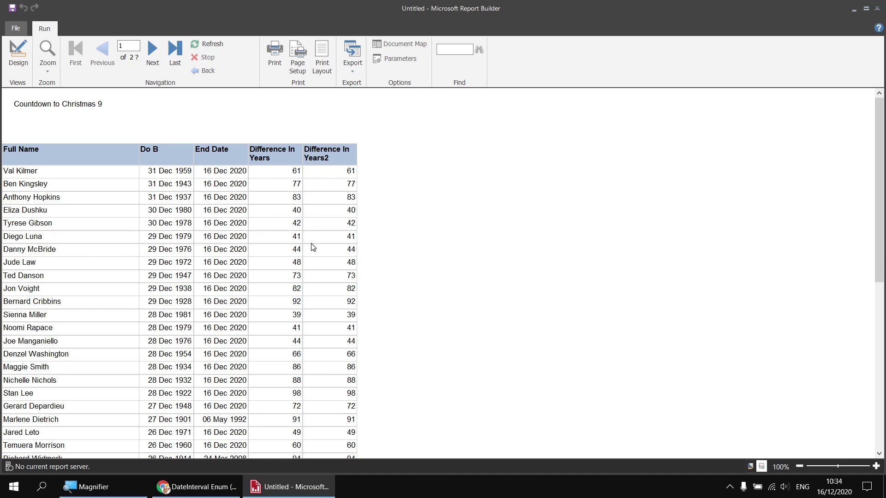
{"action": "scroll", "coordinate": [313, 247], "scroll_direction": "down", "scroll_amount": 3}
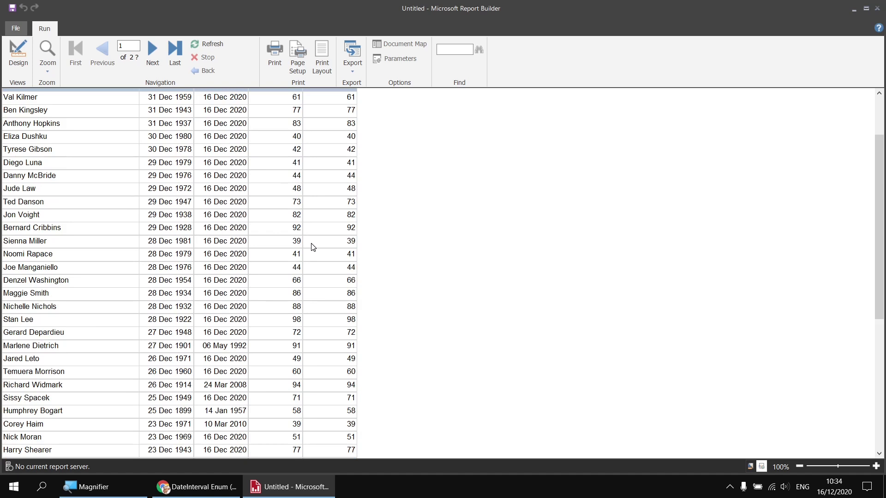
{"action": "scroll", "coordinate": [313, 247], "scroll_direction": "up", "scroll_amount": 3}
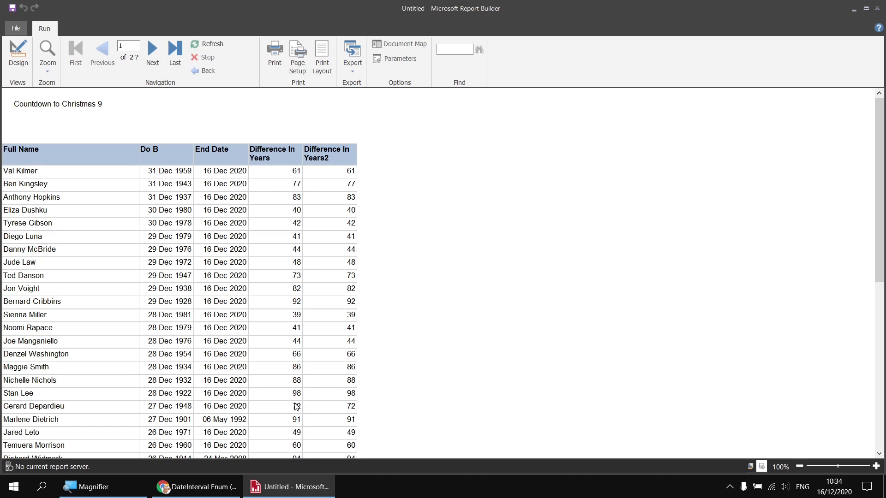
{"action": "scroll", "coordinate": [282, 392], "scroll_direction": "down", "scroll_amount": 1}
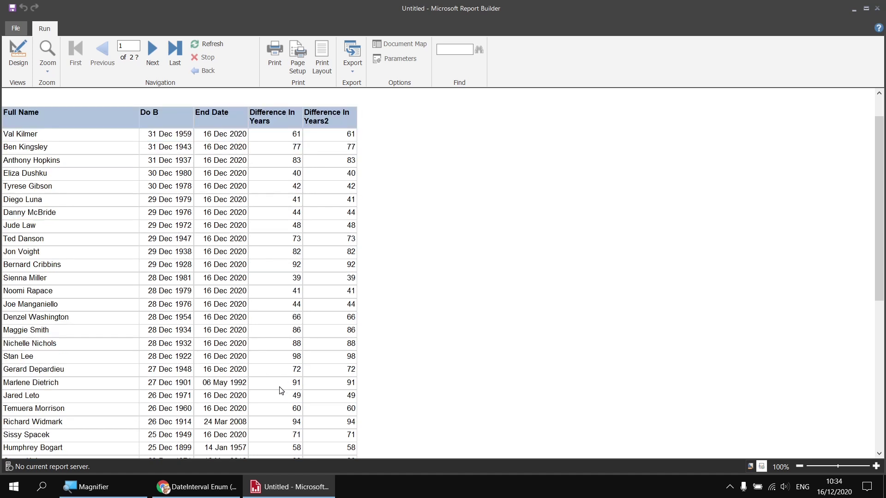
{"action": "scroll", "coordinate": [282, 391], "scroll_direction": "down", "scroll_amount": 5}
{"action": "scroll", "coordinate": [281, 391], "scroll_direction": "down", "scroll_amount": 5}
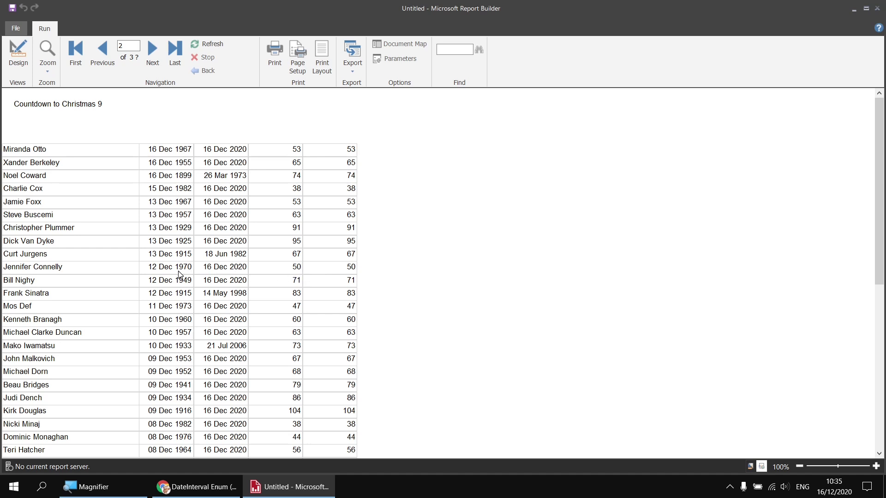
{"action": "scroll", "coordinate": [179, 274], "scroll_direction": "up", "scroll_amount": 3}
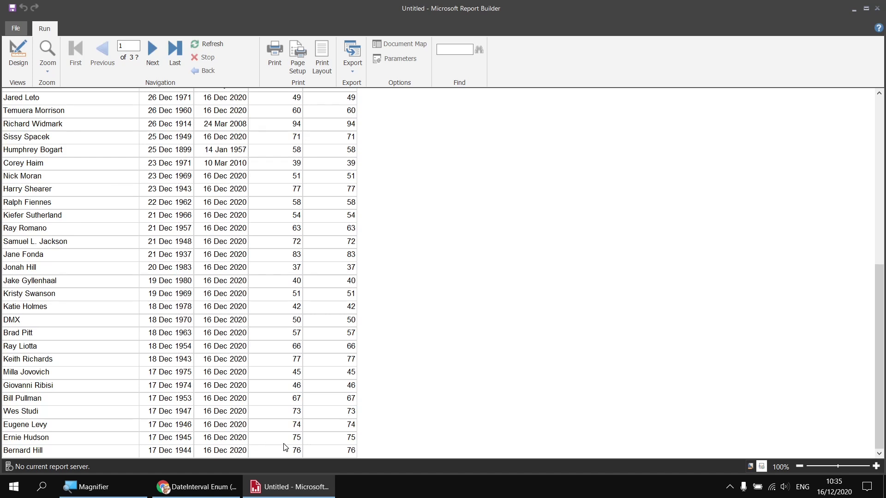
{"action": "scroll", "coordinate": [249, 382], "scroll_direction": "up", "scroll_amount": 7}
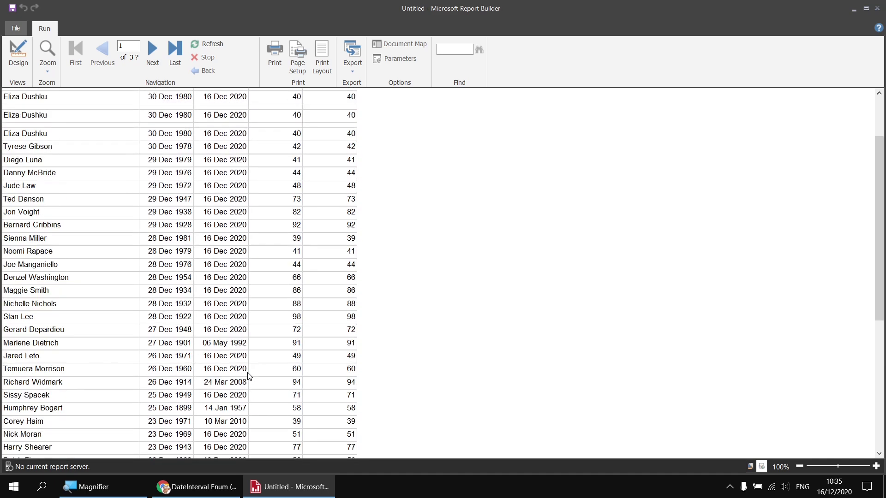
{"action": "left_click", "coordinate": [19, 56]}
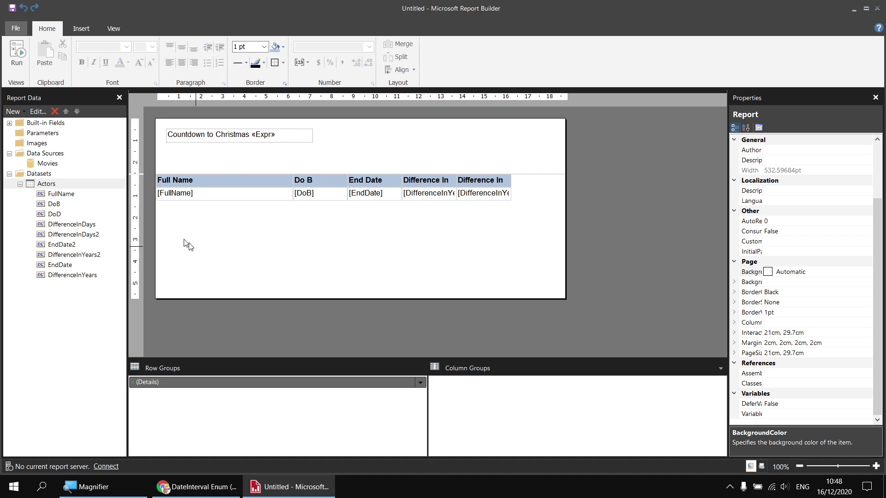
- Add a calculated field named DivideBy365 to the Actors dataset with the expression =Fields!DifferenceInDays.Value / 365
{"action": "right_click", "coordinate": [72, 185]}
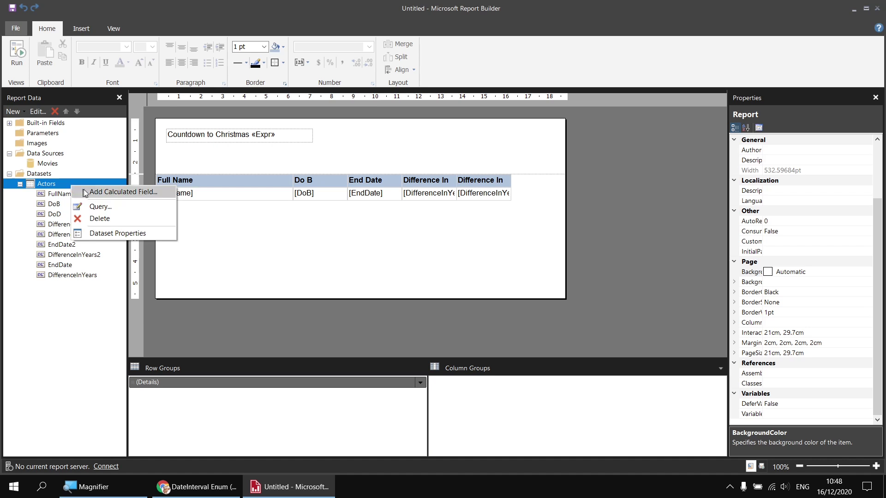
{"action": "left_click", "coordinate": [89, 193]}
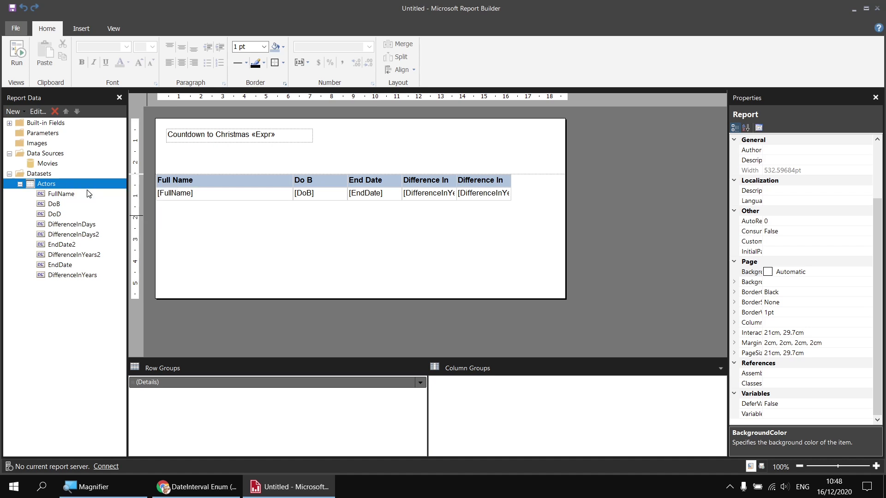
{"action": "left_click", "coordinate": [378, 311]}
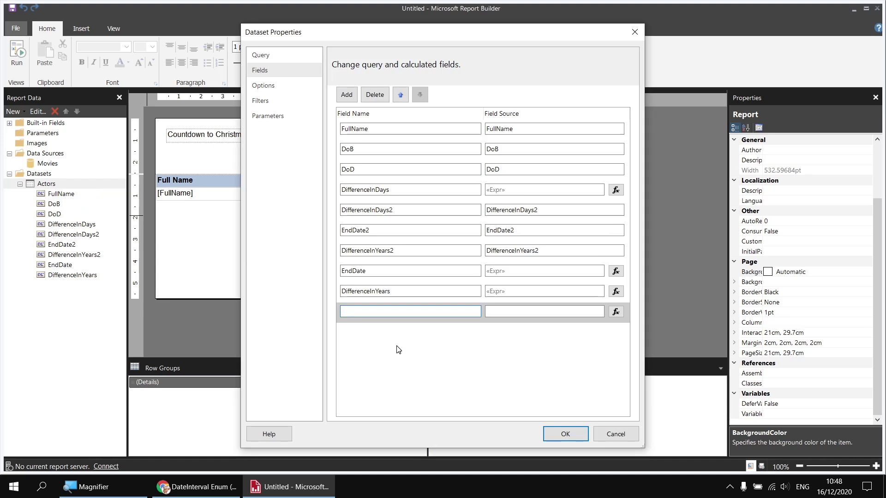
{"action": "type", "text": "DivideBy365"}
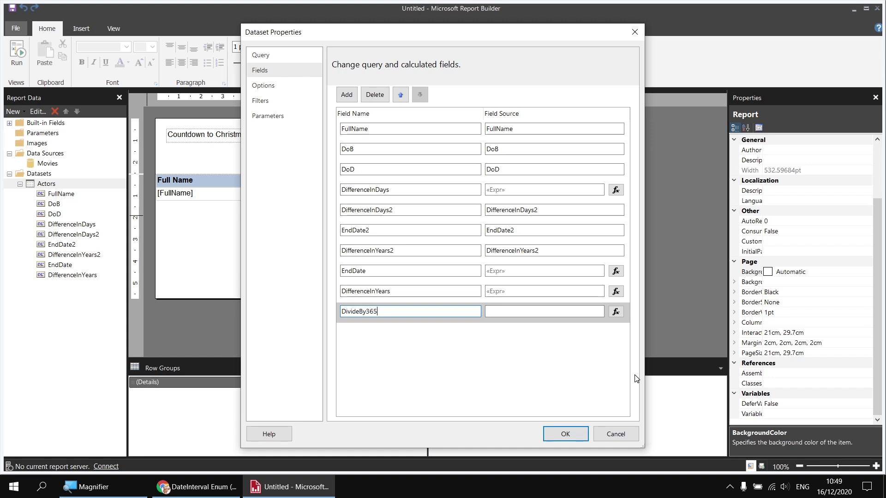
{"action": "left_click", "coordinate": [615, 312]}
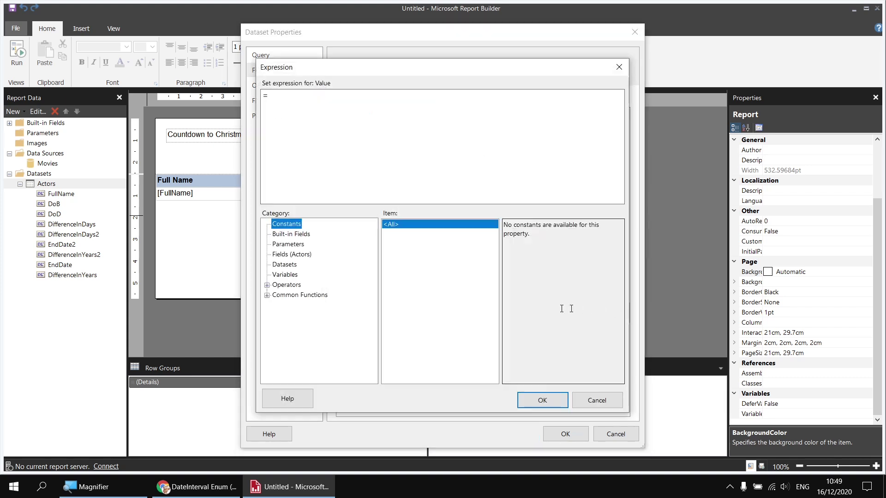
{"action": "left_click", "coordinate": [302, 255]}
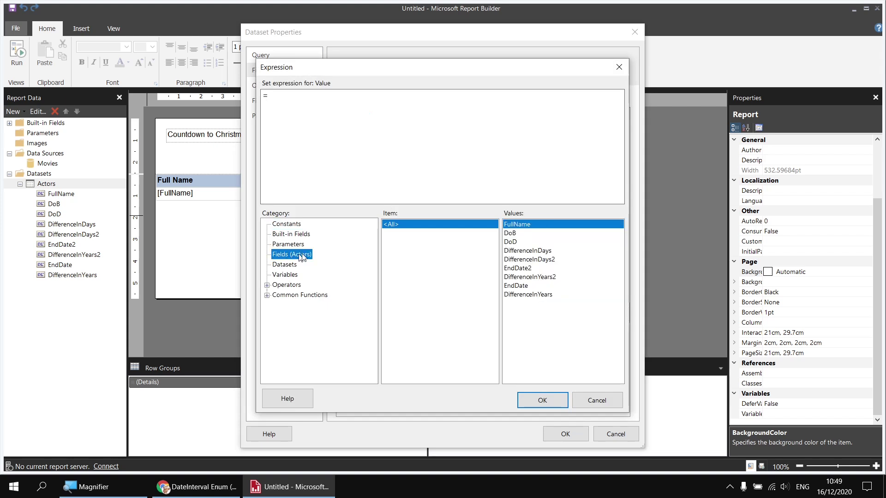
{"action": "double_click", "coordinate": [545, 252]}
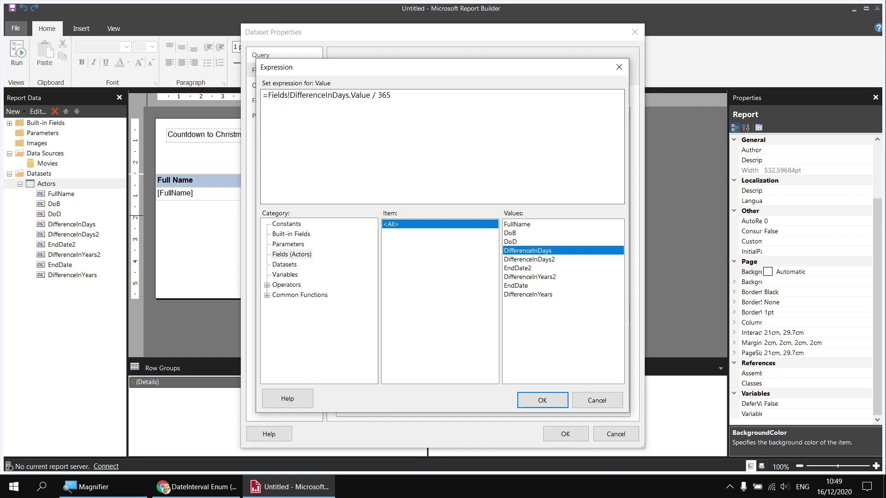
{"action": "left_click", "coordinate": [541, 400]}
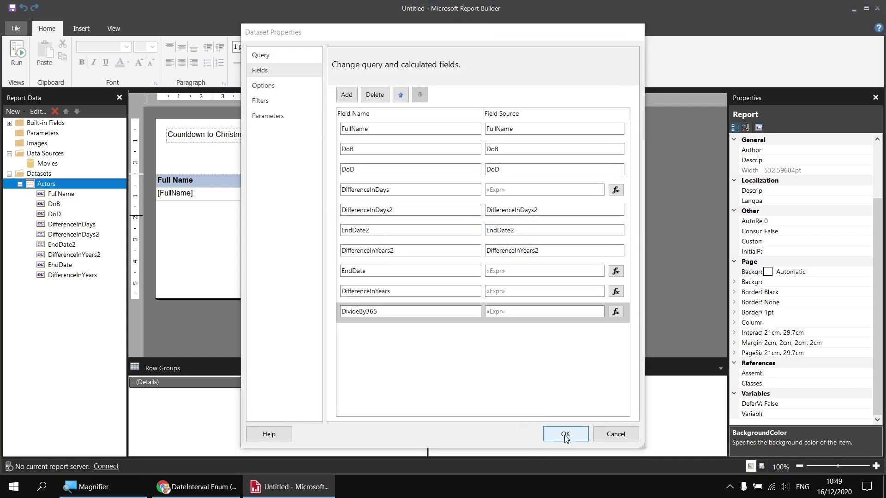
{"action": "left_click", "coordinate": [565, 434]}
- Add the DivideBy365 field as the table's last column and preview the report
{"action": "left_click_drag", "start_coordinate": [59, 285], "coordinate": [503, 192]}
{"action": "left_click", "coordinate": [16, 53]}
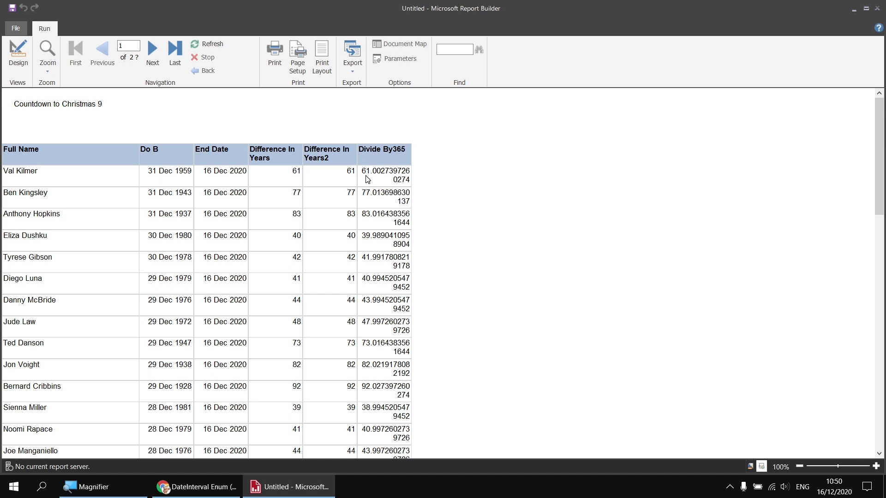
{"action": "left_click", "coordinate": [18, 56]}
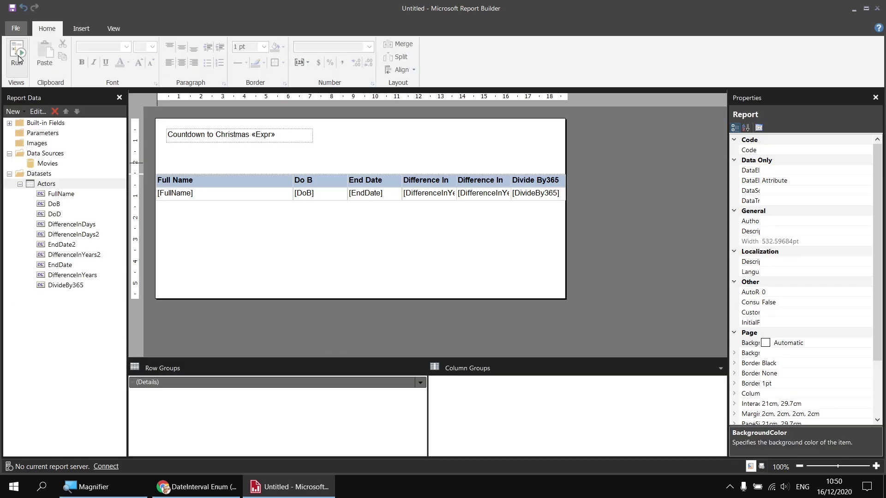
- Change the DivideBy365 field's expression to =Fields!DifferenceInDays.Value / 365.25
{"action": "right_click", "coordinate": [78, 286]}
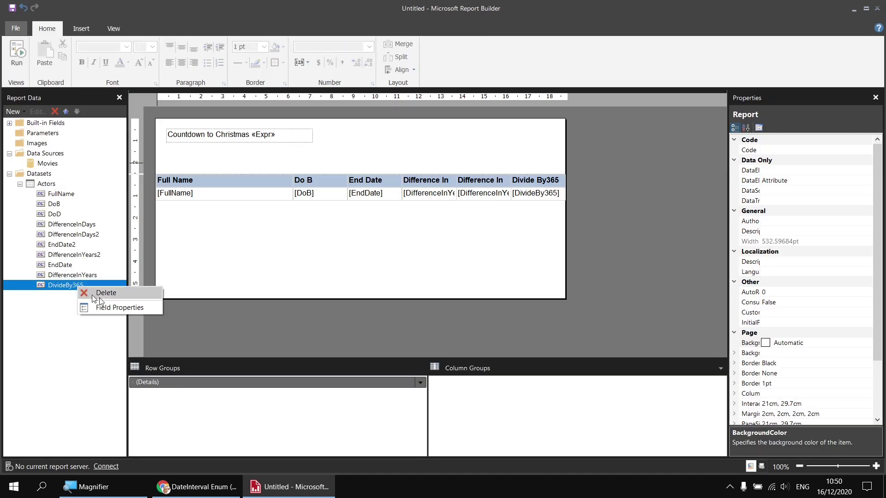
{"action": "left_click", "coordinate": [120, 308]}
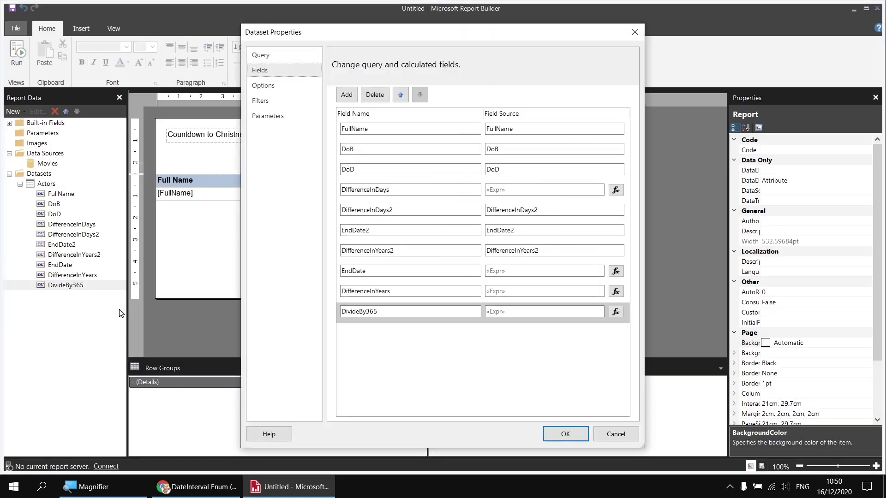
{"action": "left_click", "coordinate": [616, 311]}
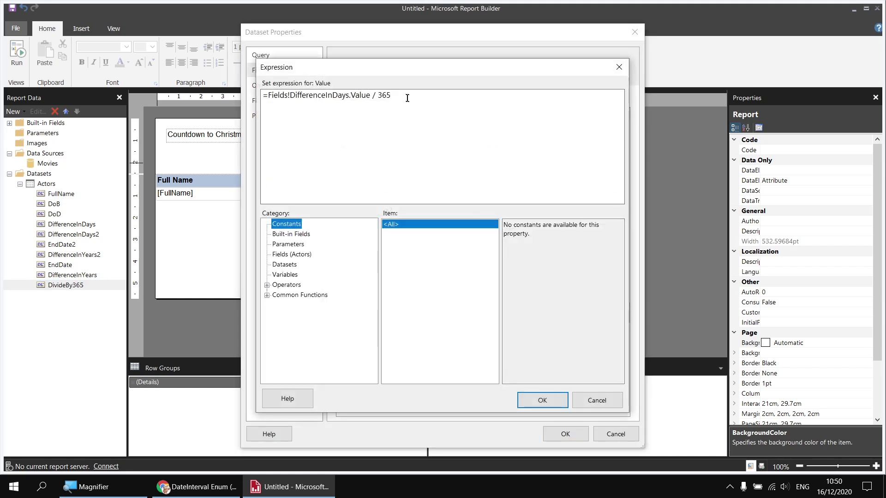
{"action": "type", "text": ".25"}
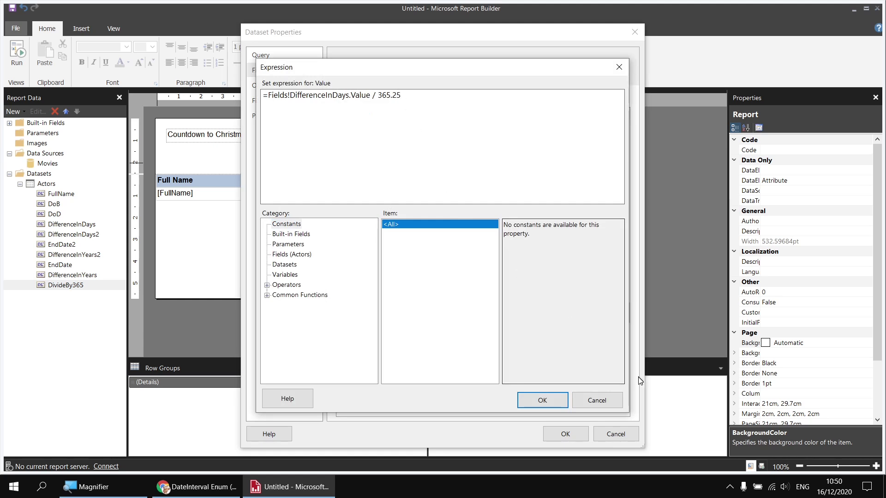
{"action": "left_click", "coordinate": [542, 400]}
{"action": "left_click", "coordinate": [564, 434]}
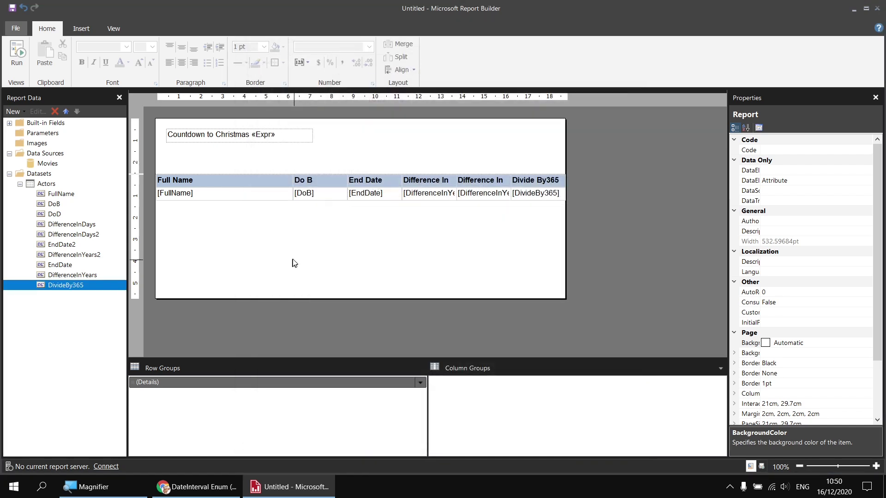
- Run the report and compare the DivideBy365 values with the year-difference columns across its pages, then return to the design
{"action": "left_click", "coordinate": [19, 54]}
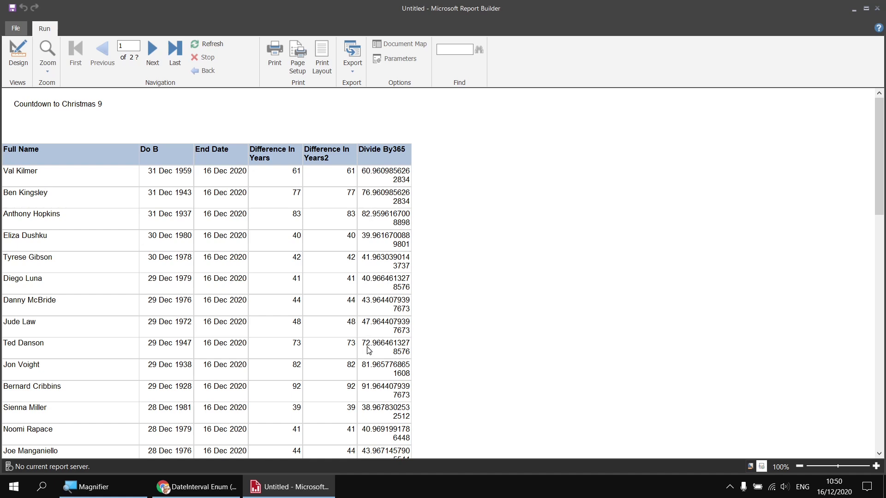
{"action": "scroll", "coordinate": [371, 366], "scroll_direction": "down", "scroll_amount": 3}
{"action": "scroll", "coordinate": [371, 365], "scroll_direction": "down", "scroll_amount": 5}
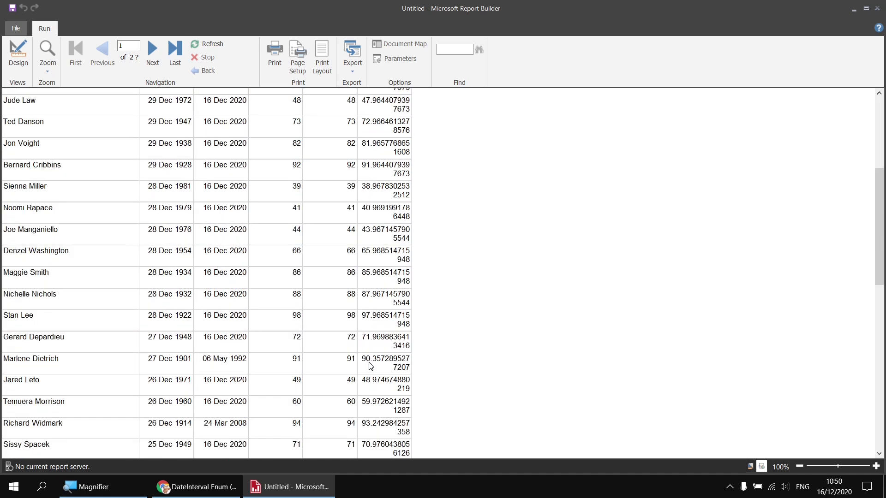
{"action": "scroll", "coordinate": [370, 366], "scroll_direction": "down", "scroll_amount": 10}
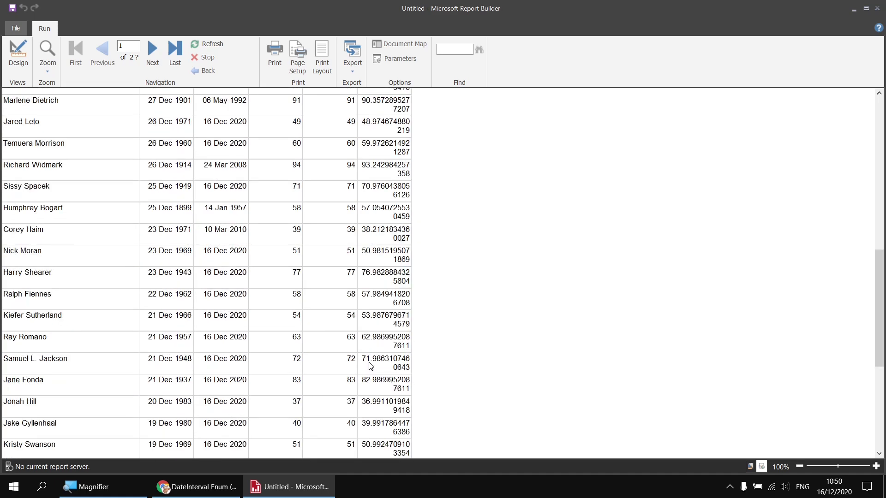
{"action": "scroll", "coordinate": [371, 366], "scroll_direction": "down", "scroll_amount": 10}
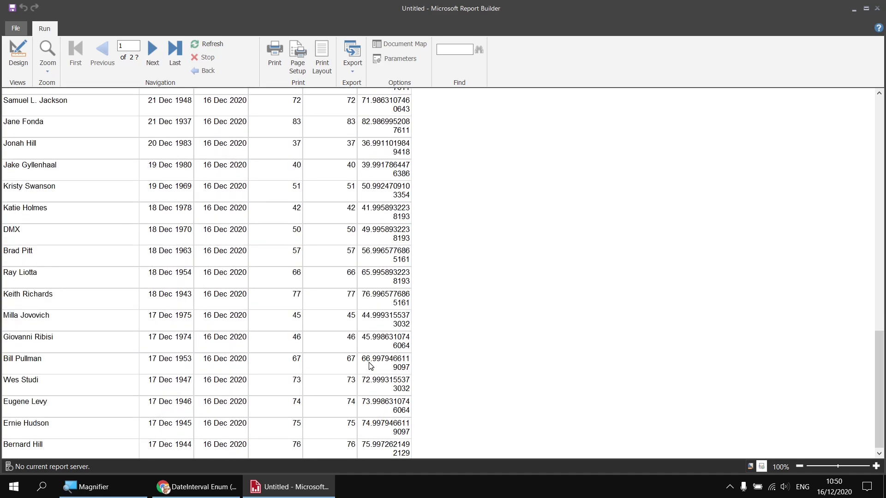
{"action": "scroll", "coordinate": [371, 366], "scroll_direction": "down", "scroll_amount": 5}
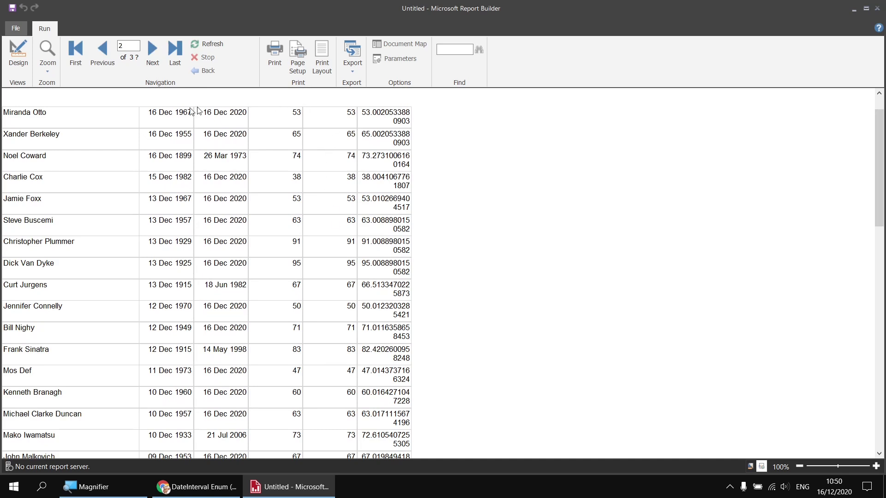
{"action": "scroll", "coordinate": [221, 145], "scroll_direction": "up", "scroll_amount": 2}
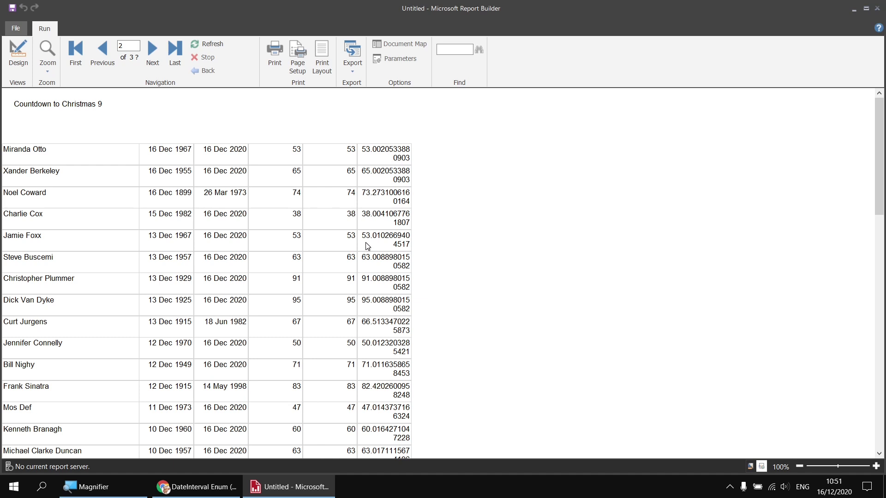
{"action": "scroll", "coordinate": [369, 245], "scroll_direction": "up", "scroll_amount": 6}
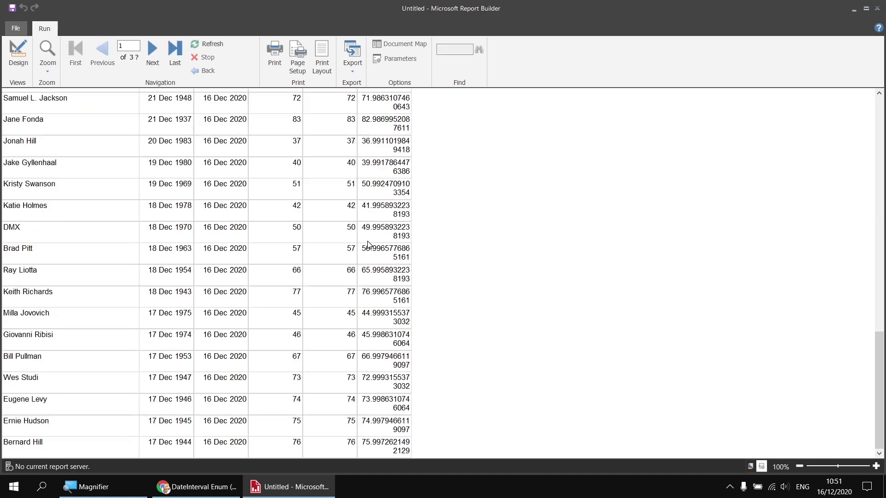
{"action": "scroll", "coordinate": [374, 238], "scroll_direction": "up", "scroll_amount": 10}
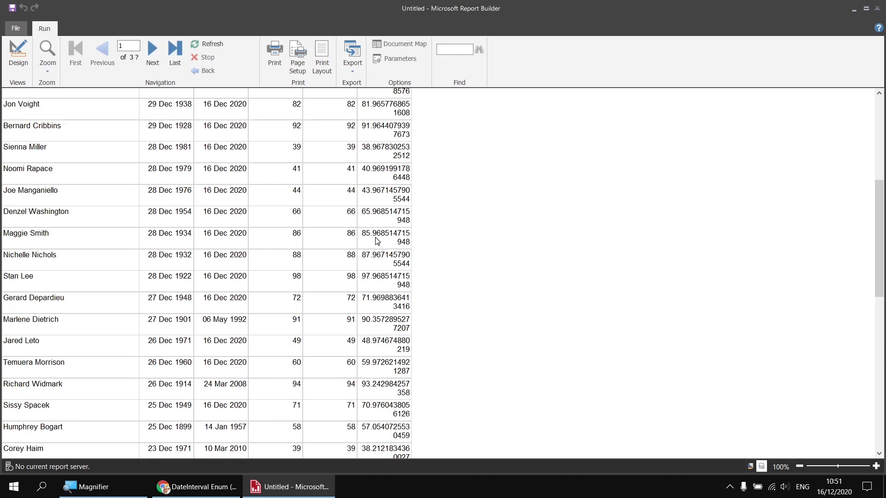
{"action": "scroll", "coordinate": [376, 241], "scroll_direction": "up", "scroll_amount": 2}
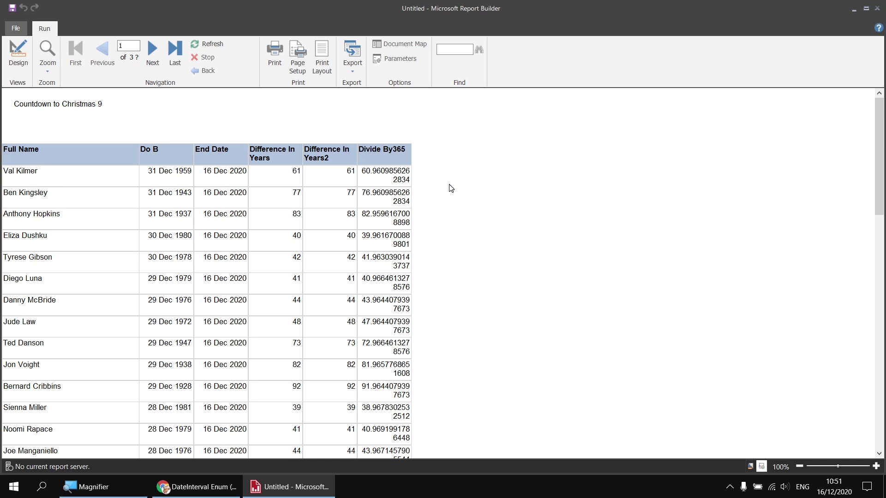
{"action": "left_click", "coordinate": [16, 53]}
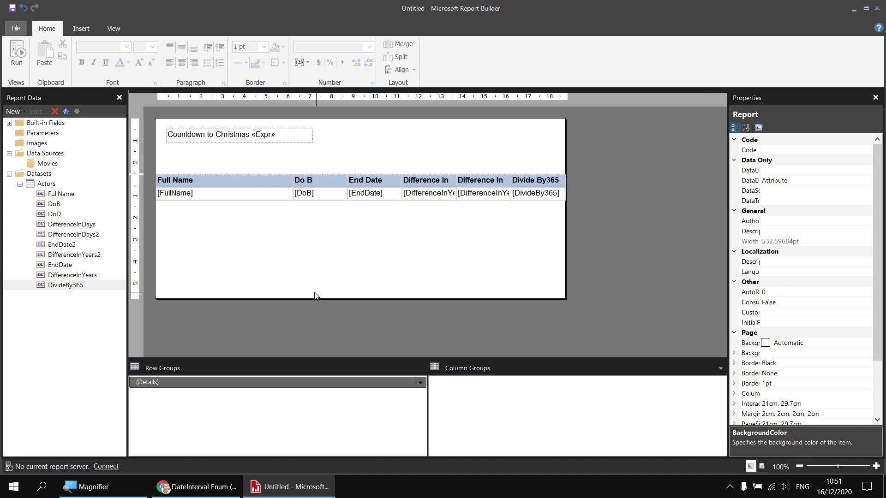
- Open the DivideBy365 field's expression for editing and look up the Int function among the conversion functions
{"action": "right_click", "coordinate": [73, 287]}
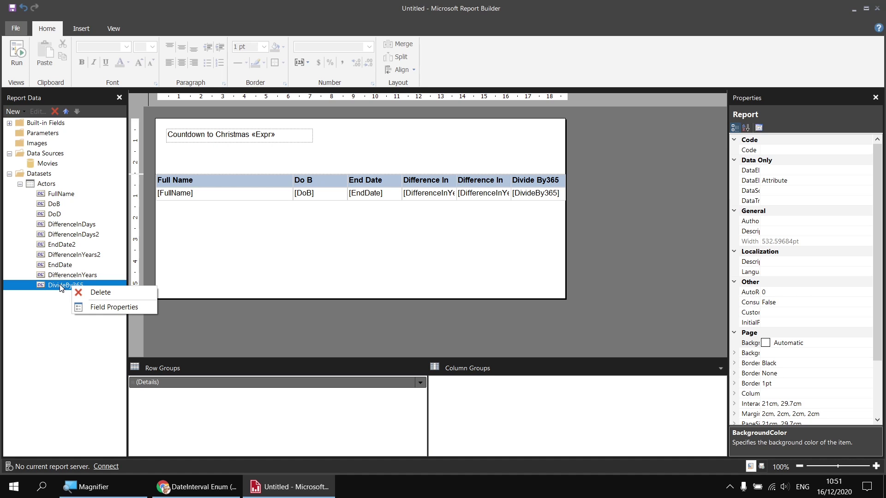
{"action": "left_click", "coordinate": [124, 307]}
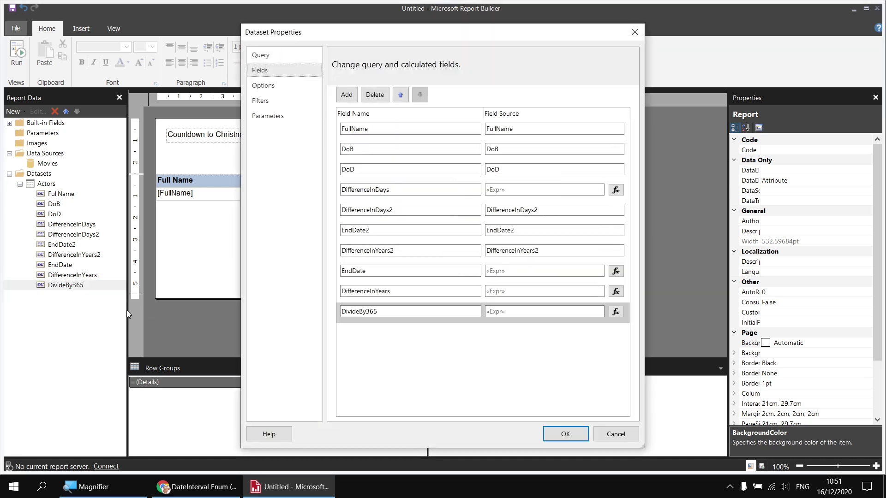
{"action": "left_click", "coordinate": [616, 312]}
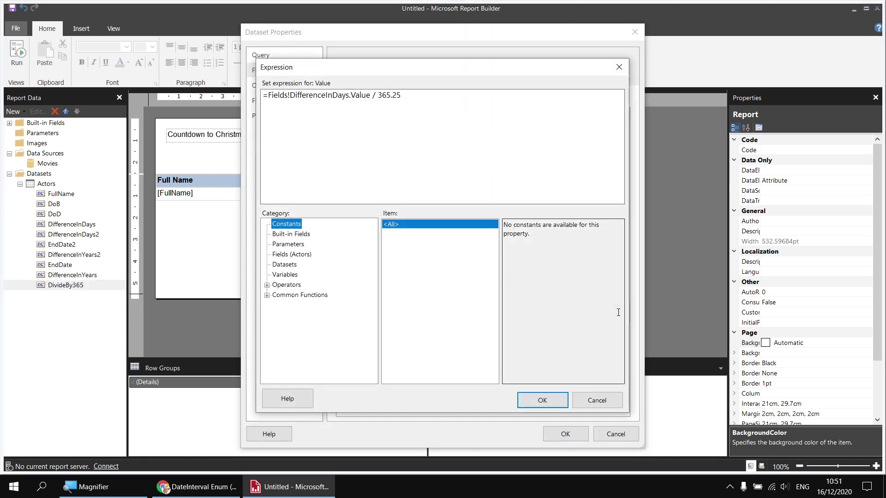
{"action": "left_click", "coordinate": [268, 297]}
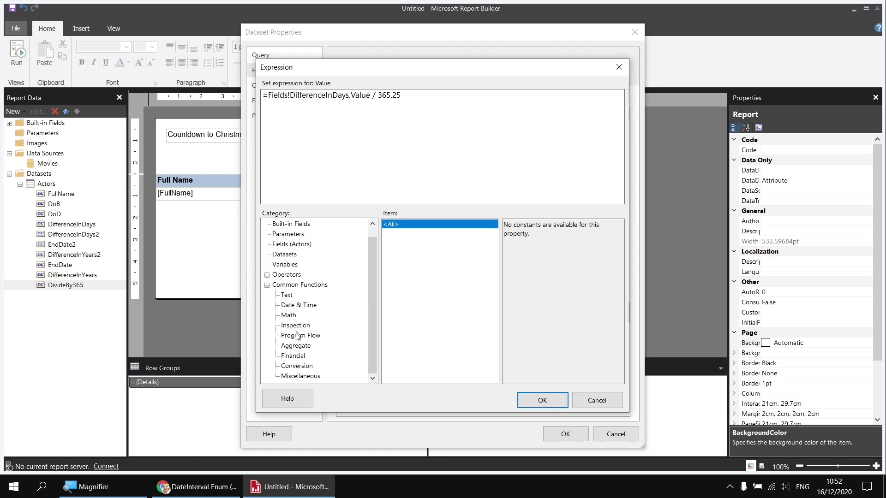
{"action": "left_click", "coordinate": [296, 368]}
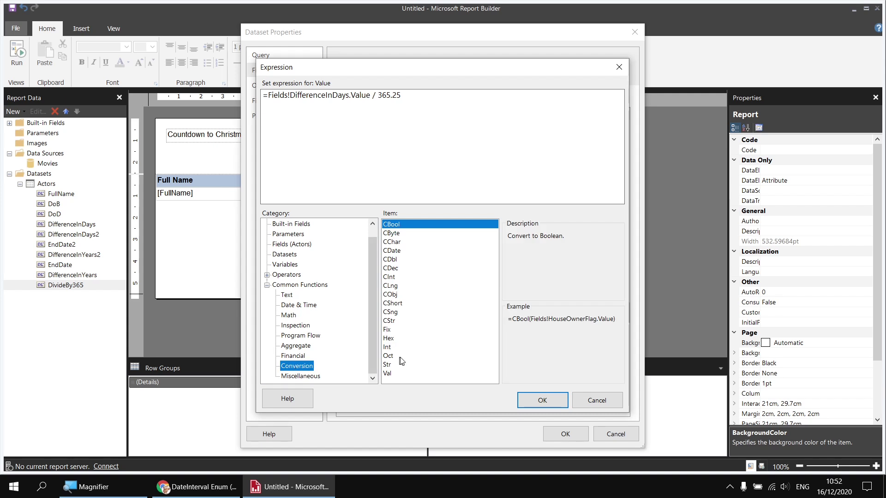
{"action": "left_click", "coordinate": [390, 349]}
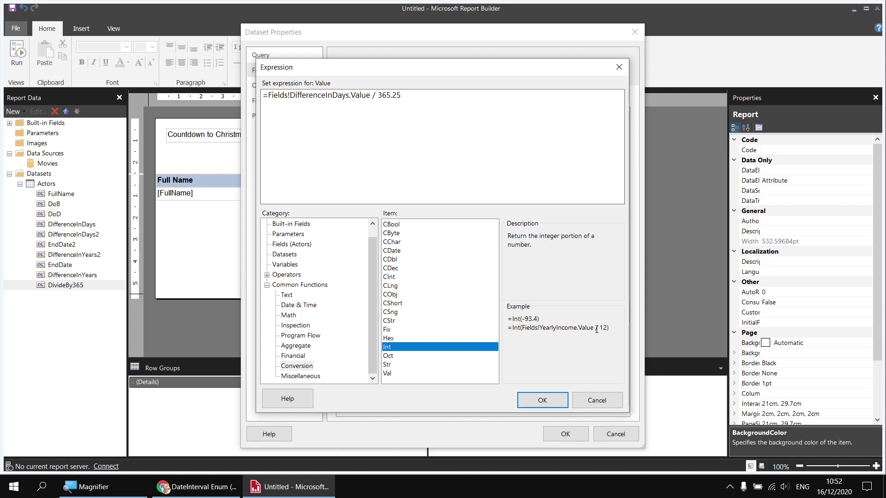
- Change the DivideBy365 expression to =Int(Fields!DifferenceInDays.Value / 365.25), apply it, and preview the report before returning to the design
{"action": "left_click", "coordinate": [266, 95]}
{"action": "type", "text": "Int"}
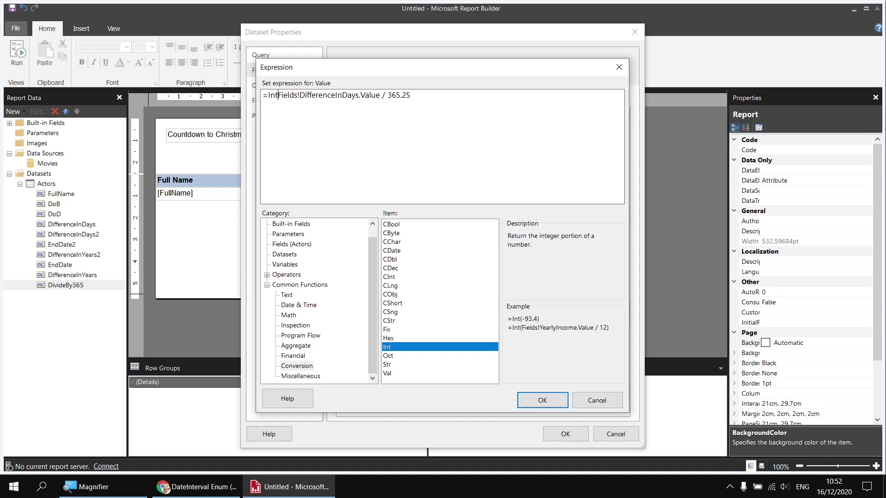
{"action": "type", "text": "("}
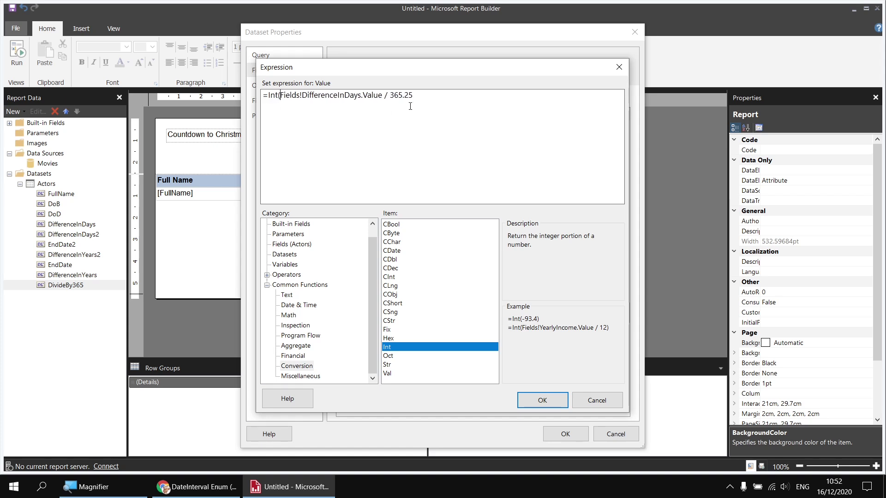
{"action": "left_click", "coordinate": [417, 95]}
{"action": "type", "text": ")"}
{"action": "left_click", "coordinate": [520, 400]}
{"action": "left_click", "coordinate": [564, 431]}
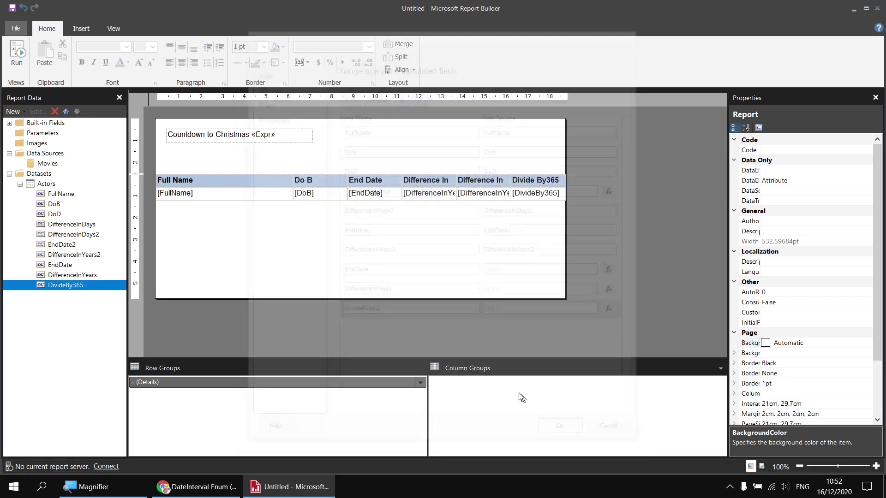
{"action": "left_click", "coordinate": [16, 52]}
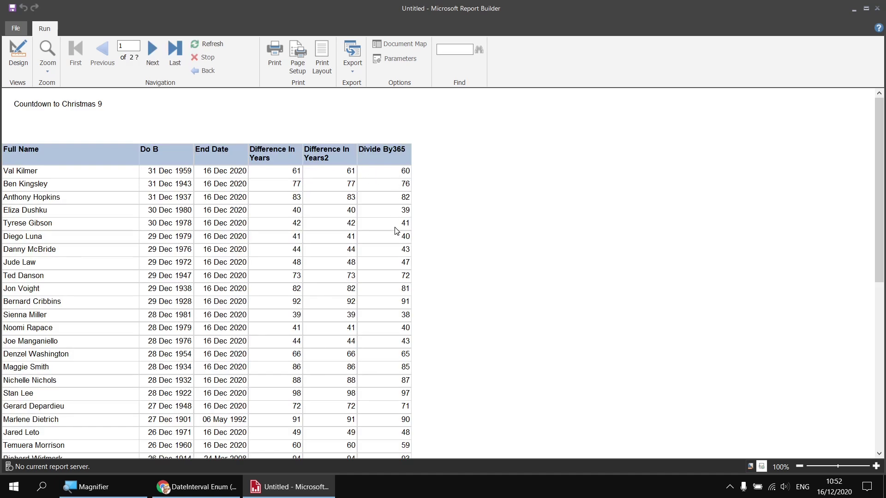
{"action": "left_click", "coordinate": [20, 52]}
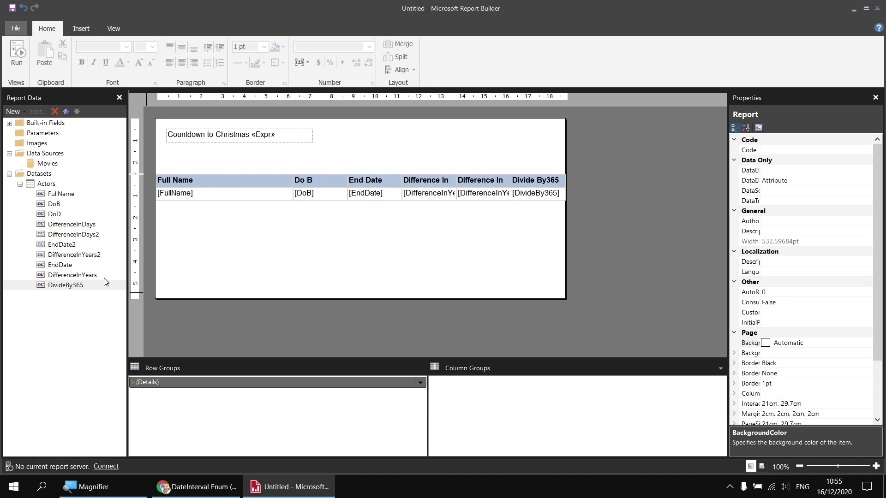
- Add a calculated field named AgeInYearsWithIIf to the Actors dataset
{"action": "right_click", "coordinate": [57, 184]}
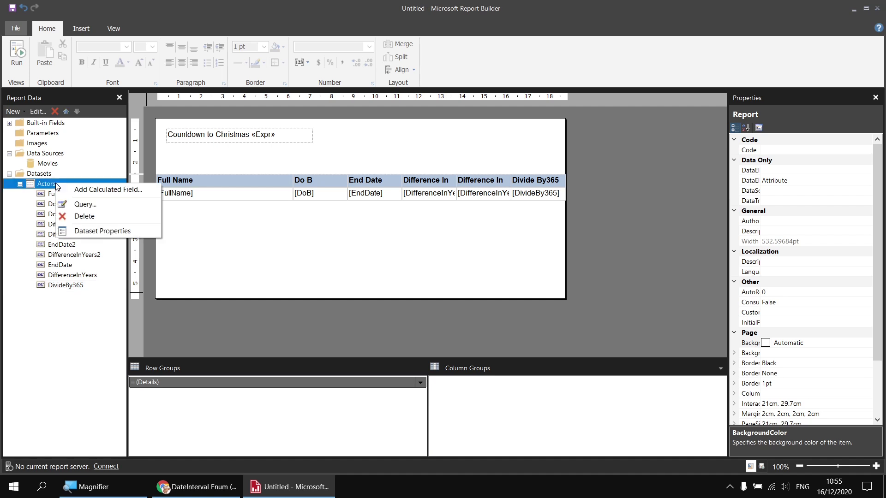
{"action": "left_click", "coordinate": [82, 188]}
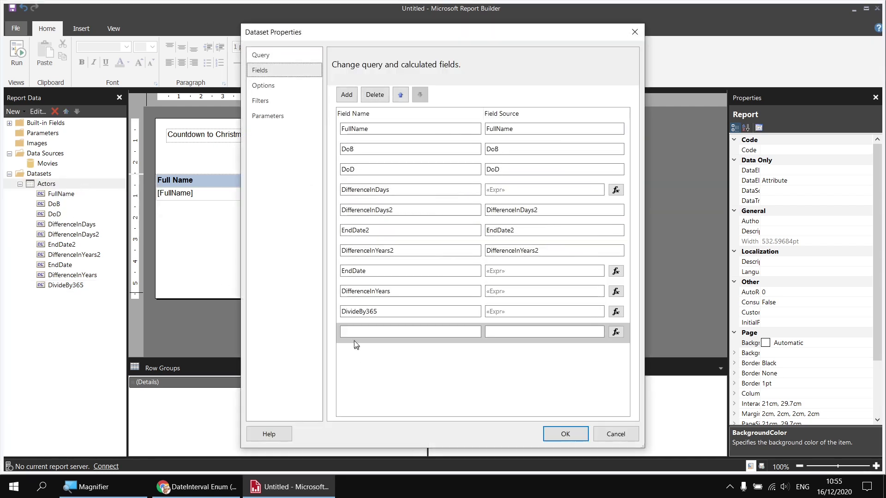
{"action": "type", "text": "Using"}
{"action": "key", "text": "BackSpace"}
{"action": "key", "text": "BackSpace"}
{"action": "key", "text": "BackSpace"}
{"action": "key", "text": "BackSpace"}
{"action": "key", "text": "BackSpace"}
{"action": "type", "text": "AgeI"}
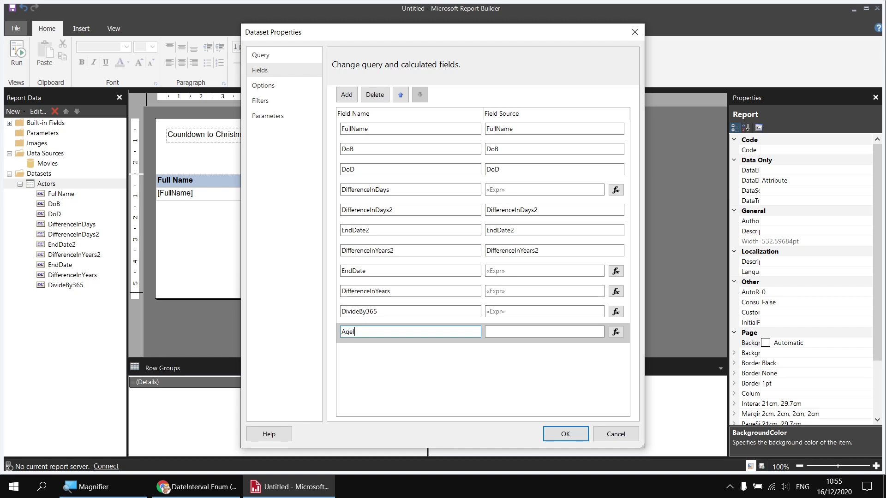
{"action": "type", "text": "nYearsWithII"}
- Start the AgeInYearsWithIIf expression with =IIf( and the condition Month(Fields!DoB.Value) > Month(Fields!EndDate.Value)
{"action": "left_click", "coordinate": [616, 331]}
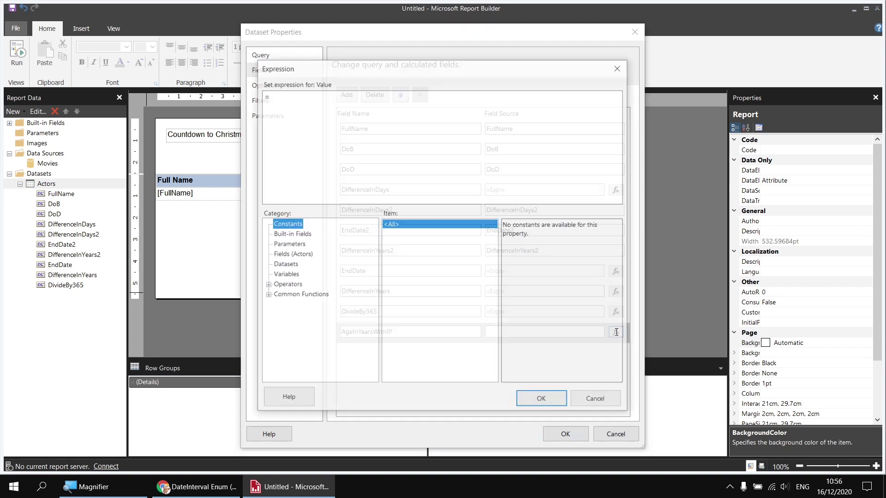
{"action": "left_click", "coordinate": [292, 103]}
{"action": "type", "text": "IIf"}
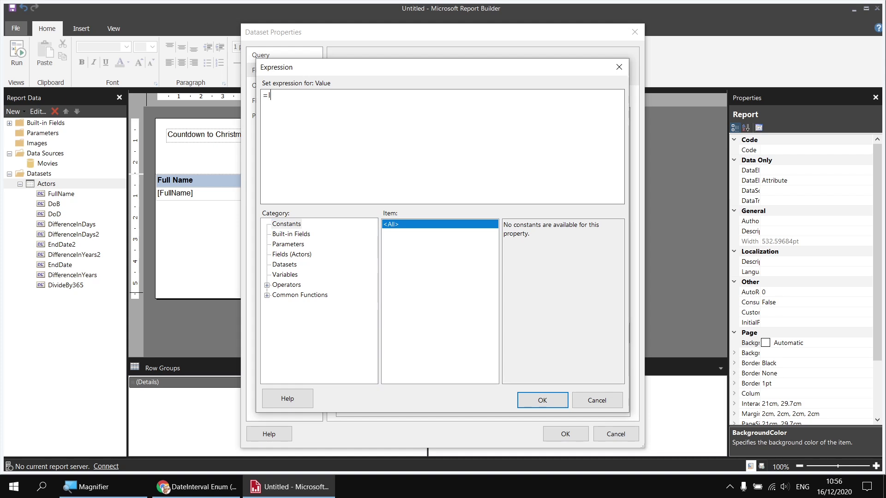
{"action": "type", "text": "("}
{"action": "type", "text": "Month("}
{"action": "left_click", "coordinate": [295, 256]}
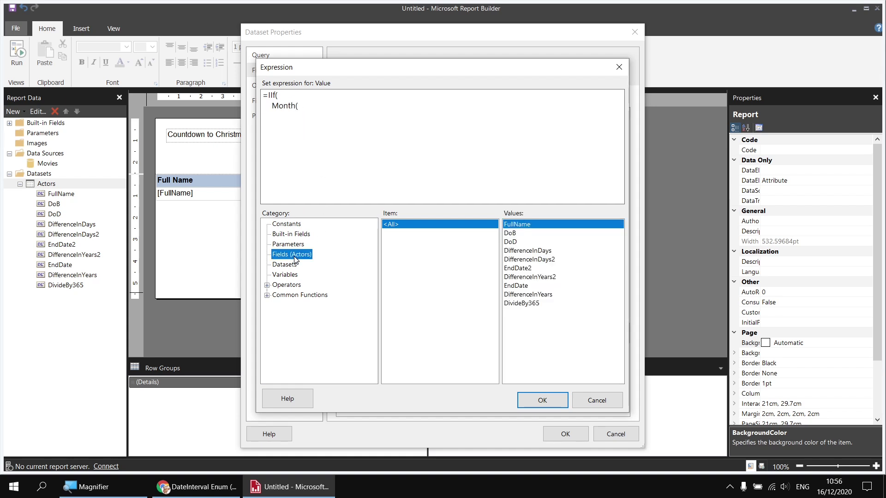
{"action": "double_click", "coordinate": [510, 234]}
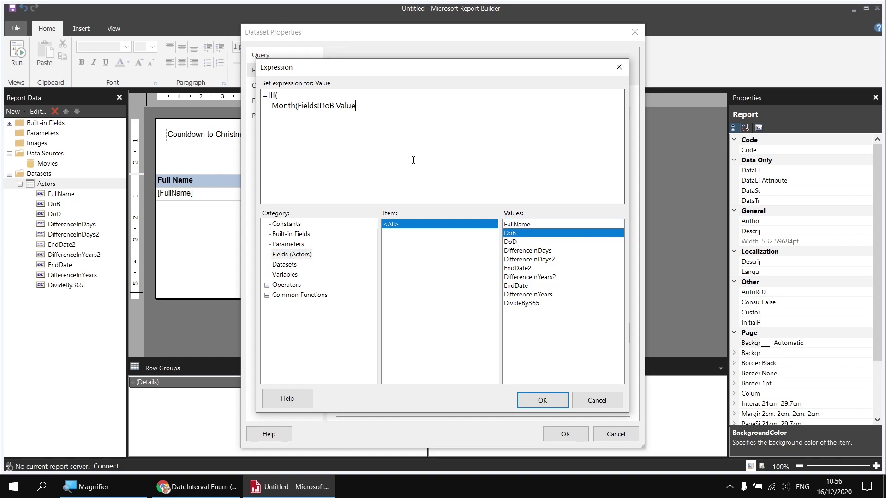
{"action": "type", "text": ") > Month("}
{"action": "left_click", "coordinate": [518, 286]}
{"action": "double_click", "coordinate": [518, 289]}
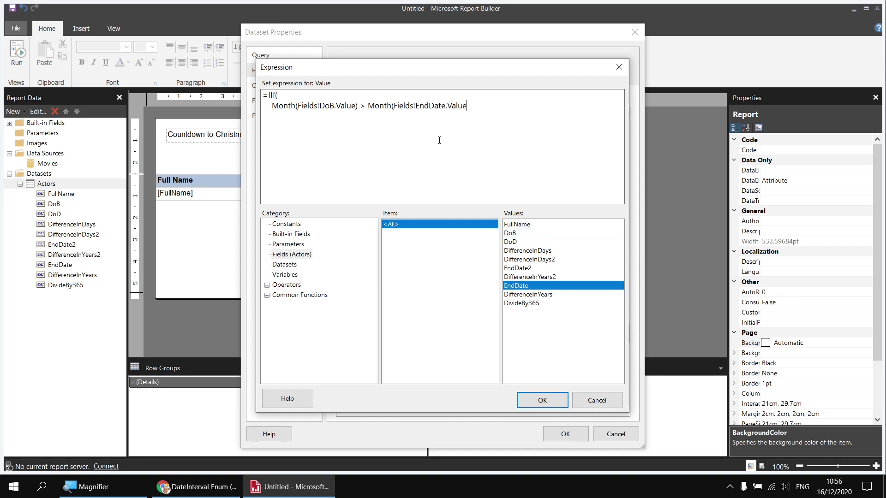
{"action": "type", "text": ")"}
- Extend the condition with Or, followed on a new line by (Month(Fields!DoB.Value) = Month(Fields!EndDate.Value) And
{"action": "type", "text": "O"}
{"action": "type", "text": "("}
{"action": "left_click_drag", "start_coordinate": [272, 106], "coordinate": [470, 107]}
{"action": "key", "text": "ctrl+c"}
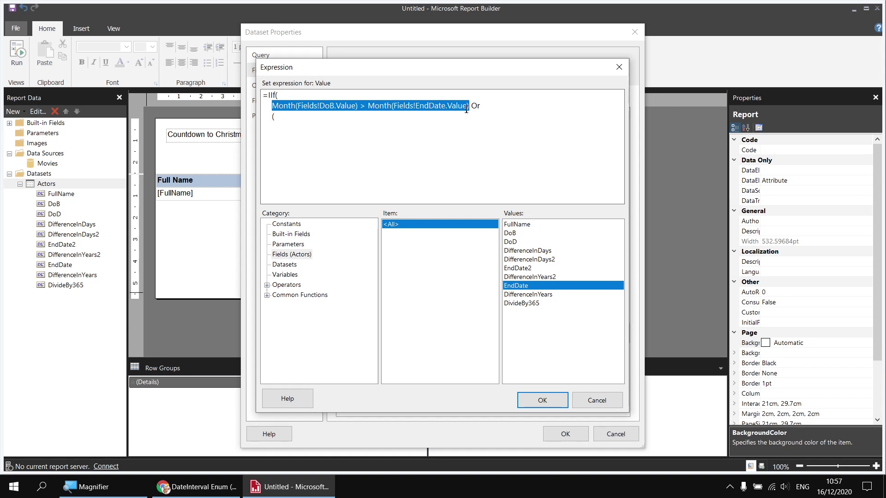
{"action": "left_click", "coordinate": [339, 116]}
{"action": "key", "text": "ctrl+v"}
{"action": "double_click", "coordinate": [365, 116]}
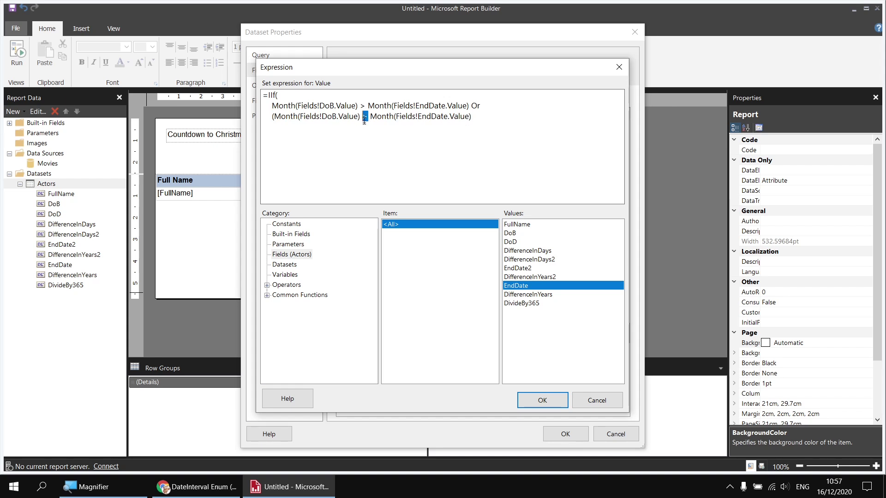
{"action": "type", "text": "="}
{"action": "left_click", "coordinate": [479, 117]}
{"action": "type", "text": "And"}
- Add the comparison Day(Fields!DoB.Value) > Day(Fields!EndDate.Value) on a new line after And, reusing the month comparison
{"action": "left_click_drag", "start_coordinate": [273, 106], "coordinate": [470, 106]}
{"action": "key", "text": "ctrl+c"}
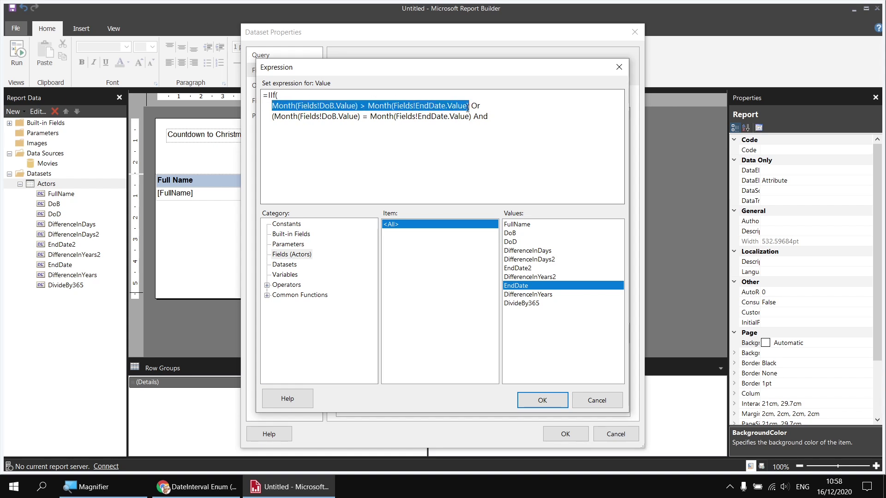
{"action": "left_click", "coordinate": [328, 125]}
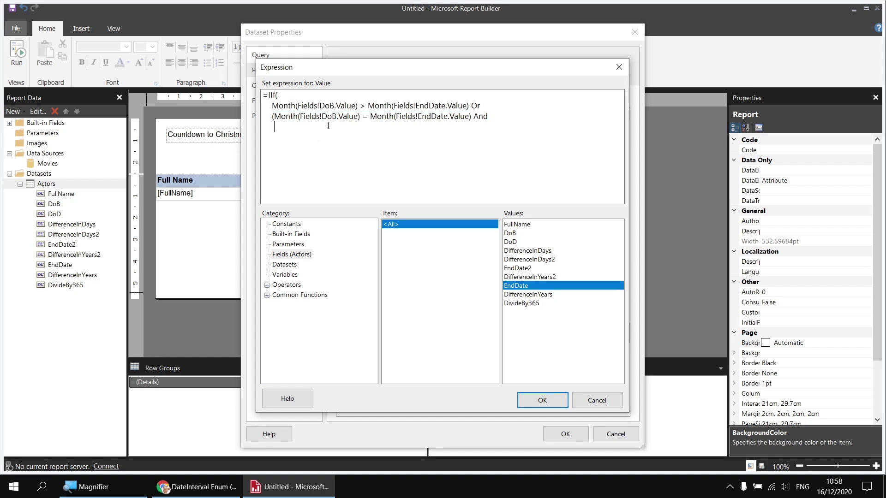
{"action": "key", "text": "ctrl+v"}
{"action": "left_click_drag", "start_coordinate": [298, 128], "coordinate": [274, 127]}
{"action": "type", "text": "Day"}
{"action": "left_click_drag", "start_coordinate": [360, 128], "coordinate": [381, 127]}
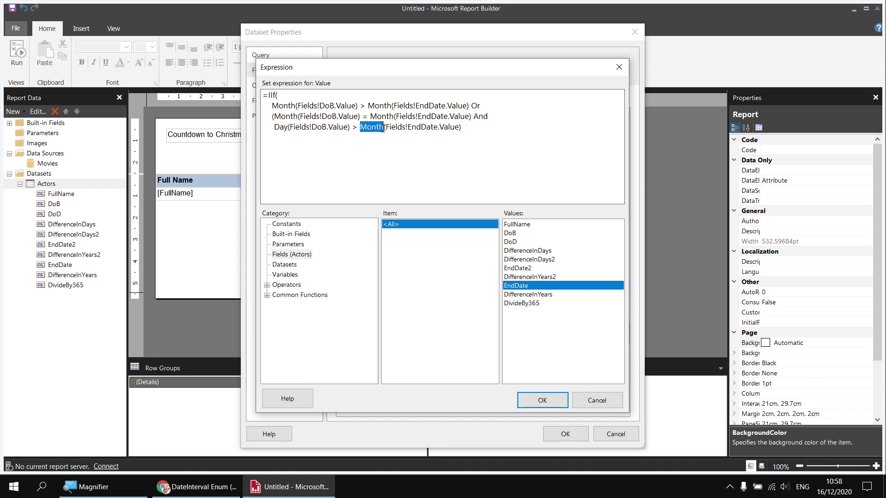
{"action": "type", "text": "Day"}
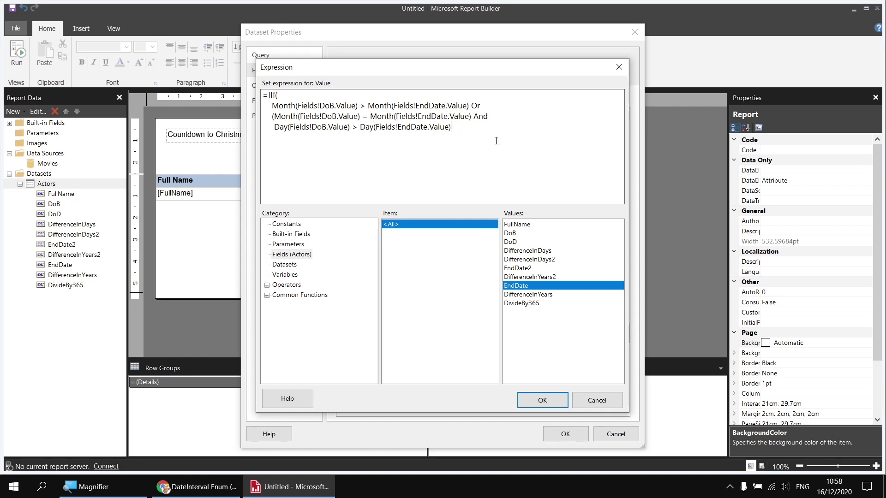
- Close the bracketed And condition after Day(Fields!EndDate.Value) and check the two parts of the logical test
{"action": "type", "text": ")"}
{"action": "left_click_drag", "start_coordinate": [274, 116], "coordinate": [448, 130]}
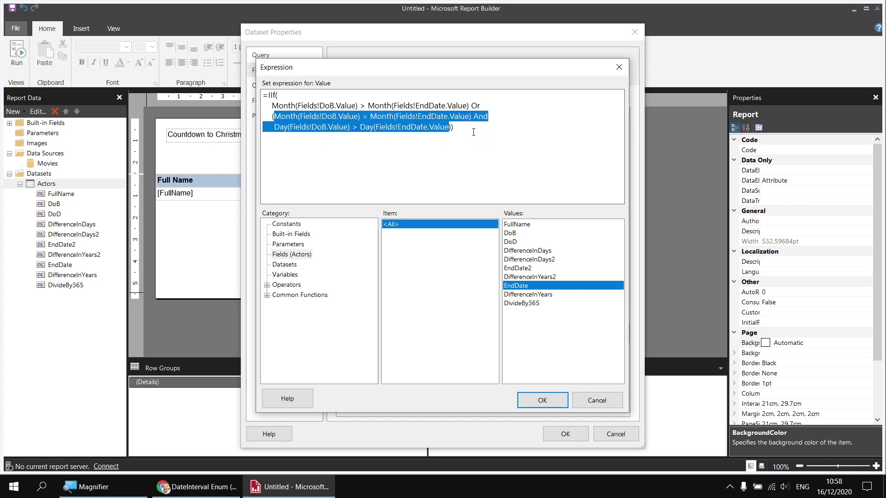
{"action": "left_click", "coordinate": [461, 128]}
{"action": "left_click_drag", "start_coordinate": [272, 105], "coordinate": [470, 104]}
{"action": "left_click_drag", "start_coordinate": [272, 116], "coordinate": [460, 129]}
{"action": "left_click", "coordinate": [460, 128]}
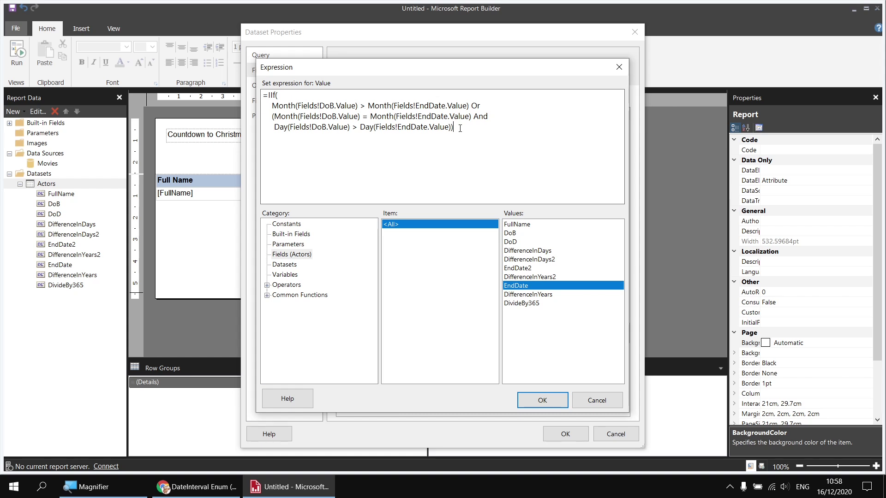
- Add Fields!DifferenceInYears.Value - 1 on a new line as the IIf's true result, separated by commas
{"action": "type", "text": ","}
{"action": "key", "text": "Return"}
{"action": "double_click", "coordinate": [526, 296]}
{"action": "type", "text": "-"}
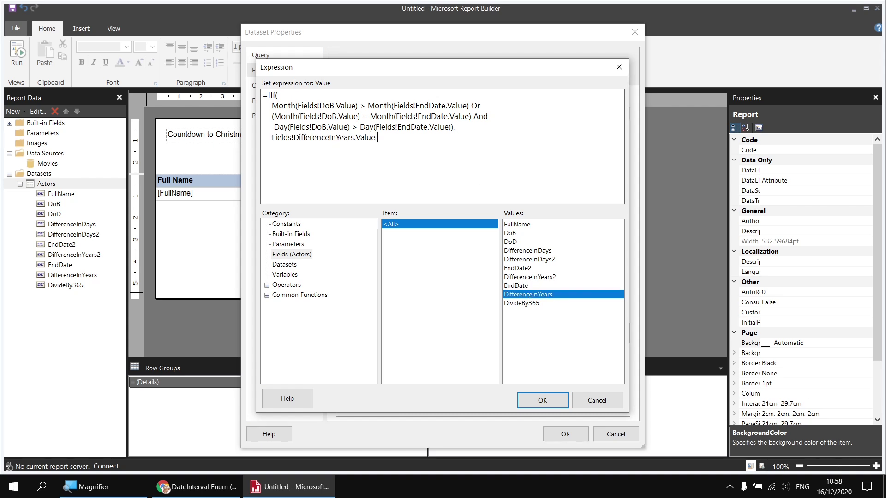
{"action": "type", "text": " 1,"}
- Add Fields!DifferenceInYears.Value on a new line as the IIf's false result, close the function, and save the expression and dataset
{"action": "key", "text": "Return"}
{"action": "double_click", "coordinate": [543, 295]}
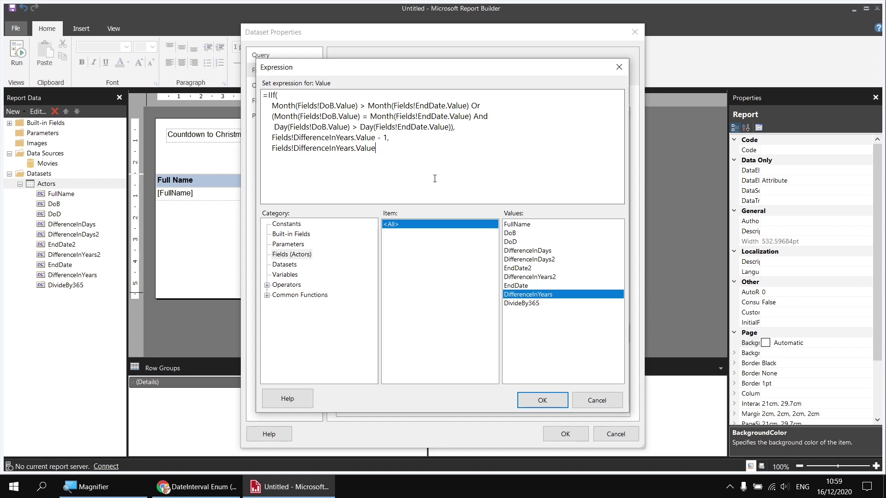
{"action": "type", "text": ")"}
{"action": "left_click", "coordinate": [542, 401]}
{"action": "left_click", "coordinate": [564, 433]}
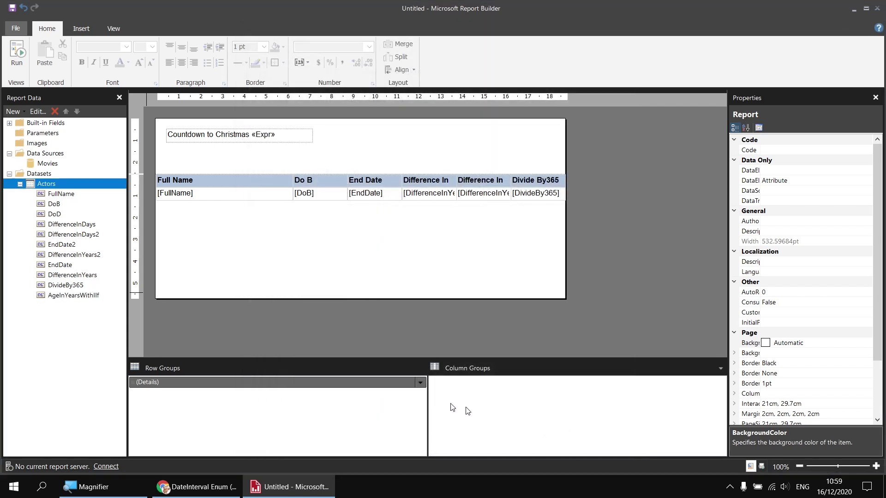
- Add AgeInYearsWithIIf as the table's last column and run the report to compare its ages with the other columns through page 2
{"action": "left_click_drag", "start_coordinate": [58, 297], "coordinate": [563, 193]}
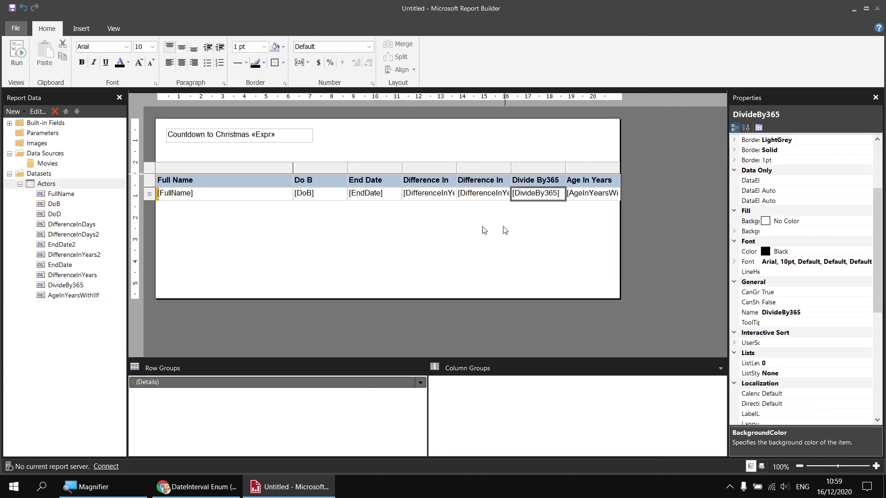
{"action": "key", "text": "F5"}
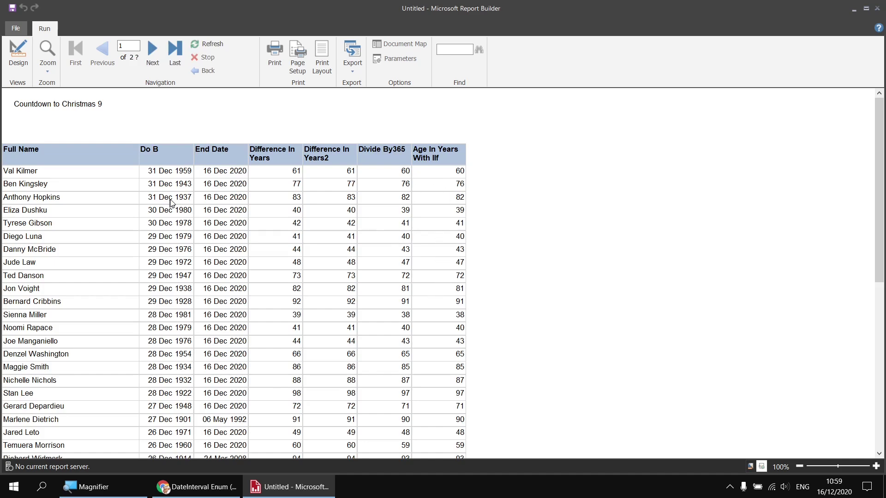
{"action": "scroll", "coordinate": [187, 355], "scroll_direction": "down", "scroll_amount": 3}
{"action": "scroll", "coordinate": [187, 355], "scroll_direction": "down", "scroll_amount": 5}
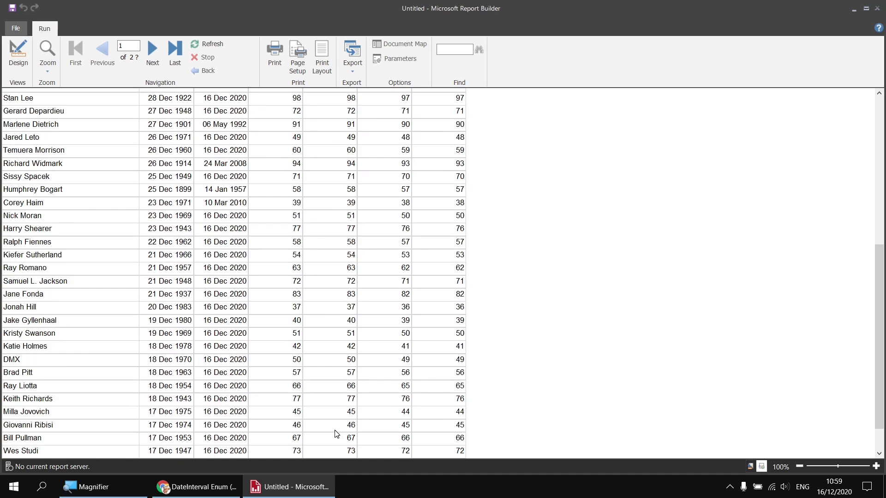
{"action": "scroll", "coordinate": [224, 440], "scroll_direction": "down", "scroll_amount": 1}
{"action": "scroll", "coordinate": [189, 433], "scroll_direction": "down", "scroll_amount": 2}
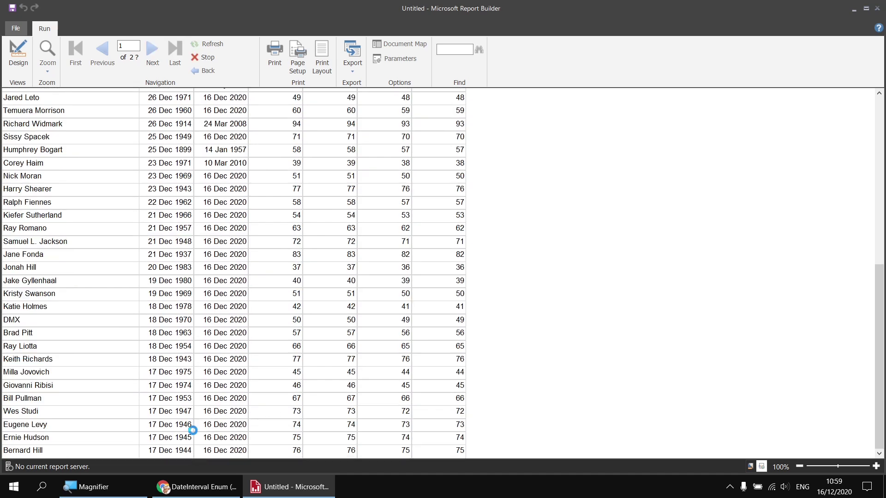
{"action": "scroll", "coordinate": [185, 422], "scroll_direction": "up", "scroll_amount": 2}
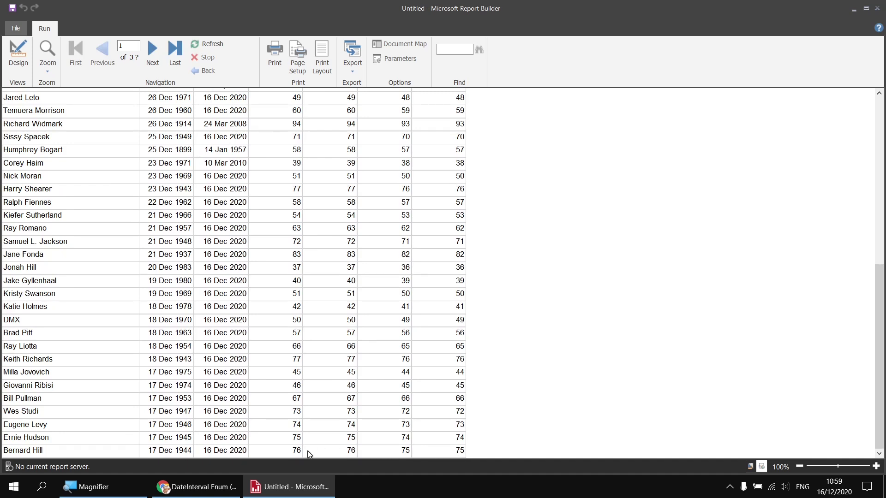
{"action": "scroll", "coordinate": [211, 438], "scroll_direction": "down", "scroll_amount": 2}
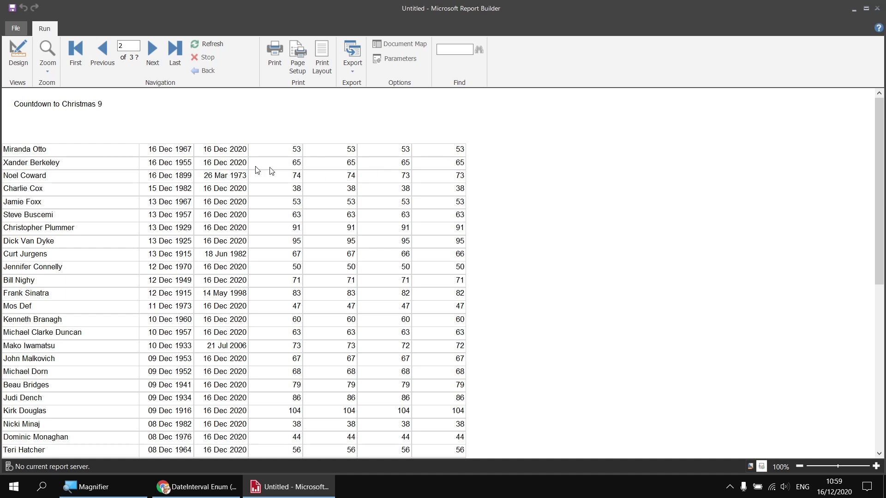
{"action": "left_click", "coordinate": [18, 53]}
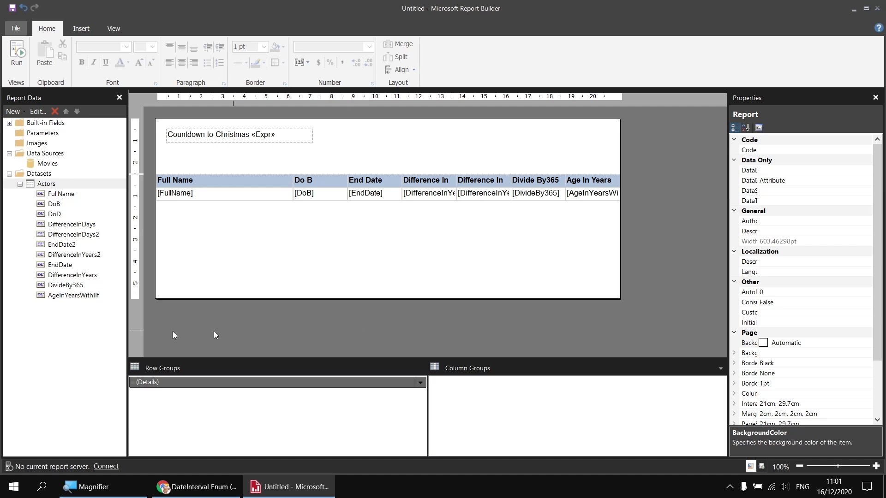
- Copy the complete logical test, without the IIf results, from the AgeInYearsWithIIf field's expression and leave that expression unchanged
{"action": "right_click", "coordinate": [87, 296]}
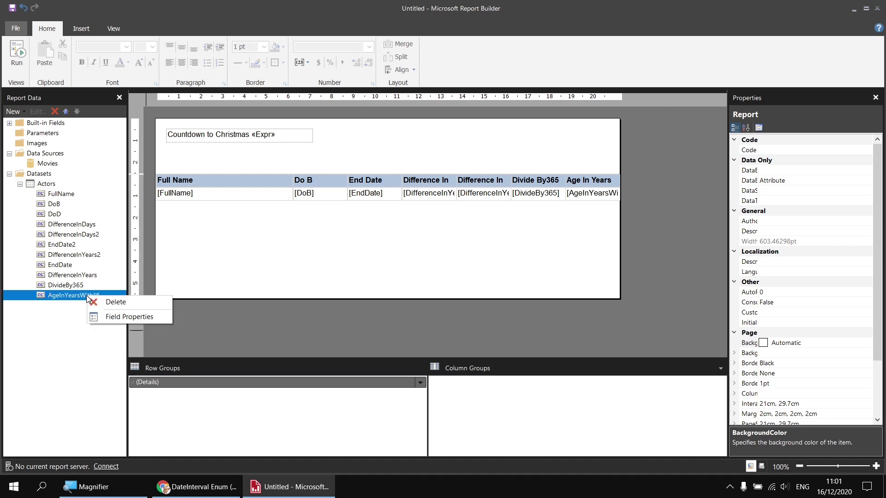
{"action": "left_click", "coordinate": [121, 316]}
{"action": "left_click", "coordinate": [616, 332]}
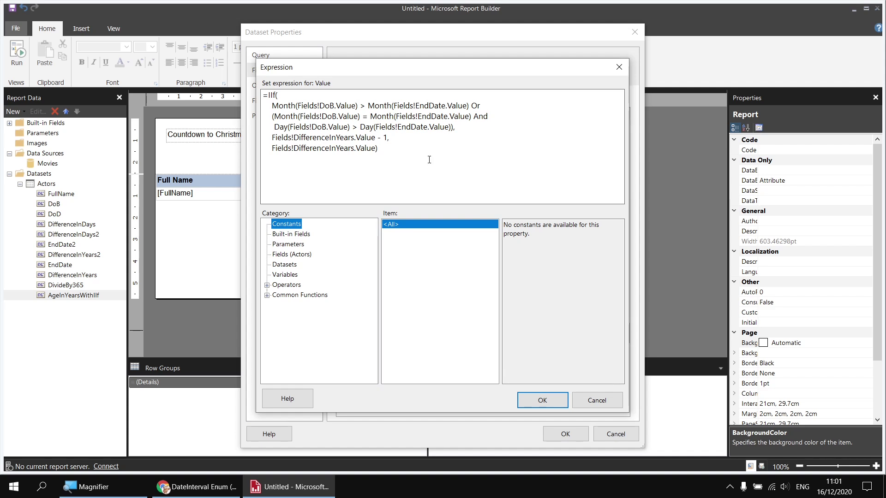
{"action": "left_click", "coordinate": [273, 106]}
{"action": "left_click_drag", "start_coordinate": [272, 105], "coordinate": [458, 138]}
{"action": "key", "text": "ctrl+c"}
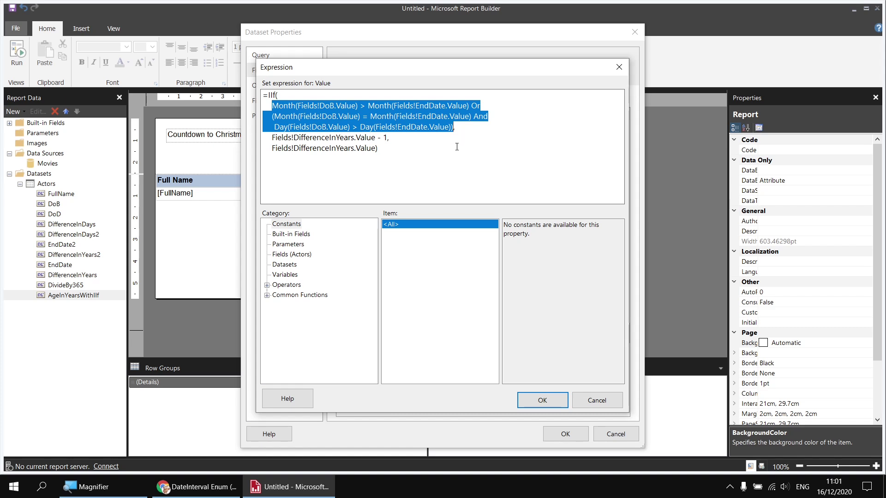
{"action": "left_click", "coordinate": [594, 402]}
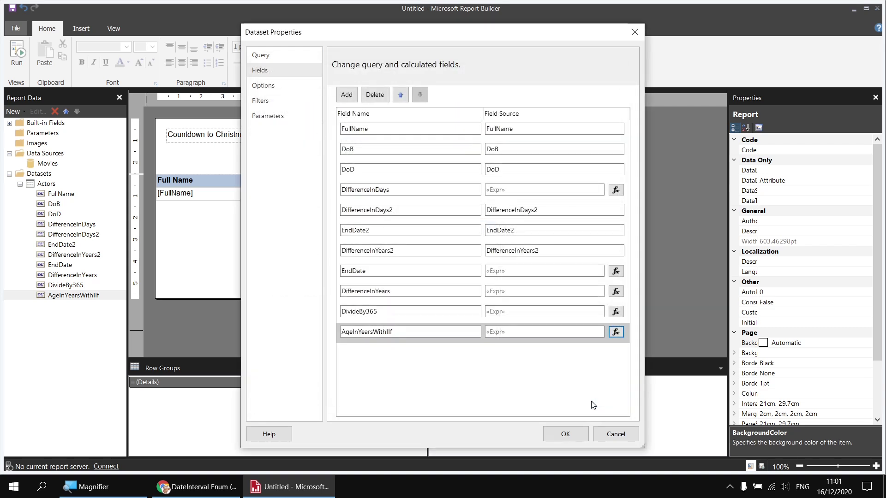
- Add a calculated field named Shorthand to the Actors dataset, using the copied month and day condition as its expression
{"action": "left_click", "coordinate": [347, 94]}
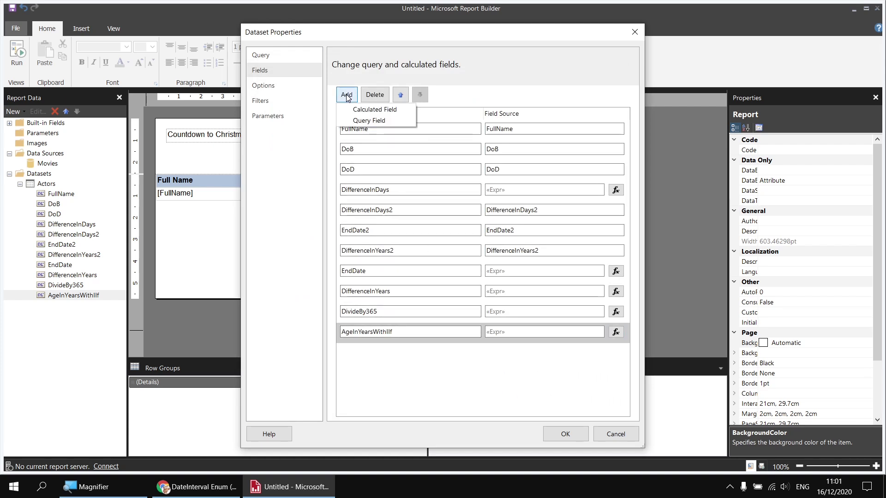
{"action": "left_click", "coordinate": [358, 109]}
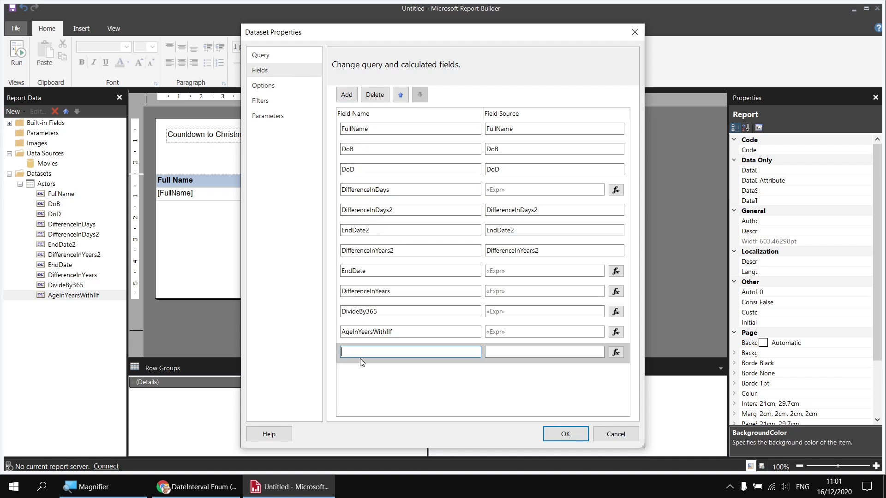
{"action": "type", "text": "Shorthand"}
{"action": "left_click", "coordinate": [615, 353]}
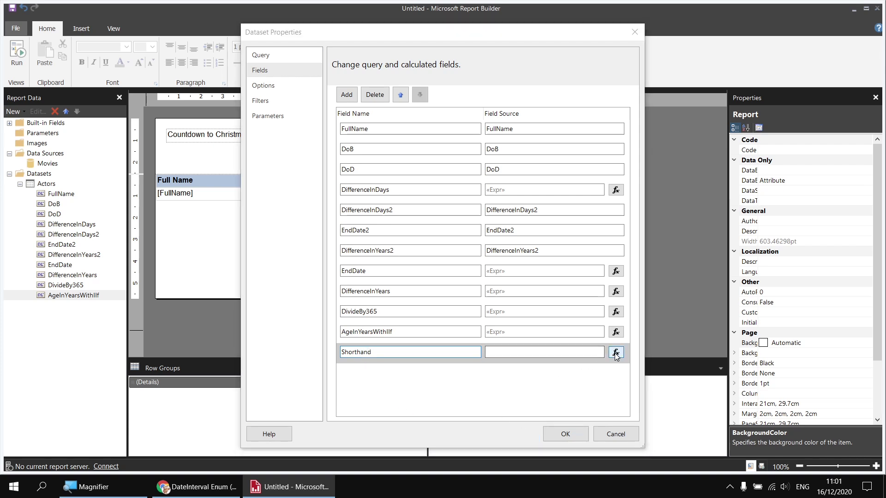
{"action": "left_click", "coordinate": [301, 98]}
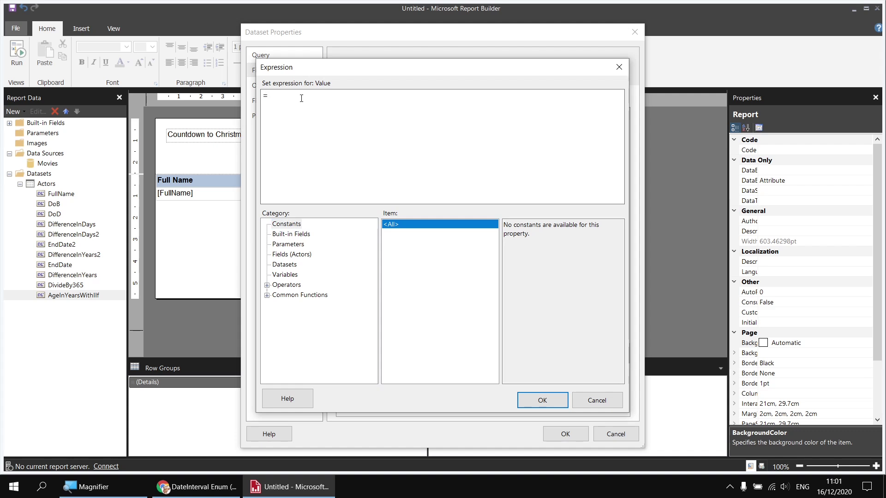
{"action": "key", "text": "ctrl+v"}
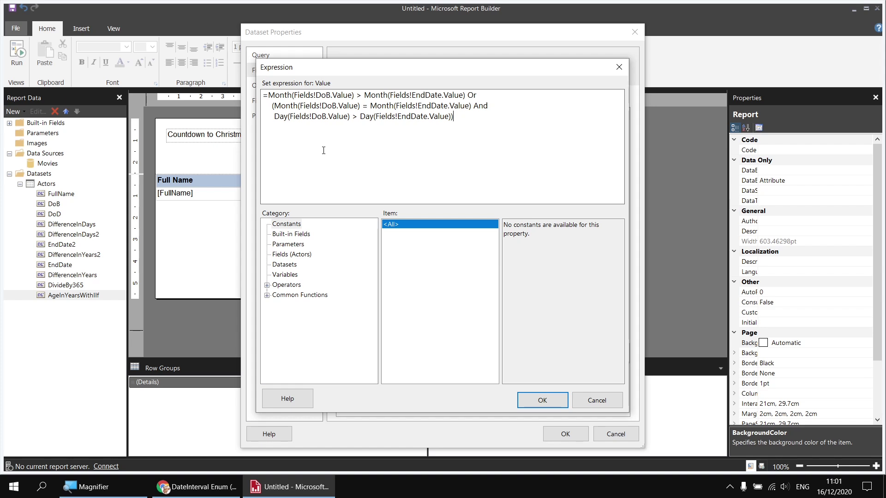
{"action": "left_click", "coordinate": [542, 400]}
{"action": "key", "text": "Return"}
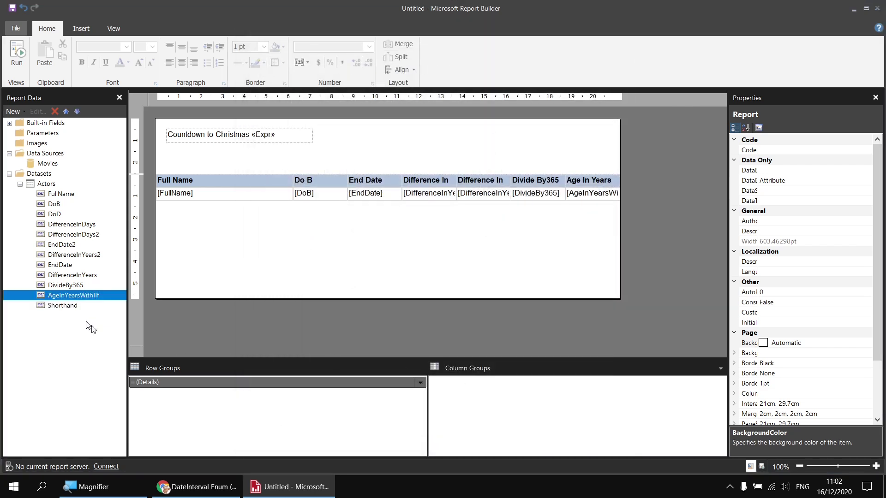
- Add Shorthand as the table's last column and delete the DifferenceInYears2 and DivideBy365 columns
{"action": "left_click_drag", "start_coordinate": [62, 305], "coordinate": [618, 190]}
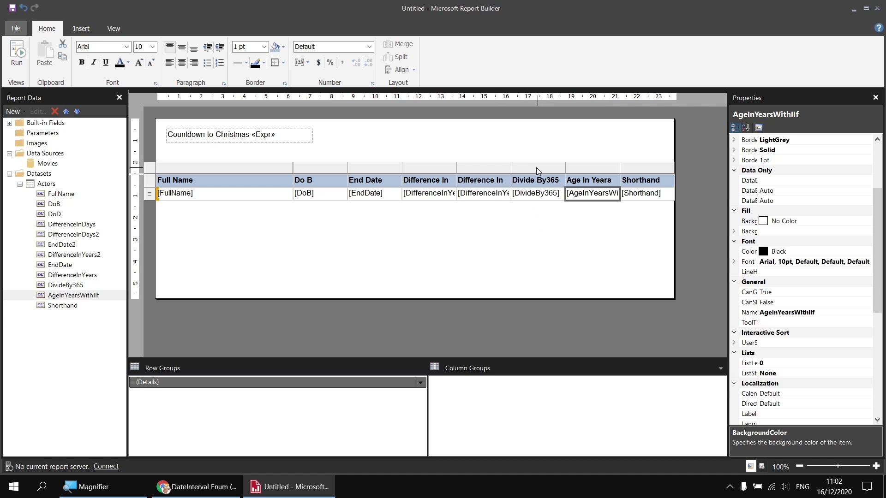
{"action": "left_click_drag", "start_coordinate": [536, 167], "coordinate": [506, 169]}
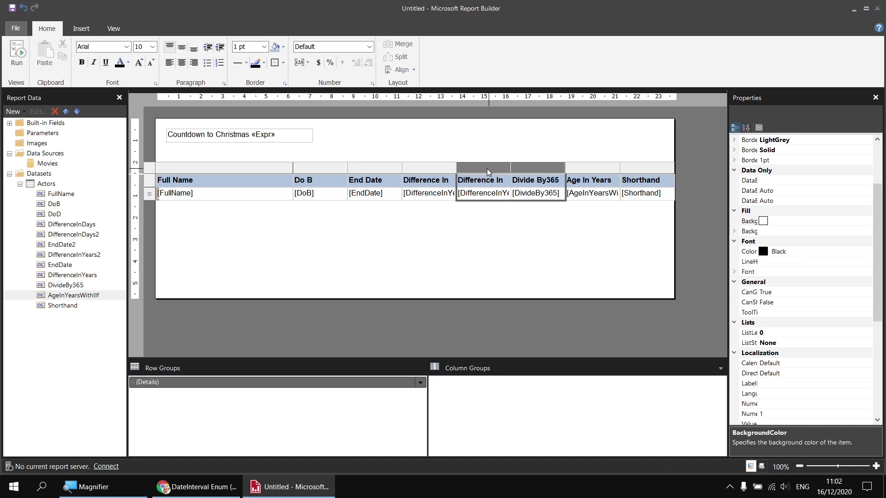
{"action": "right_click", "coordinate": [487, 168]}
{"action": "left_click", "coordinate": [526, 187]}
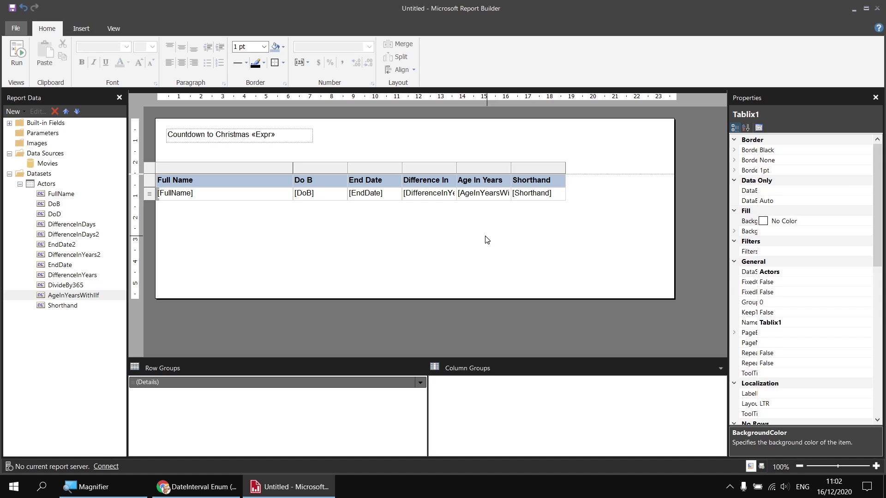
- Run the report, compare the Shorthand values with the dates and ages across the first two pages, and return to the design
{"action": "left_click", "coordinate": [19, 54]}
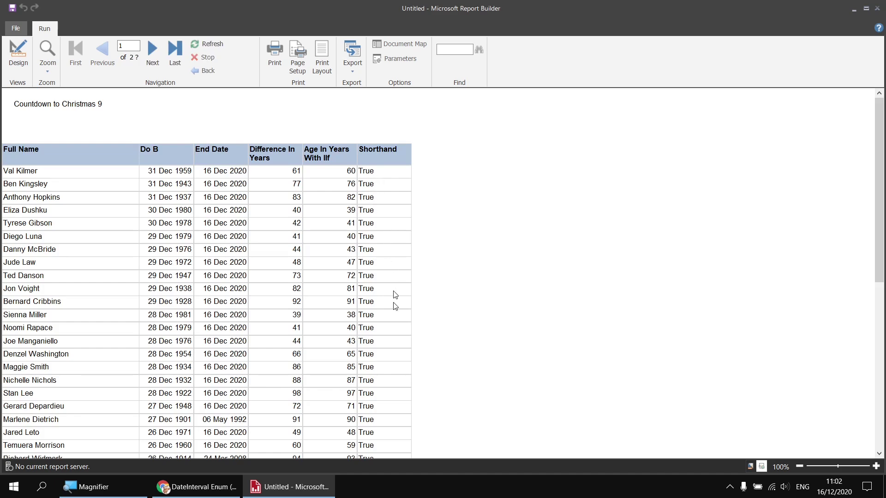
{"action": "scroll", "coordinate": [381, 435], "scroll_direction": "down", "scroll_amount": 1}
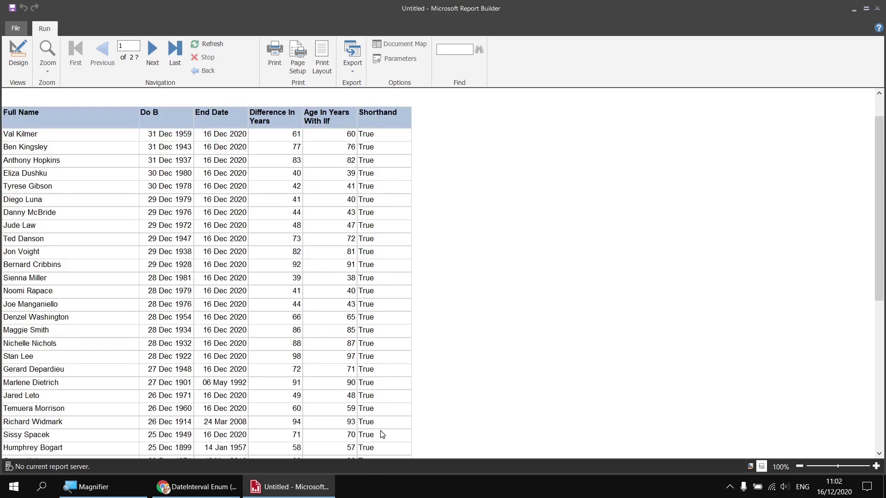
{"action": "scroll", "coordinate": [382, 435], "scroll_direction": "down", "scroll_amount": 3}
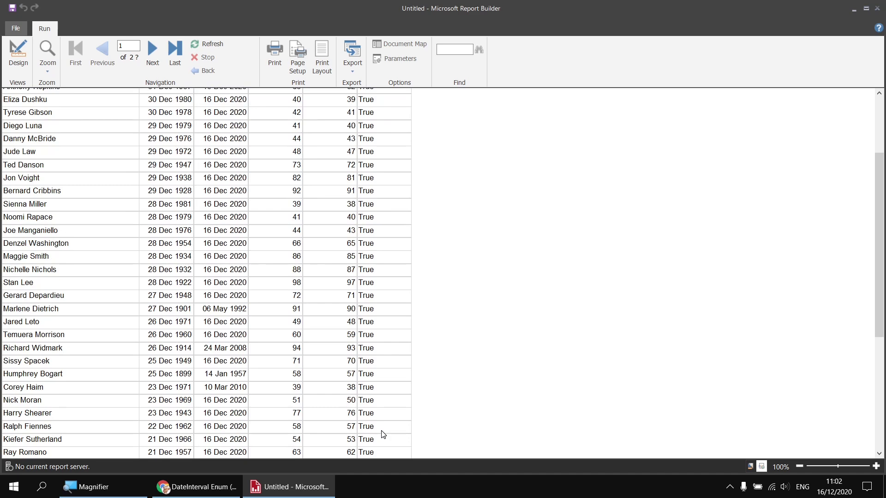
{"action": "scroll", "coordinate": [381, 435], "scroll_direction": "down", "scroll_amount": 3}
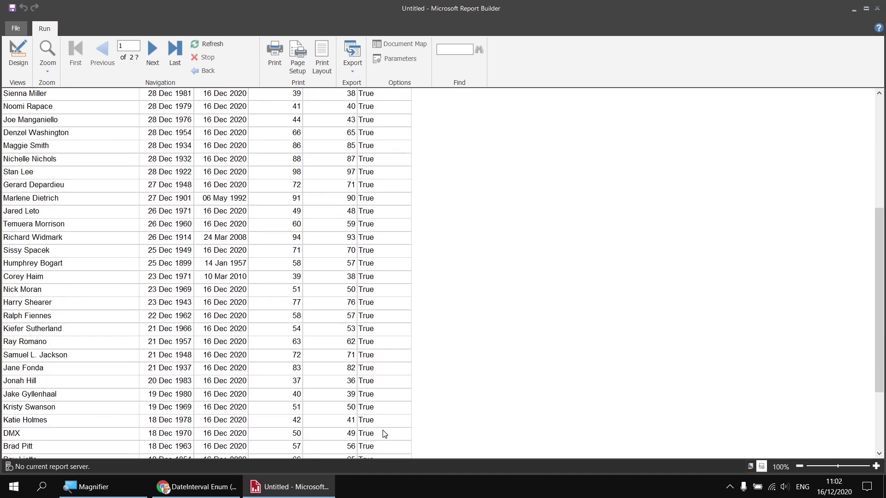
{"action": "scroll", "coordinate": [385, 434], "scroll_direction": "down", "scroll_amount": 5}
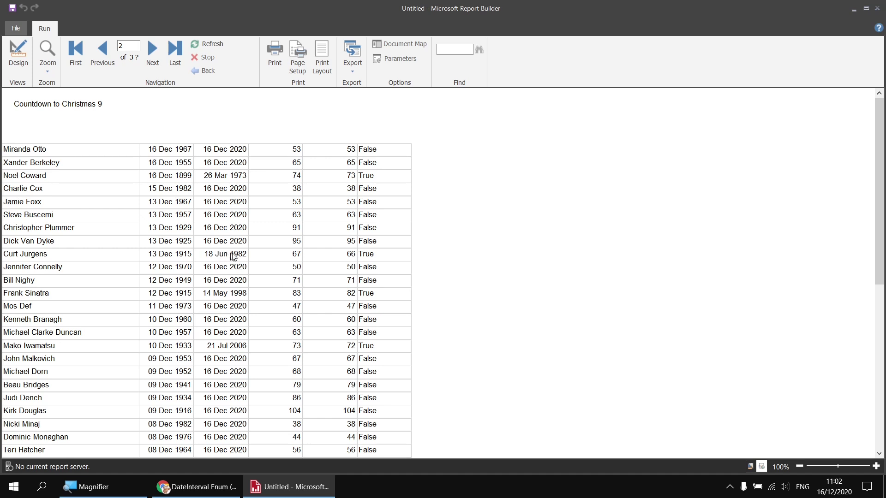
{"action": "scroll", "coordinate": [393, 255], "scroll_direction": "up", "scroll_amount": 10}
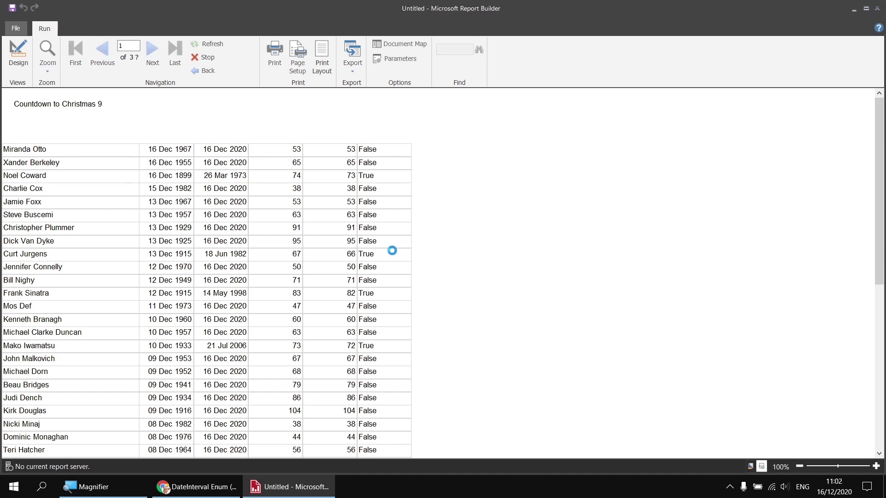
{"action": "scroll", "coordinate": [395, 255], "scroll_direction": "up", "scroll_amount": 3}
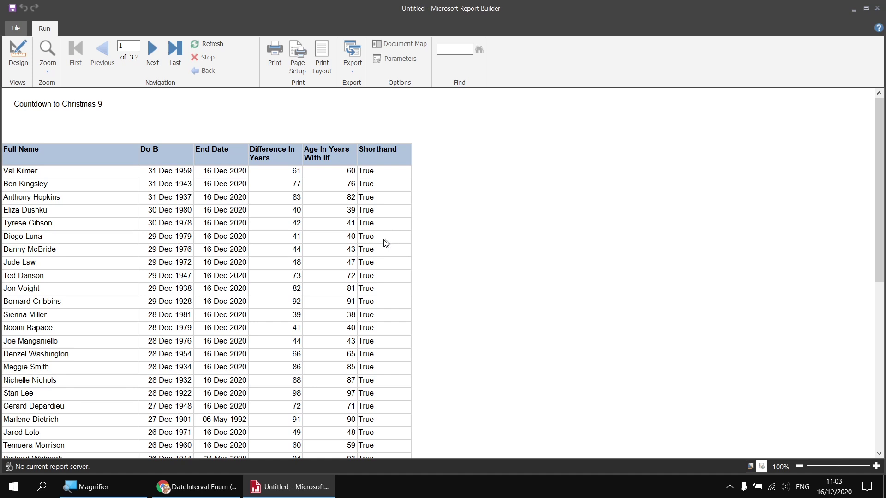
{"action": "left_click", "coordinate": [18, 54]}
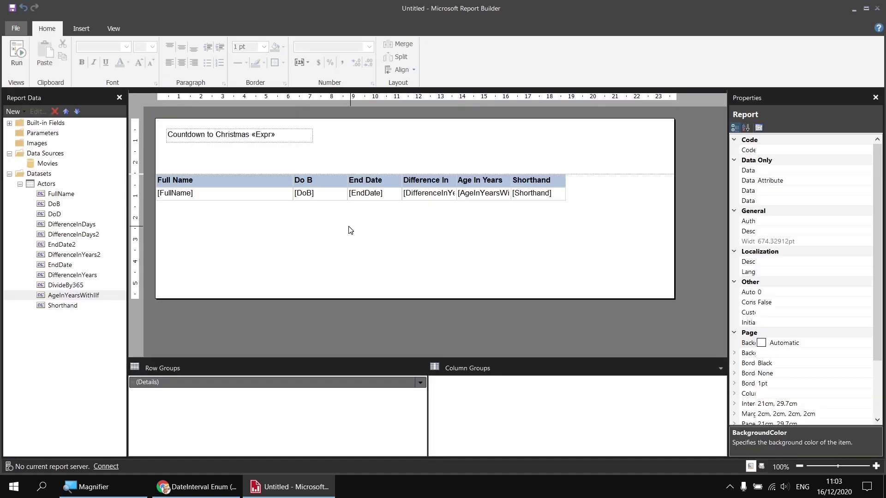
- Wrap the Shorthand field's entire logical test in the Int function and save the dataset properties
{"action": "right_click", "coordinate": [63, 306]}
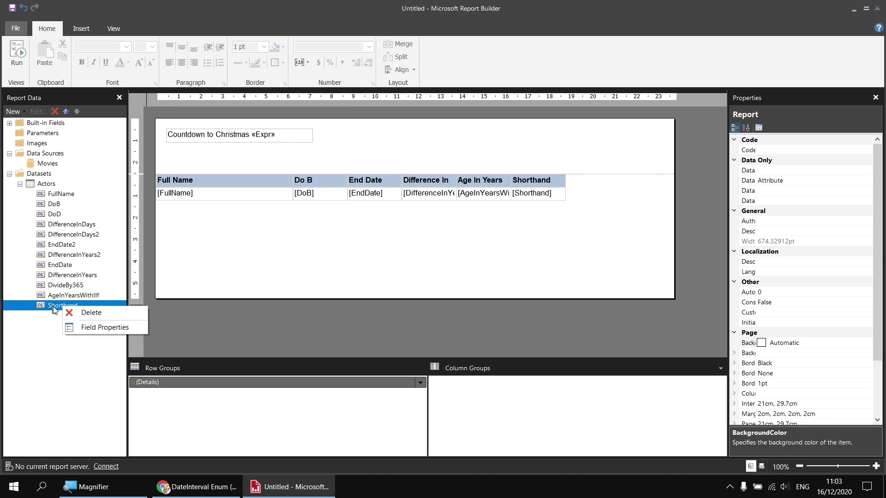
{"action": "left_click", "coordinate": [91, 328]}
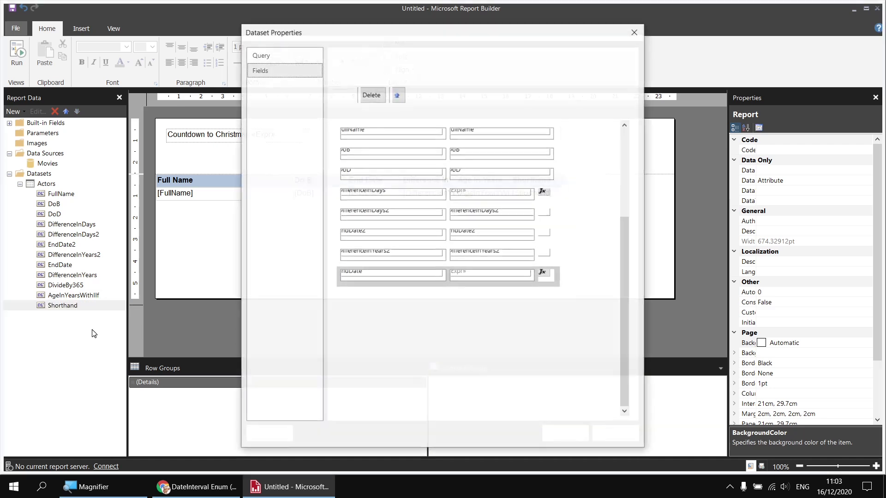
{"action": "left_click", "coordinate": [616, 352]}
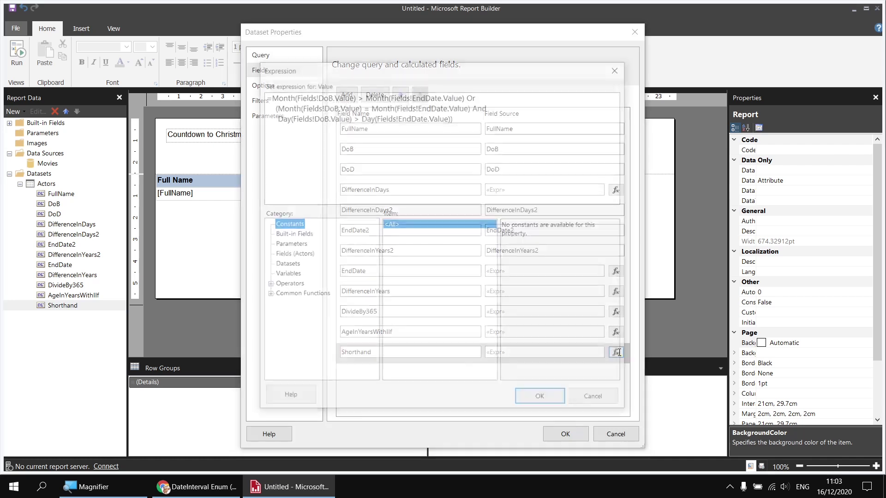
{"action": "left_click", "coordinate": [297, 173]}
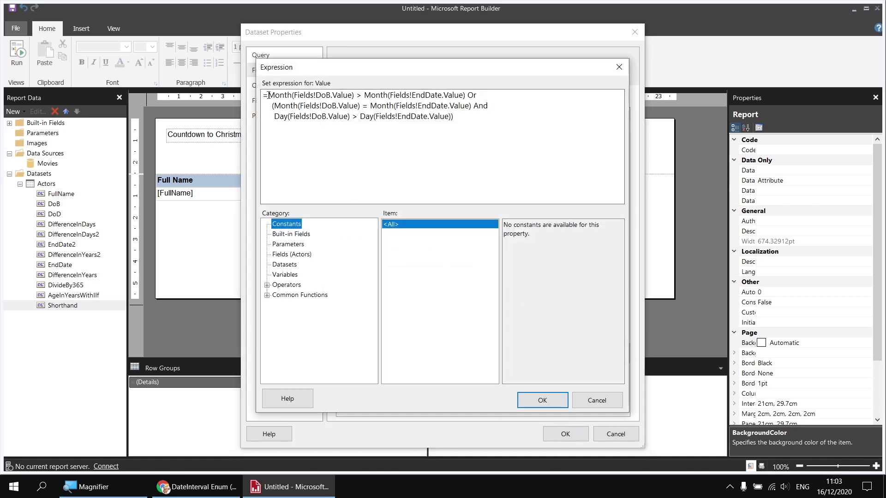
{"action": "type", "text": "Int"}
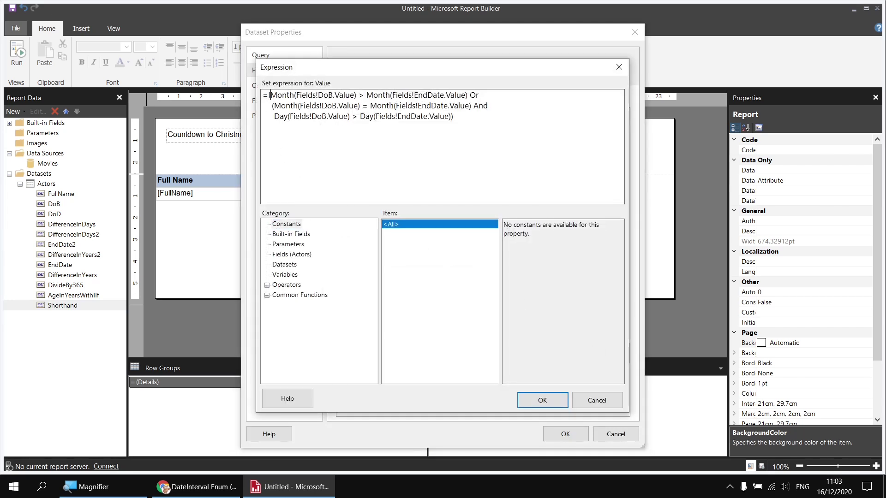
{"action": "type", "text": "("}
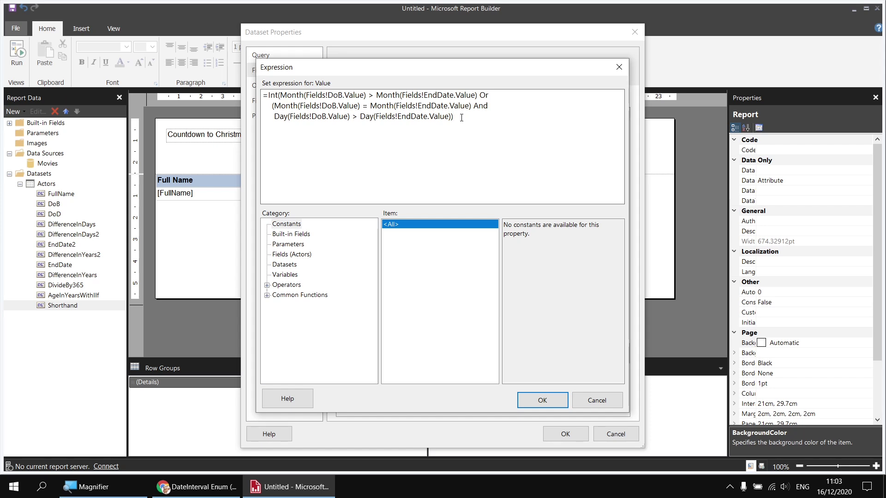
{"action": "type", "text": ")"}
{"action": "left_click", "coordinate": [542, 400]}
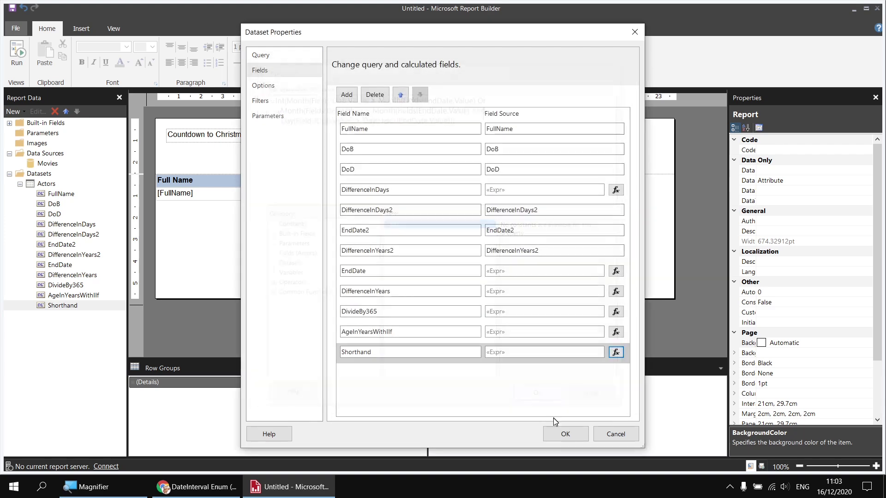
{"action": "left_click", "coordinate": [565, 434]}
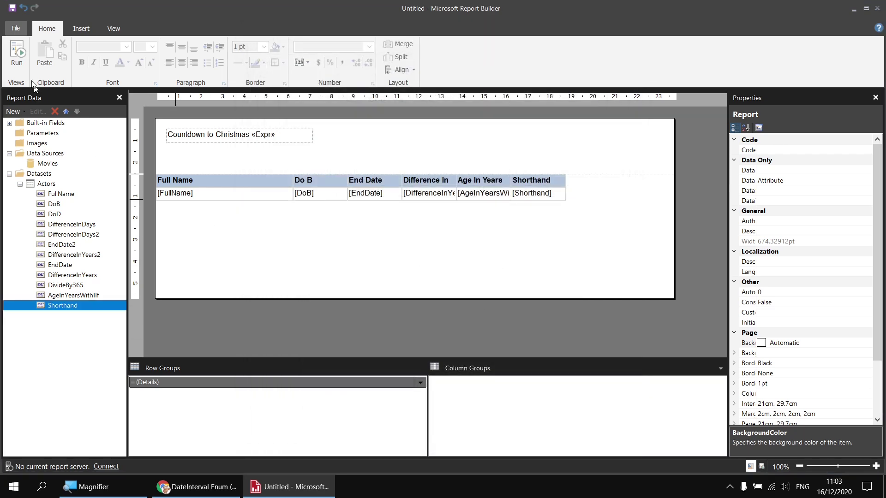
- Run the report, check the Shorthand column's numeric values across the first two pages, and return to the design
{"action": "left_click", "coordinate": [16, 53]}
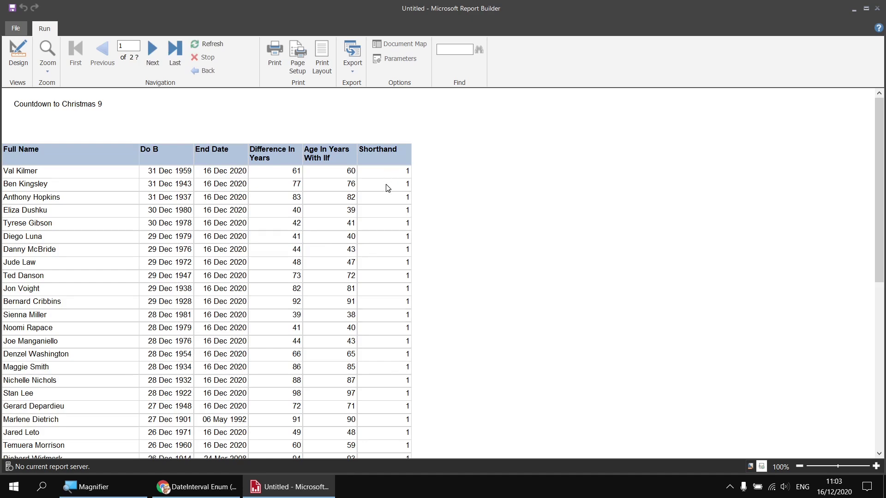
{"action": "scroll", "coordinate": [387, 188], "scroll_direction": "down", "scroll_amount": 10}
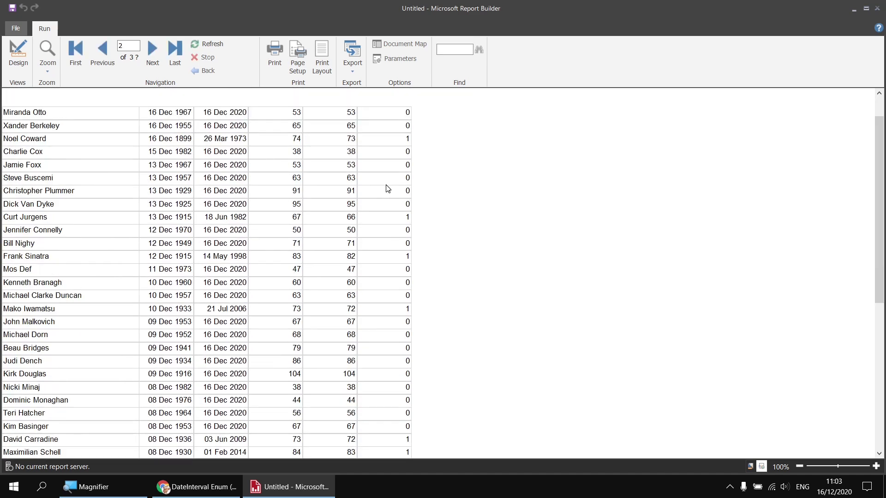
{"action": "scroll", "coordinate": [388, 187], "scroll_direction": "up", "scroll_amount": 10}
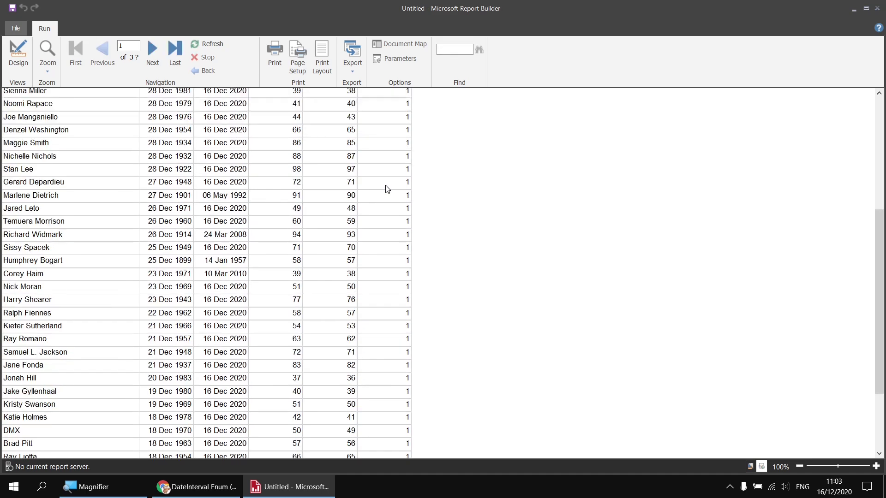
{"action": "scroll", "coordinate": [387, 190], "scroll_direction": "up", "scroll_amount": 5}
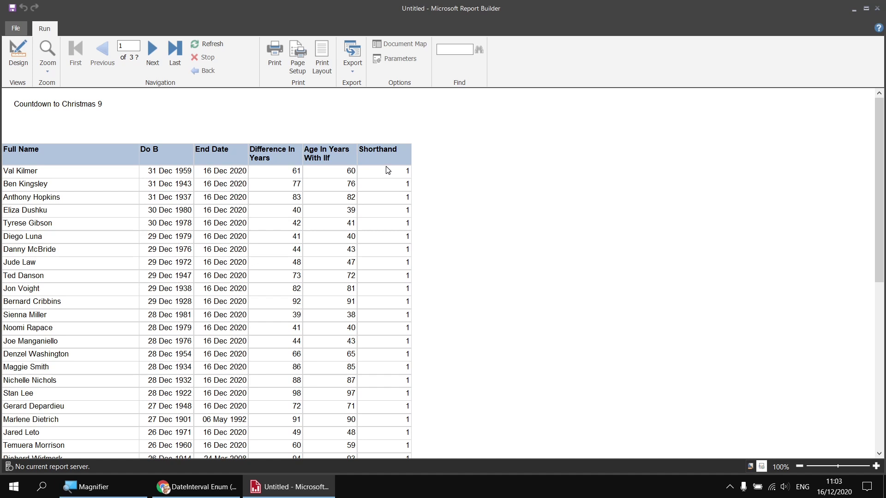
{"action": "left_click", "coordinate": [18, 54]}
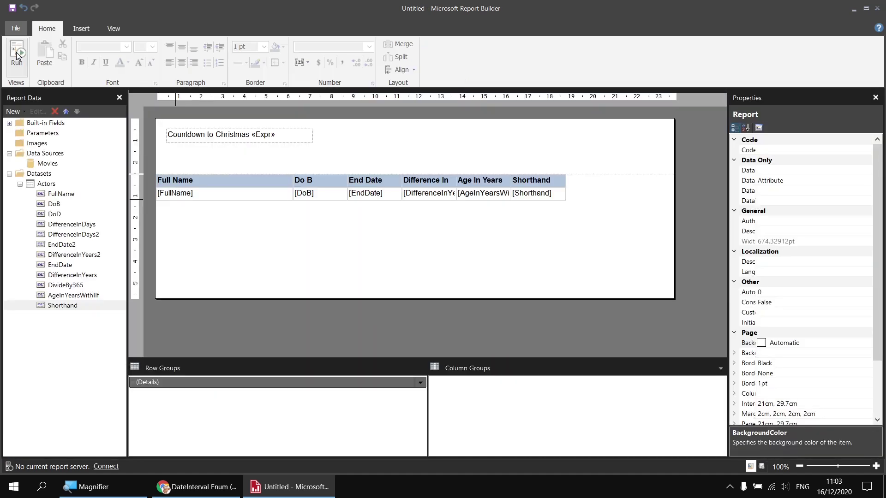
- Change the Shorthand field's expression to subtract the Int-wrapped logical test from Fields!DifferenceInYears.Value, with the Int test on its own line
{"action": "right_click", "coordinate": [58, 305]}
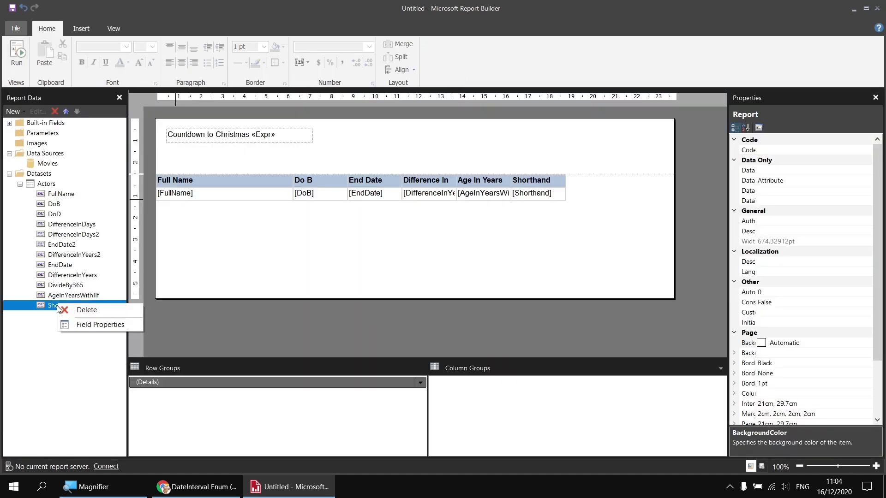
{"action": "left_click", "coordinate": [82, 325]}
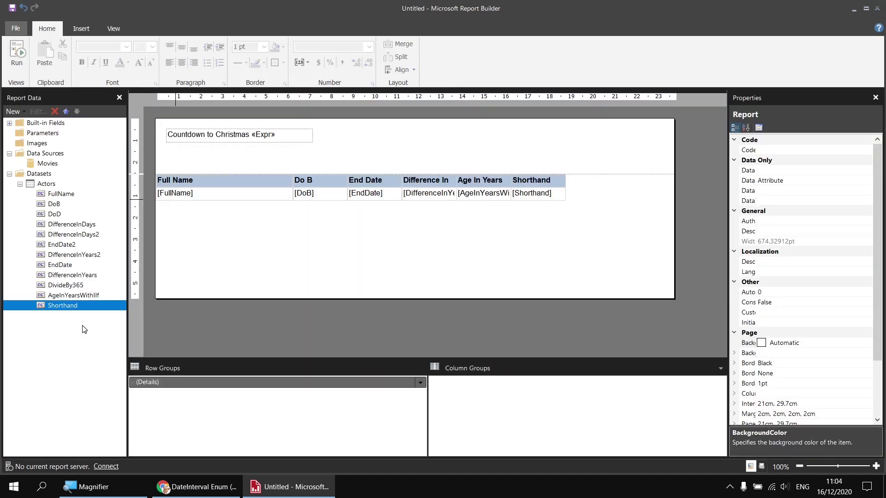
{"action": "left_click", "coordinate": [615, 353]}
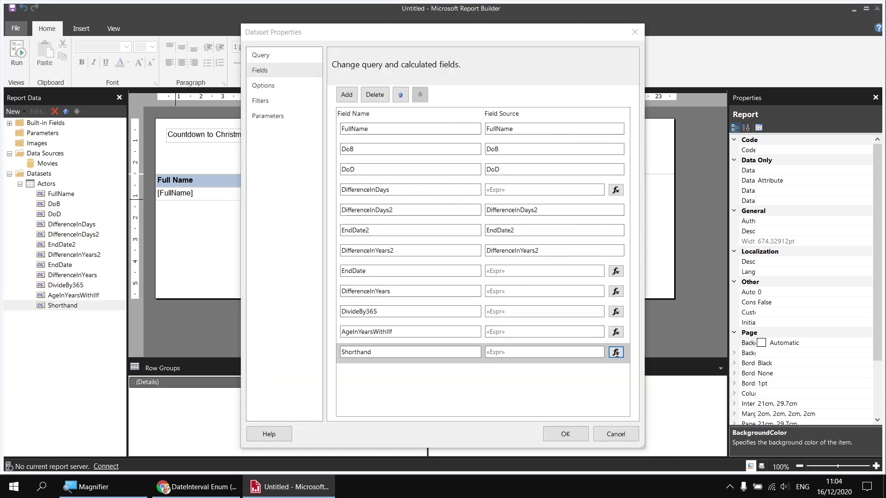
{"action": "left_click", "coordinate": [267, 101]}
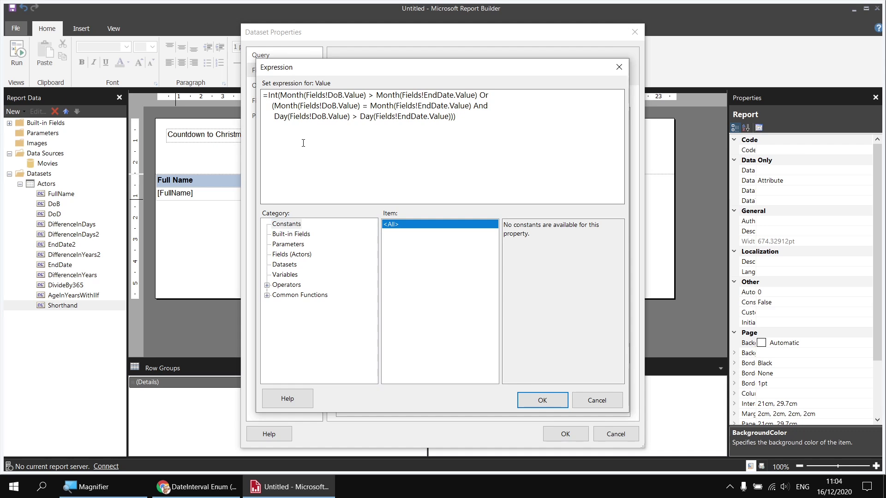
{"action": "key", "text": "Return"}
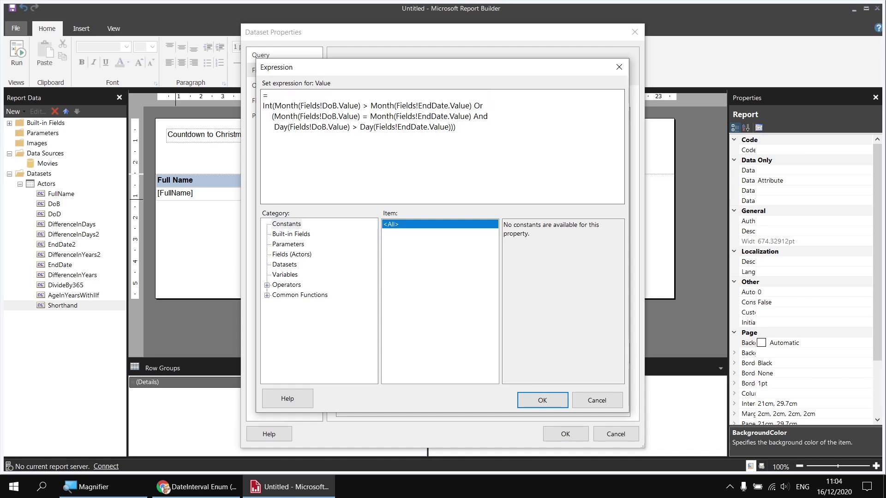
{"action": "left_click", "coordinate": [288, 95]}
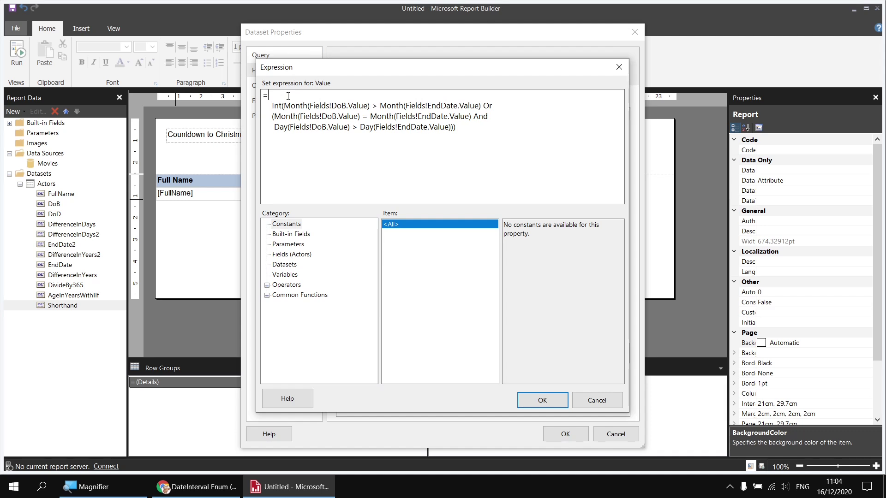
{"action": "left_click", "coordinate": [295, 255]}
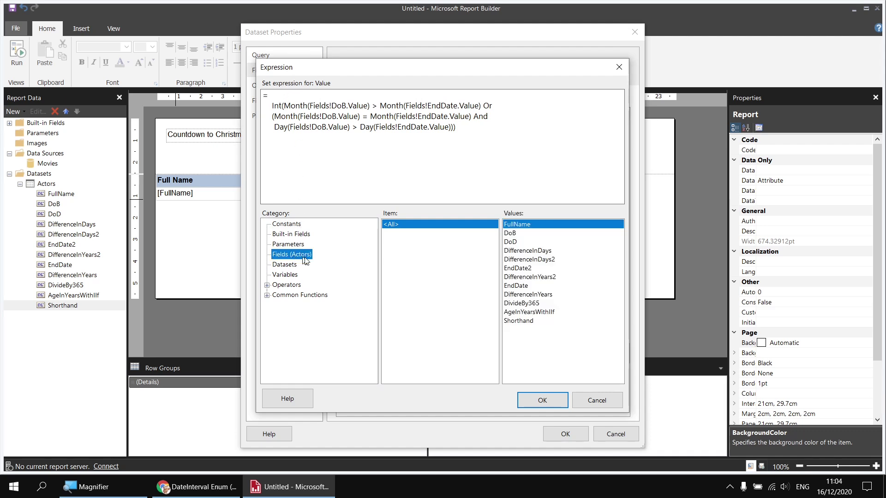
{"action": "double_click", "coordinate": [527, 294]}
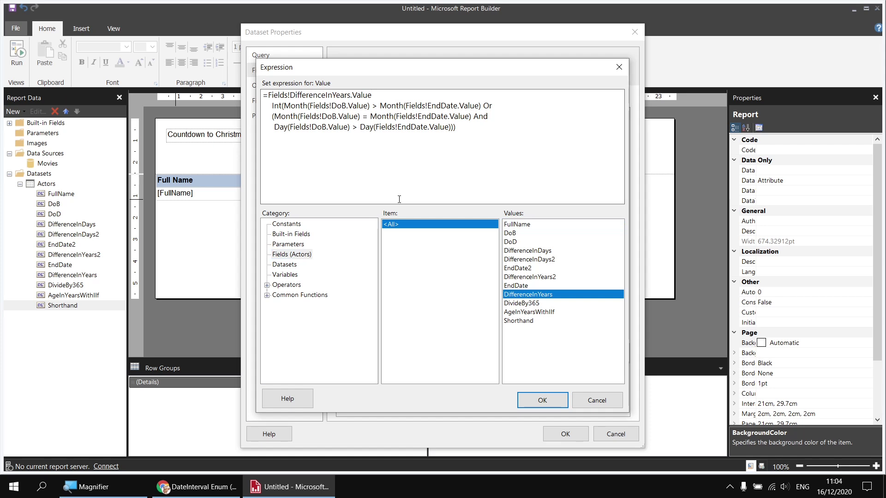
{"action": "type", "text": "-"}
{"action": "left_click_drag", "start_coordinate": [272, 106], "coordinate": [458, 130]}
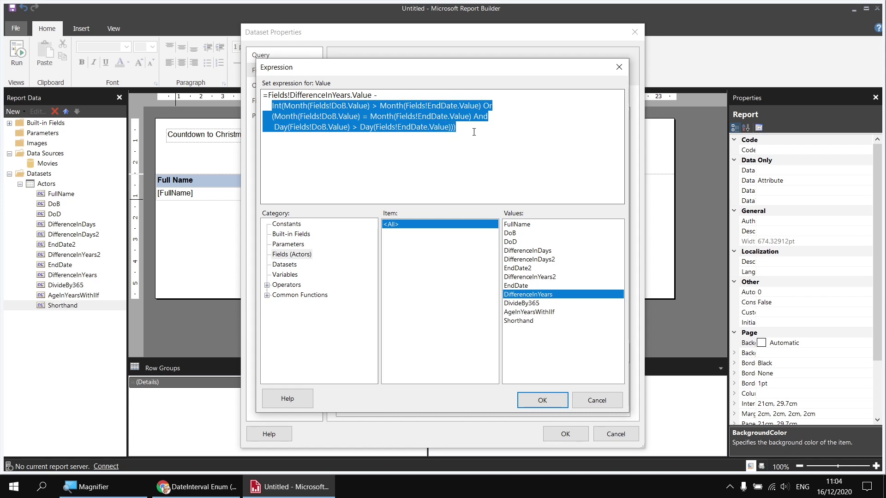
{"action": "left_click", "coordinate": [474, 131]}
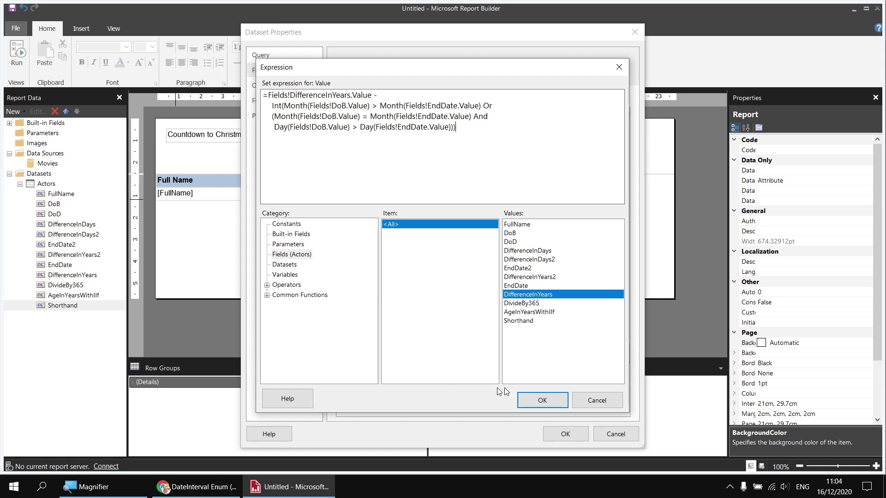
{"action": "left_click", "coordinate": [560, 400]}
{"action": "left_click", "coordinate": [563, 433]}
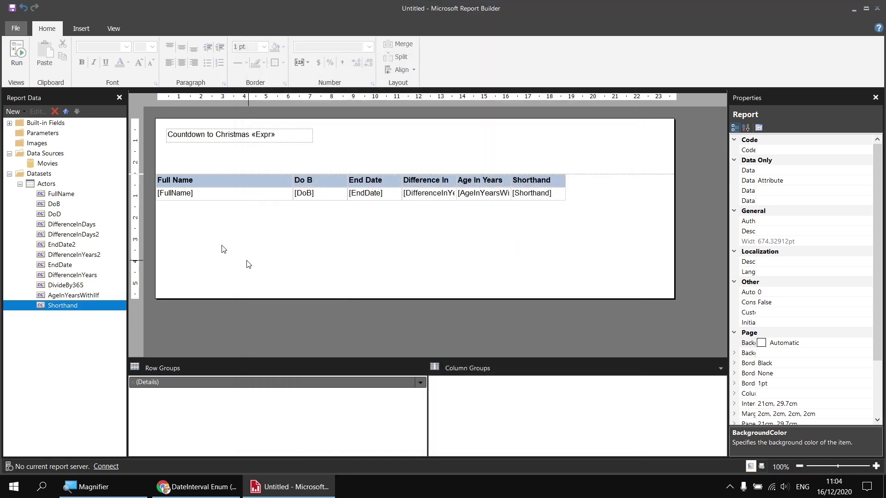
- Run the report, compare the Shorthand ages with the Age In Years With IIf column on both pages, and return to the design
{"action": "left_click", "coordinate": [19, 58]}
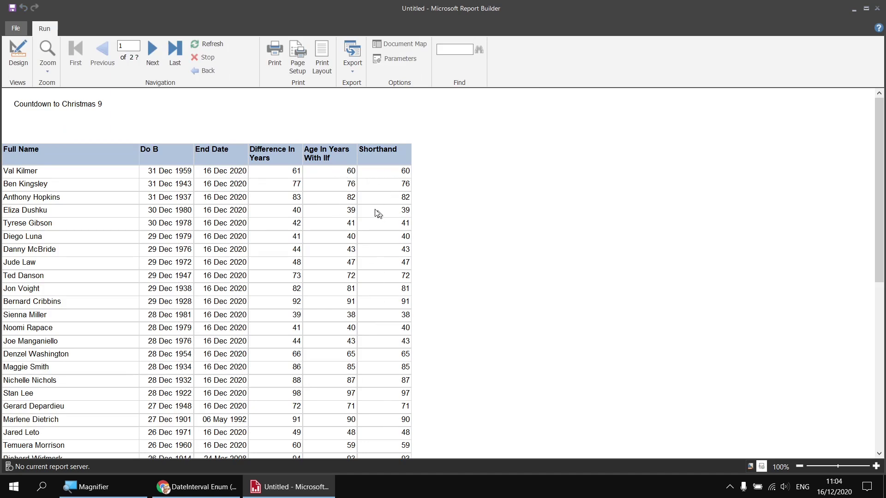
{"action": "scroll", "coordinate": [376, 367], "scroll_direction": "down", "scroll_amount": 3}
{"action": "scroll", "coordinate": [377, 369], "scroll_direction": "down", "scroll_amount": 9}
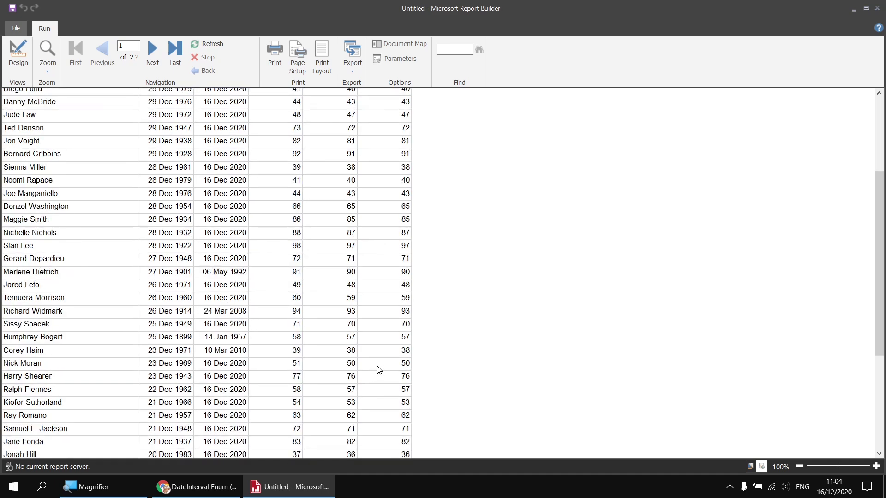
{"action": "scroll", "coordinate": [378, 369], "scroll_direction": "down", "scroll_amount": 6}
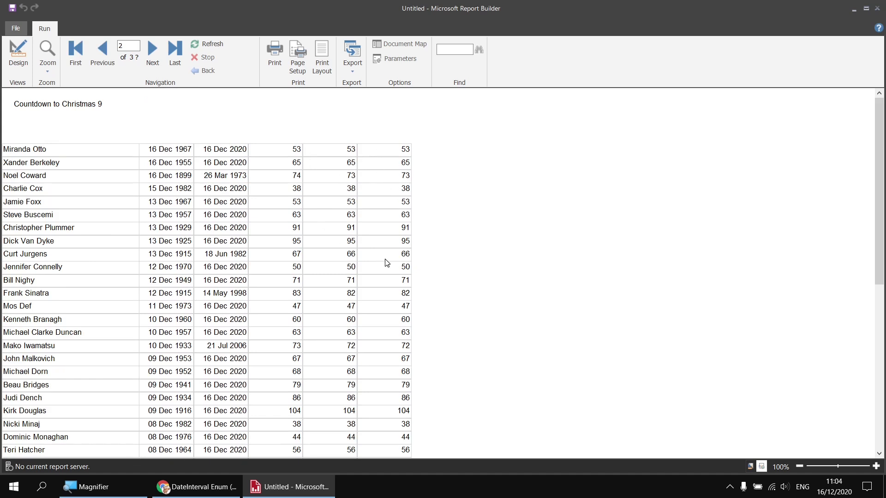
{"action": "left_click", "coordinate": [19, 54]}
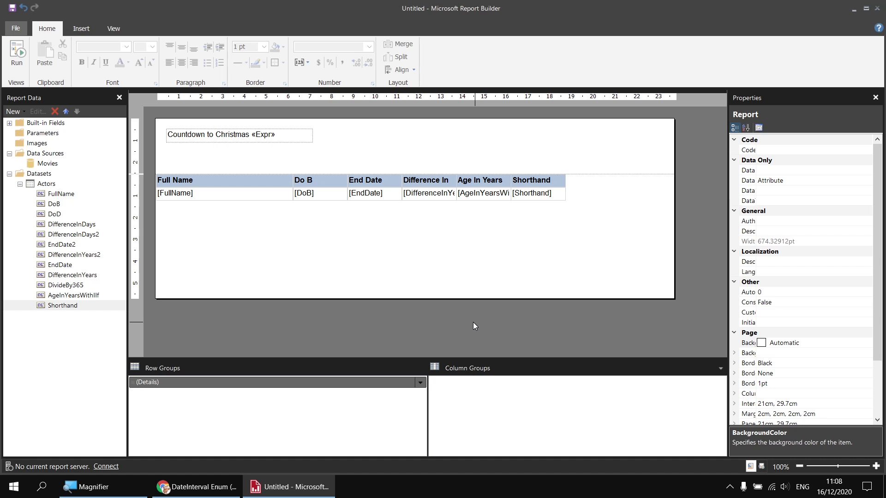
- Add a calculated field named AnniversaryDate to the Actors dataset
{"action": "right_click", "coordinate": [43, 184]}
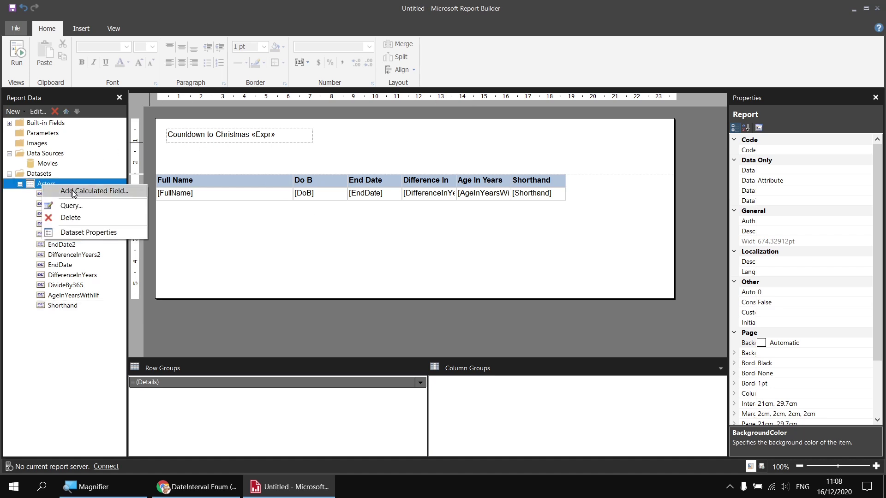
{"action": "left_click", "coordinate": [72, 191]}
{"action": "left_click", "coordinate": [361, 372]}
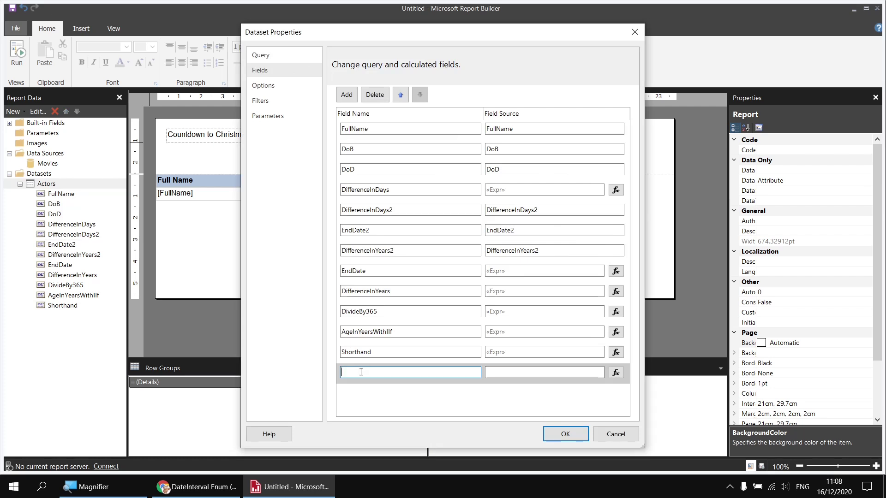
{"action": "type", "text": "AnniversaryDate"}
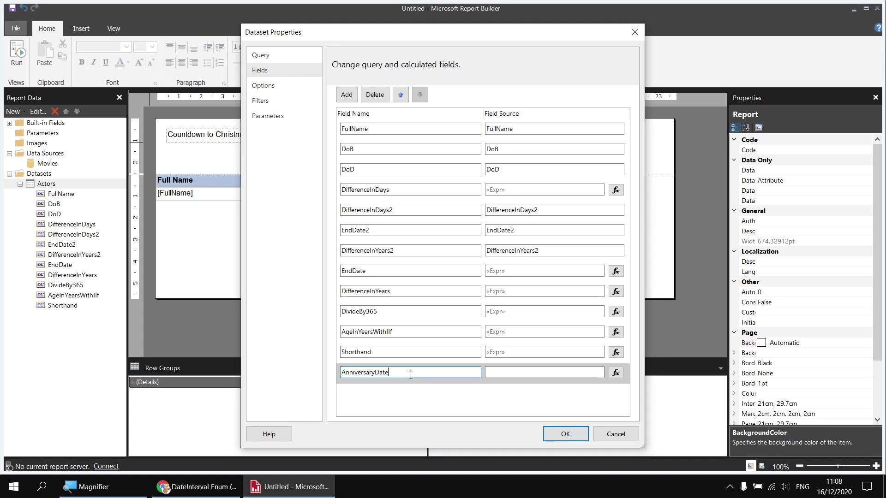
- Start the AnniversaryDate field's expression with DateSerial, using Year(Fields!EndDate.Value) as the year argument
{"action": "left_click", "coordinate": [616, 373]}
{"action": "left_click", "coordinate": [277, 98]}
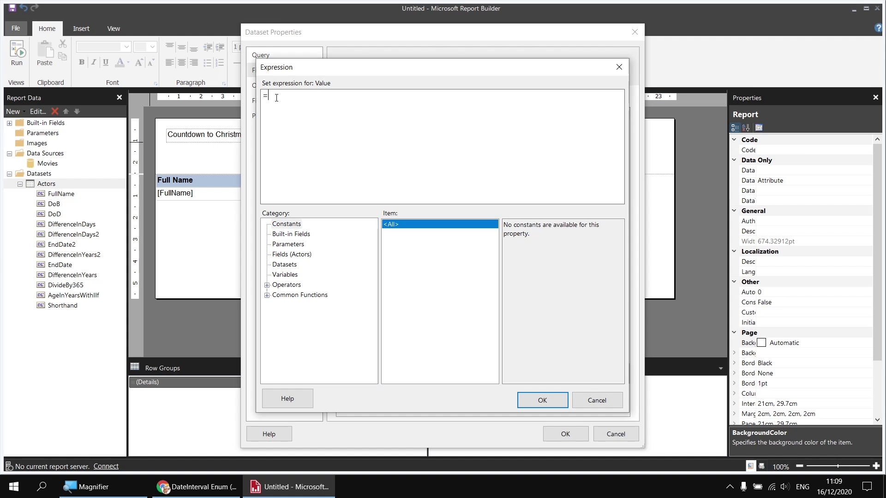
{"action": "left_click", "coordinate": [266, 296]}
{"action": "left_click", "coordinate": [294, 304]}
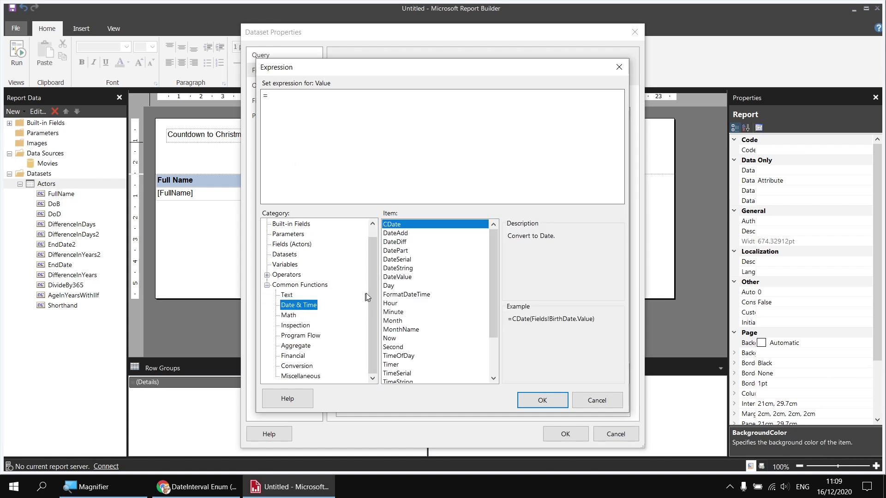
{"action": "left_click", "coordinate": [404, 261]}
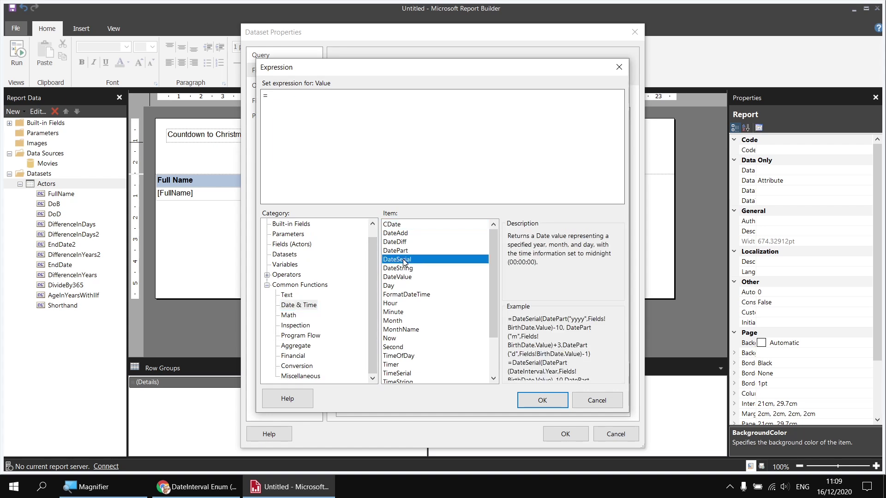
{"action": "double_click", "coordinate": [402, 261]}
{"action": "scroll", "coordinate": [415, 348], "scroll_direction": "down", "scroll_amount": 2}
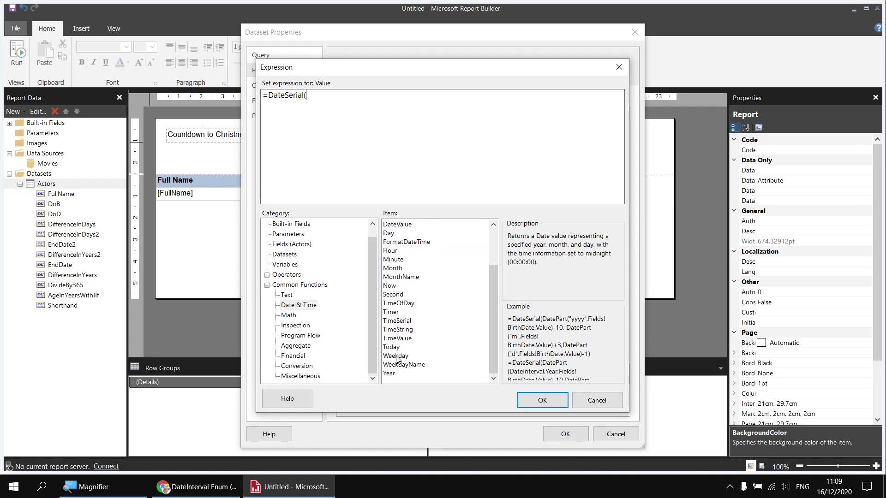
{"action": "double_click", "coordinate": [392, 373]}
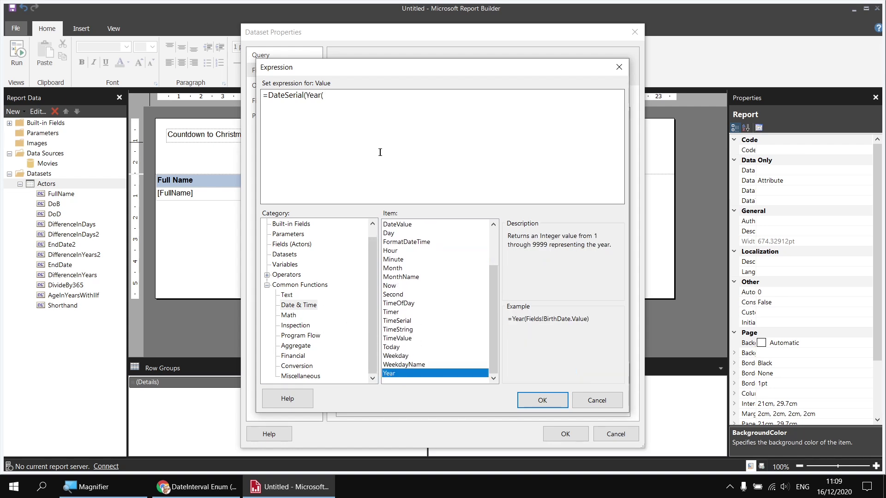
{"action": "left_click", "coordinate": [290, 245]}
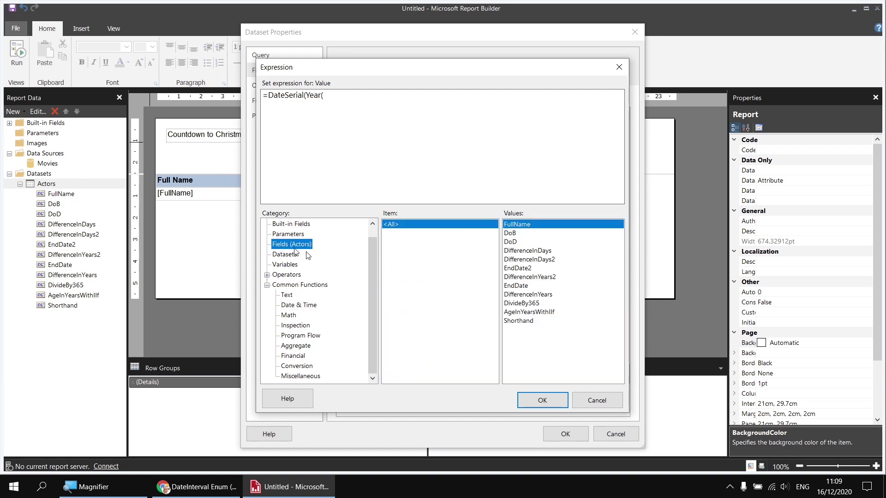
{"action": "double_click", "coordinate": [516, 286]}
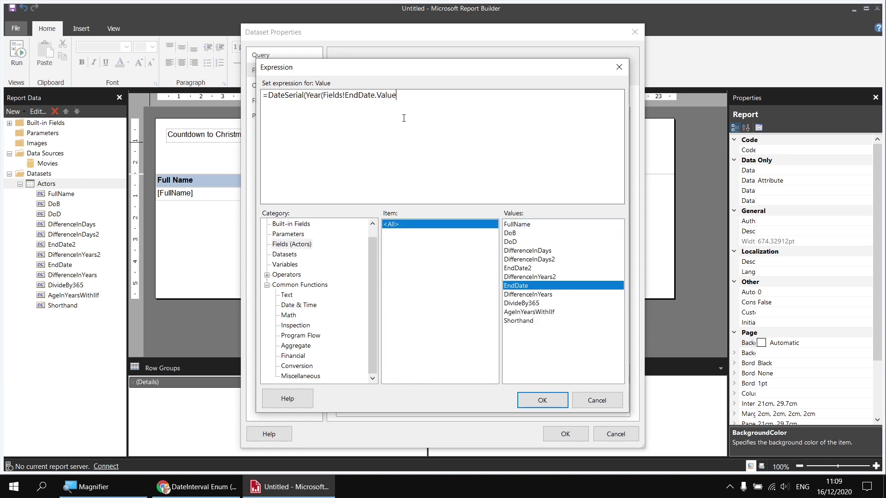
{"action": "type", "text": ")"}
- Complete the DateSerial function with Month(Fields!DoB.Value) and Day(Fields!DoB.Value) as the month and day arguments
{"action": "type", "text": ",Month("}
{"action": "double_click", "coordinate": [507, 233]}
{"action": "type", "text": ")"}
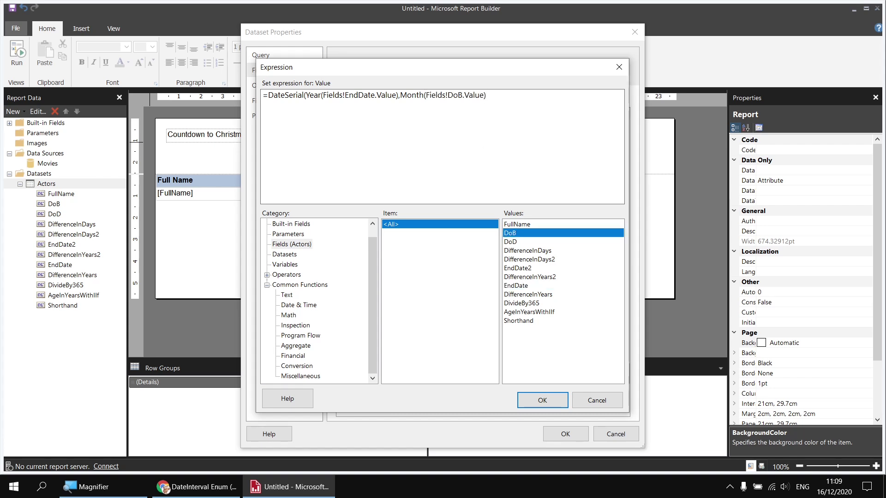
{"action": "type", "text": ",Day("}
{"action": "double_click", "coordinate": [512, 234]}
{"action": "type", "text": ")"}
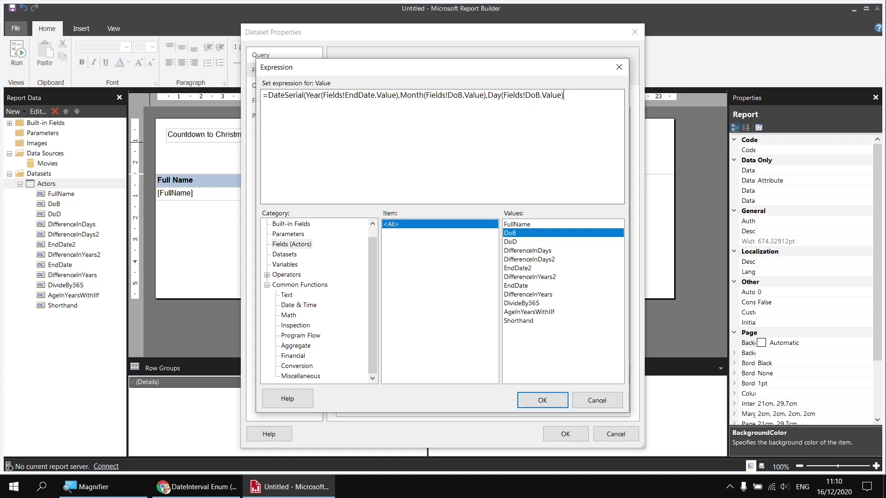
{"action": "type", "text": ")"}
- Put the Year, Month and Day arguments on separate indented lines and accept the expression and dataset changes
{"action": "left_click", "coordinate": [308, 98]}
{"action": "key", "text": "Return"}
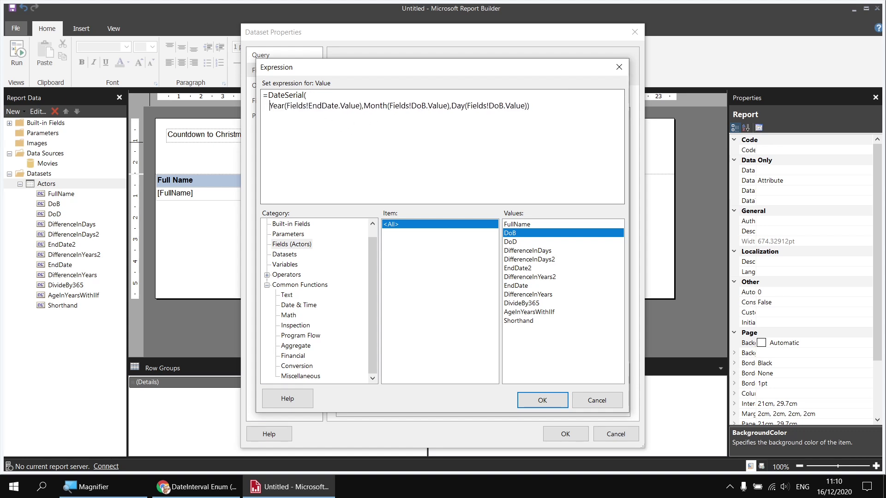
{"action": "left_click", "coordinate": [366, 106]}
{"action": "key", "text": "Return"}
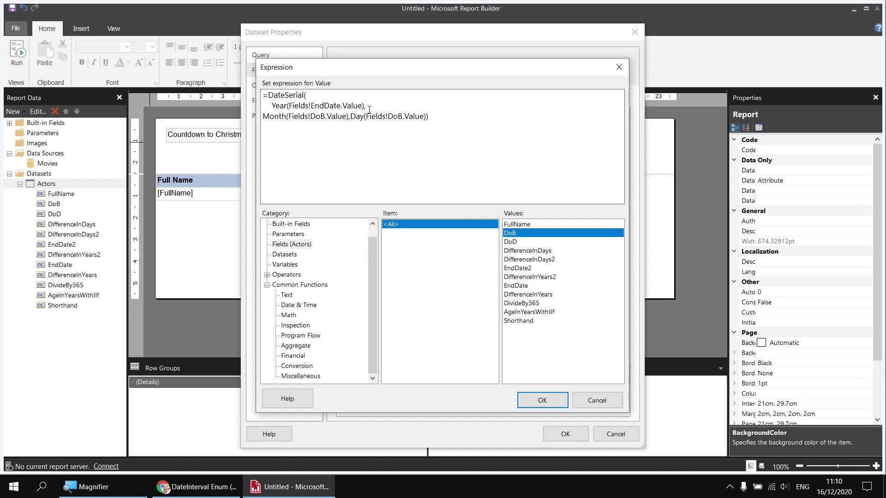
{"action": "left_click", "coordinate": [359, 117]}
{"action": "key", "text": "Return"}
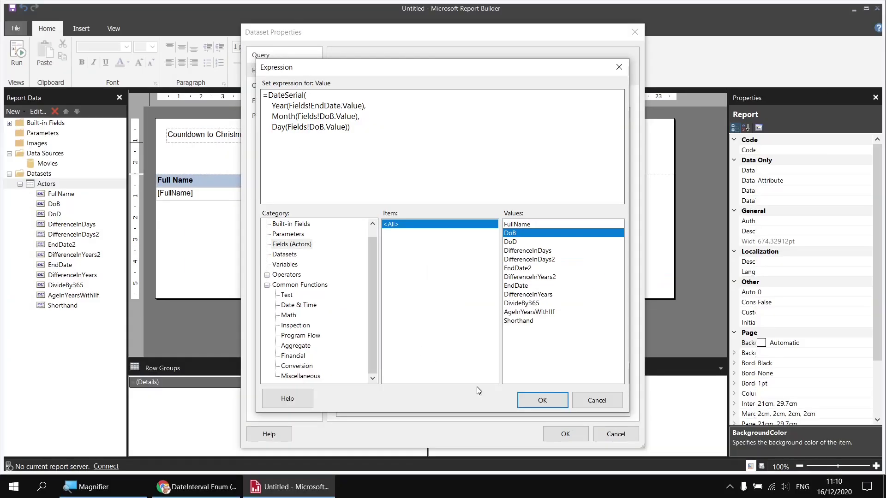
{"action": "left_click", "coordinate": [531, 400]}
{"action": "left_click", "coordinate": [564, 432]}
- Add AnniversaryDate as a table column after Shorthand, then run the report to check its dates and return to the design
{"action": "left_click_drag", "start_coordinate": [61, 317], "coordinate": [556, 190]}
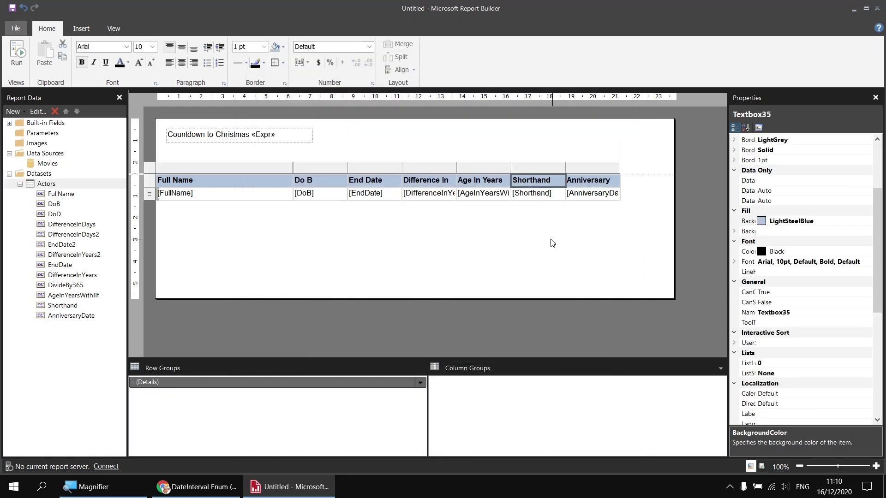
{"action": "left_click", "coordinate": [10, 58]}
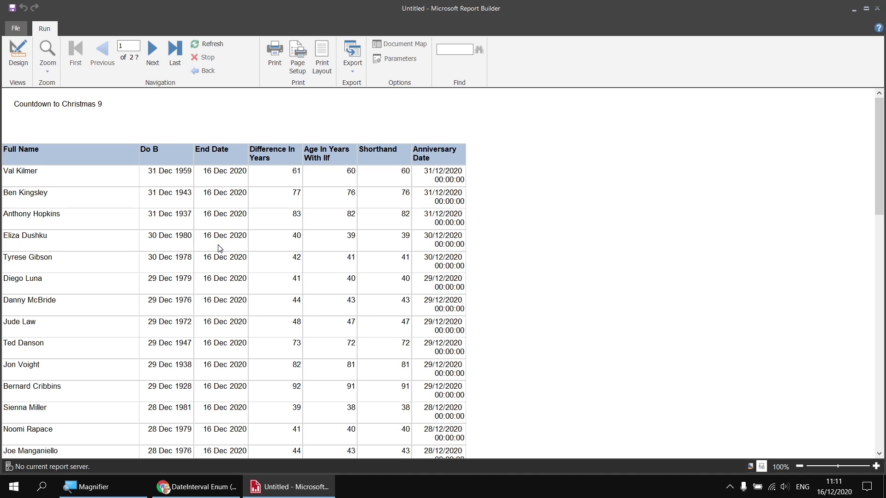
{"action": "left_click", "coordinate": [18, 54]}
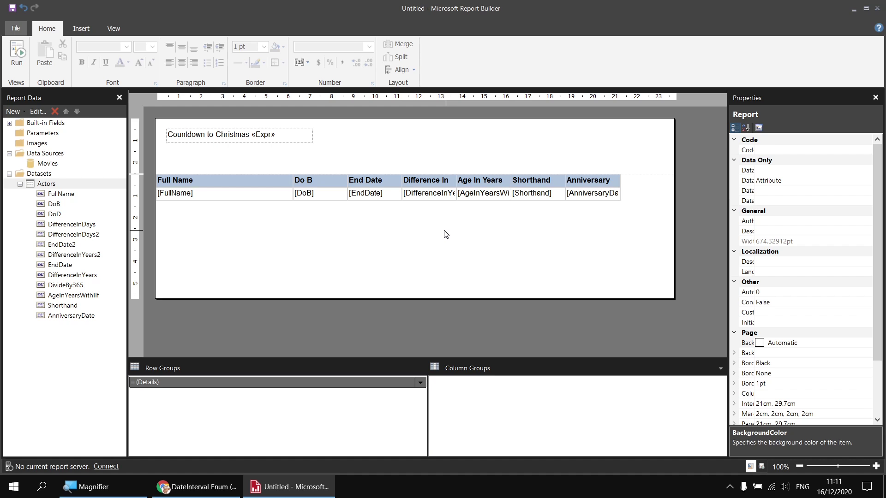
- Add a calculated field named AgeInYearsDateSerial to the Actors dataset
{"action": "right_click", "coordinate": [43, 183]}
{"action": "left_click", "coordinate": [71, 189]}
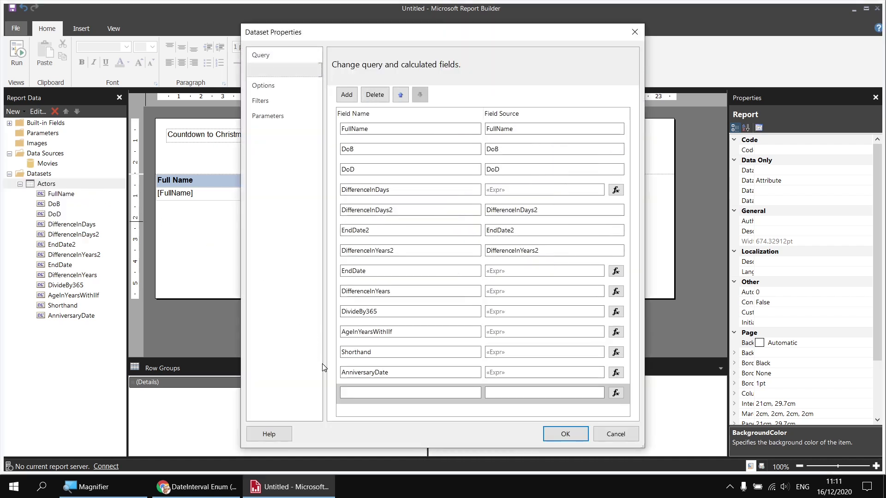
{"action": "left_click", "coordinate": [375, 391]}
{"action": "type", "text": "Age"}
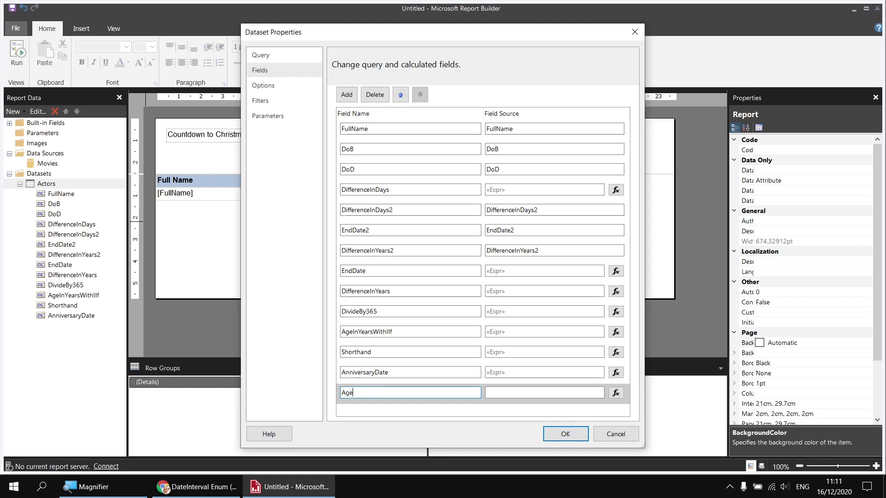
{"action": "type", "text": "InYearsDateSerial"}
- Set the AgeInYearsDateSerial expression to =Fields!DifferenceInYears.Value - Int(Fields!AnniversaryDate.Value > Fields!EndDate.Value)
{"action": "left_click", "coordinate": [616, 393]}
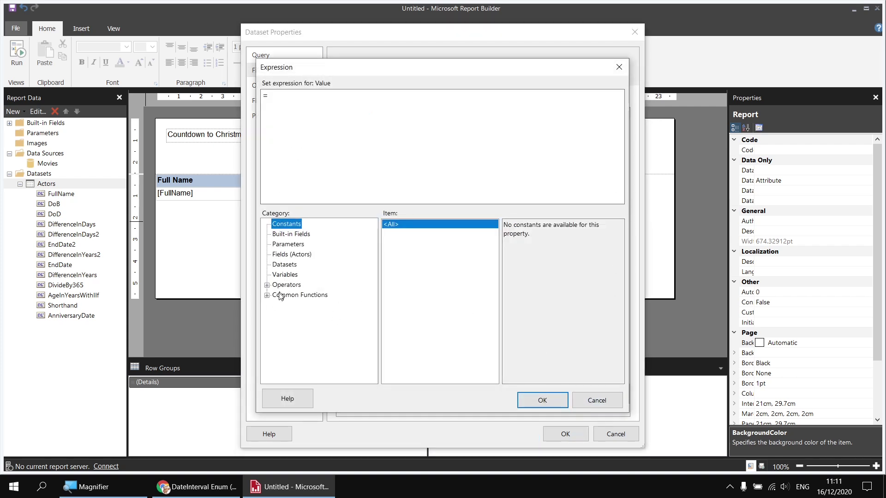
{"action": "left_click", "coordinate": [286, 258]}
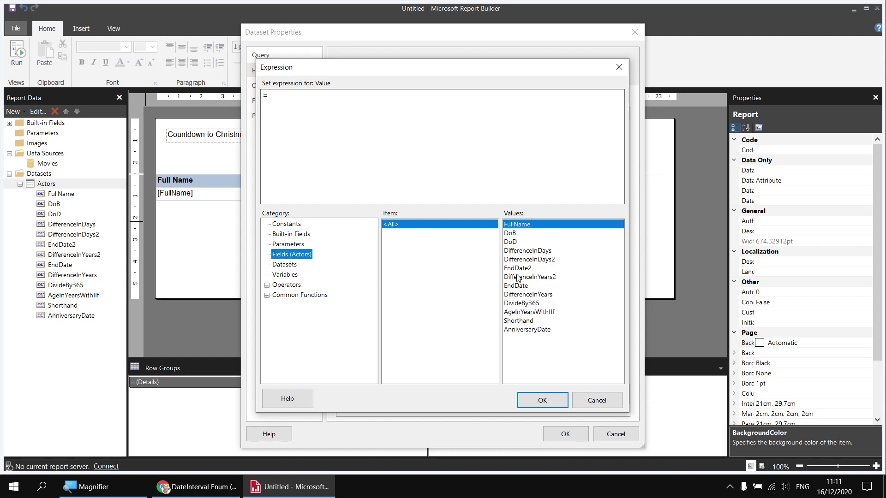
{"action": "double_click", "coordinate": [519, 294]}
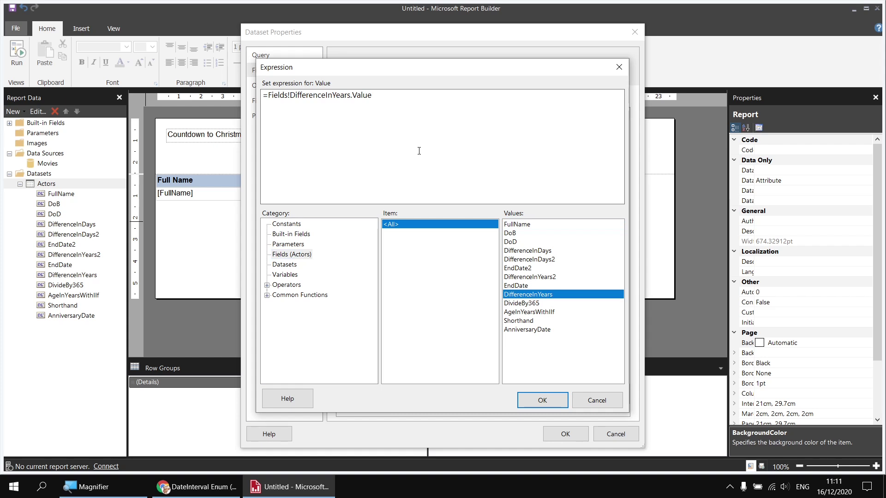
{"action": "type", "text": "- Int"}
{"action": "key", "text": "BackSpace"}
{"action": "key", "text": "BackSpace"}
{"action": "key", "text": "BackSpace"}
{"action": "type", "text": "Int("}
{"action": "double_click", "coordinate": [531, 330]}
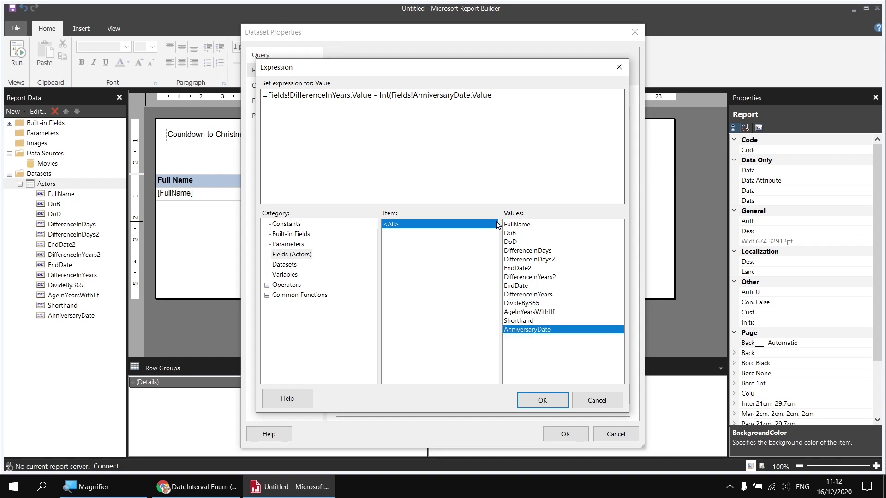
{"action": "type", "text": "\\"}
{"action": "type", "text": ">"}
{"action": "double_click", "coordinate": [512, 285]}
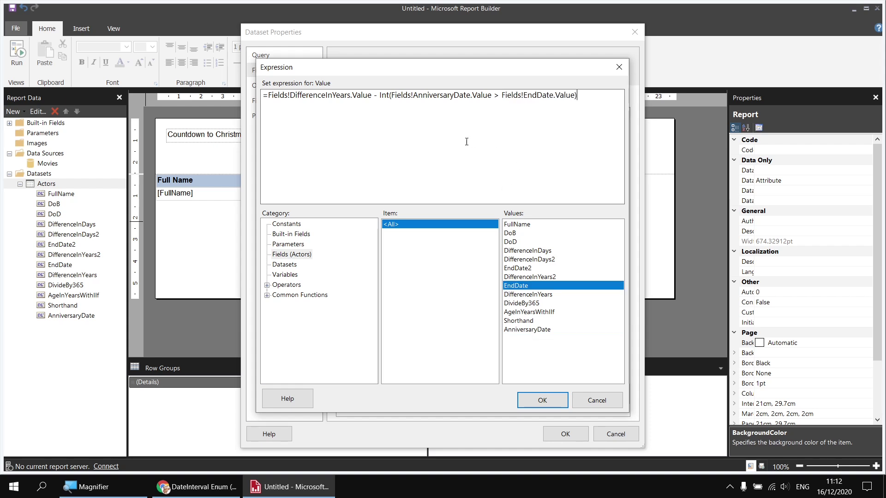
- Place the Int comparison on its own indented line and accept the expression and dataset changes
{"action": "key", "text": "Return"}
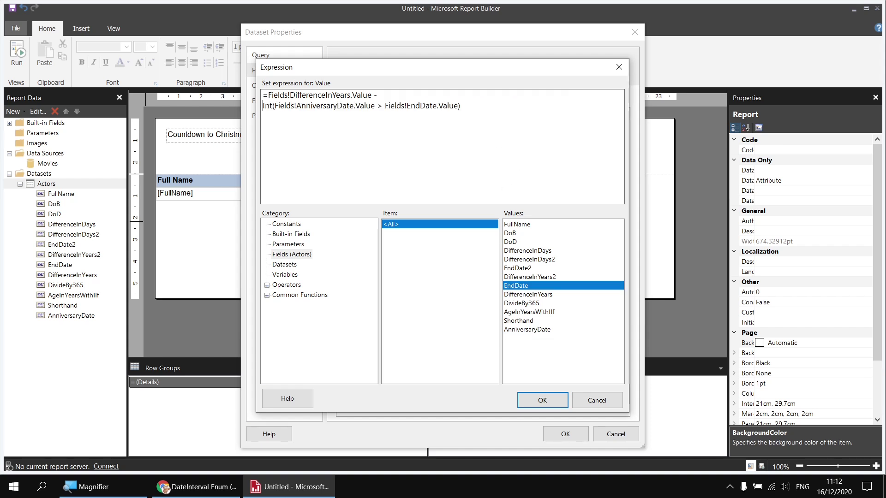
{"action": "key", "text": "Tab"}
{"action": "left_click", "coordinate": [262, 105]}
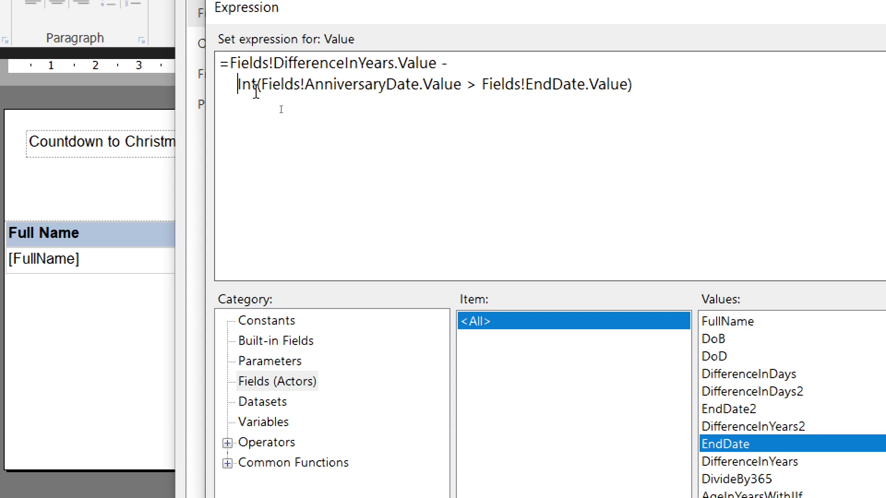
{"action": "left_click_drag", "start_coordinate": [262, 84], "coordinate": [461, 85]}
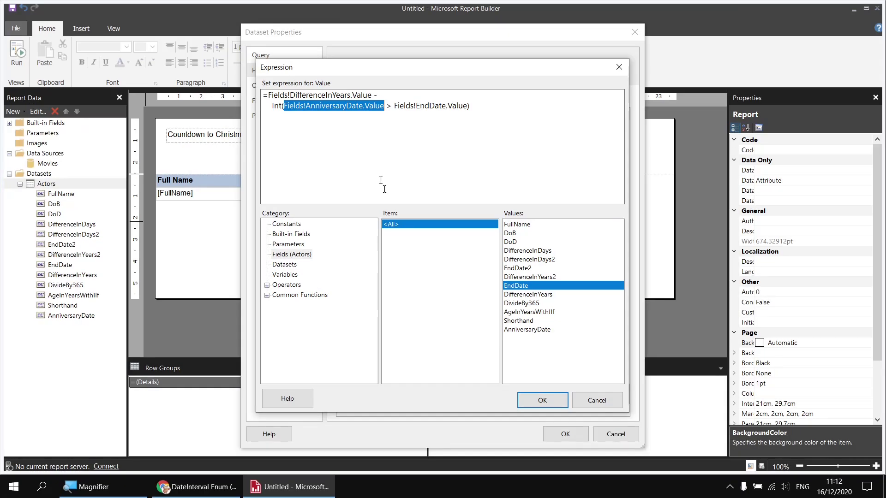
{"action": "left_click", "coordinate": [540, 400]}
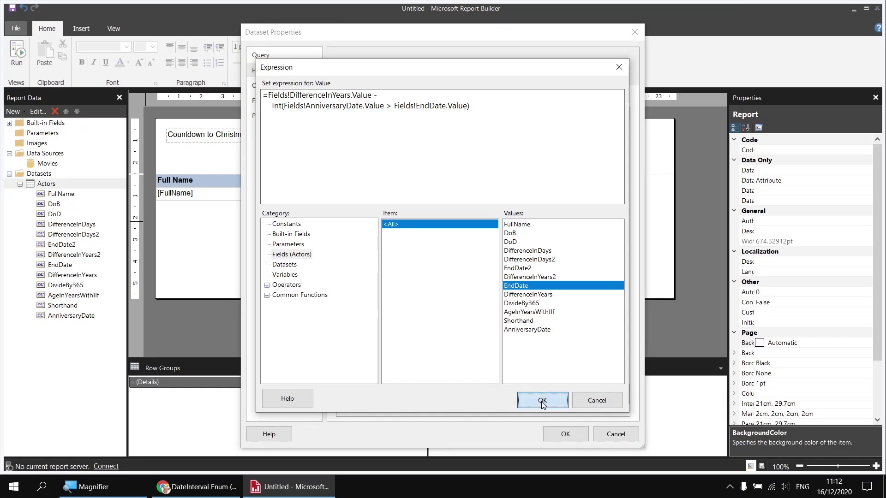
{"action": "left_click", "coordinate": [563, 434]}
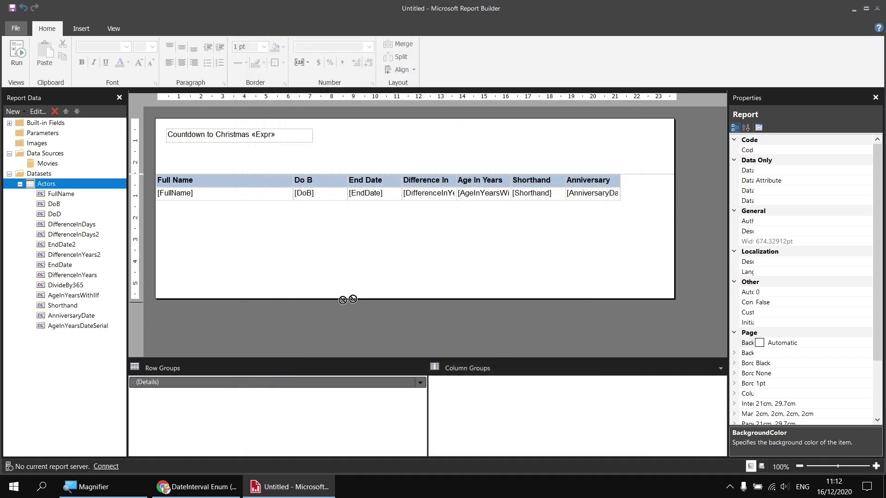
- Add AgeInYearsDateSerial as a table column after Anniversary Date and run the report
{"action": "left_click", "coordinate": [602, 192]}
{"action": "left_click_drag", "start_coordinate": [603, 189], "coordinate": [605, 190]}
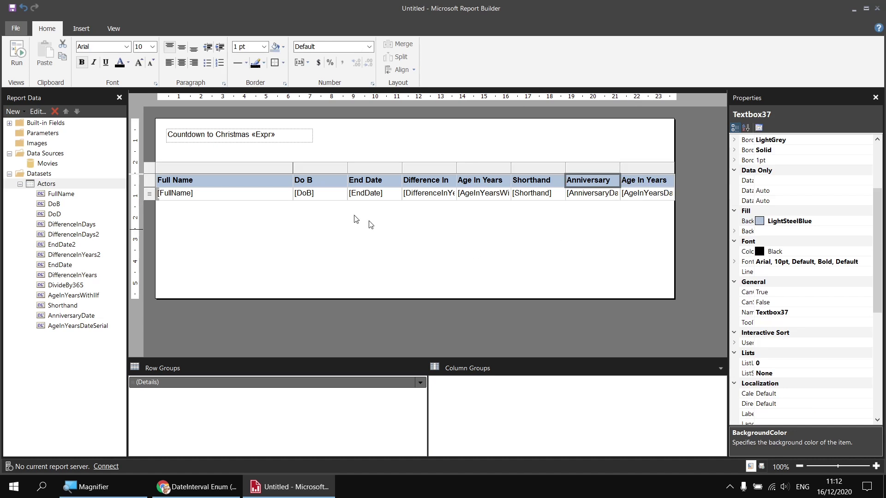
{"action": "left_click", "coordinate": [16, 56]}
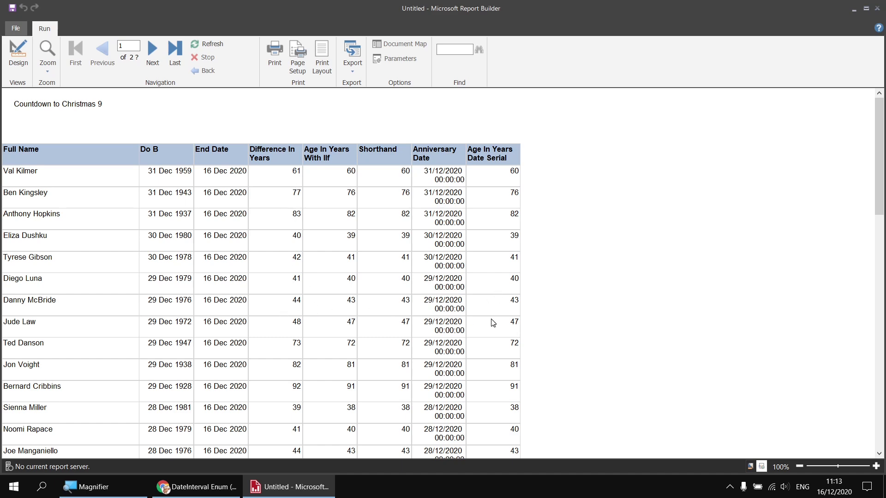
- Compare the Age In Years Date Serial values with the other age columns across the first two pages and return to the design
{"action": "scroll", "coordinate": [407, 351], "scroll_direction": "down", "scroll_amount": 2}
{"action": "scroll", "coordinate": [407, 350], "scroll_direction": "down", "scroll_amount": 10}
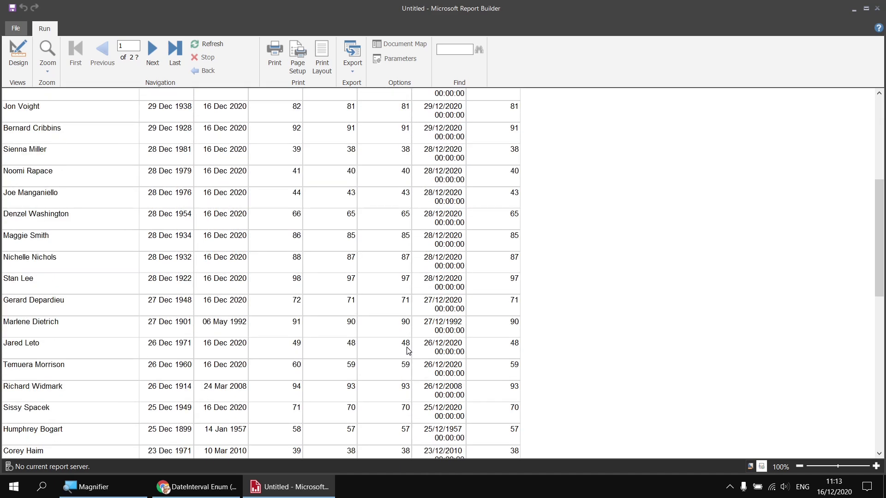
{"action": "scroll", "coordinate": [407, 350], "scroll_direction": "down", "scroll_amount": 7}
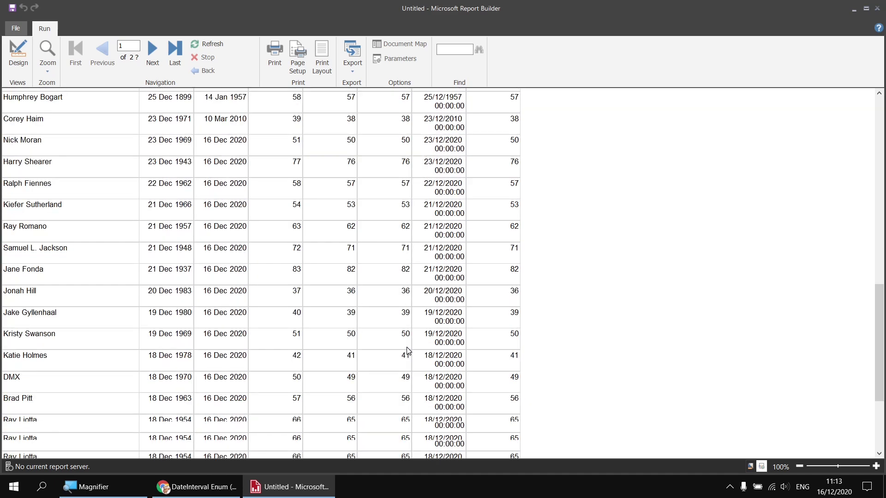
{"action": "scroll", "coordinate": [407, 351], "scroll_direction": "down", "scroll_amount": 4}
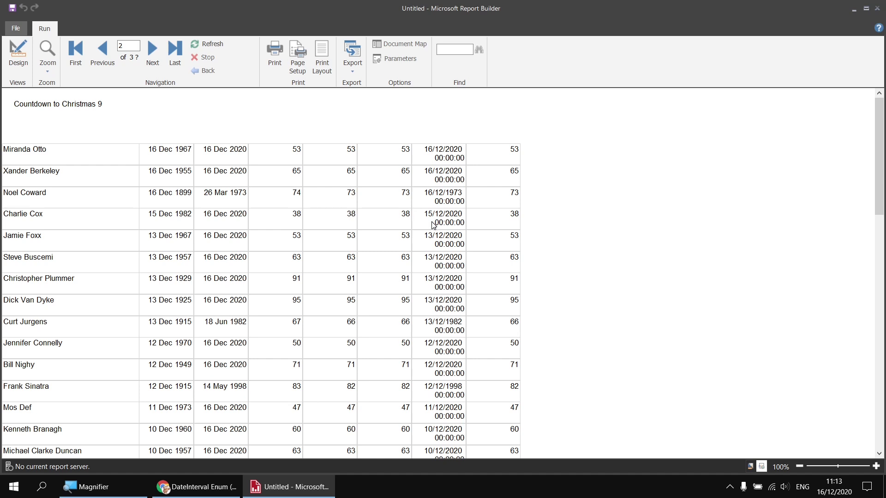
{"action": "left_click", "coordinate": [18, 59]}
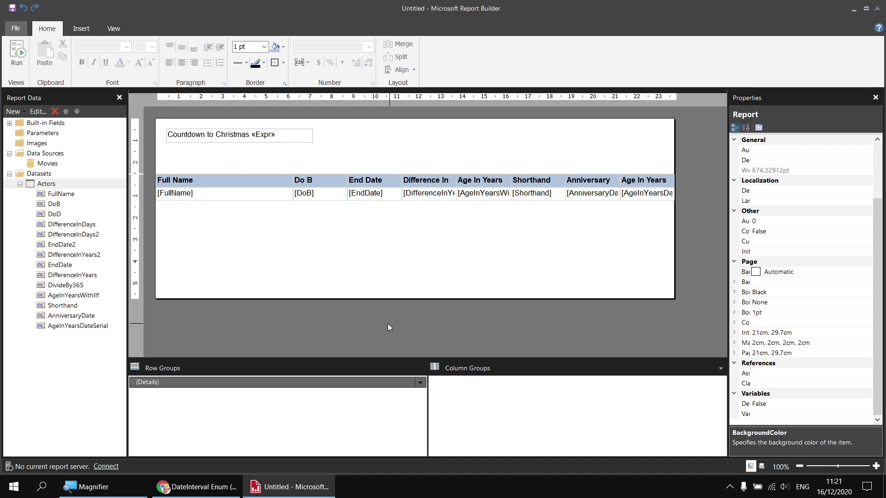
- Add a calculated field named DoBMdd to the Actors dataset
{"action": "right_click", "coordinate": [63, 187]}
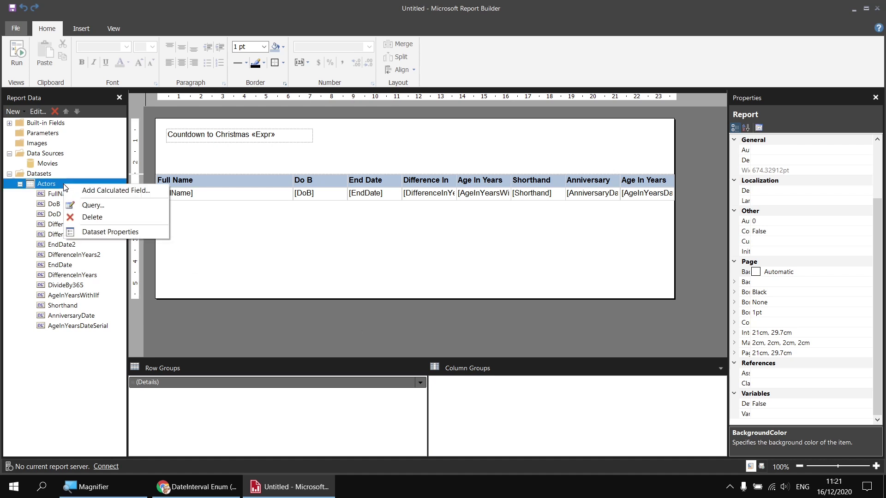
{"action": "left_click", "coordinate": [103, 193]}
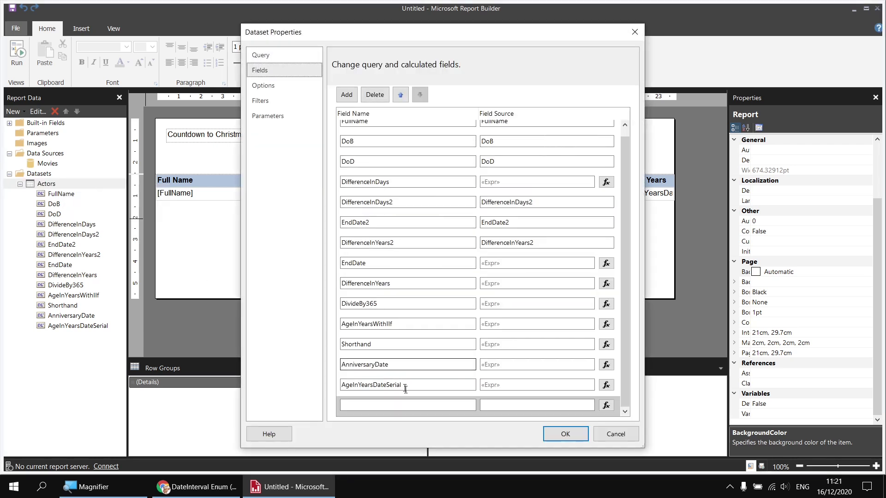
{"action": "left_click", "coordinate": [387, 401]}
{"action": "type", "text": "Do"}
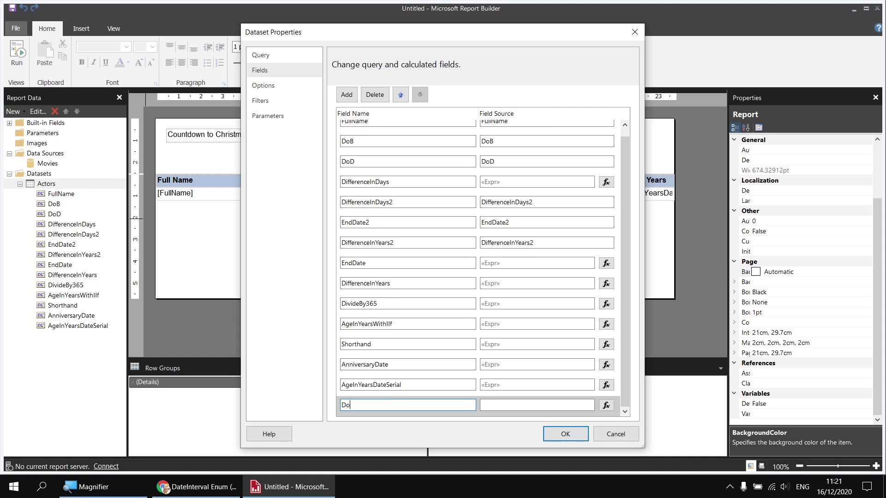
{"action": "type", "text": "BMdd"}
- Set the DoBMdd expression to =Format(Fields!DoB.Value, "Mdd") and accept the expression and dataset changes
{"action": "left_click", "coordinate": [606, 405]}
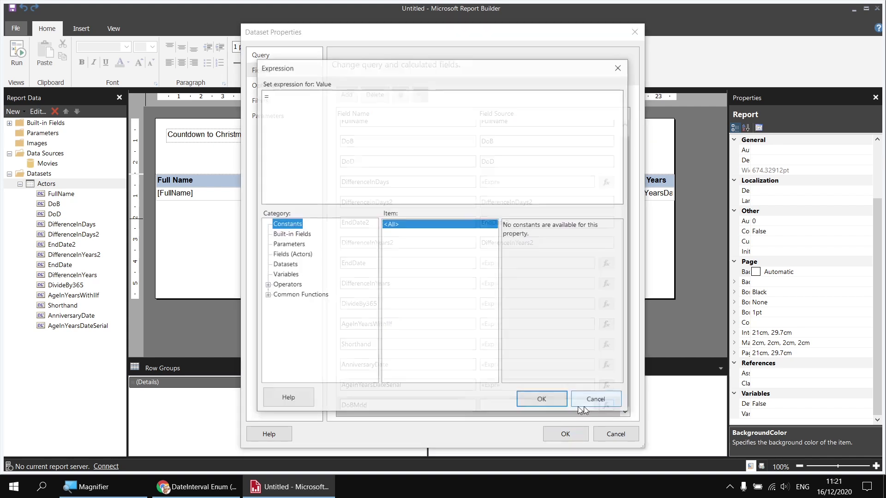
{"action": "left_click", "coordinate": [267, 295]}
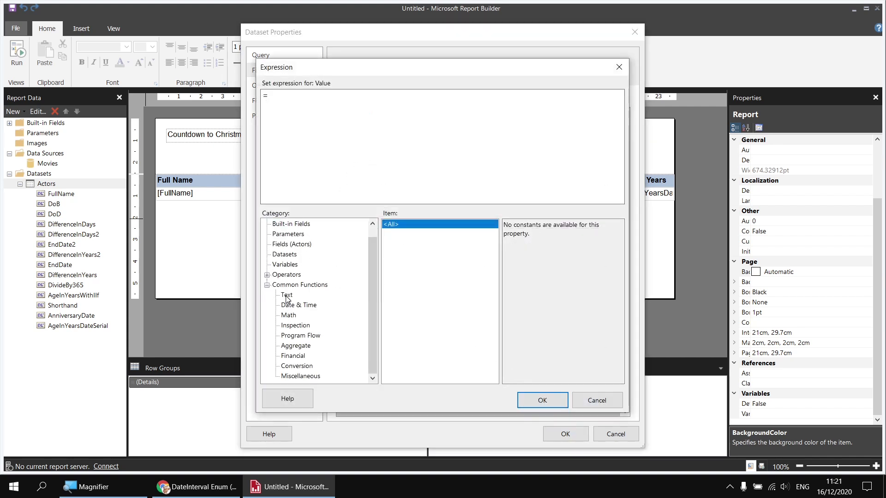
{"action": "left_click", "coordinate": [287, 296]}
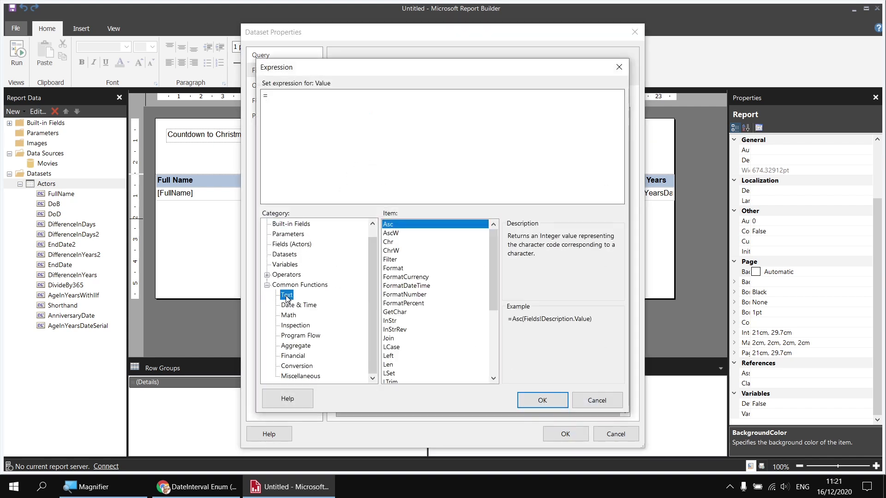
{"action": "double_click", "coordinate": [393, 268]}
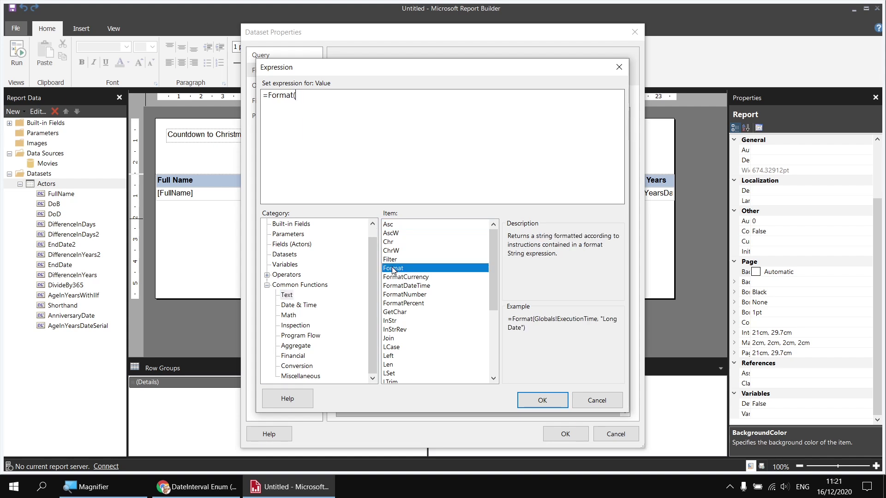
{"action": "left_click", "coordinate": [288, 245]}
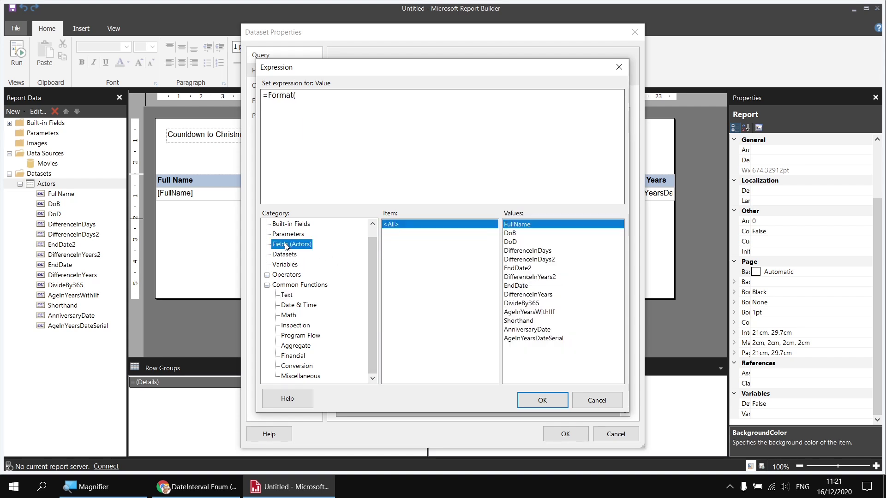
{"action": "double_click", "coordinate": [510, 234]}
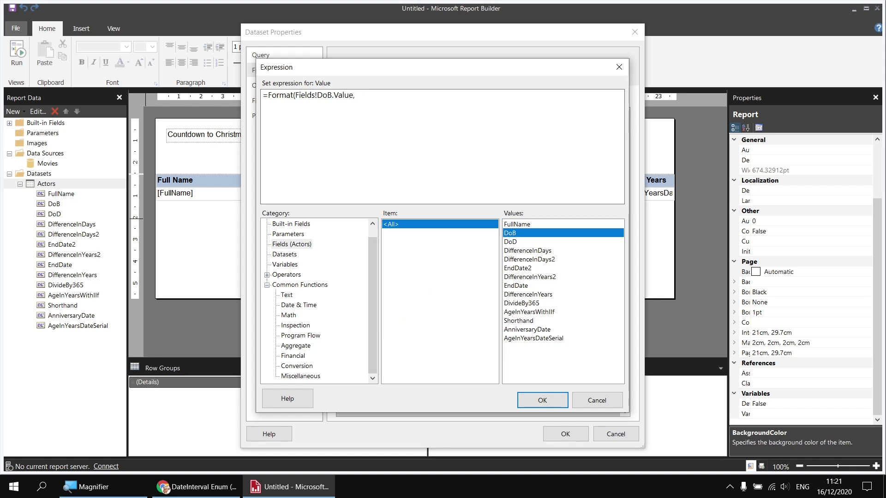
{"action": "type", "text": ", \"Mdd"}
{"action": "left_click", "coordinate": [541, 399]}
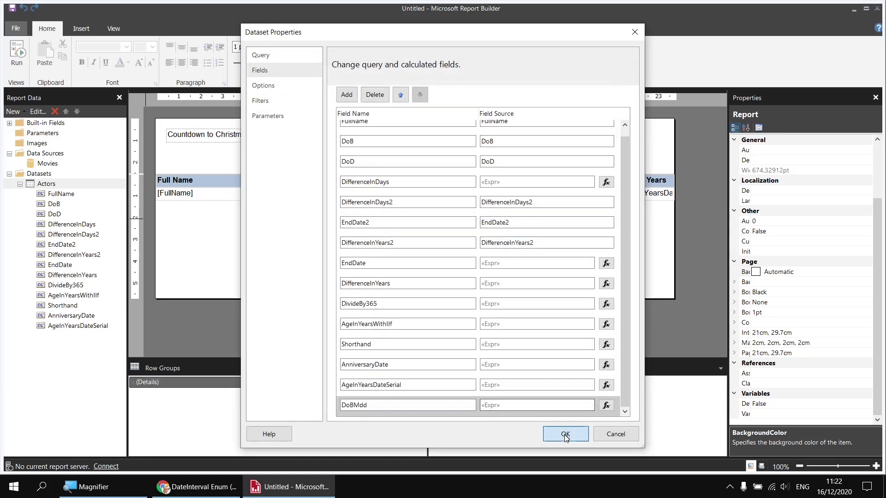
{"action": "left_click", "coordinate": [564, 434]}
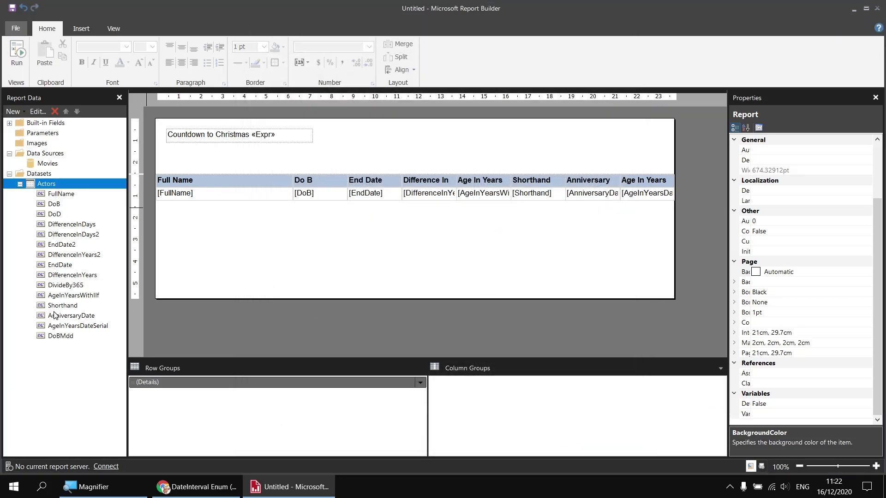
- Delete the four table columns after Difference In Years and add DoBMdd as a column in their place
{"action": "left_click", "coordinate": [464, 198]}
{"action": "left_click", "coordinate": [483, 168]}
{"action": "left_click_drag", "start_coordinate": [488, 167], "coordinate": [646, 168]}
{"action": "right_click", "coordinate": [481, 170]}
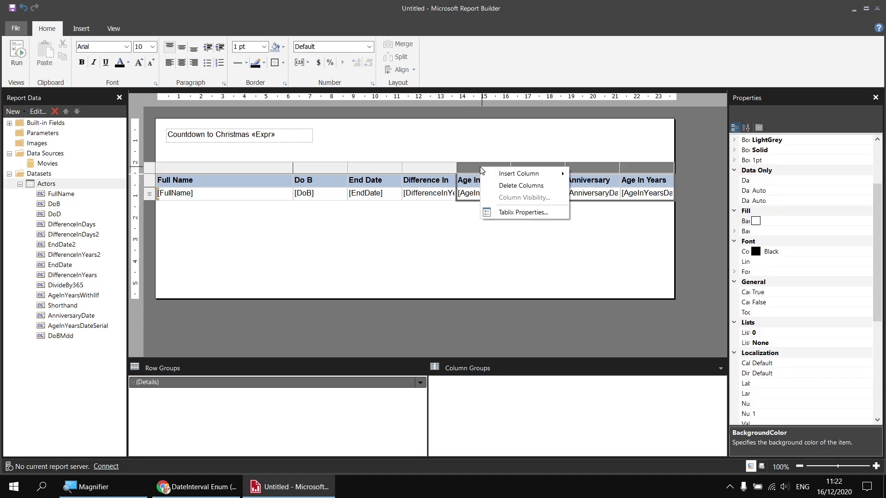
{"action": "left_click", "coordinate": [499, 186]}
{"action": "left_click_drag", "start_coordinate": [57, 338], "coordinate": [452, 191]}
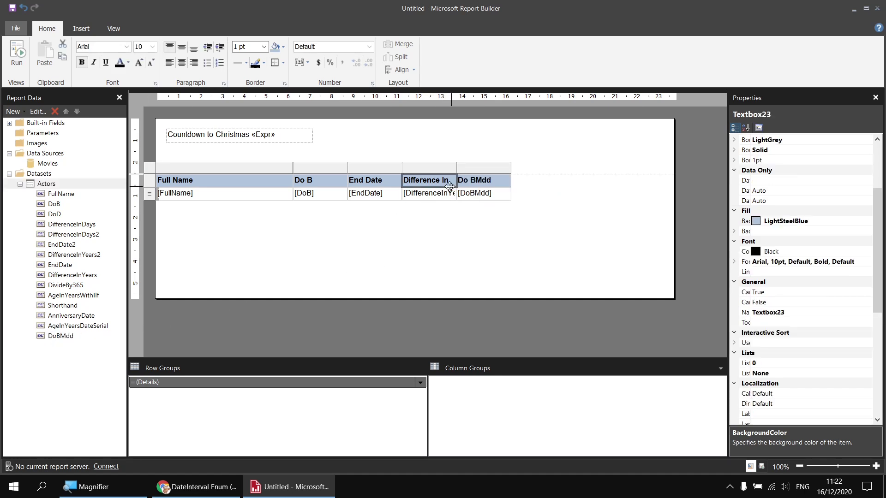
- Run the report, review the Do BMdd values against the birth dates on the first two pages, and return to the design
{"action": "left_click", "coordinate": [16, 55]}
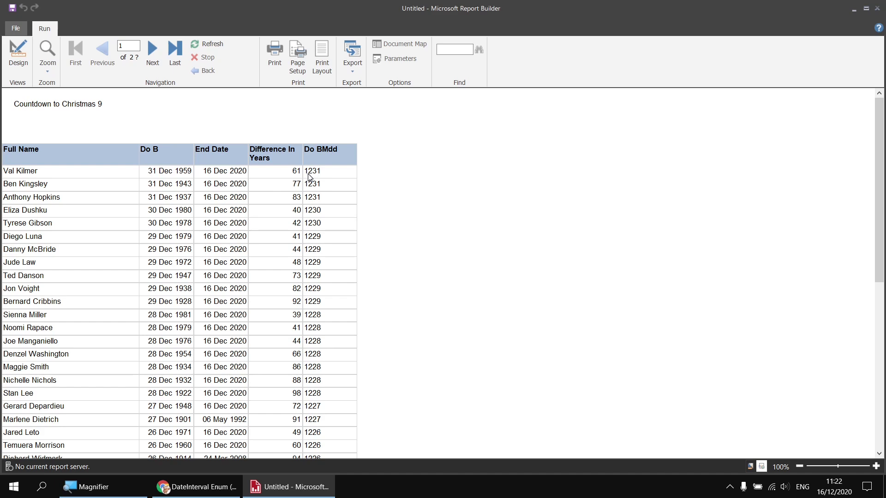
{"action": "scroll", "coordinate": [332, 277], "scroll_direction": "down", "scroll_amount": 8}
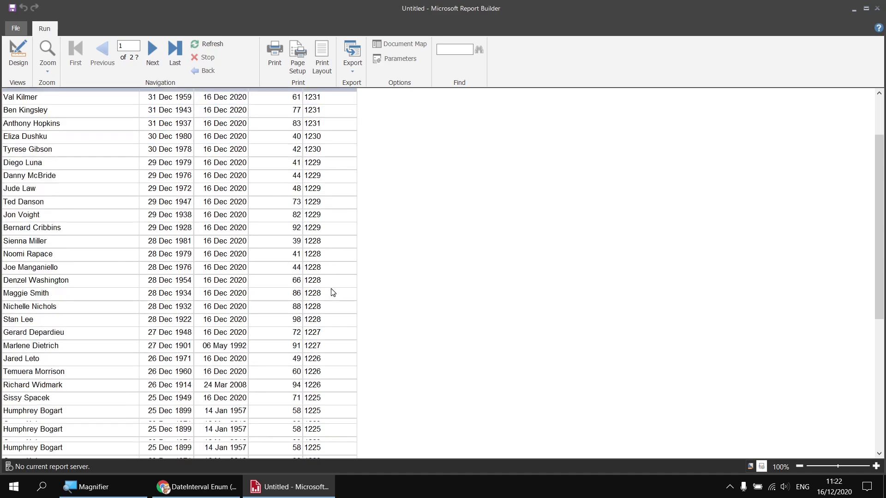
{"action": "scroll", "coordinate": [332, 292], "scroll_direction": "down", "scroll_amount": 10}
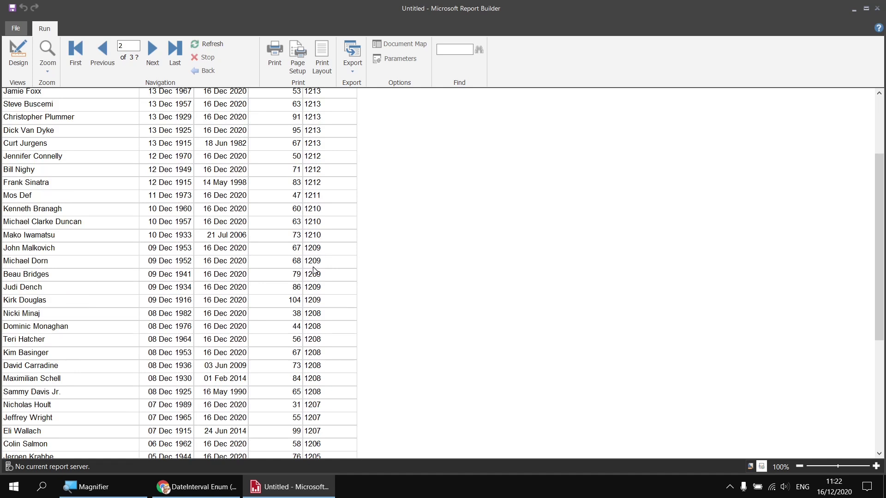
{"action": "scroll", "coordinate": [314, 270], "scroll_direction": "down", "scroll_amount": 2}
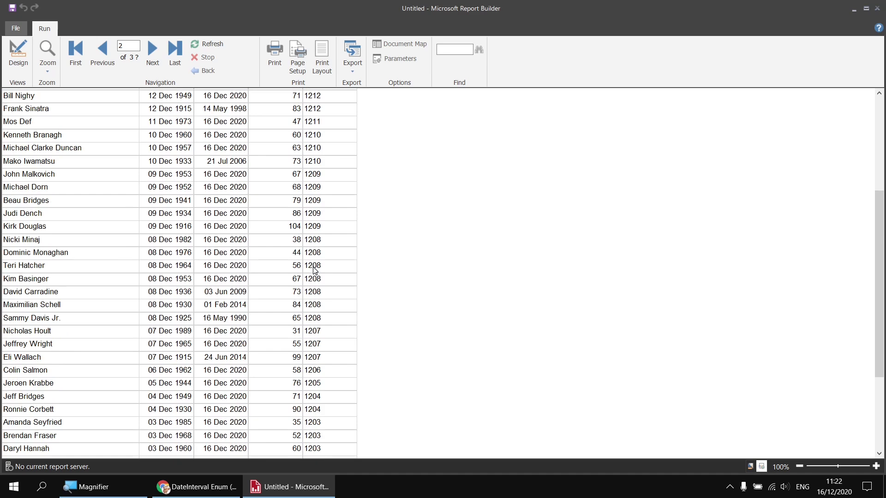
{"action": "scroll", "coordinate": [315, 271], "scroll_direction": "up", "scroll_amount": 5}
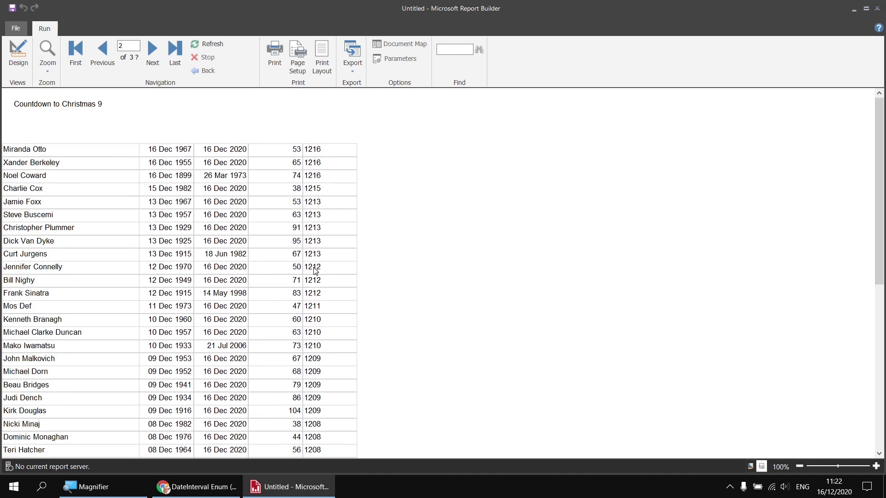
{"action": "scroll", "coordinate": [315, 270], "scroll_direction": "up", "scroll_amount": 10}
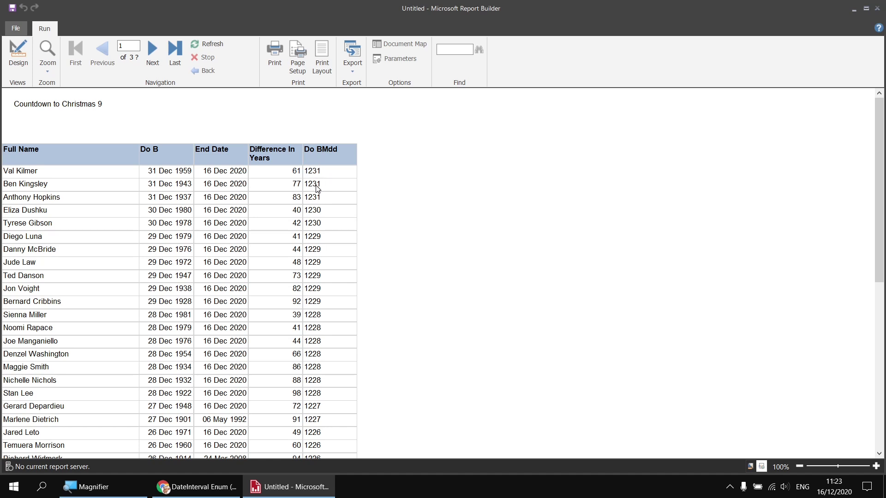
{"action": "left_click", "coordinate": [22, 57]}
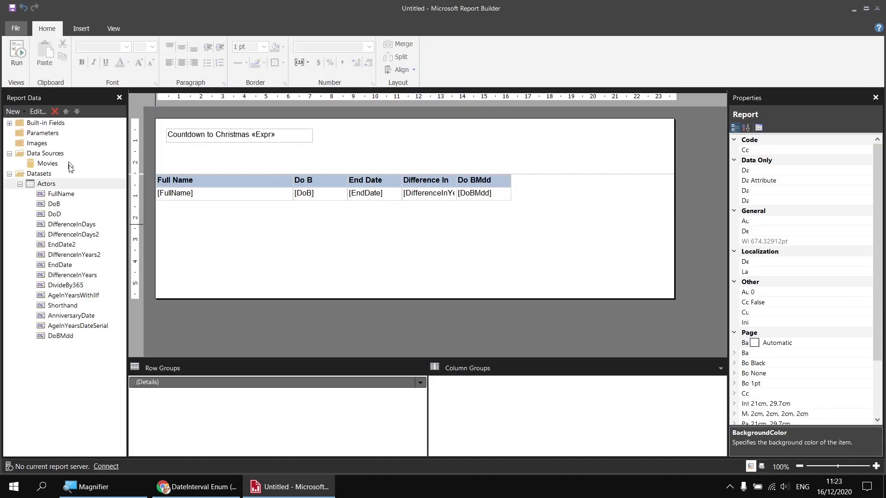
- Change the DoBMdd expression to =Int(Format(Fields!DoB.Value, "Mdd")) and check the column in a report run before returning to the design
{"action": "right_click", "coordinate": [69, 336]}
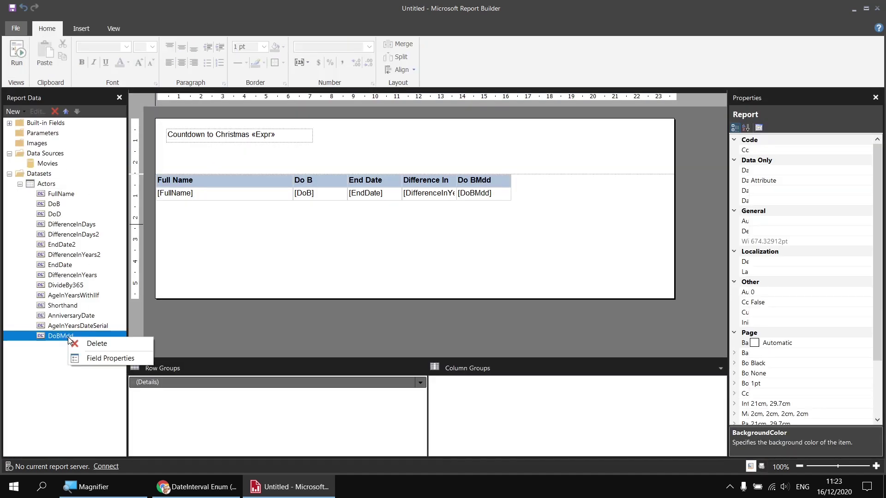
{"action": "left_click", "coordinate": [111, 358]}
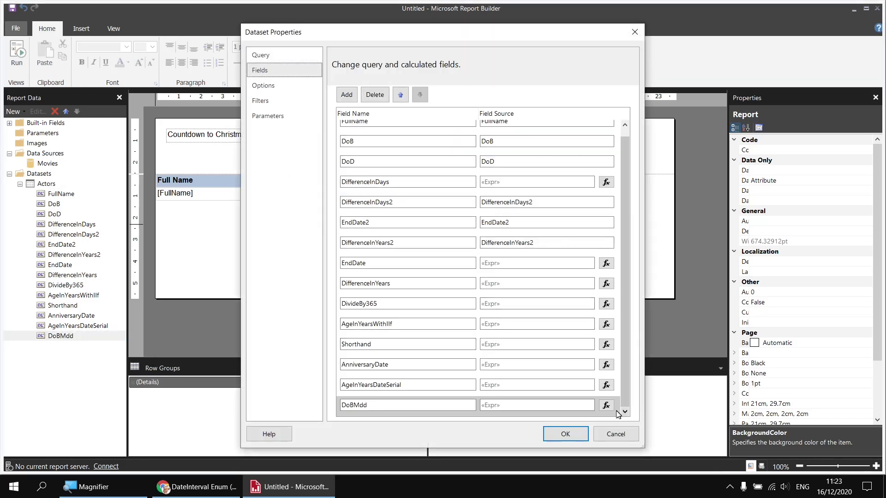
{"action": "left_click", "coordinate": [606, 405]}
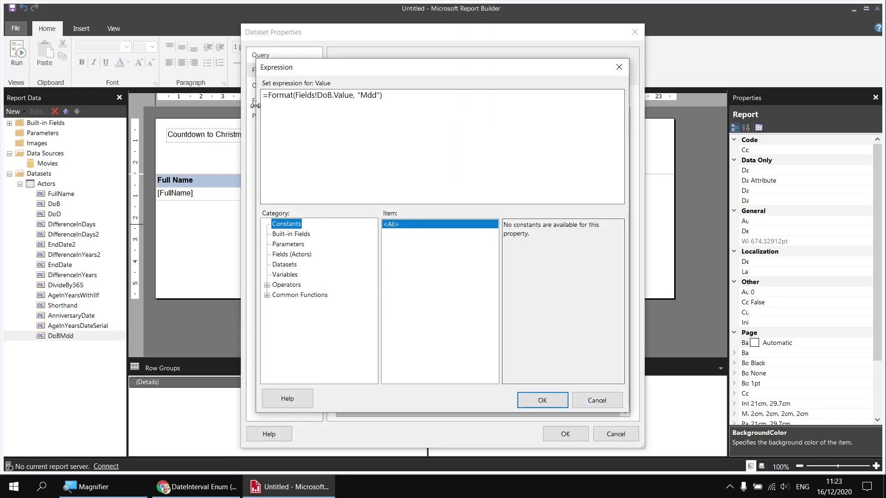
{"action": "type", "text": "Int("}
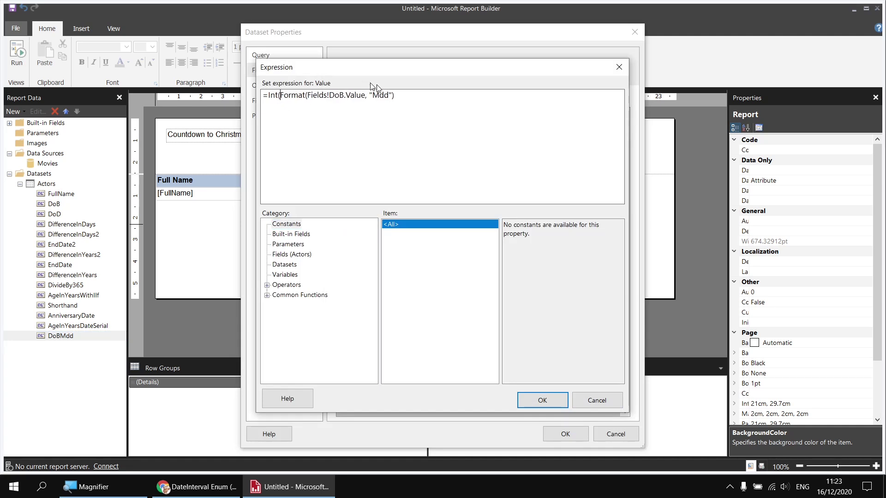
{"action": "left_click", "coordinate": [402, 95]}
{"action": "left_click", "coordinate": [542, 400]}
{"action": "left_click", "coordinate": [563, 434]}
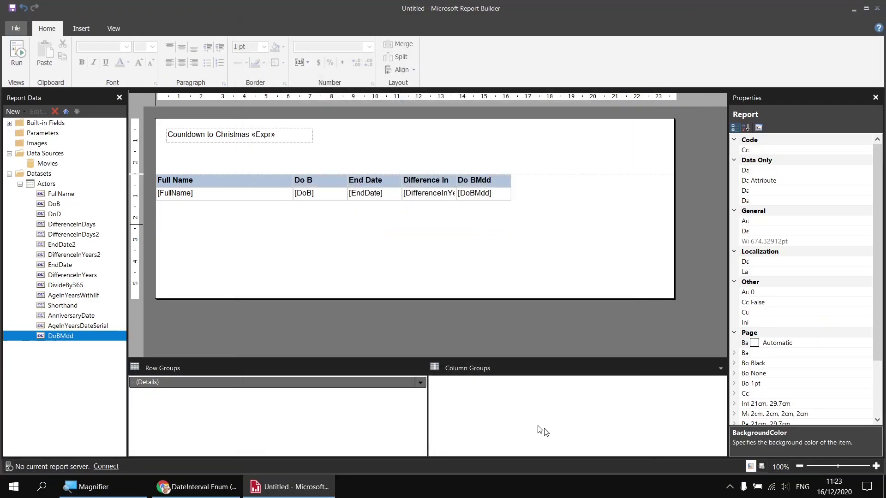
{"action": "left_click", "coordinate": [23, 69]}
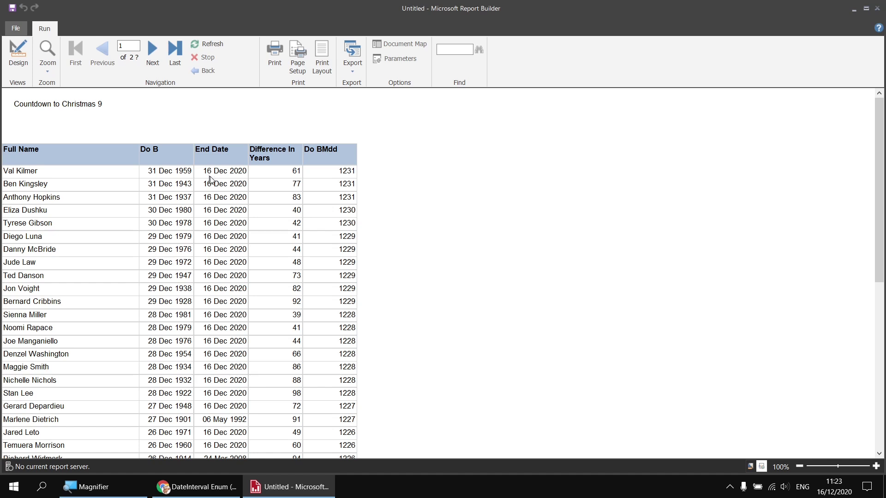
{"action": "left_click", "coordinate": [19, 53]}
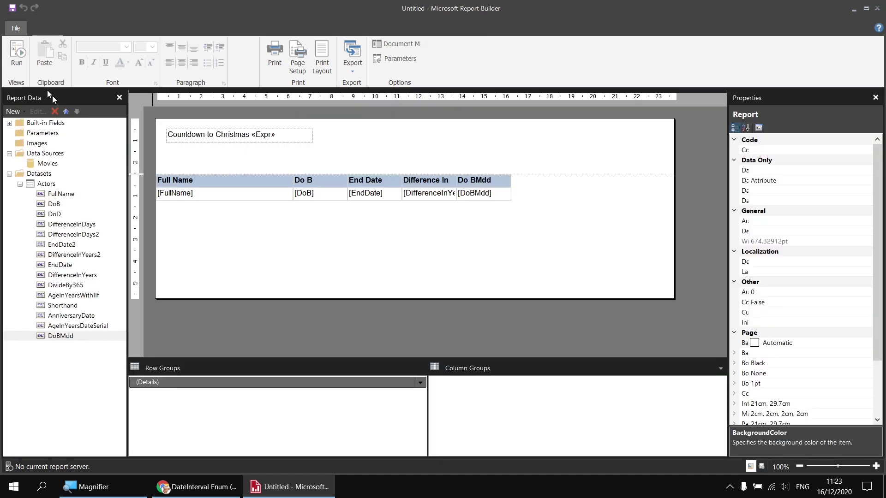
- Add another calculated field named EndMdd to the Actors dataset
{"action": "right_click", "coordinate": [55, 184]}
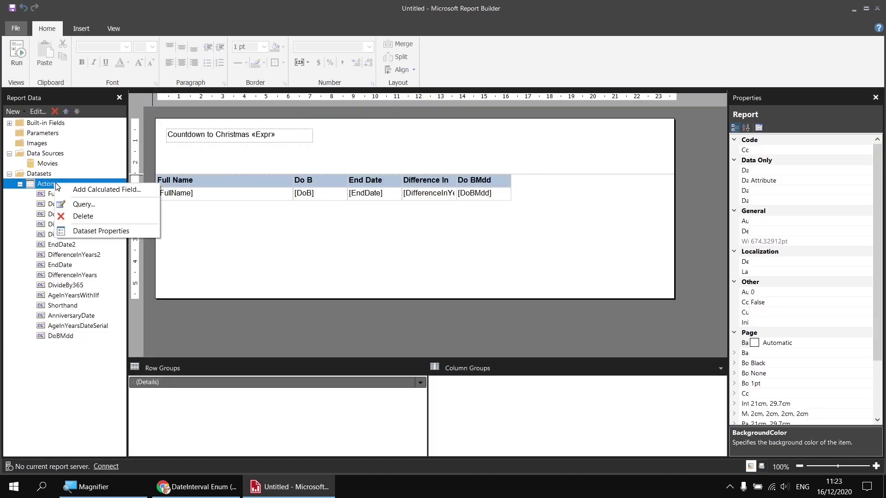
{"action": "left_click", "coordinate": [95, 192]}
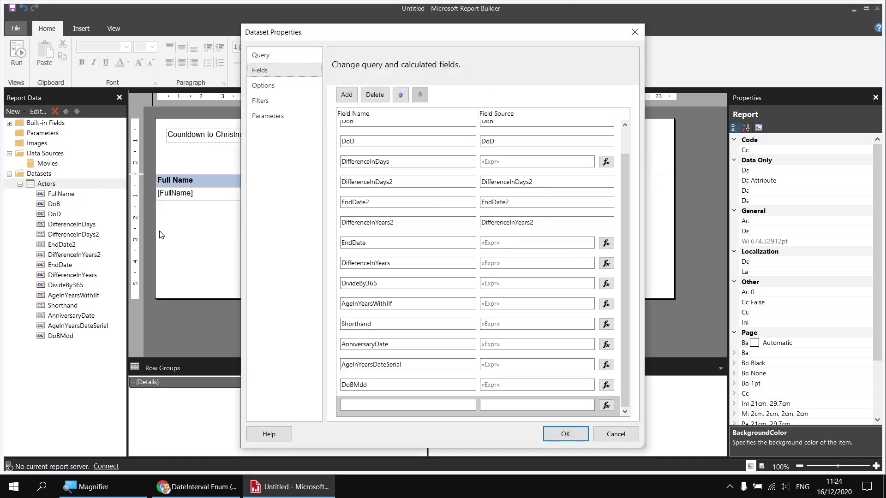
{"action": "left_click", "coordinate": [370, 403]}
{"action": "type", "text": "EndMdd"}
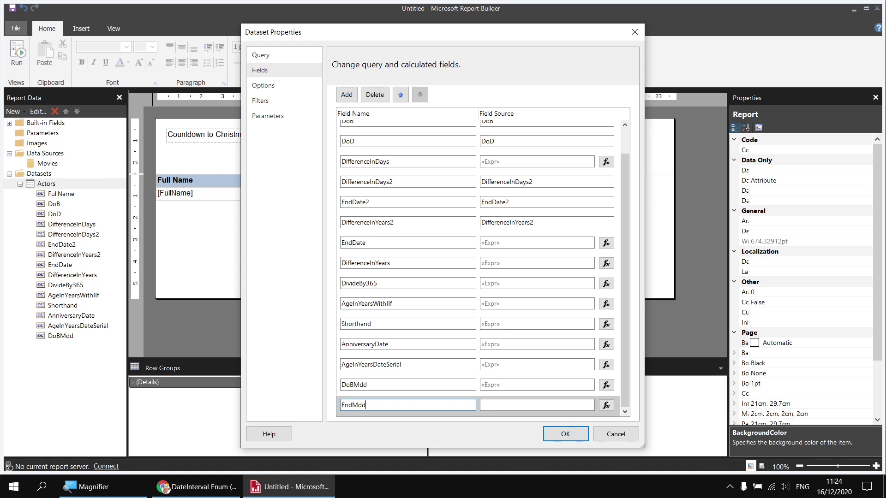
- Set the EndMdd expression to =Int(Format(Fields!EndDate.Value, "Mdd")) and accept it
{"action": "left_click", "coordinate": [606, 405]}
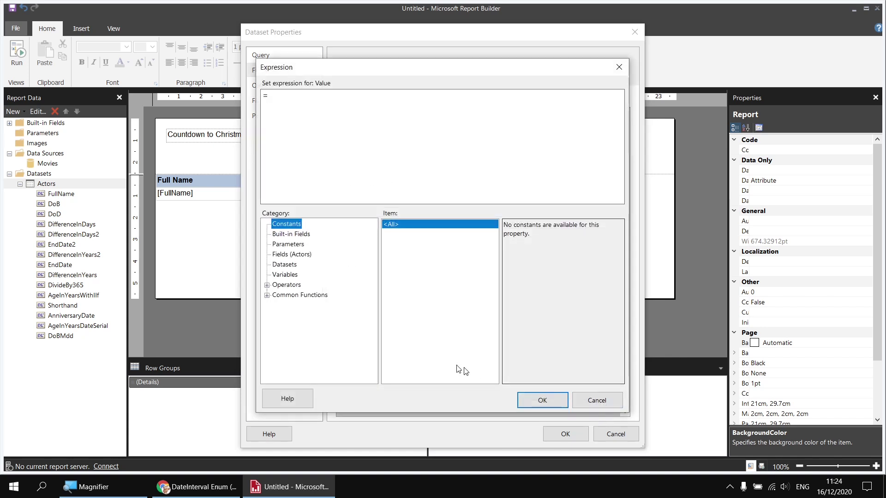
{"action": "left_click", "coordinate": [278, 94]}
{"action": "type", "text": "Int(Format("}
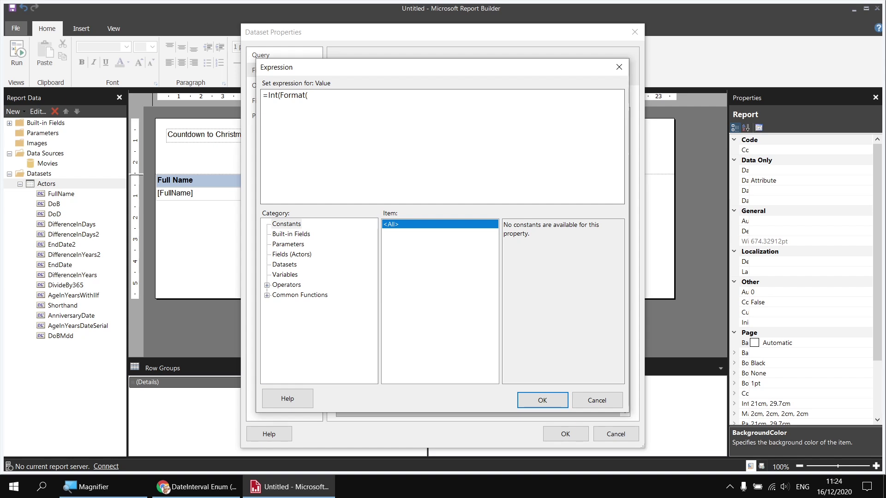
{"action": "left_click", "coordinate": [293, 255]}
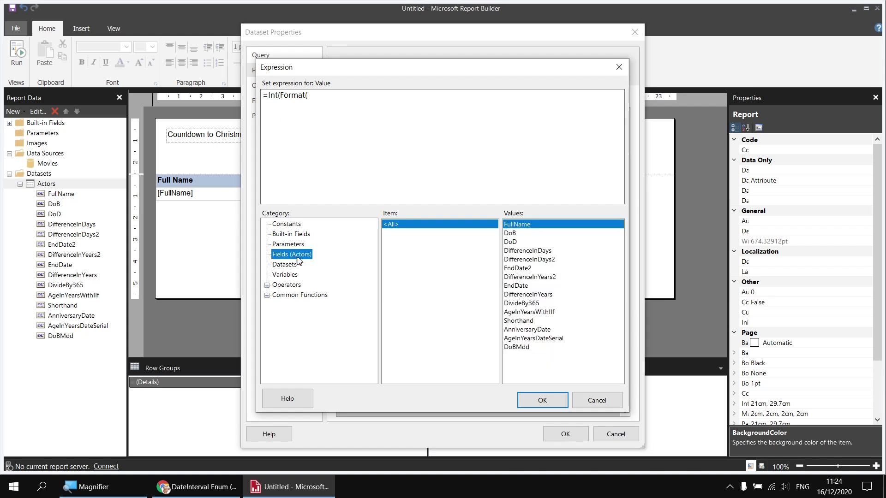
{"action": "double_click", "coordinate": [515, 286]}
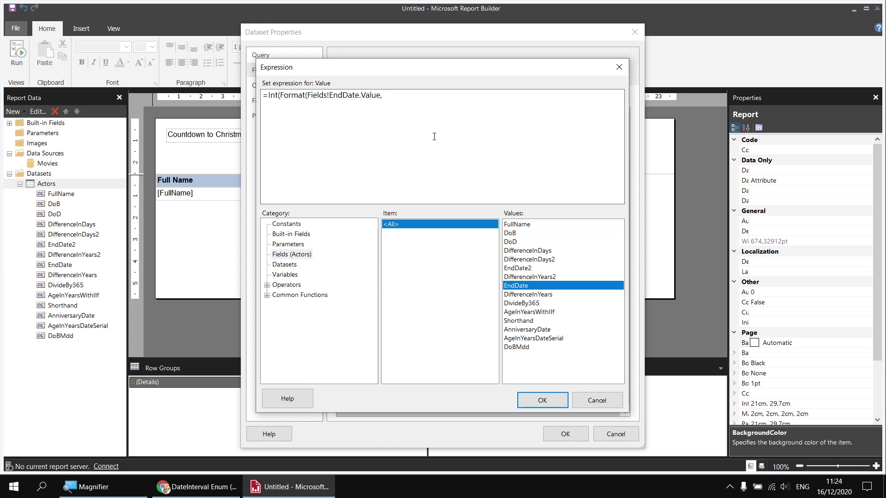
{"action": "type", "text": ", \"Mdd"}
{"action": "left_click", "coordinate": [559, 400]}
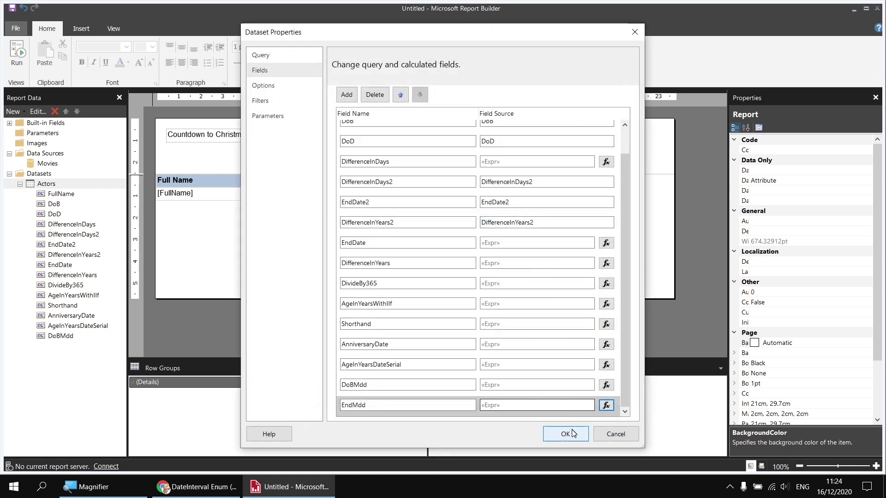
- Accept the dataset changes, add EndMdd as the last table column, and check it in a report run before returning to the design
{"action": "left_click", "coordinate": [571, 438]}
{"action": "left_click_drag", "start_coordinate": [60, 346], "coordinate": [506, 199]}
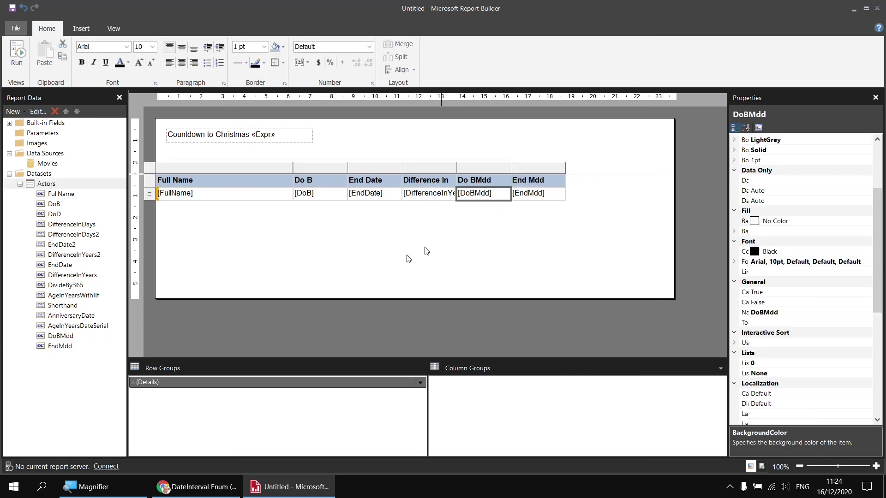
{"action": "left_click", "coordinate": [21, 52]}
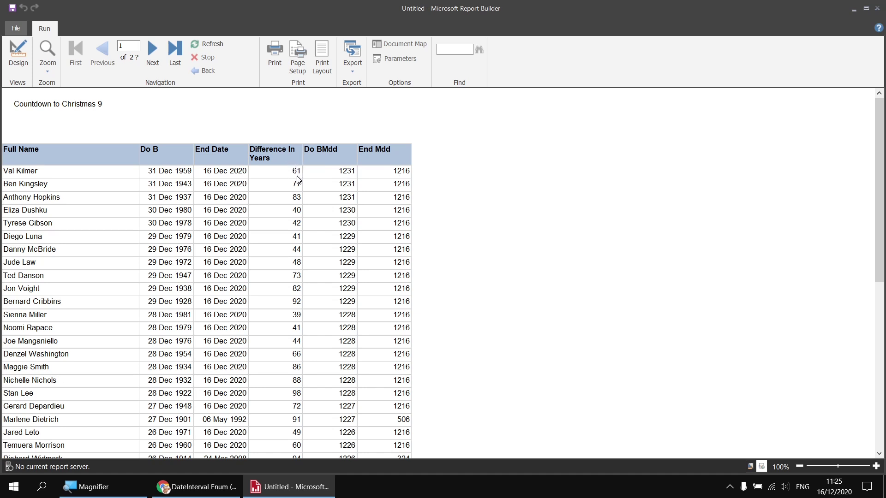
{"action": "left_click", "coordinate": [19, 57]}
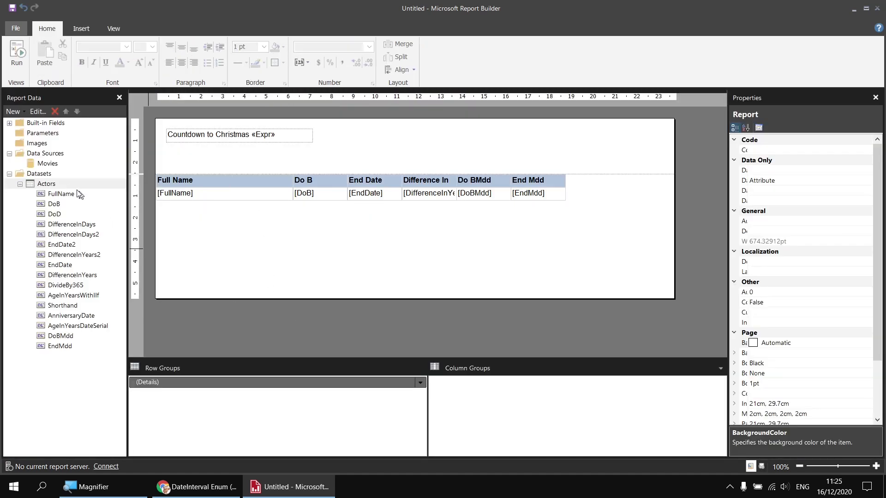
- Add a calculated field named AgeInYearsWithFormat to the Actors dataset
{"action": "right_click", "coordinate": [63, 187]}
{"action": "left_click", "coordinate": [95, 190]}
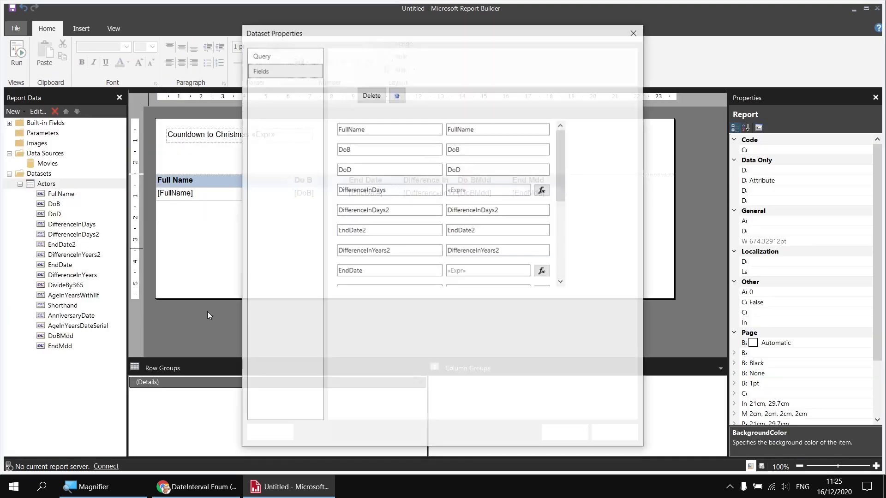
{"action": "left_click", "coordinate": [366, 402]}
{"action": "type", "text": "AgeInyear"}
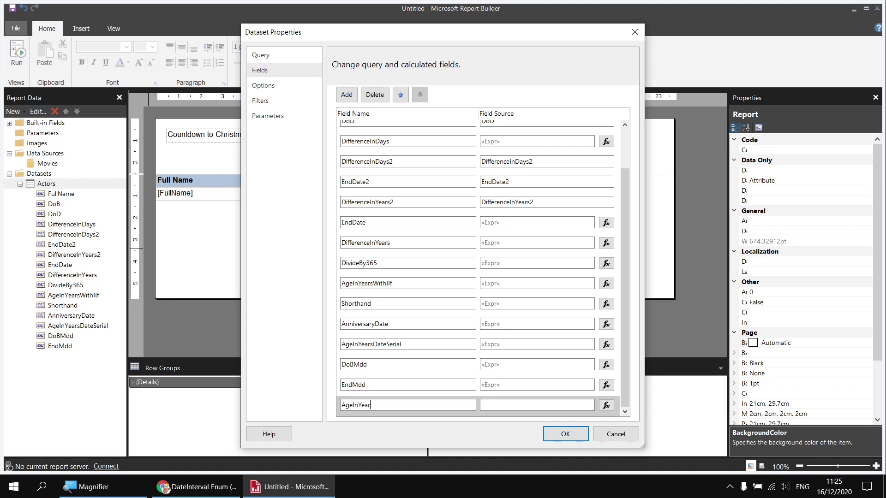
{"action": "type", "text": "sWithFormat"}
- Begin the AgeInYearsWithFormat expression with =Fields!DifferenceInYears.Value - and continue on a new line
{"action": "left_click", "coordinate": [605, 406]}
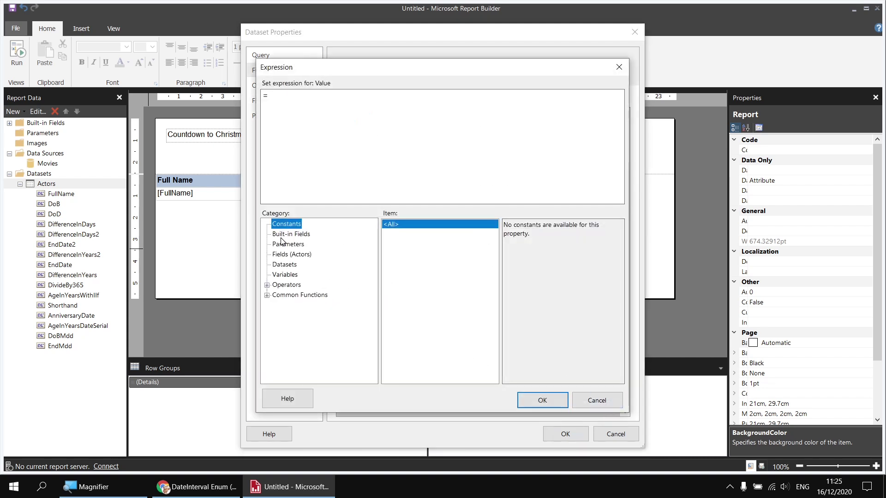
{"action": "left_click", "coordinate": [286, 255]}
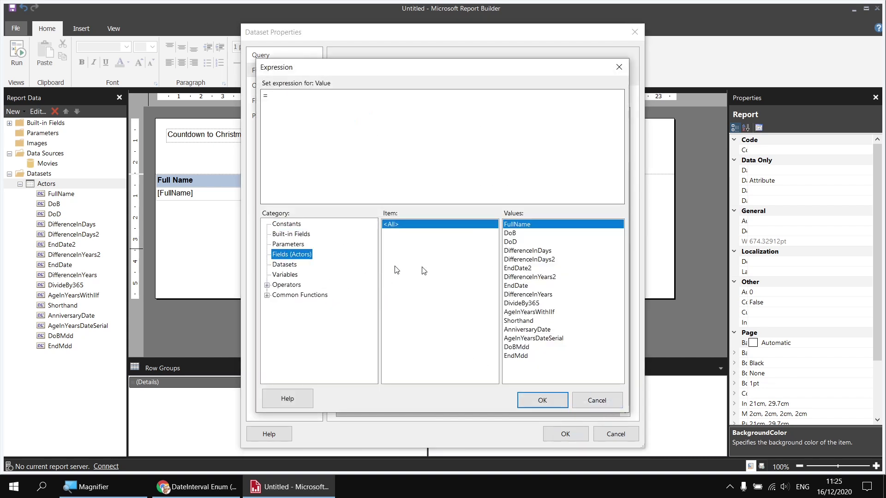
{"action": "double_click", "coordinate": [528, 295]}
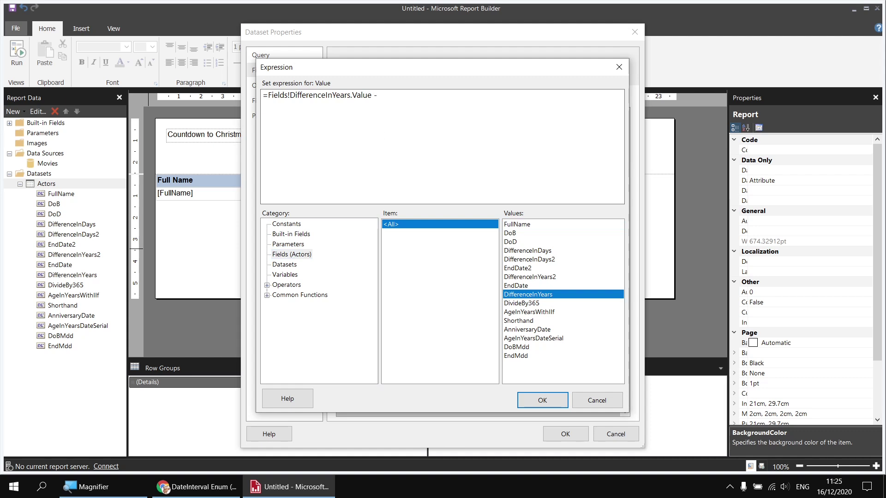
{"action": "type", "text": "-"}
{"action": "key", "text": "Return"}
- Complete the expression with Int(Fields!DoBMdd.Value > Fields!EndMdd.Value), then accept it and the dataset changes
{"action": "type", "text": "Int("}
{"action": "left_click", "coordinate": [515, 348]}
{"action": "double_click", "coordinate": [515, 348]}
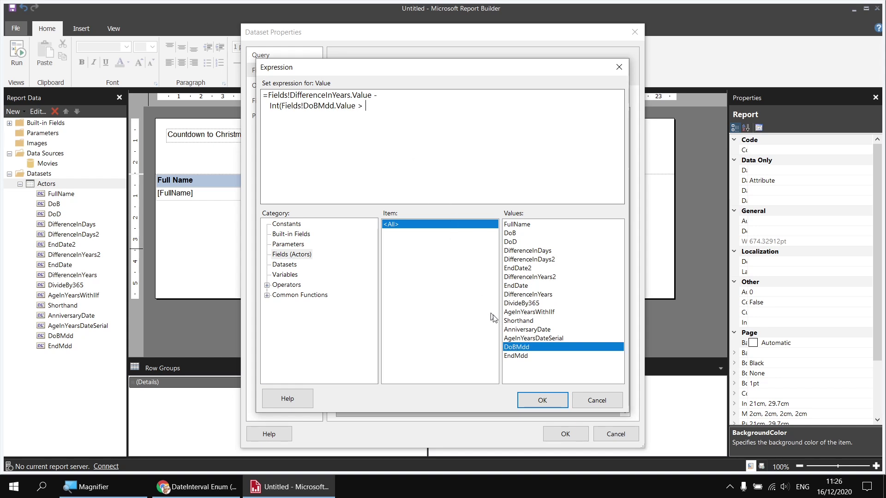
{"action": "double_click", "coordinate": [527, 355]}
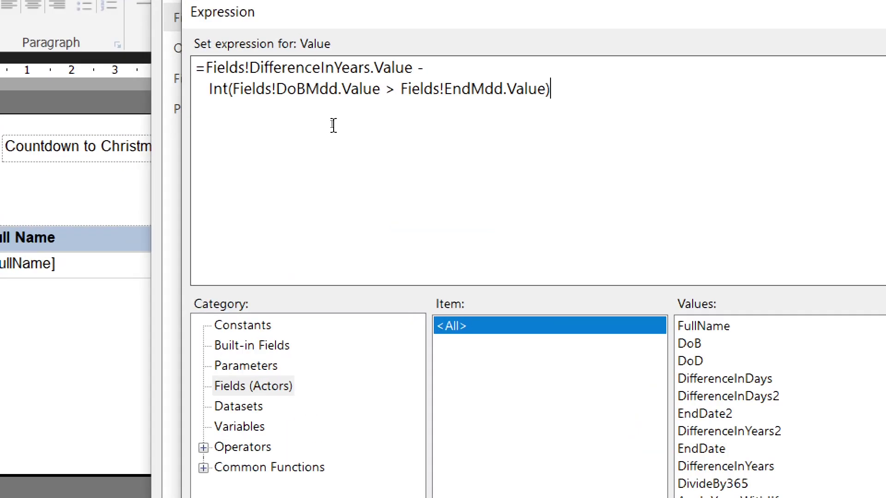
{"action": "left_click_drag", "start_coordinate": [232, 88], "coordinate": [356, 104]}
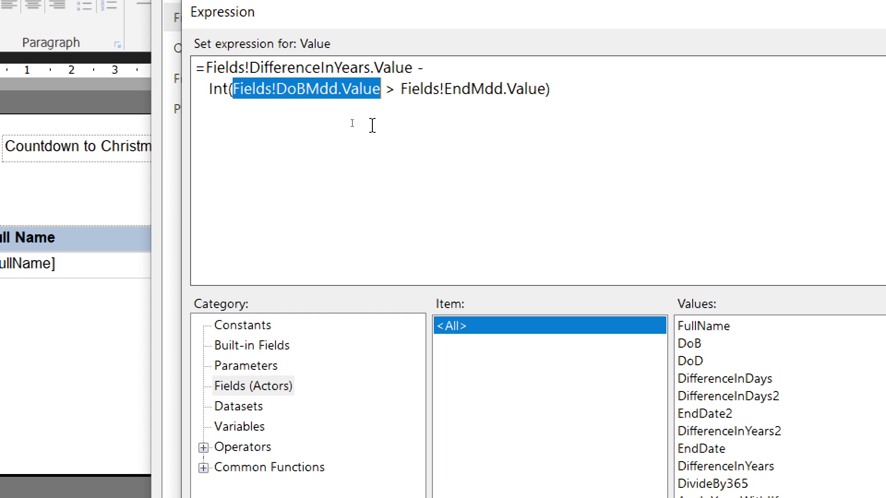
{"action": "left_click_drag", "start_coordinate": [402, 87], "coordinate": [548, 88]}
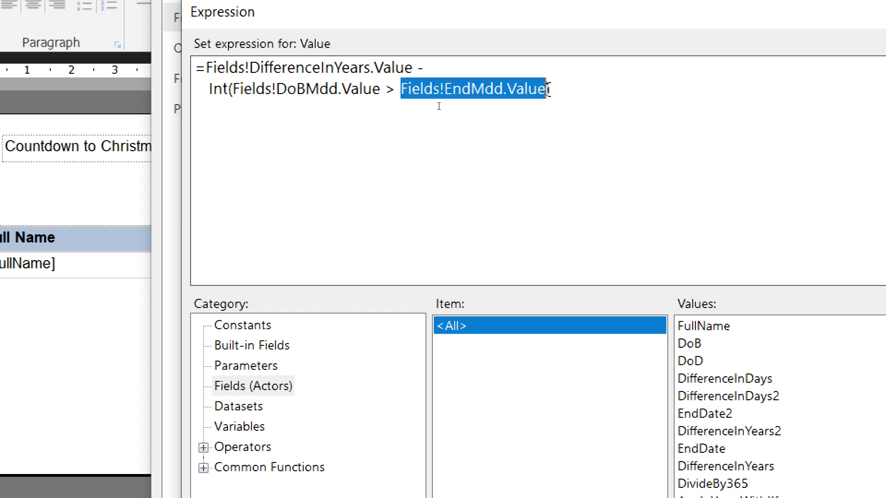
{"action": "left_click", "coordinate": [557, 89]}
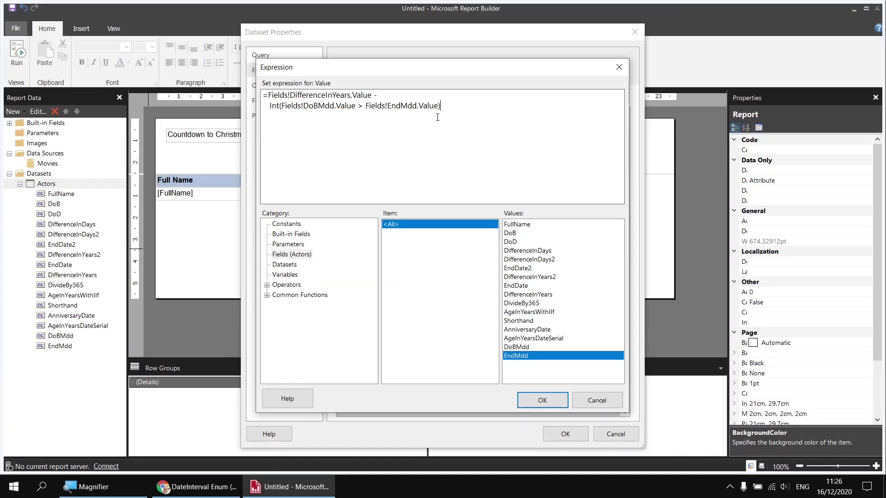
{"action": "left_click", "coordinate": [536, 400]}
{"action": "left_click", "coordinate": [561, 434]}
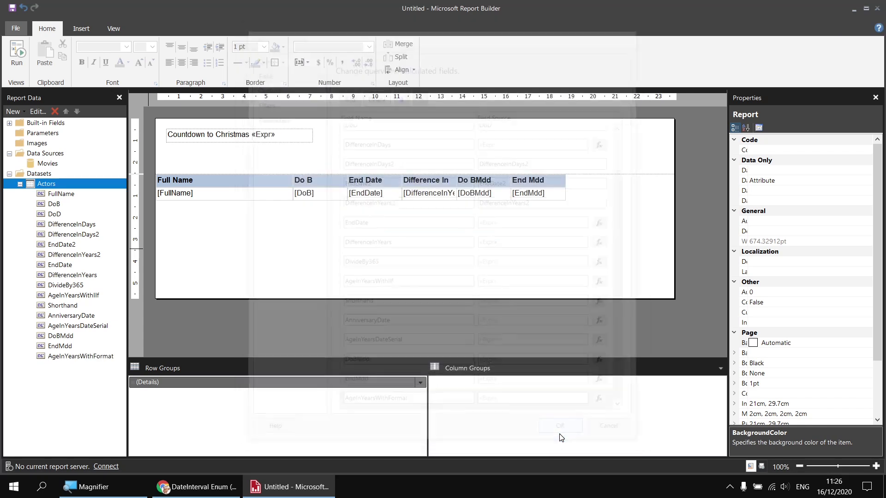
- Add AgeInYearsWithFormat as the last table column, run the report to review the ages over two pages, and return to the design
{"action": "left_click_drag", "start_coordinate": [69, 356], "coordinate": [566, 190]}
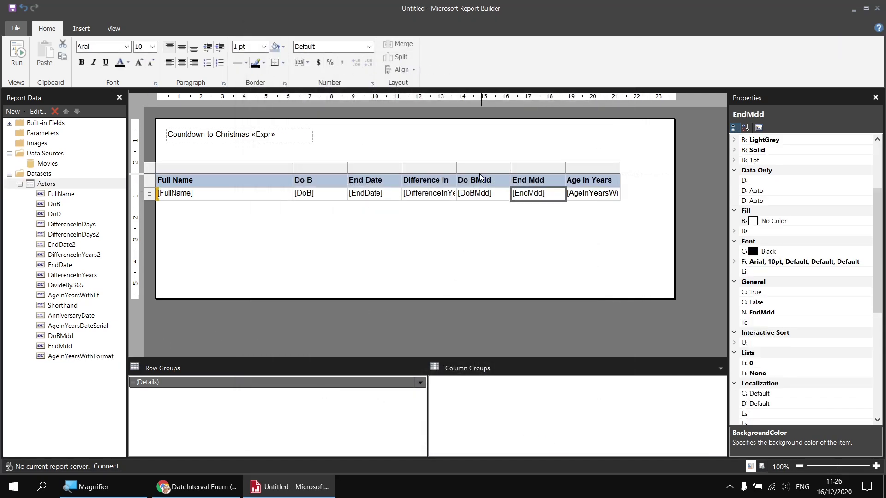
{"action": "left_click", "coordinate": [17, 53]}
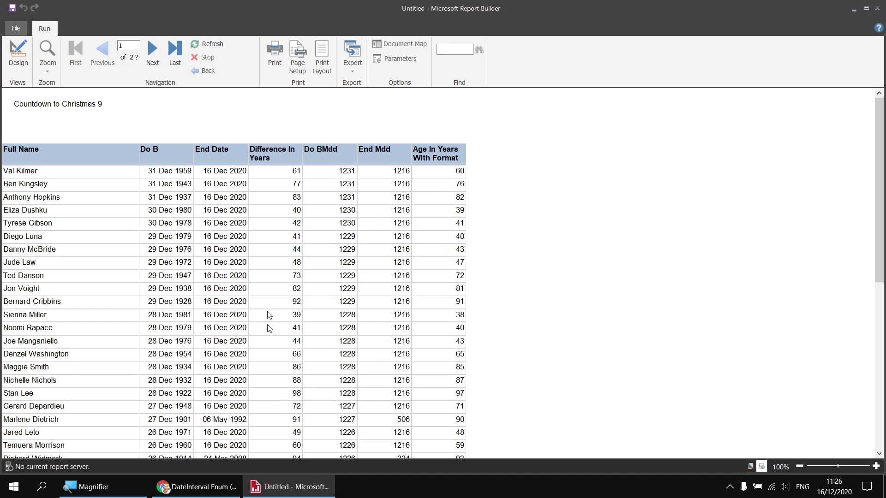
{"action": "scroll", "coordinate": [283, 392], "scroll_direction": "down", "scroll_amount": 9}
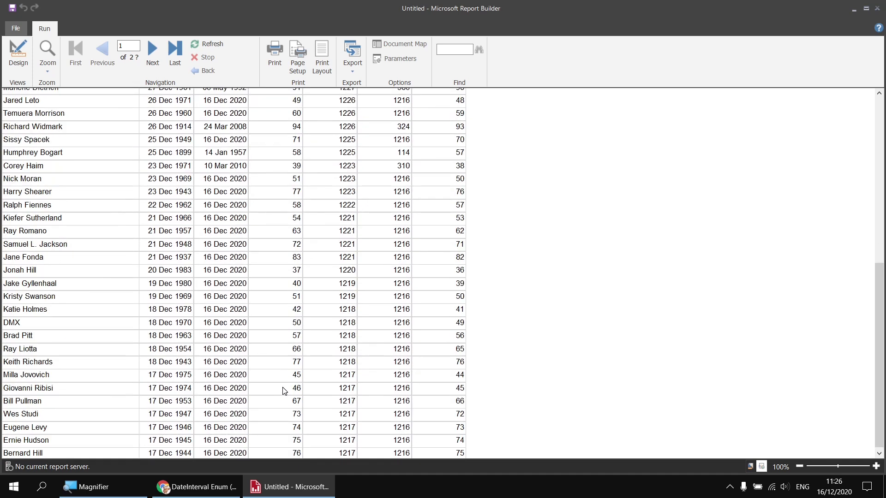
{"action": "scroll", "coordinate": [284, 391], "scroll_direction": "down", "scroll_amount": 12}
{"action": "scroll", "coordinate": [286, 390], "scroll_direction": "up", "scroll_amount": 12}
{"action": "scroll", "coordinate": [309, 185], "scroll_direction": "down", "scroll_amount": 3}
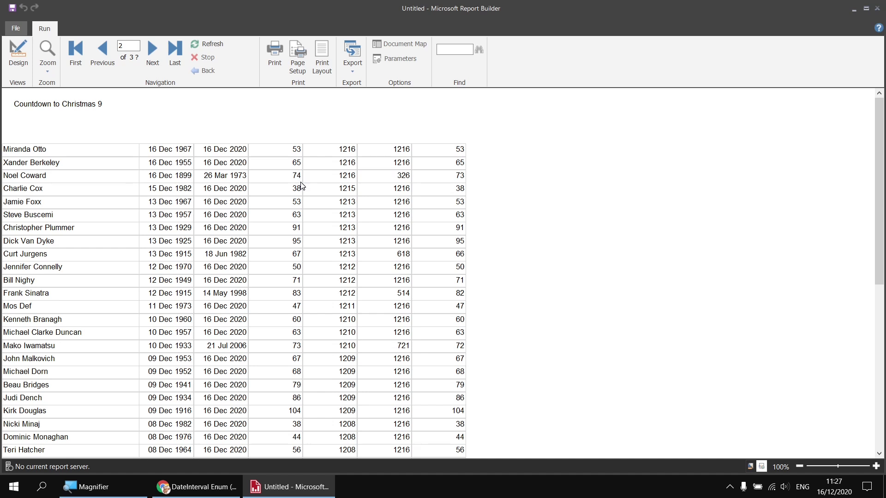
{"action": "left_click", "coordinate": [20, 54]}
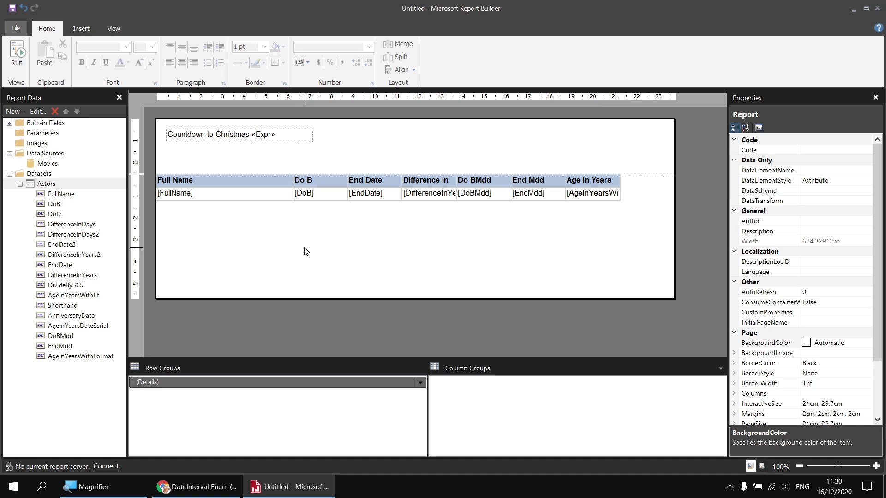
- In the Actors dataset query, add a column below DifferenceInYears2 starting with a copy of its DATEDIFF(YEAR, ...) calculation followed by a minus sign
{"action": "right_click", "coordinate": [54, 185]}
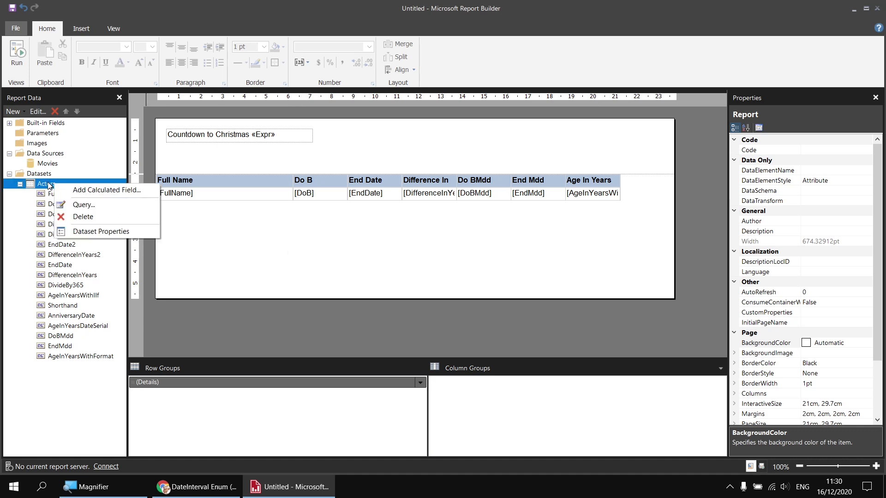
{"action": "left_click", "coordinate": [105, 232]}
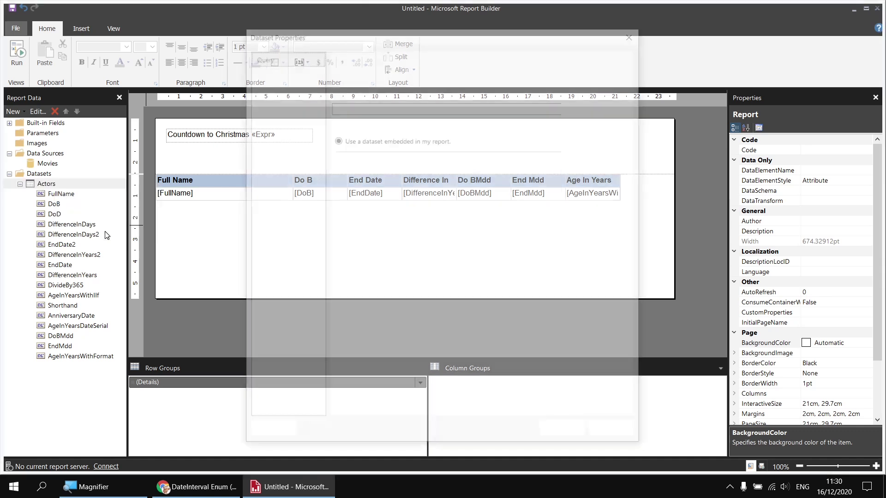
{"action": "left_click", "coordinate": [582, 299]}
{"action": "key", "text": "Return"}
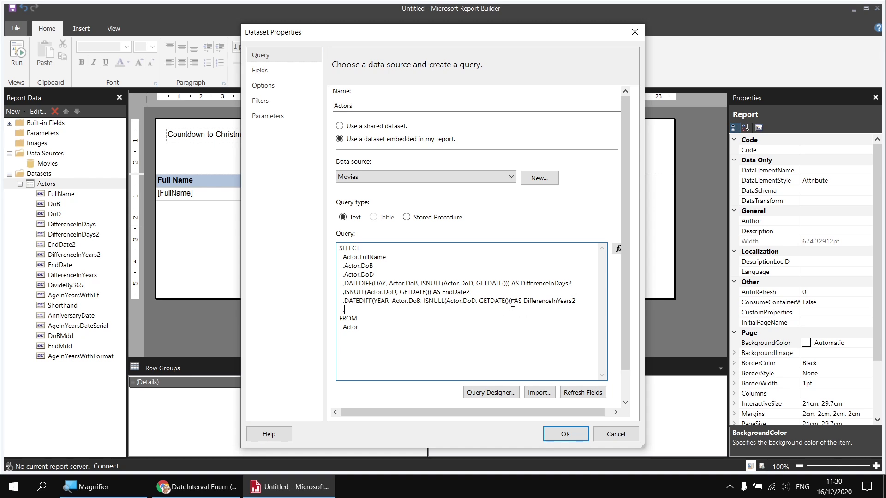
{"action": "left_click_drag", "start_coordinate": [513, 302], "coordinate": [344, 301]}
{"action": "key", "text": "ctrl+c"}
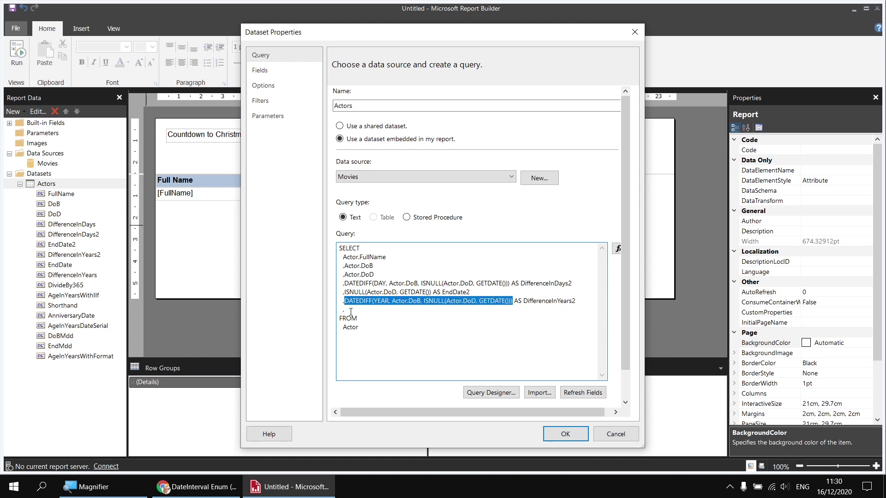
{"action": "left_click", "coordinate": [354, 309]}
{"action": "key", "text": "ctrl+v"}
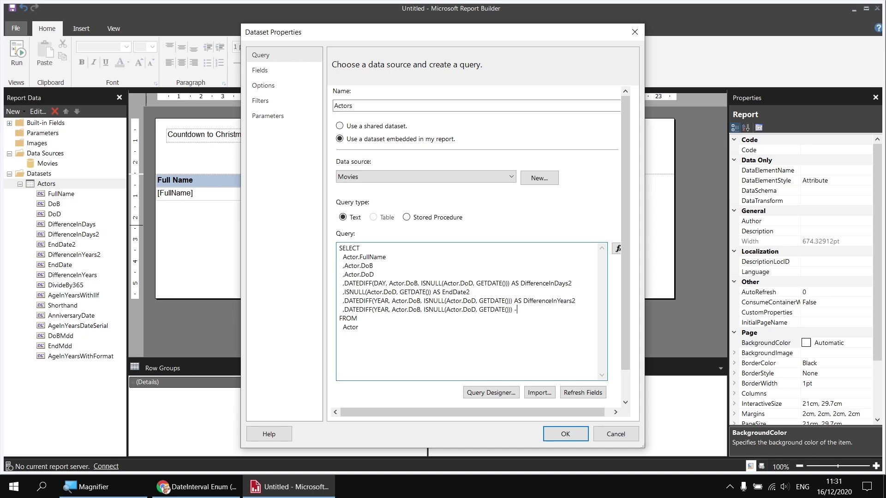
- Add an indented line to the query reading IIF(CAST(FORMAT(Actor.DoB, 'Mdd') AS INT) >
{"action": "key", "text": "Return"}
{"action": "type", "text": "IIF(CAST(FORMAT(Ator."}
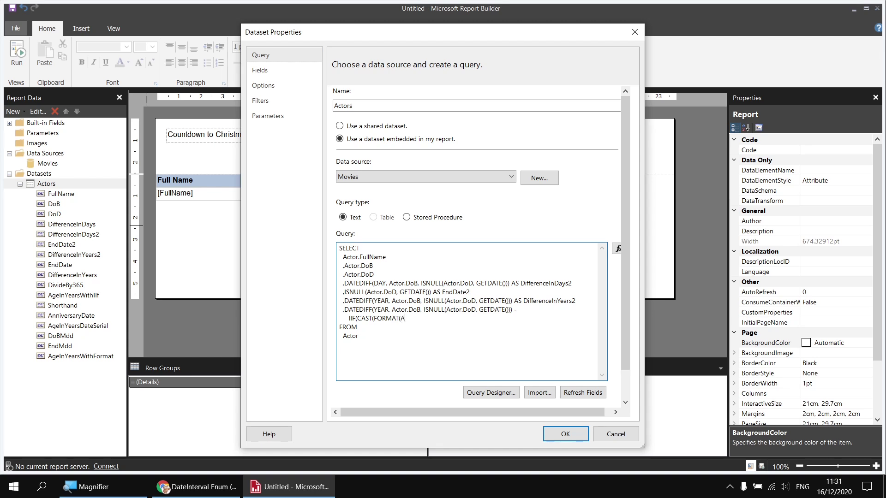
{"action": "key", "text": "BackSpace"}
{"action": "key", "text": "BackSpace"}
{"action": "key", "text": "BackSpace"}
{"action": "key", "text": "BackSpace"}
{"action": "type", "text": "ctor.DoB,"}
{"action": "type", "text": "'Mdd'"}
{"action": "type", "text": ") AS INT"}
{"action": "type", "text": ") >"}
- Duplicate the CAST(FORMAT(Actor.DoB, 'Mdd') AS INT) expression onto a new line after the greater-than sign
{"action": "left_click_drag", "start_coordinate": [359, 319], "coordinate": [473, 320]}
{"action": "key", "text": "ctrl+c"}
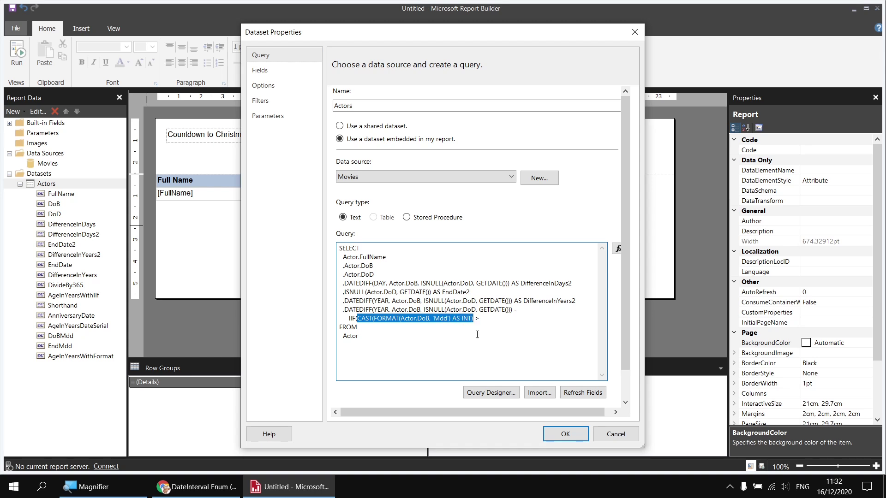
{"action": "left_click", "coordinate": [482, 320]}
{"action": "key", "text": "Return"}
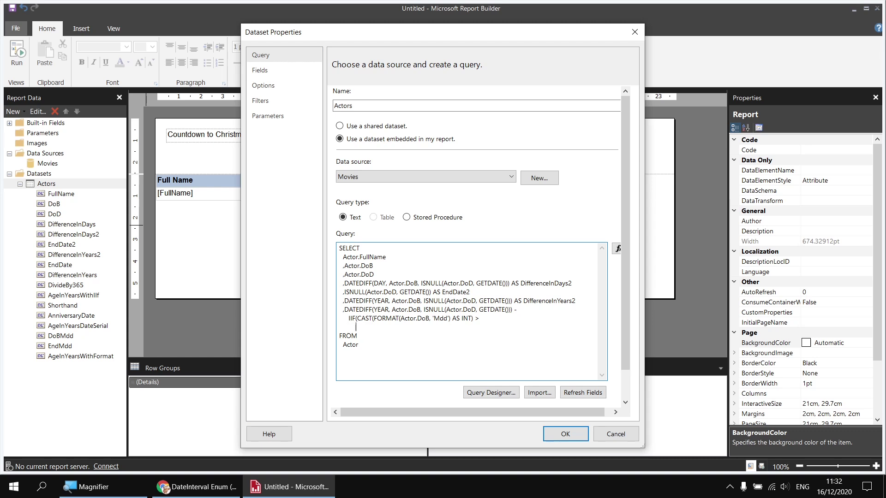
{"action": "key", "text": "ctrl+v"}
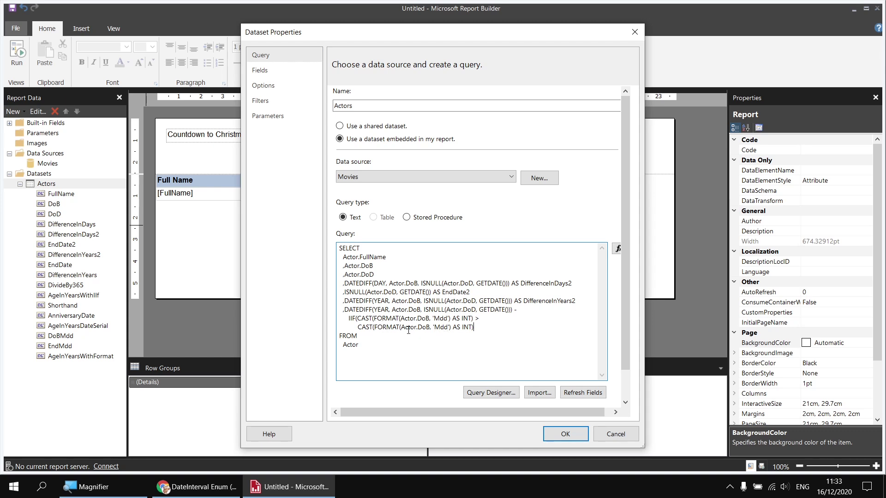
- Replace Actor.DoB in the second CAST expression with ISNULL(Actor.DoD, GETDATE()) copied from the EndDate2 column
{"action": "left_click_drag", "start_coordinate": [402, 328], "coordinate": [430, 329]}
{"action": "left_click_drag", "start_coordinate": [345, 292], "coordinate": [431, 293]}
{"action": "key", "text": "ctrl+c"}
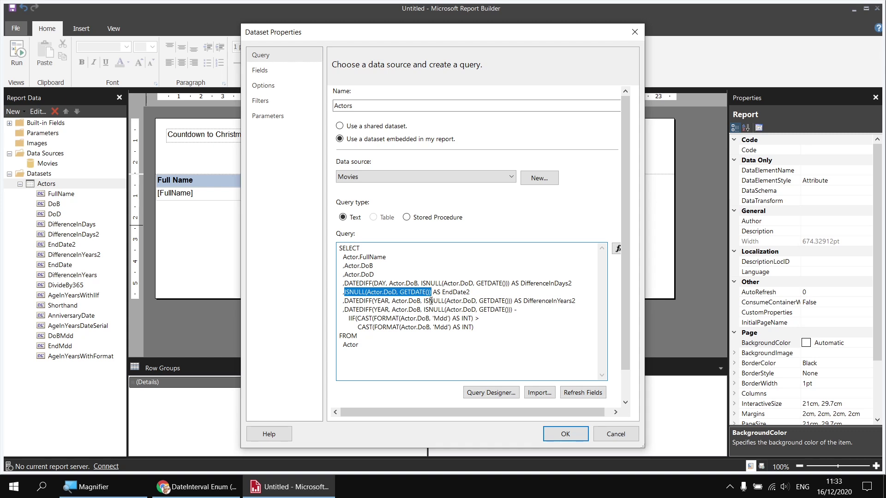
{"action": "left_click_drag", "start_coordinate": [401, 328], "coordinate": [429, 327]}
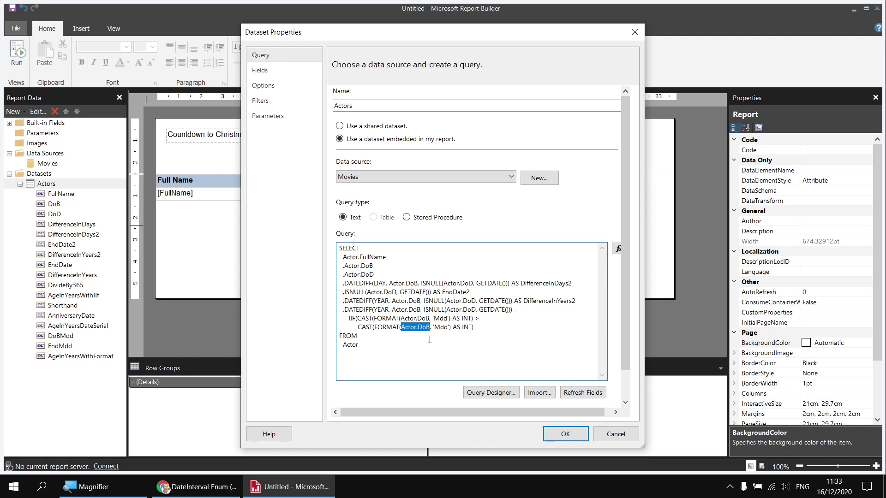
{"action": "key", "text": "ctrl+v"}
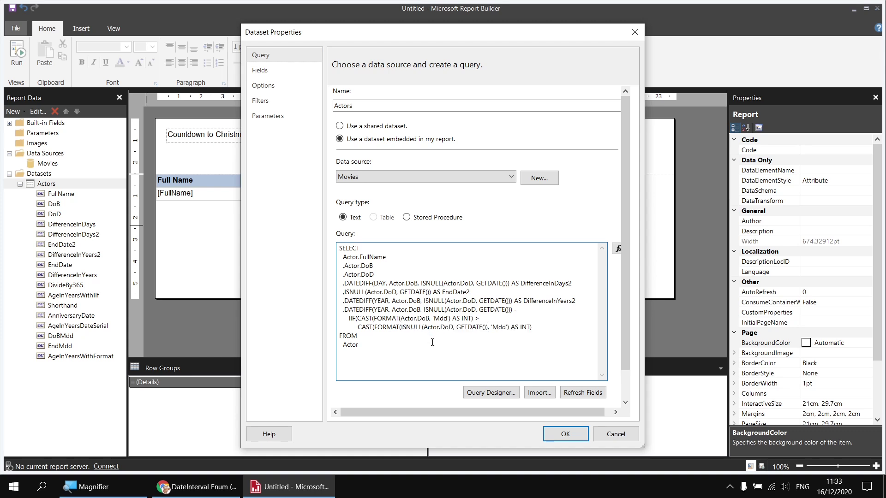
- Finish the IIF with , 1, 0), alias the query column as AgeInYears, and accept the dataset changes
{"action": "left_click_drag", "start_coordinate": [357, 318], "coordinate": [535, 328]}
{"action": "left_click", "coordinate": [536, 329]}
{"action": "type", "text": ", 1, 0"}
{"action": "type", "text": ") AS AgeInYears"}
{"action": "left_click", "coordinate": [560, 434]}
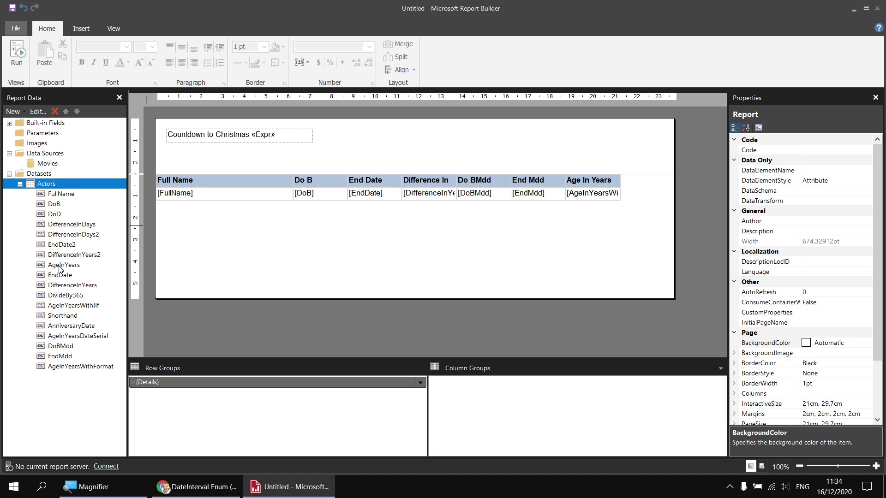
- Add the AgeInYears query field as a new column at the end of the table
{"action": "left_click", "coordinate": [59, 267]}
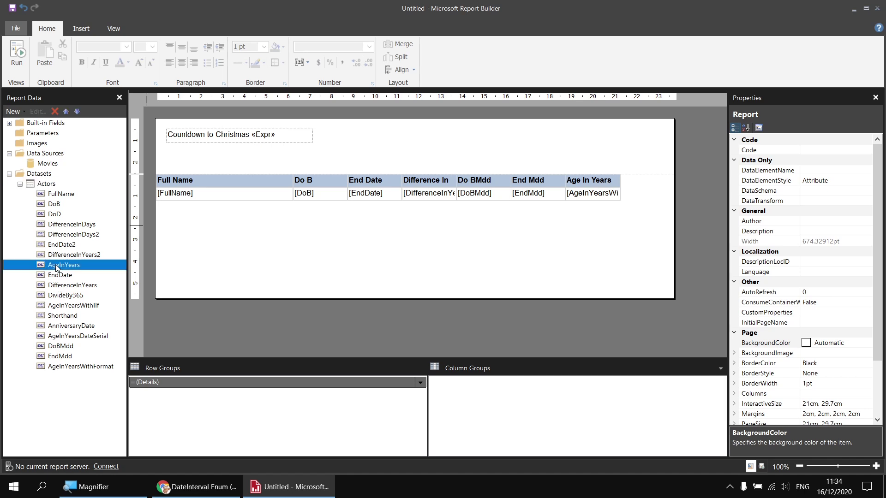
{"action": "left_click_drag", "start_coordinate": [57, 268], "coordinate": [618, 184]}
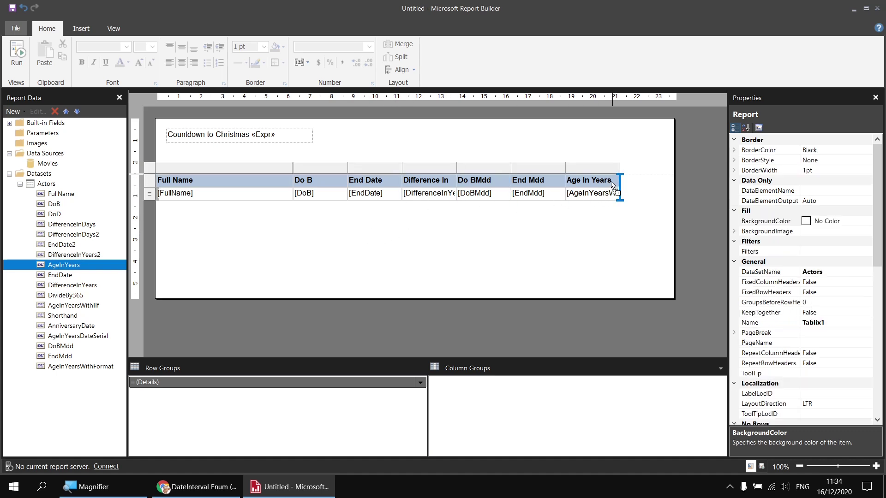
{"action": "left_click", "coordinate": [611, 182]}
- Run the report, compare the Age In Years and Age In Years With Format columns across the first two pages, and return to the design
{"action": "left_click", "coordinate": [17, 53]}
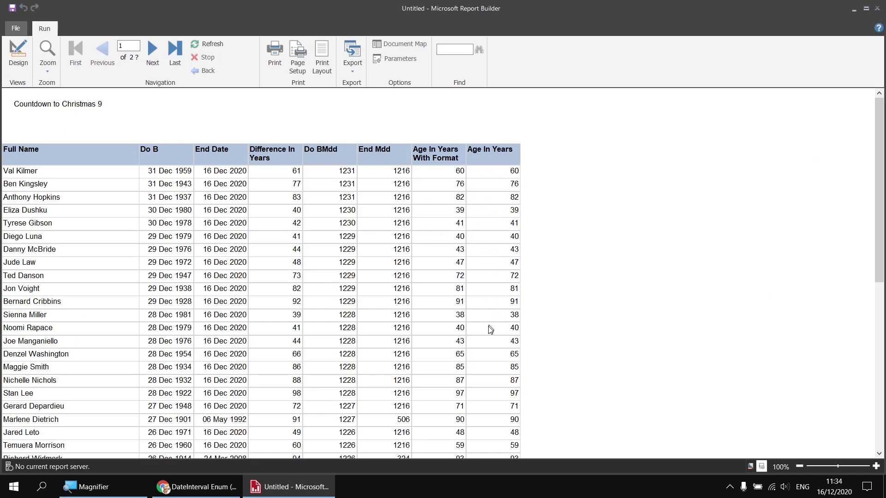
{"action": "scroll", "coordinate": [488, 392], "scroll_direction": "down", "scroll_amount": 5}
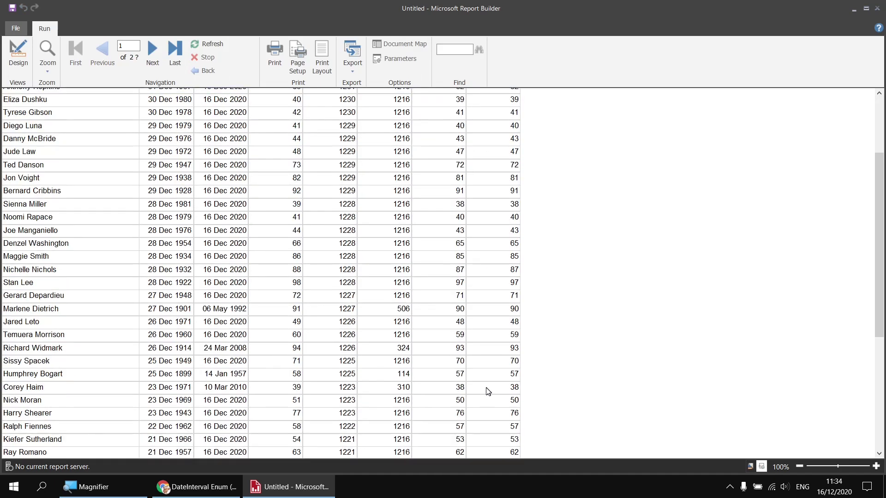
{"action": "scroll", "coordinate": [488, 392], "scroll_direction": "down", "scroll_amount": 4}
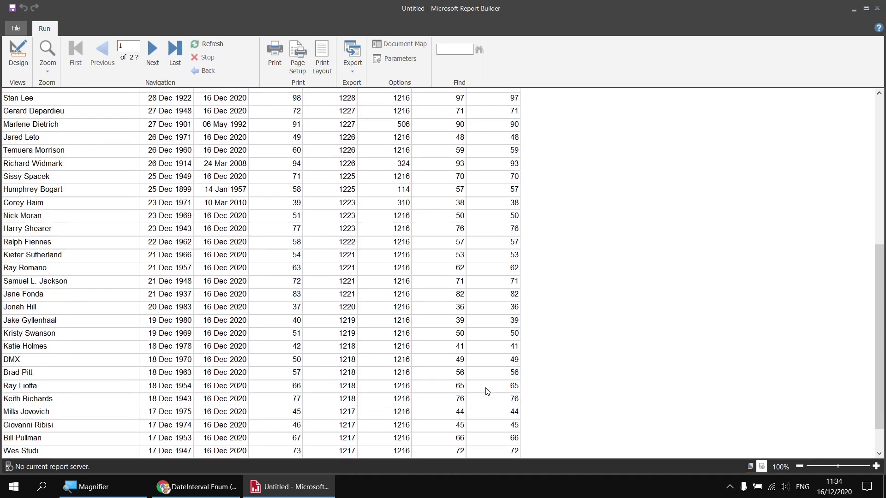
{"action": "scroll", "coordinate": [484, 387], "scroll_direction": "down", "scroll_amount": 12}
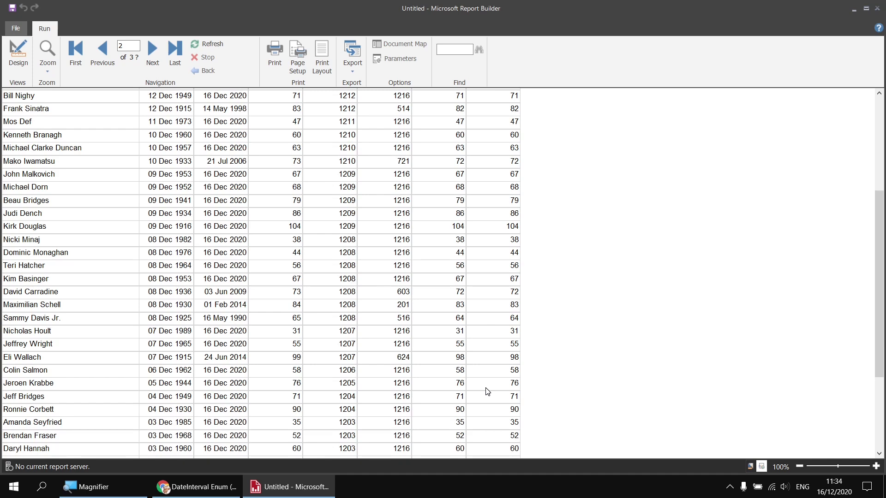
{"action": "scroll", "coordinate": [484, 388], "scroll_direction": "up", "scroll_amount": 20}
{"action": "scroll", "coordinate": [485, 387], "scroll_direction": "down", "scroll_amount": 8}
{"action": "scroll", "coordinate": [484, 387], "scroll_direction": "up", "scroll_amount": 2}
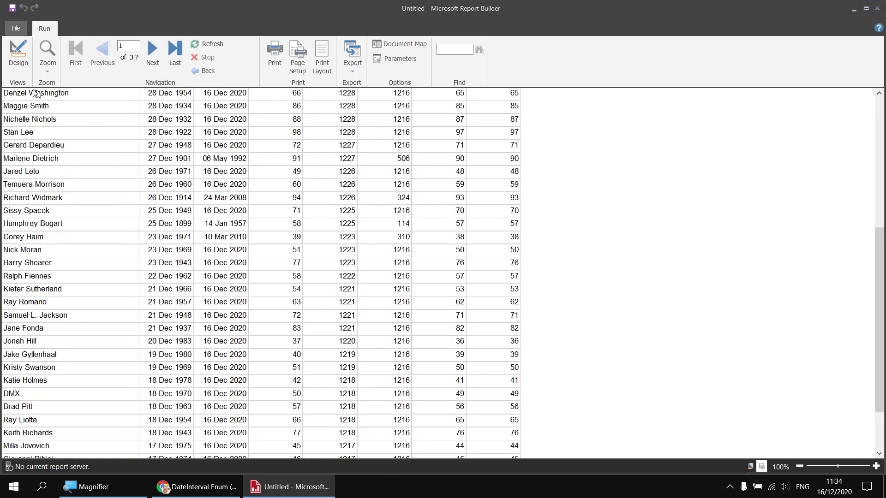
{"action": "left_click", "coordinate": [19, 54]}
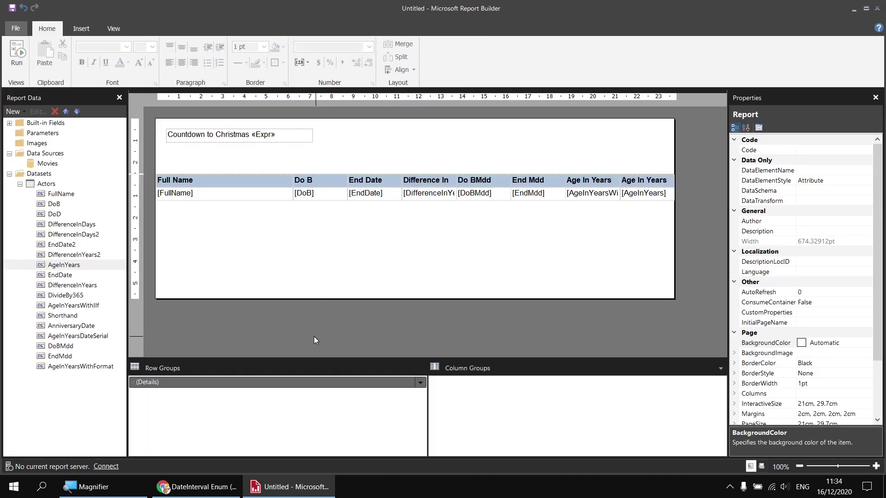